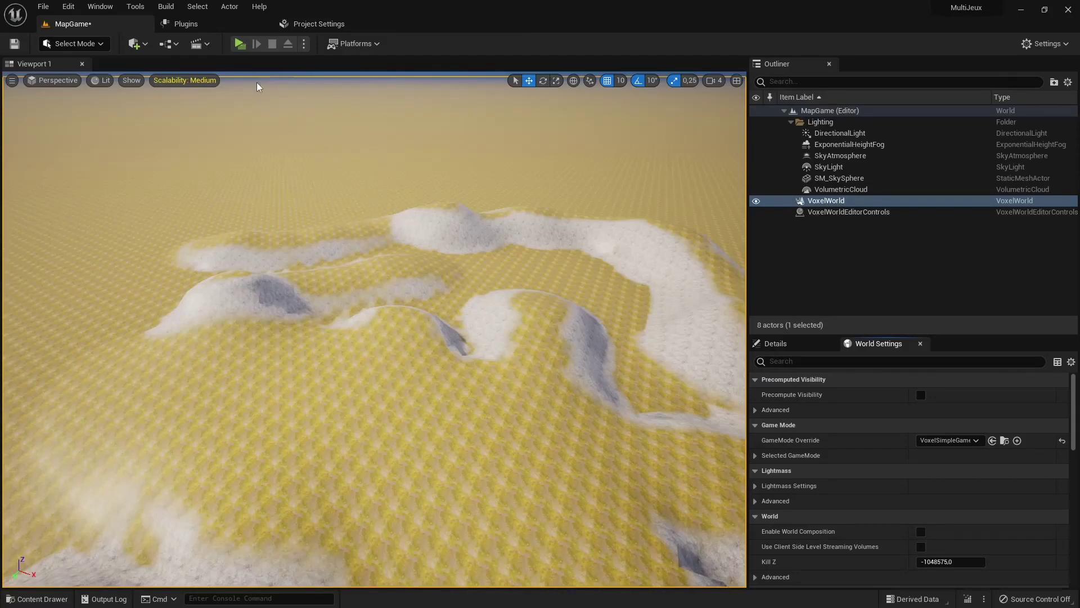
# Test-play the game standalone, running forward and using the voxel tool on the terrain
pyautogui.click(239, 44)
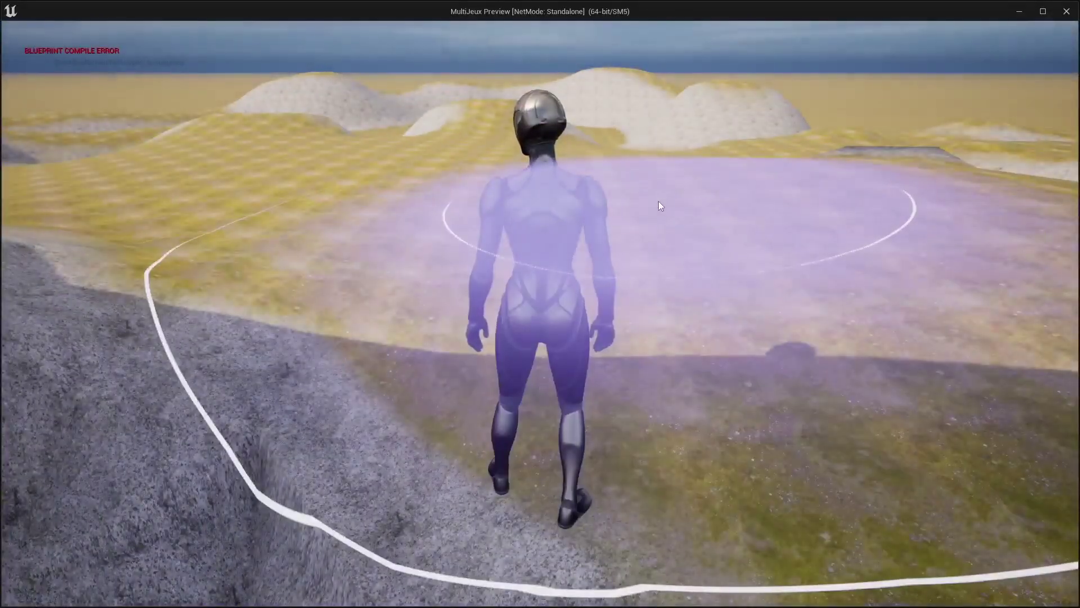
pyautogui.moveTo(659, 201)
pyautogui.mouseDown()
pyautogui.moveTo(403, 157)
pyautogui.moveTo(373, 225)
pyautogui.mouseUp()
pyautogui.press('w')
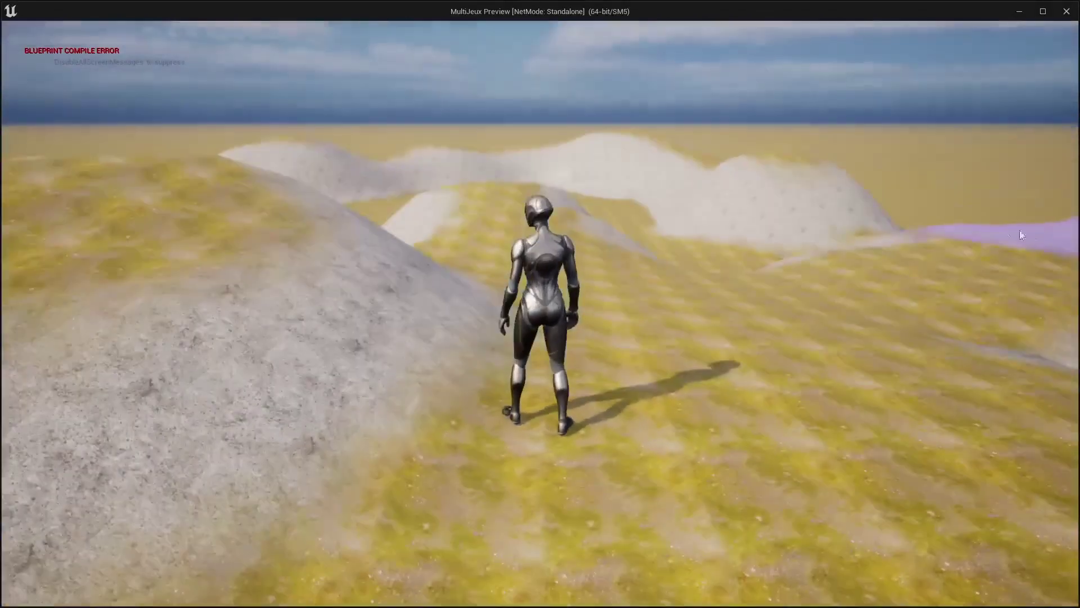
pyautogui.moveTo(374, 231); pyautogui.dragTo(753, 257)
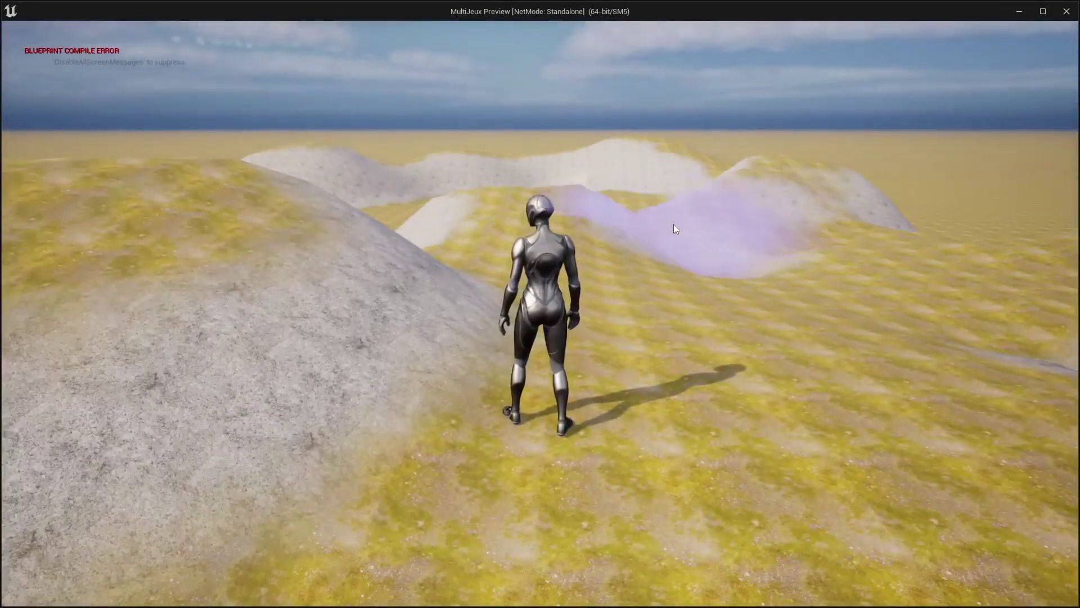
pyautogui.click(711, 249)
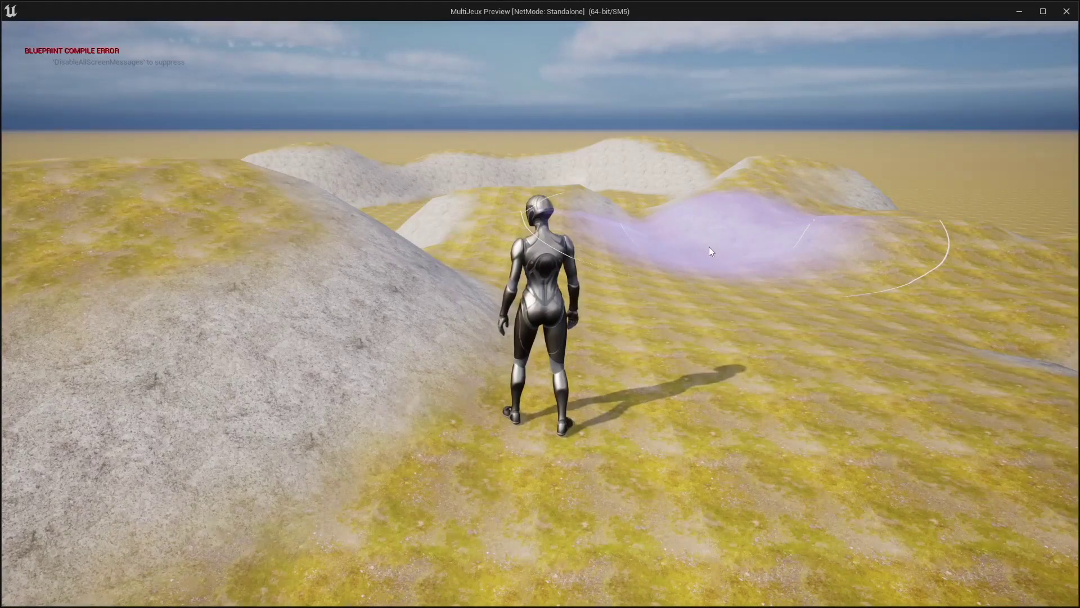
pyautogui.press('Escape')
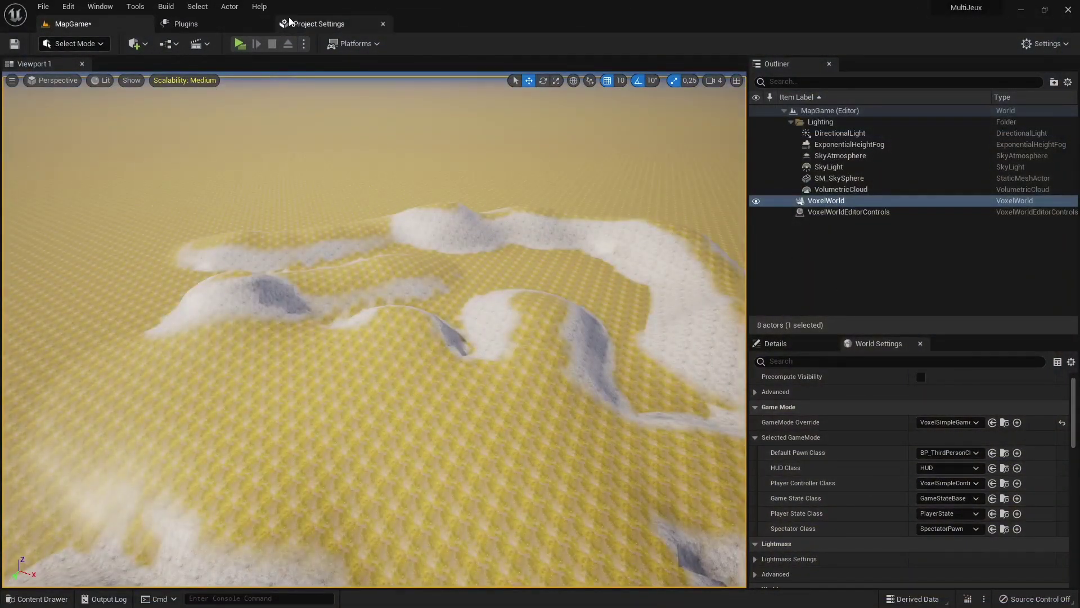
# In Input axis mappings, rebind Move Forward from W to Z and Move Left from A to Q
pyautogui.click(332, 24)
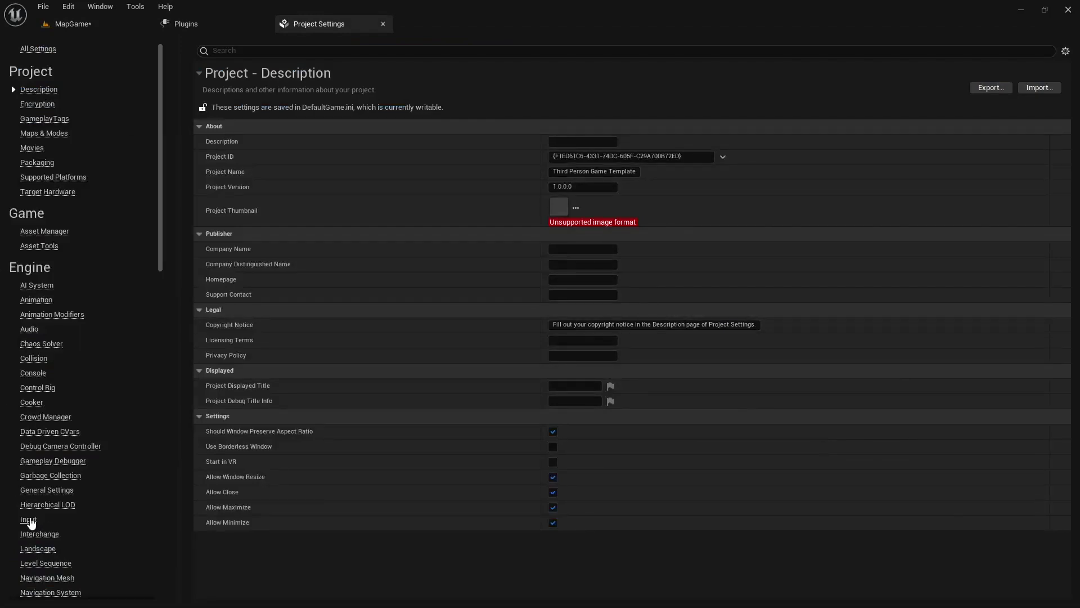
pyautogui.click(29, 520)
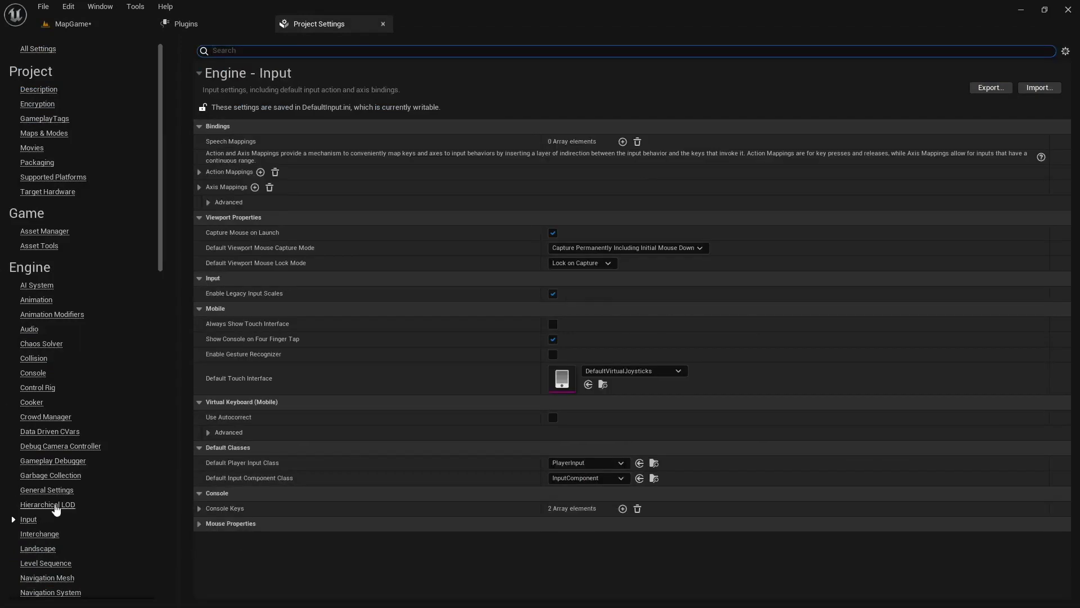
pyautogui.click(201, 188)
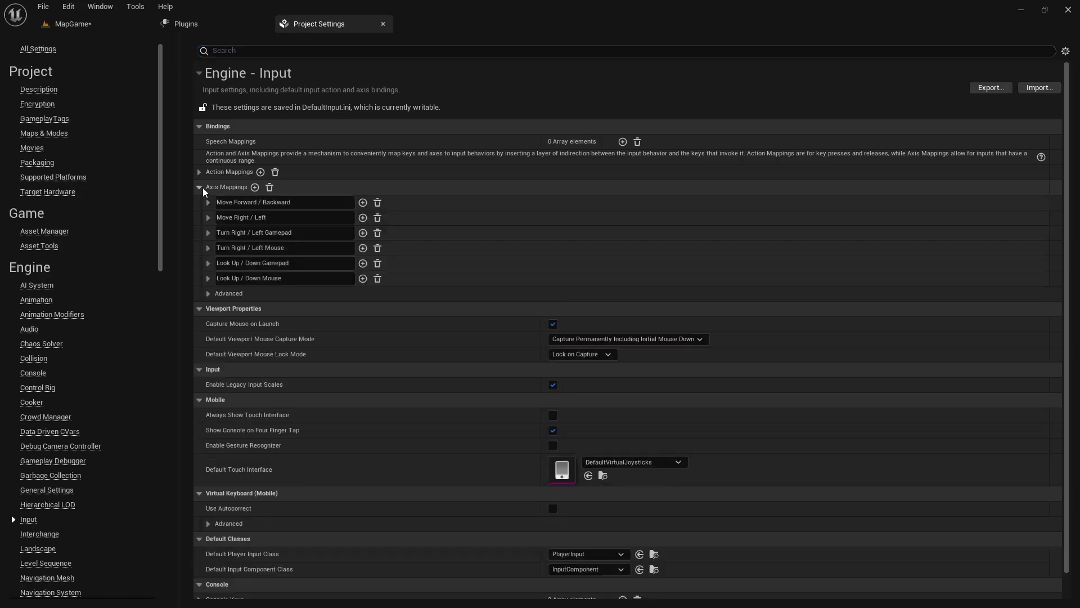
pyautogui.click(208, 202)
pyautogui.click(270, 218)
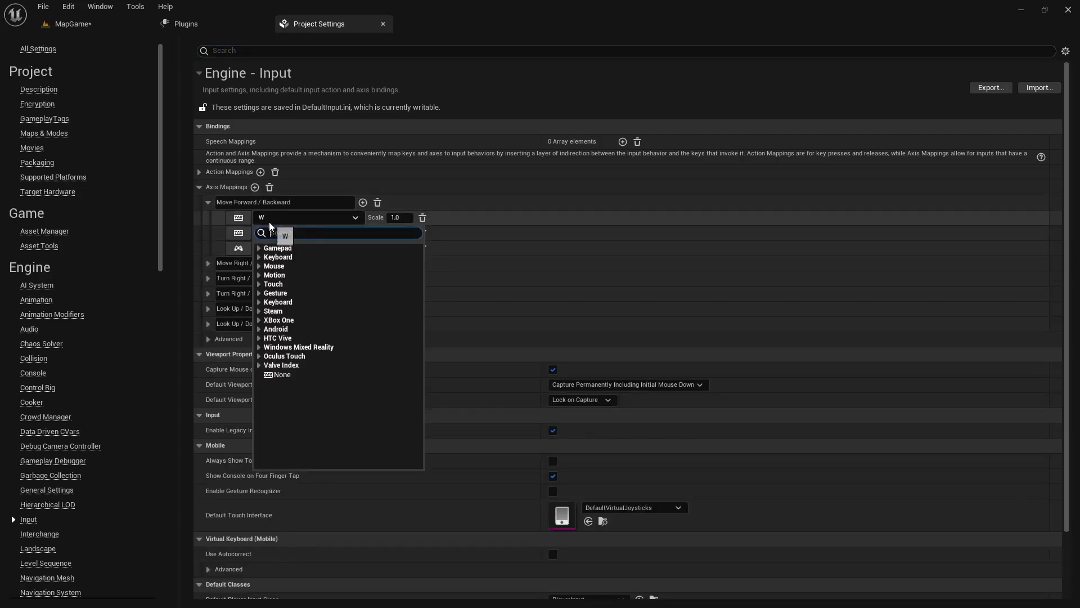
pyautogui.write('z')
pyautogui.click(282, 257)
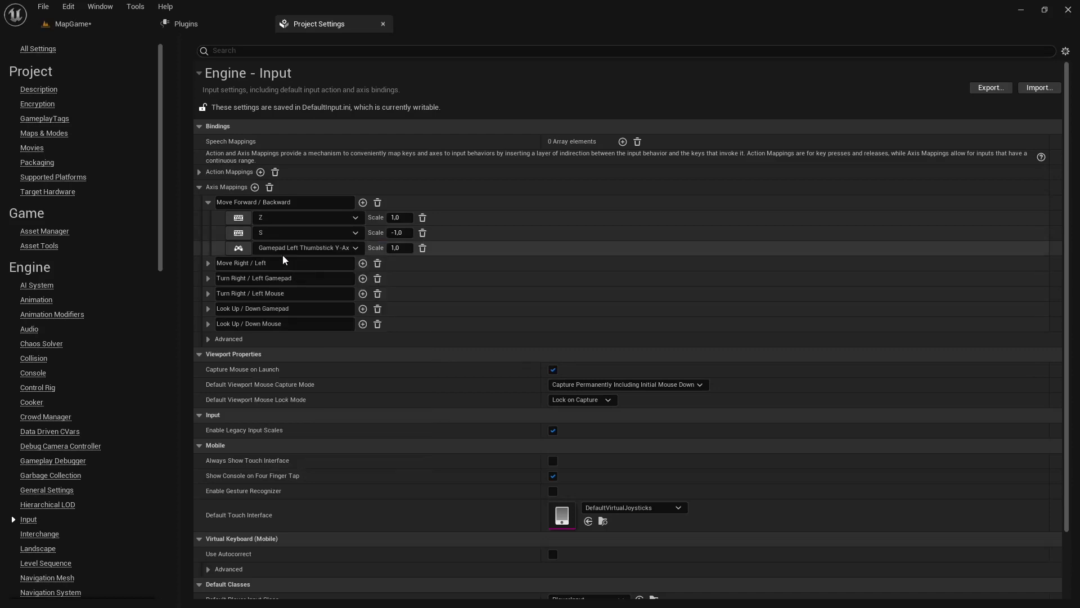
pyautogui.click(210, 263)
pyautogui.click(268, 280)
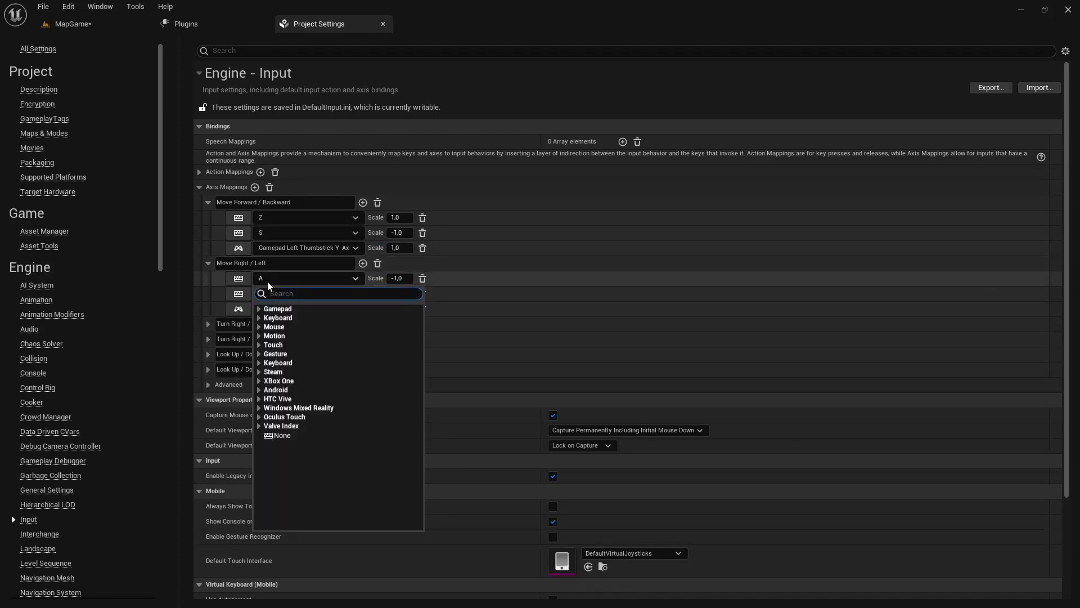
pyautogui.write('q')
pyautogui.click(282, 323)
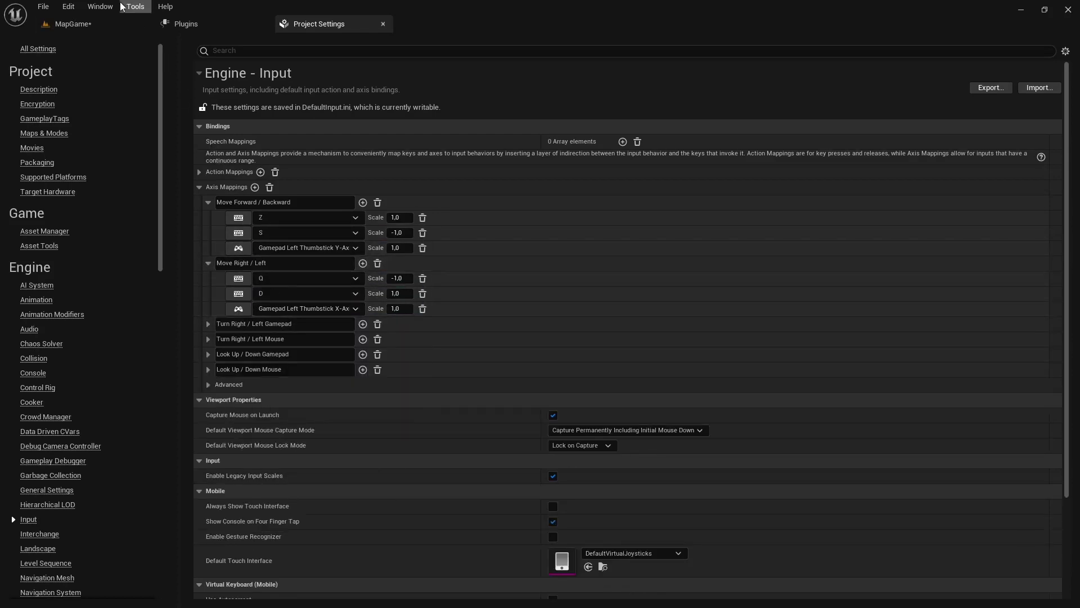
pyautogui.click(110, 25)
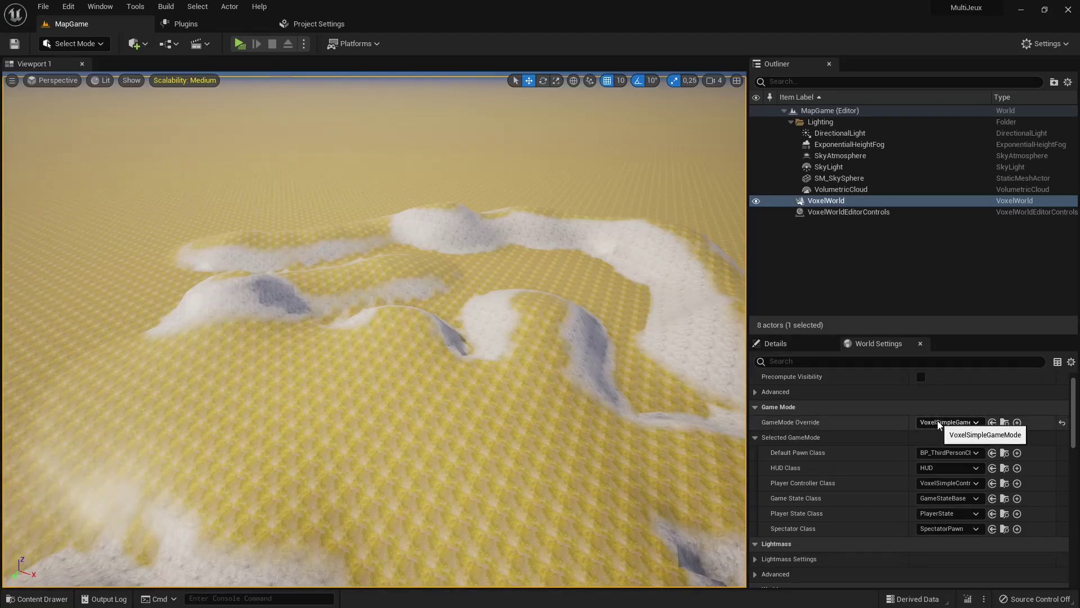
# Locate the Default Pawn Class and GameMode Override assets from World Settings in the Content Browser
pyautogui.click(1005, 452)
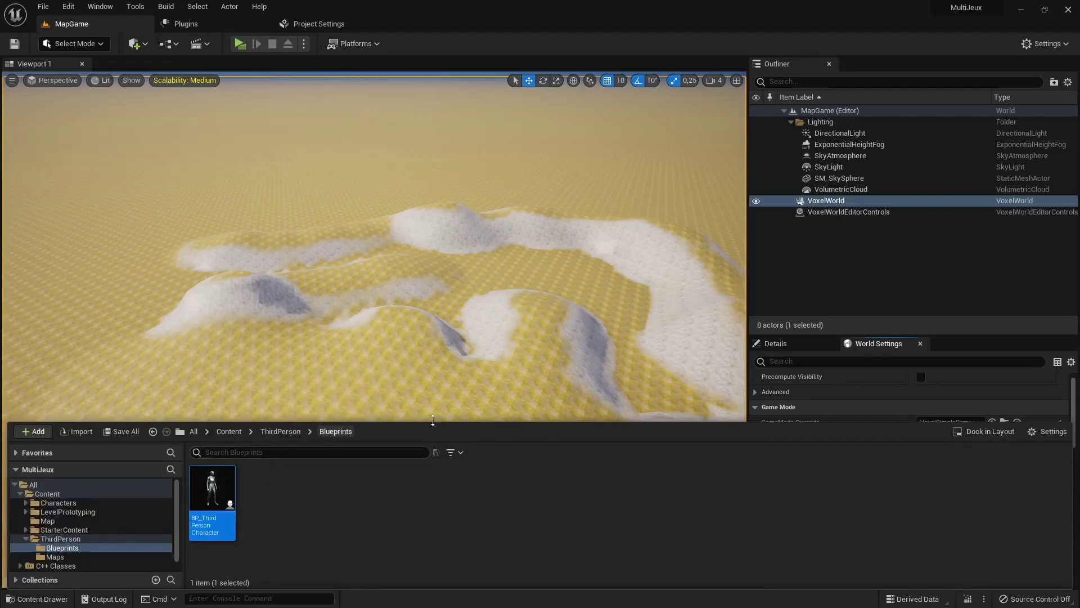
pyautogui.scroll(1, 939, 403)
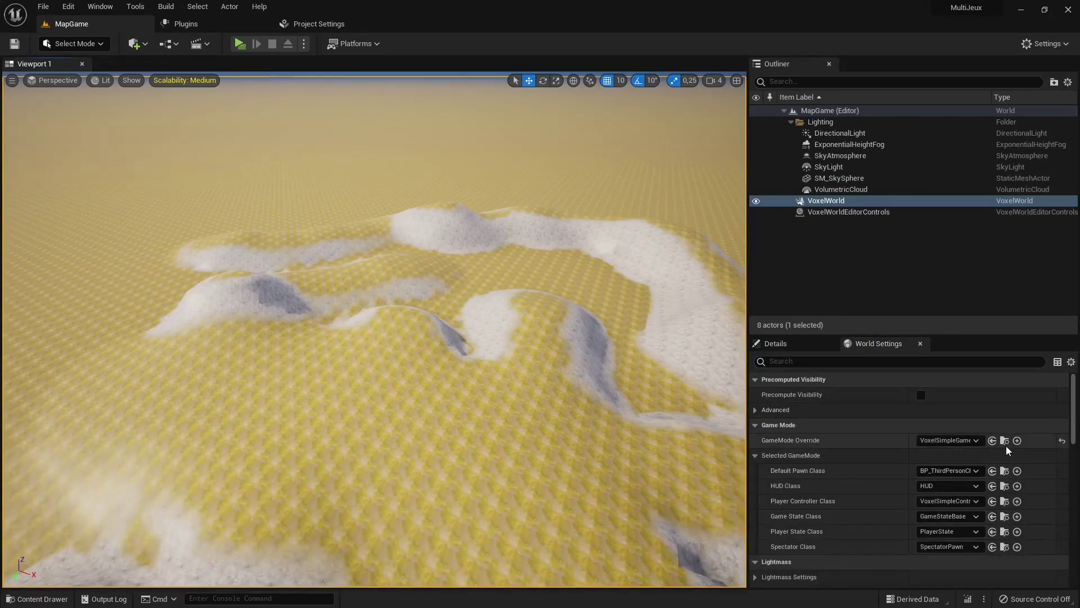
pyautogui.click(1005, 440)
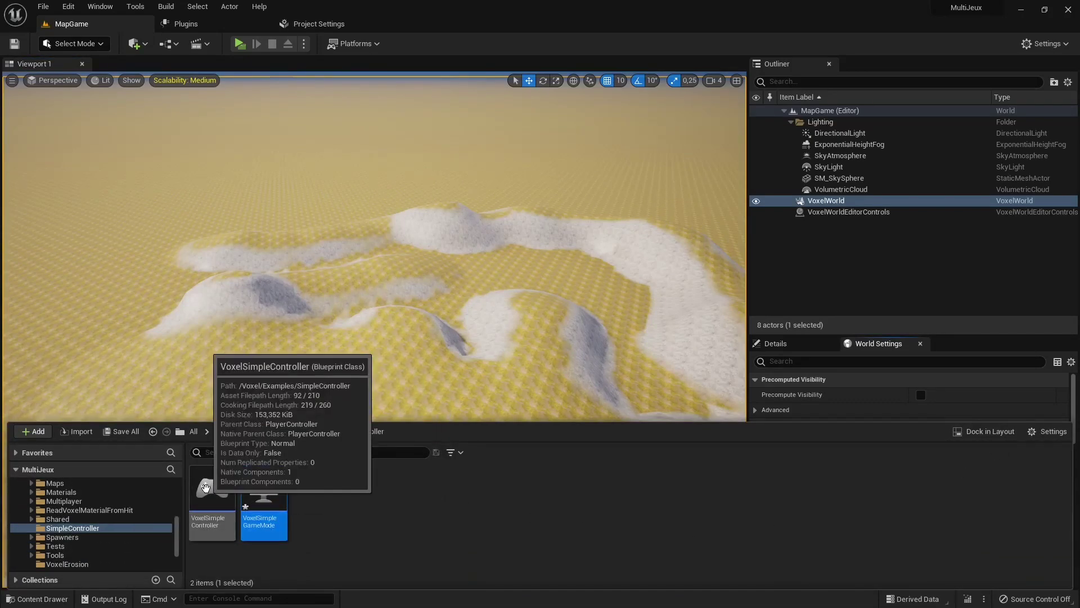
# Open VoxelSimpleController and move Event Tick left to make room in the event graph
pyautogui.doubleClick(211, 501)
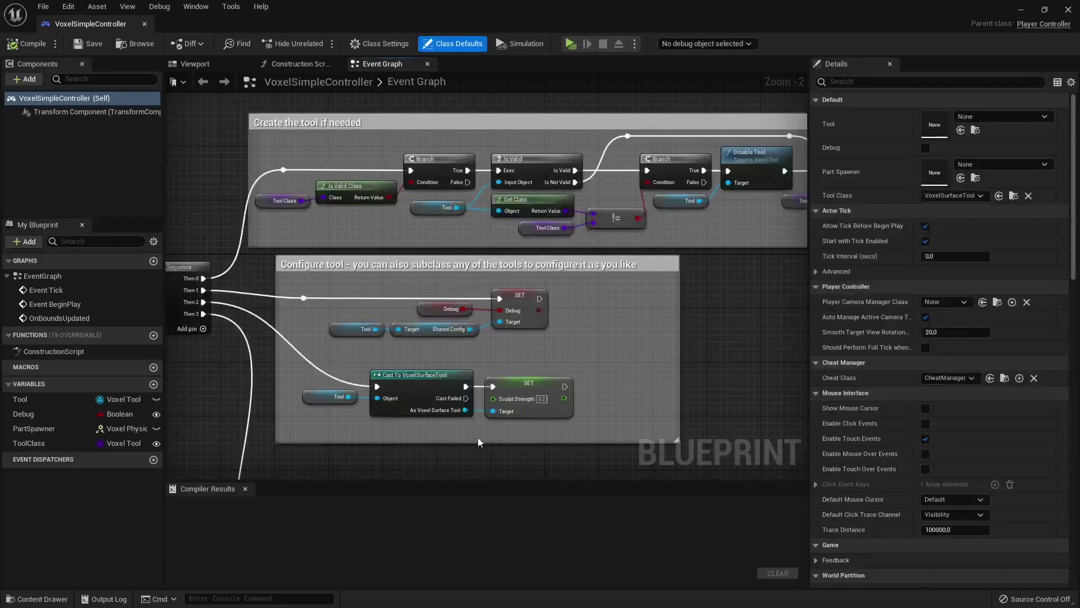
pyautogui.moveTo(302, 350)
pyautogui.mouseDown(button='right')
pyautogui.moveTo(464, 357)
pyautogui.moveTo(539, 236)
pyautogui.moveTo(439, 330)
pyautogui.mouseUp(button='right')
pyautogui.scroll(-3, 462, 359)
pyautogui.scroll(-2, 463, 359)
pyautogui.scroll(3, 539, 237)
pyautogui.scroll(2, 512, 240)
pyautogui.click(349, 230)
pyautogui.moveTo(349, 230); pyautogui.dragTo(192, 230)
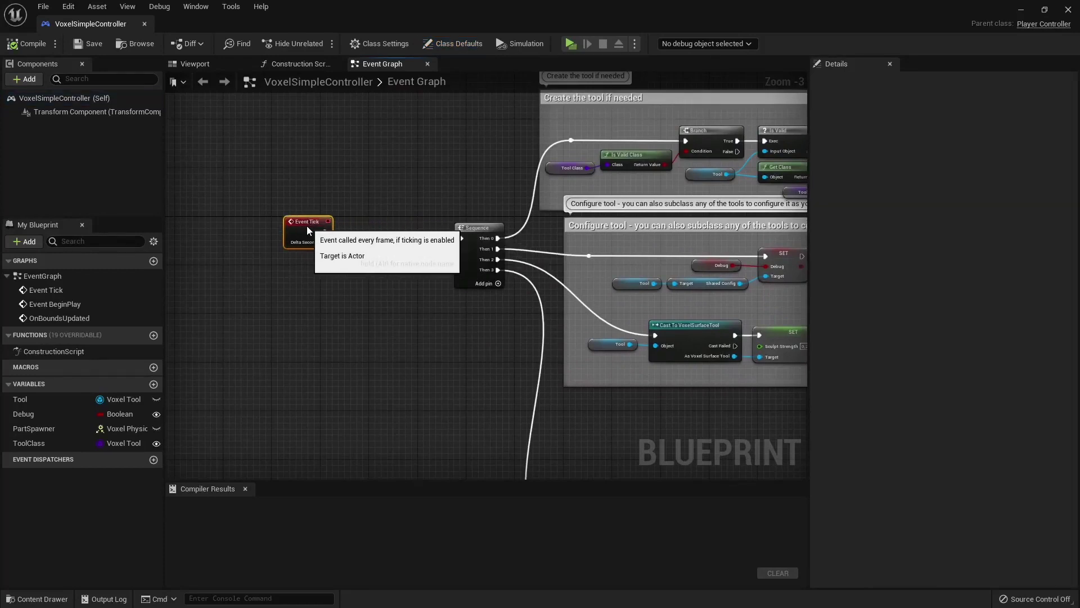
pyautogui.moveTo(270, 293); pyautogui.dragTo(350, 310, button='right')
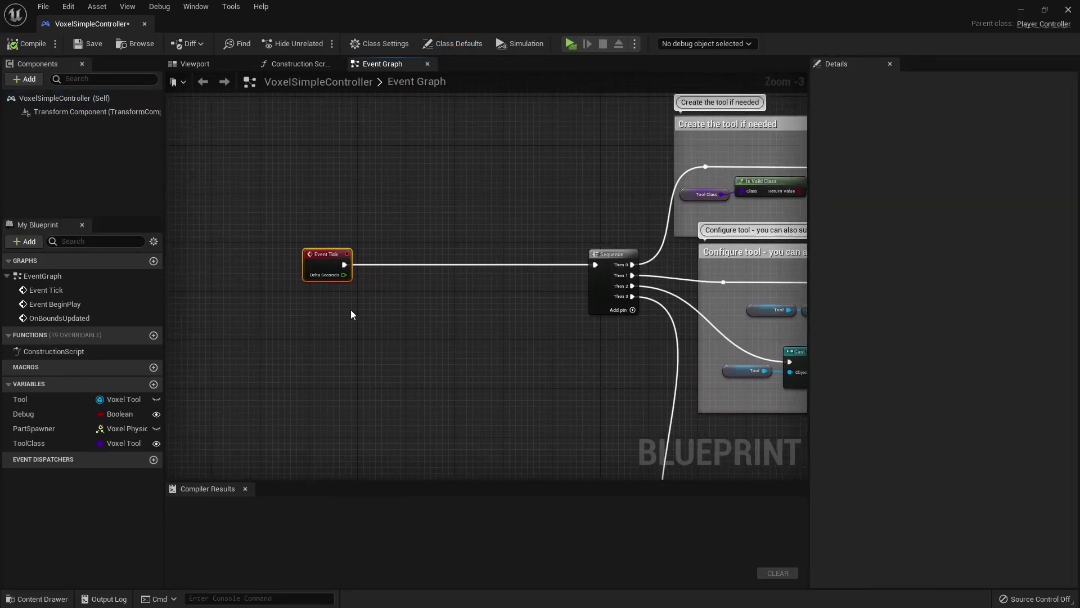
# Insert a Branch node between Event Tick and Sequence
pyautogui.rightClick(350, 309)
pyautogui.write('b')
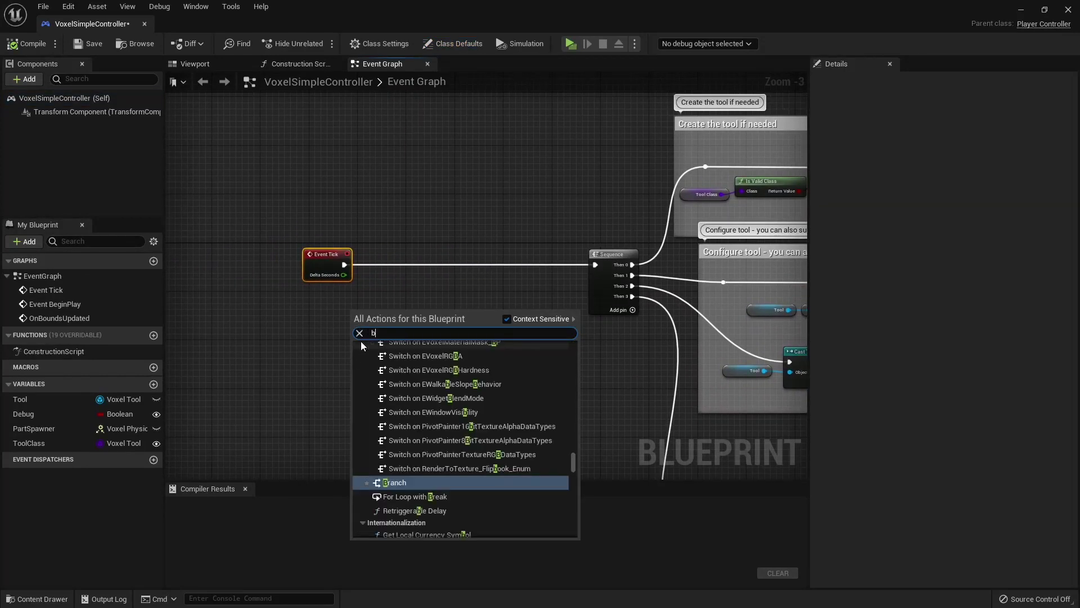
pyautogui.write('ran')
pyautogui.press('Return')
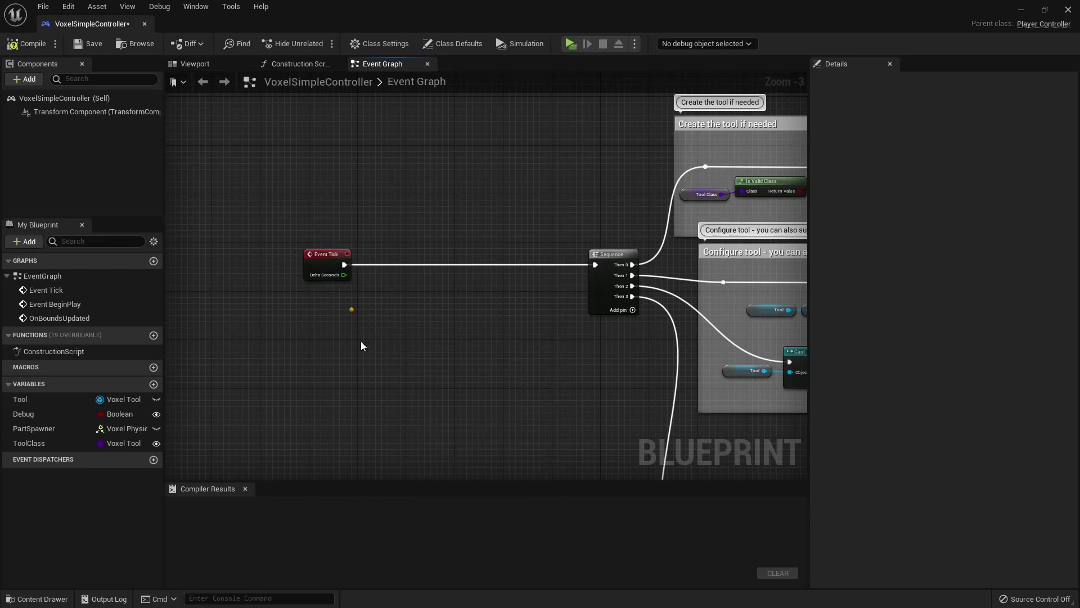
pyautogui.moveTo(390, 311)
pyautogui.mouseDown()
pyautogui.moveTo(453, 251)
pyautogui.moveTo(341, 269)
pyautogui.mouseUp()
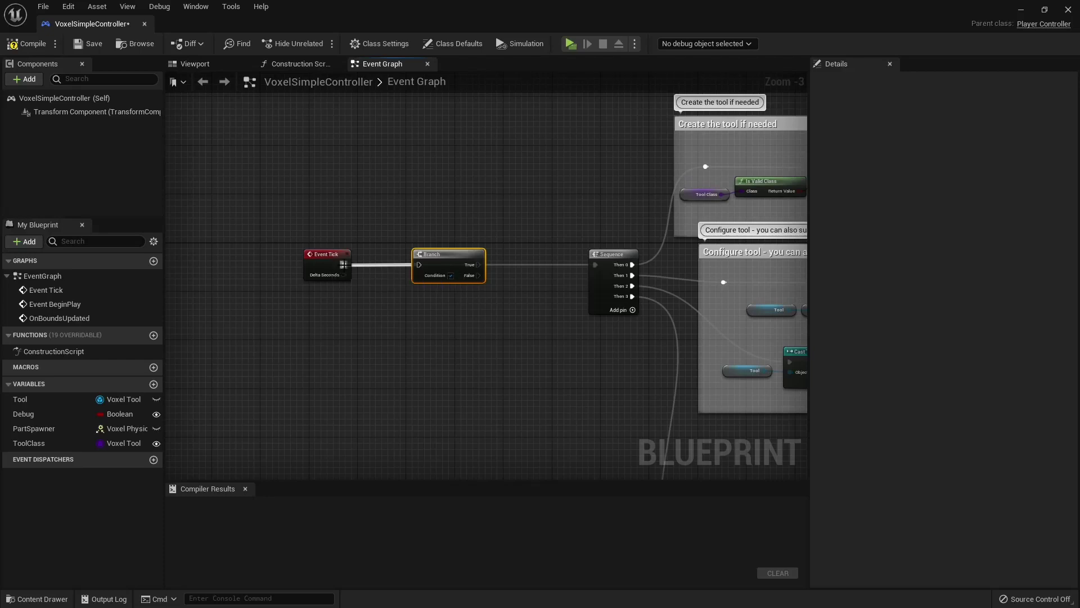
pyautogui.moveTo(478, 264); pyautogui.dragTo(596, 269)
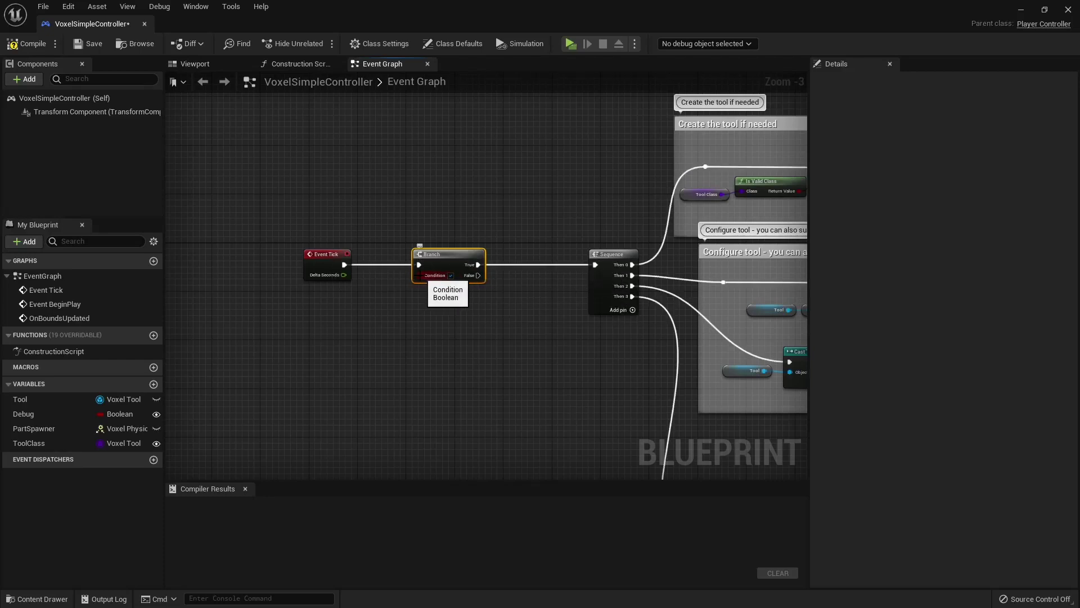
# Promote the Branch condition to a Condition Boolean, compile, and make it Instance Editable and Expose on Spawn
pyautogui.moveTo(422, 275); pyautogui.dragTo(395, 303)
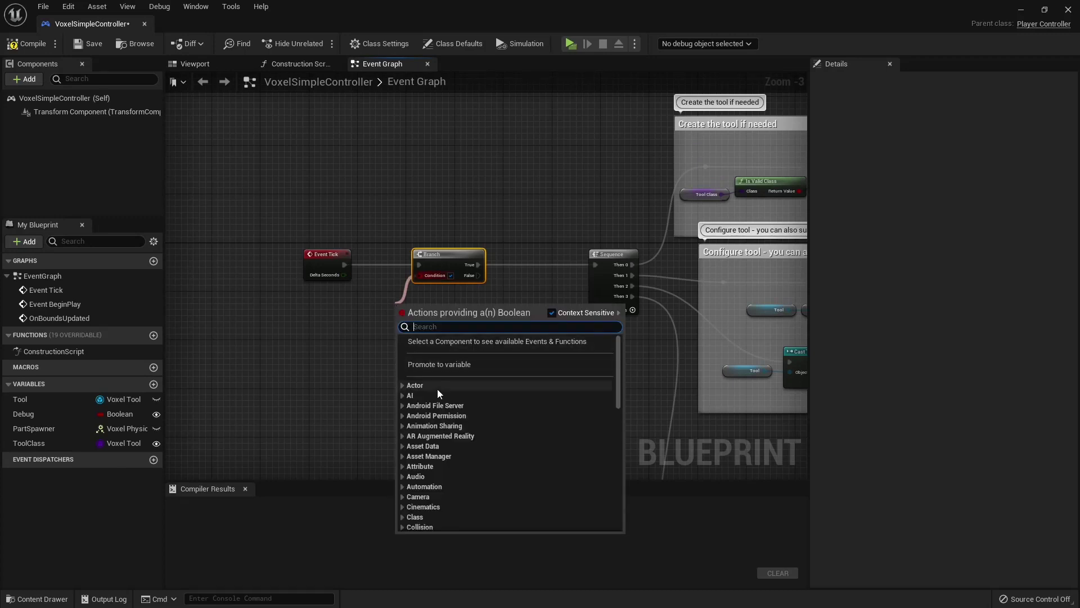
pyautogui.click(429, 365)
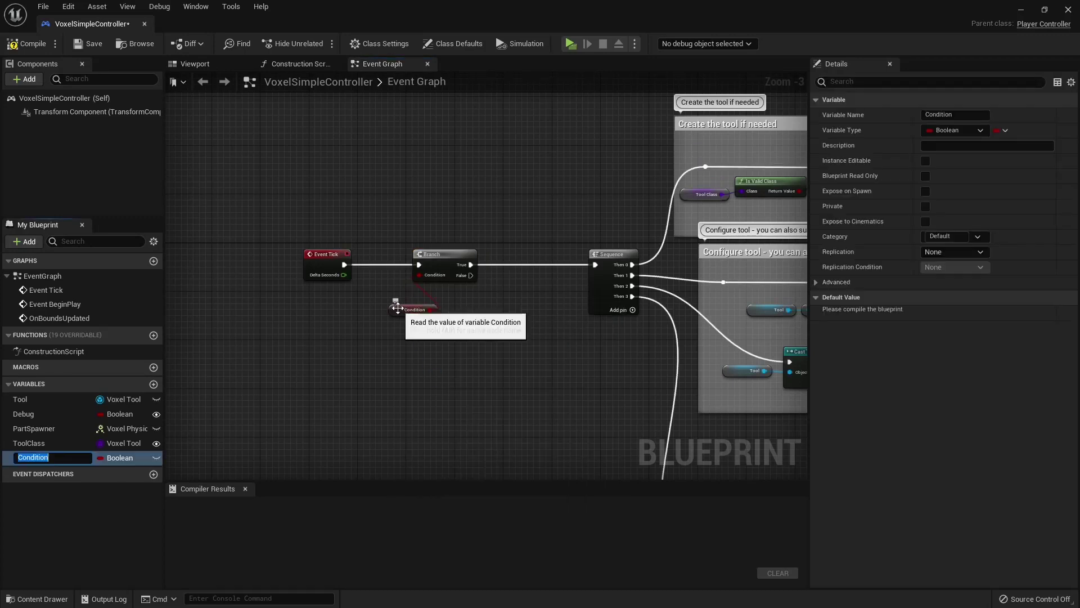
pyautogui.moveTo(398, 307); pyautogui.dragTo(348, 296)
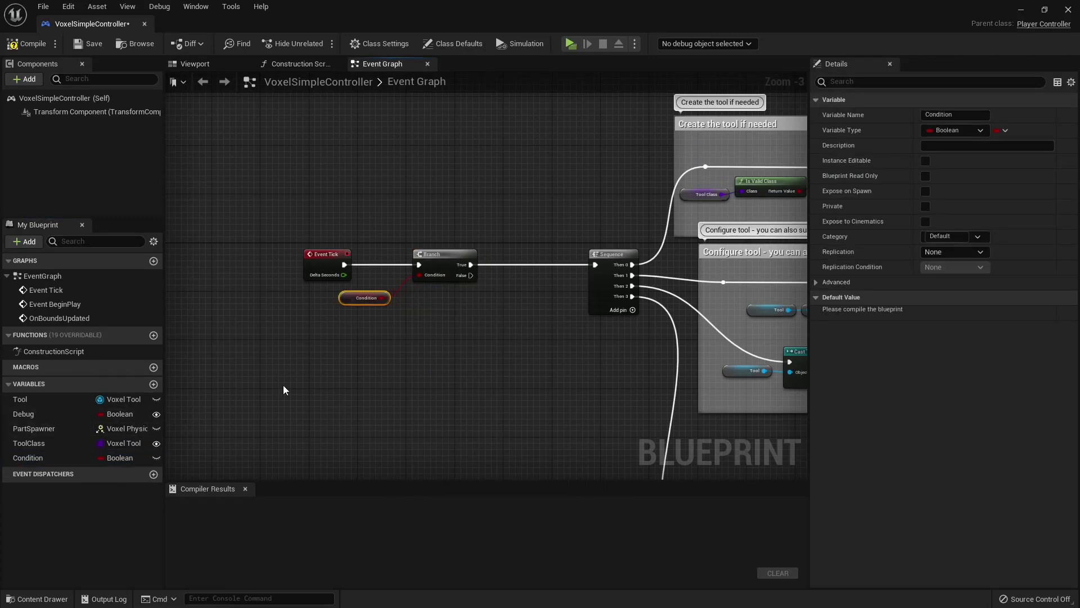
pyautogui.click(26, 47)
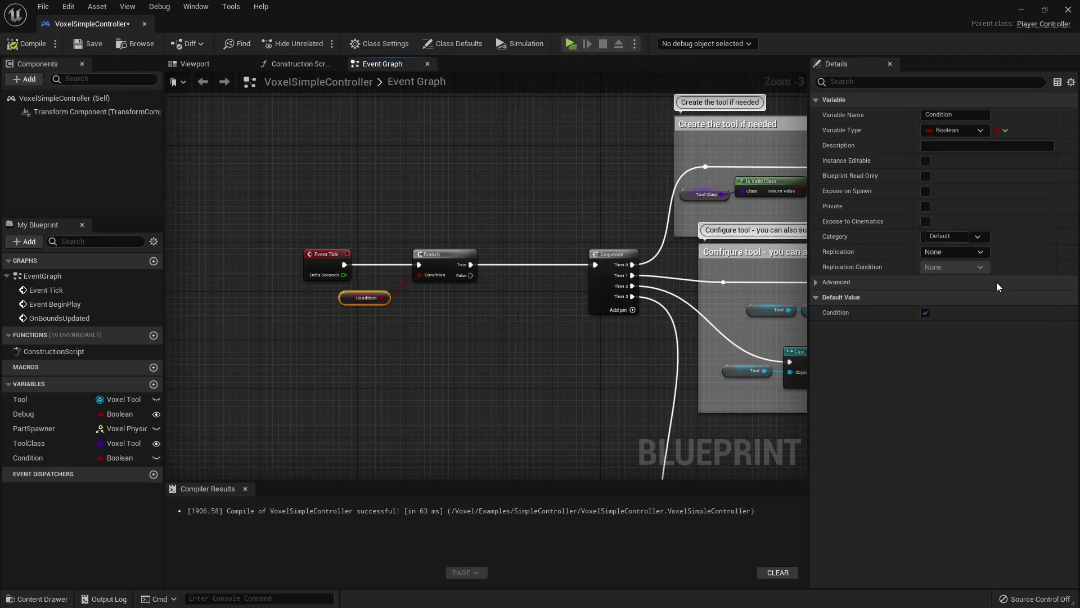
pyautogui.click(926, 161)
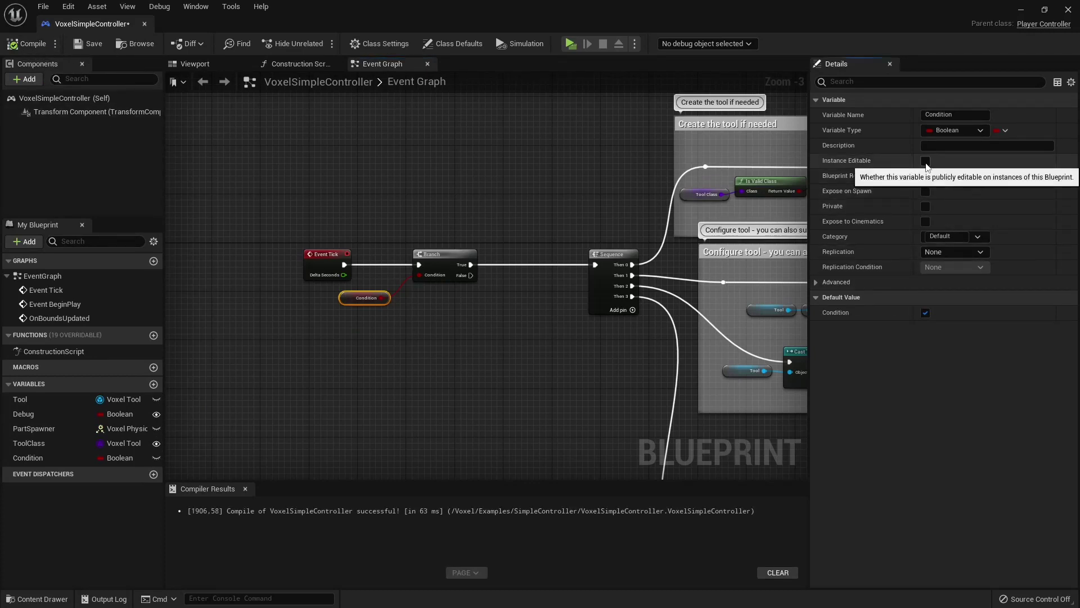
pyautogui.click(925, 191)
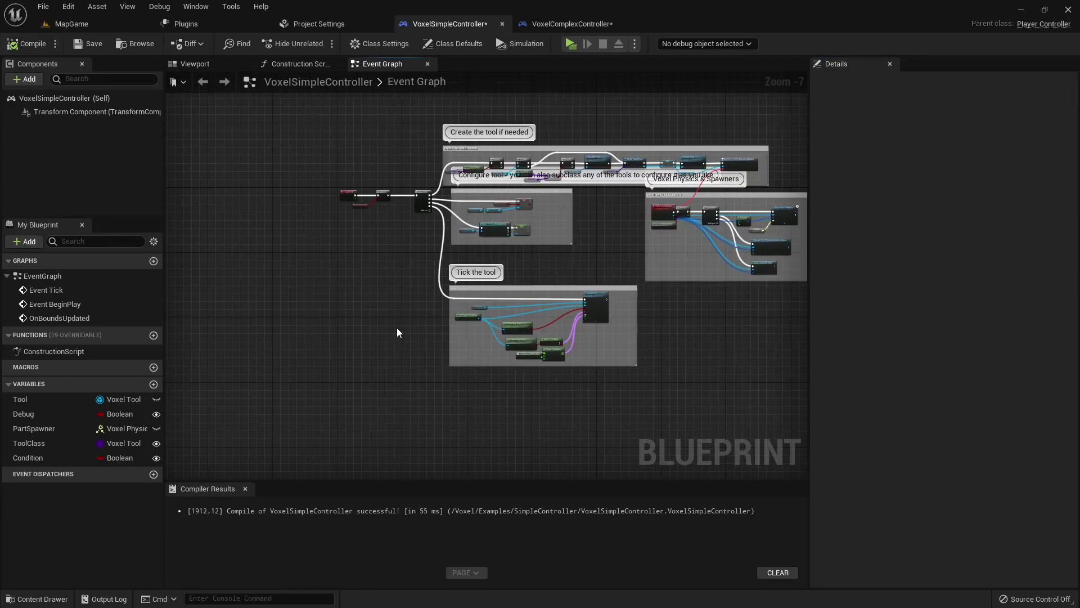
# Set the Tick the tool Is Input Key Down key to Left Mouse Button and compile
pyautogui.scroll(3, 397, 328)
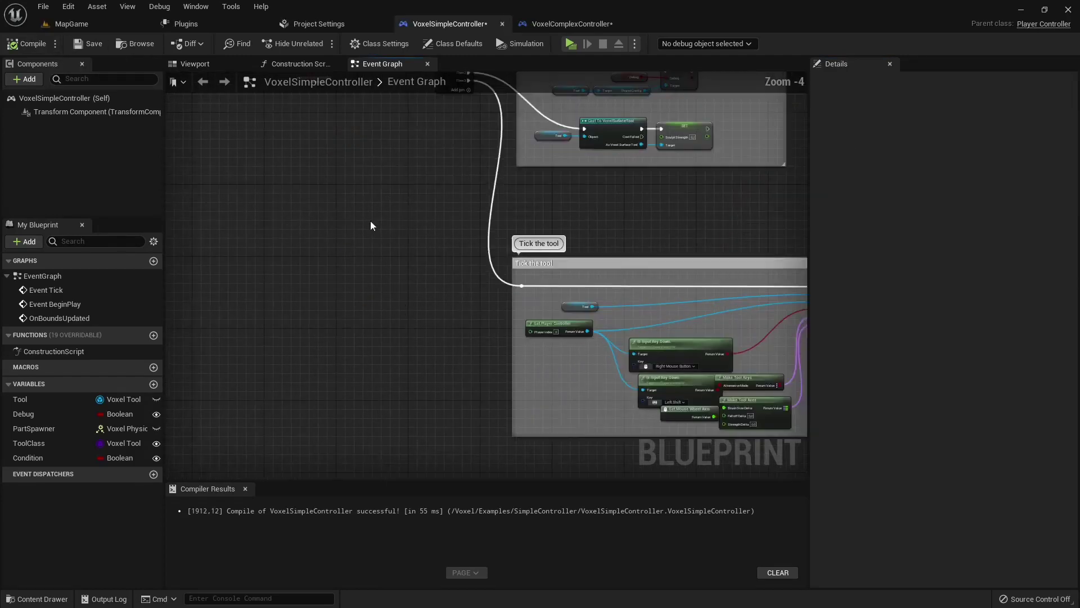
pyautogui.moveTo(408, 284); pyautogui.dragTo(302, 192, button='right')
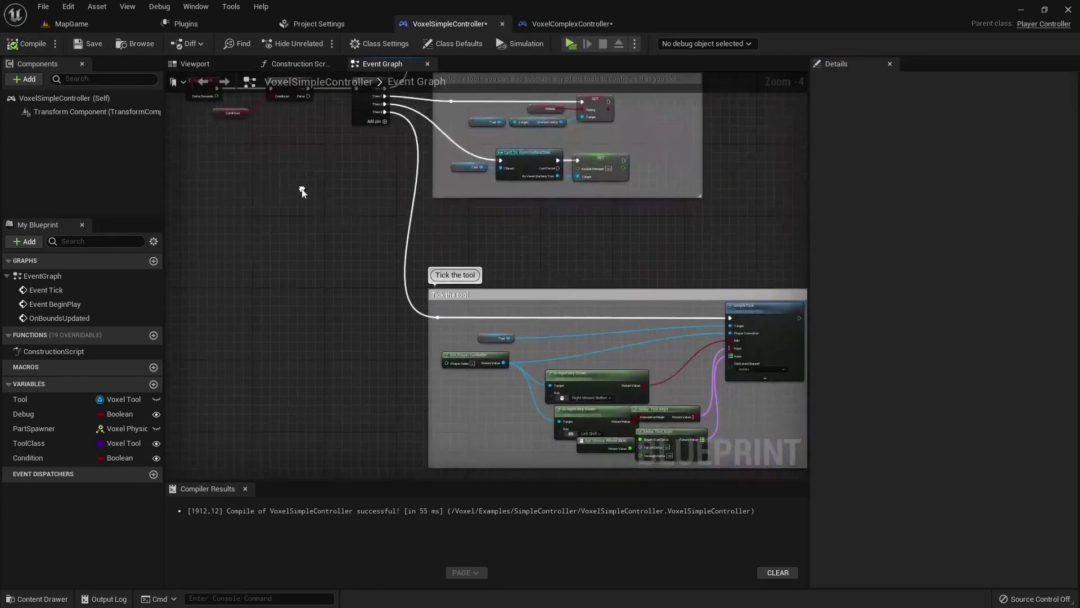
pyautogui.scroll(1, 545, 424)
pyautogui.scroll(2, 515, 369)
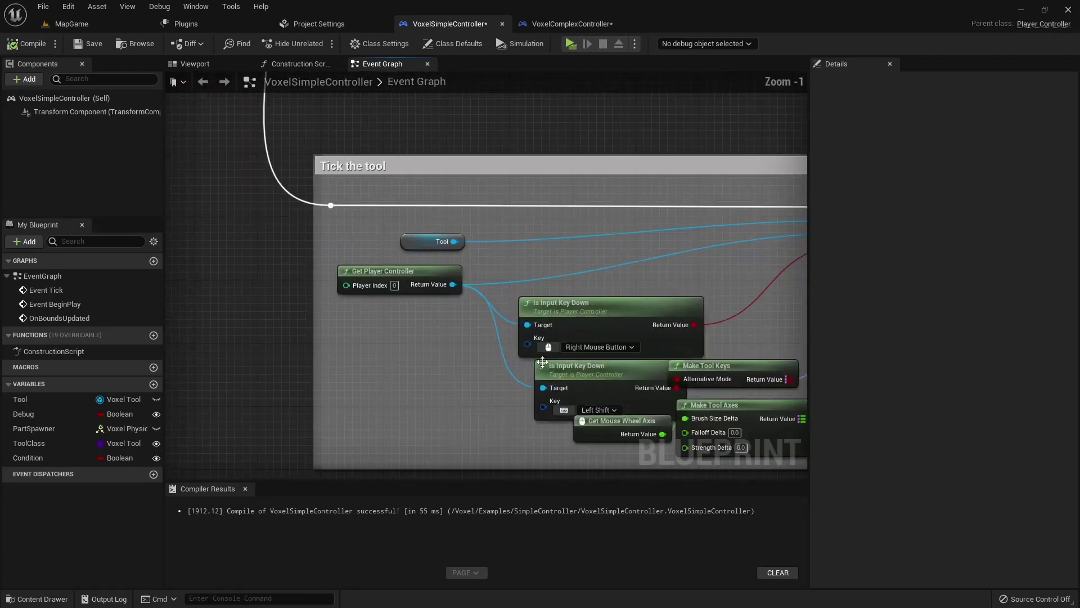
pyautogui.click(581, 349)
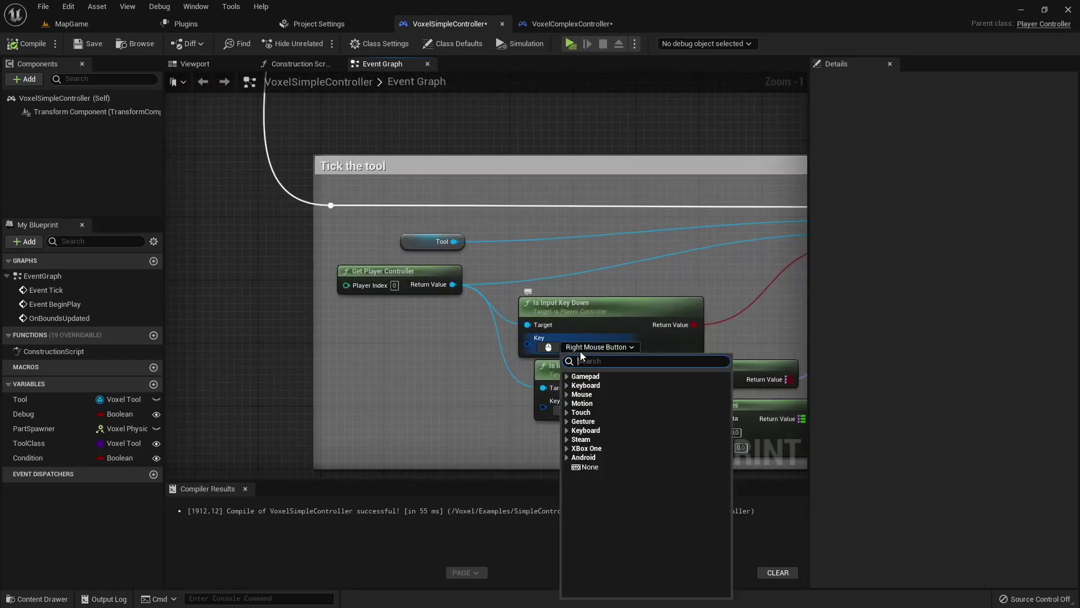
pyautogui.write('lef')
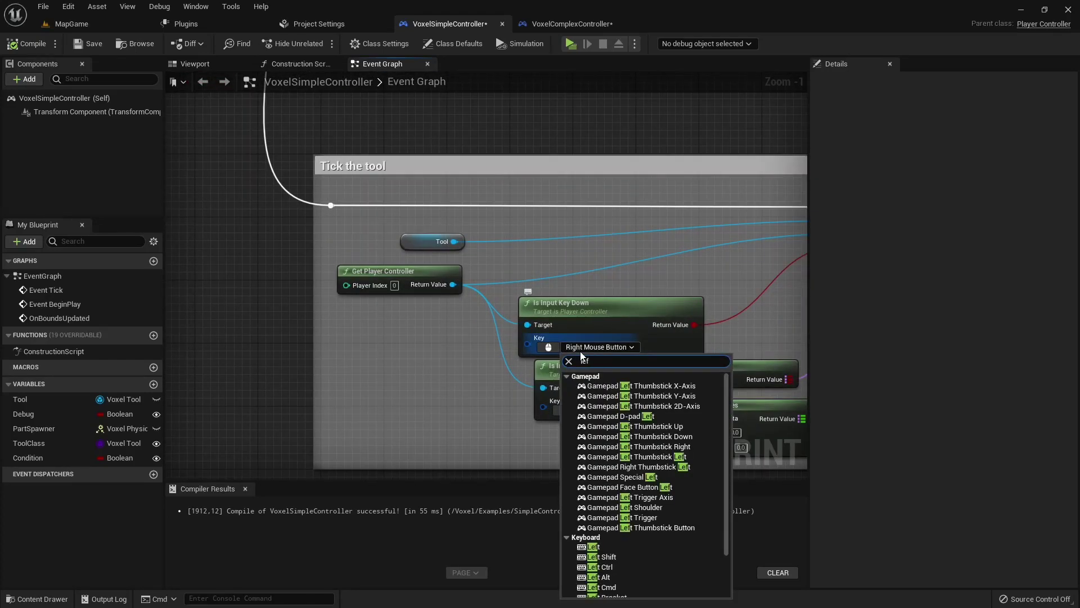
pyautogui.scroll(-2, 631, 510)
pyautogui.scroll(-2, 630, 512)
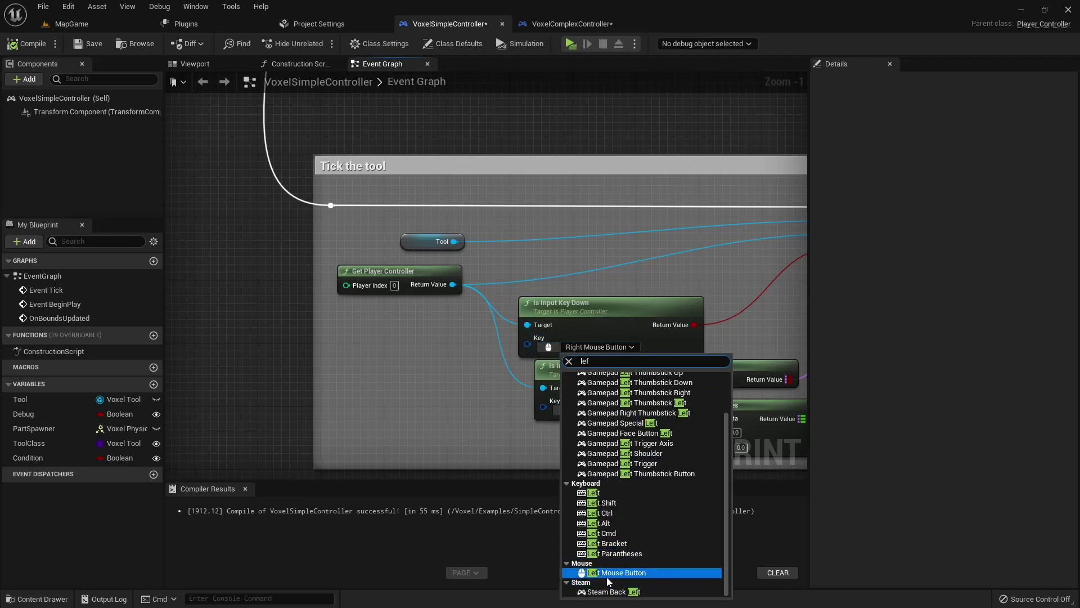
pyautogui.click(609, 581)
pyautogui.press('F7')
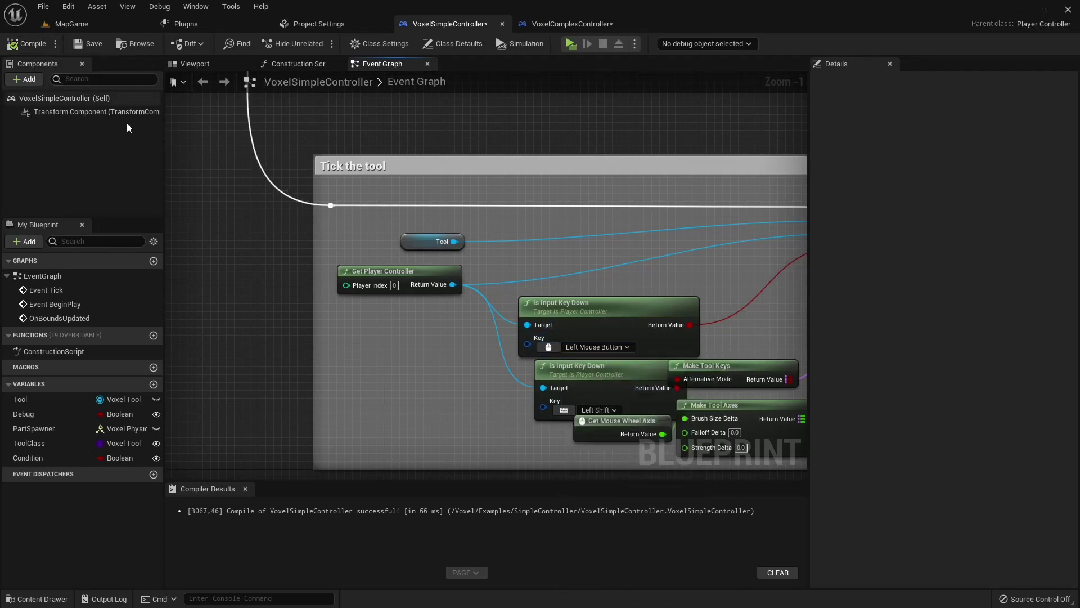
# Bring Event Tick into view and select the Branch and Condition nodes
pyautogui.moveTo(420, 352); pyautogui.dragTo(461, 459, button='right')
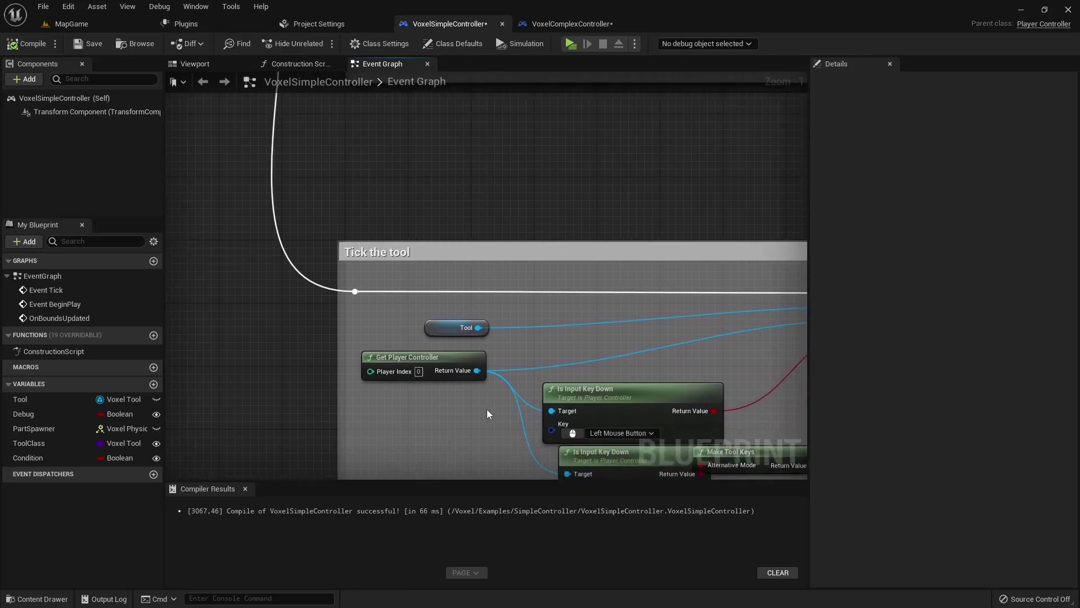
pyautogui.moveTo(382, 272); pyautogui.dragTo(454, 404, button='right')
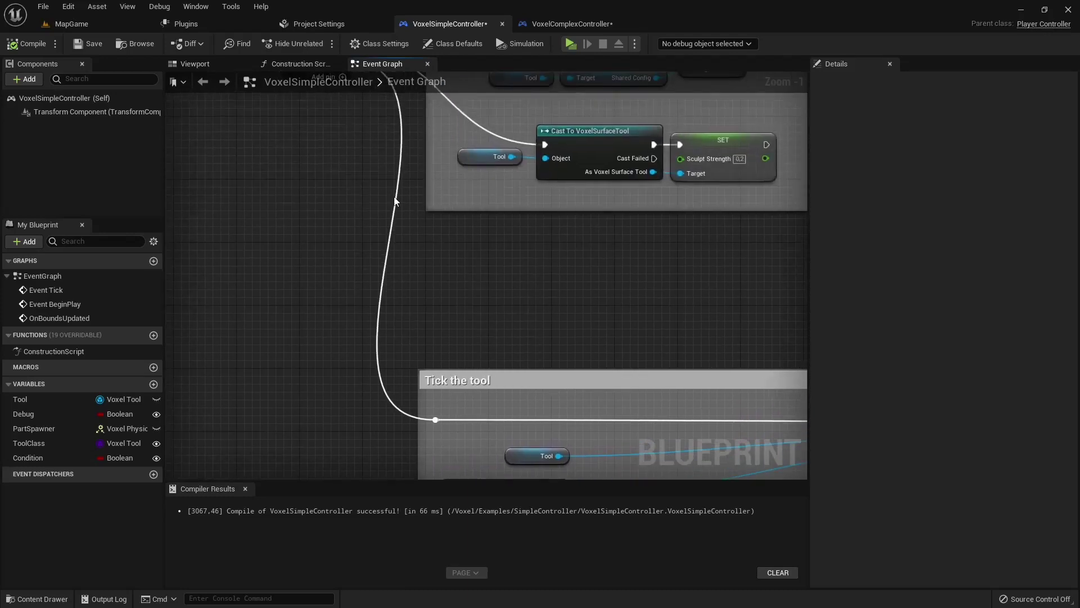
pyautogui.moveTo(395, 201); pyautogui.dragTo(401, 181, button='right')
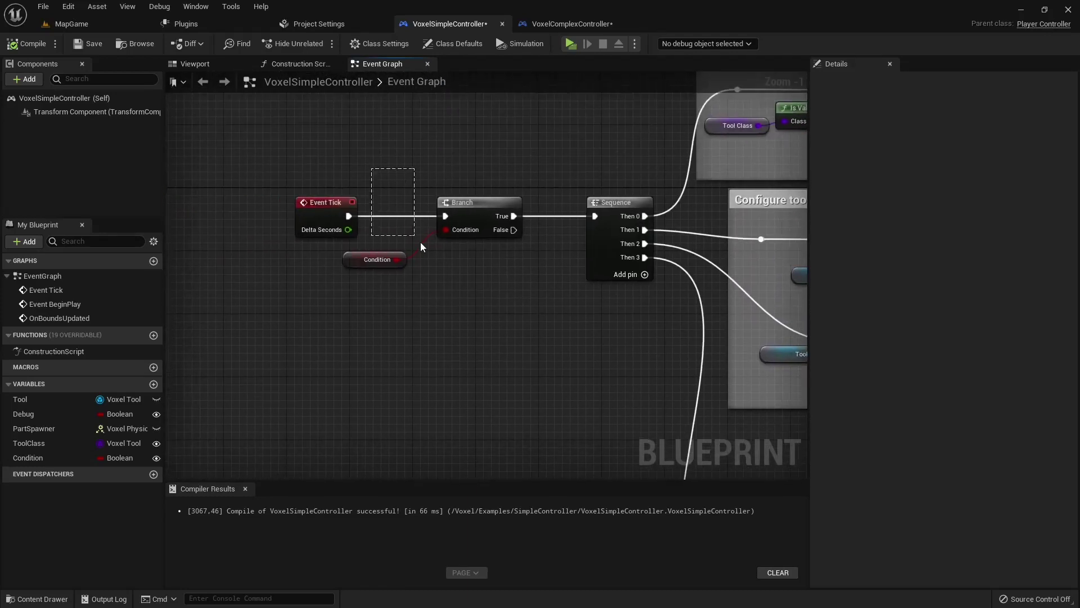
pyautogui.moveTo(420, 247); pyautogui.dragTo(481, 297)
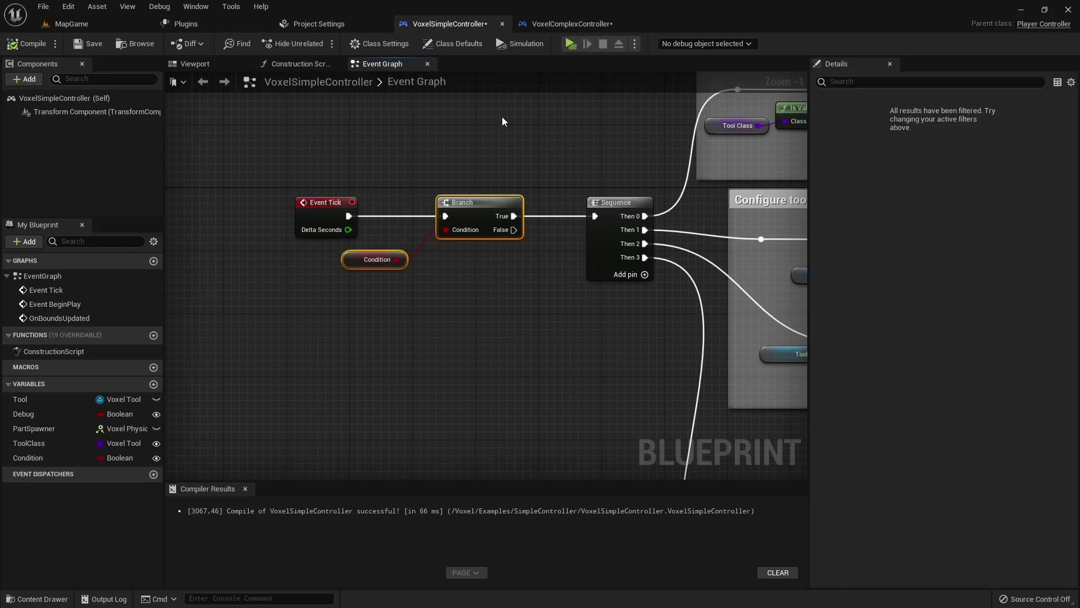
# In VoxelComplexController, inspect the Radius change graph, selecting its Branch and Mouse Wheel Axis event
pyautogui.click(546, 23)
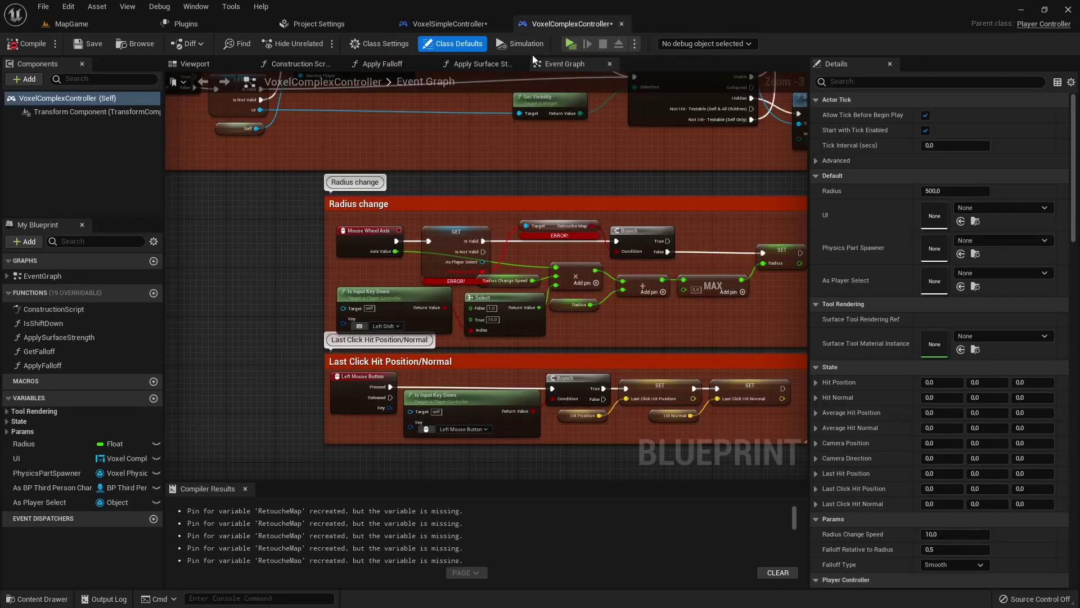
pyautogui.moveTo(281, 186); pyautogui.dragTo(412, 444, button='right')
pyautogui.moveTo(321, 478); pyautogui.dragTo(495, 383, button='right')
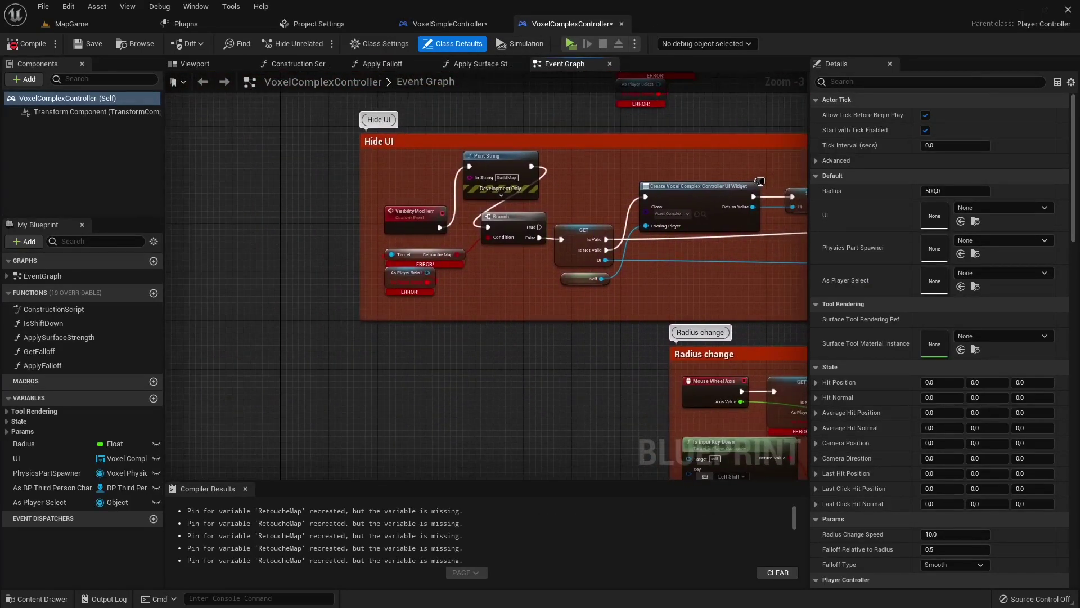
pyautogui.moveTo(596, 303); pyautogui.dragTo(300, 314, button='right')
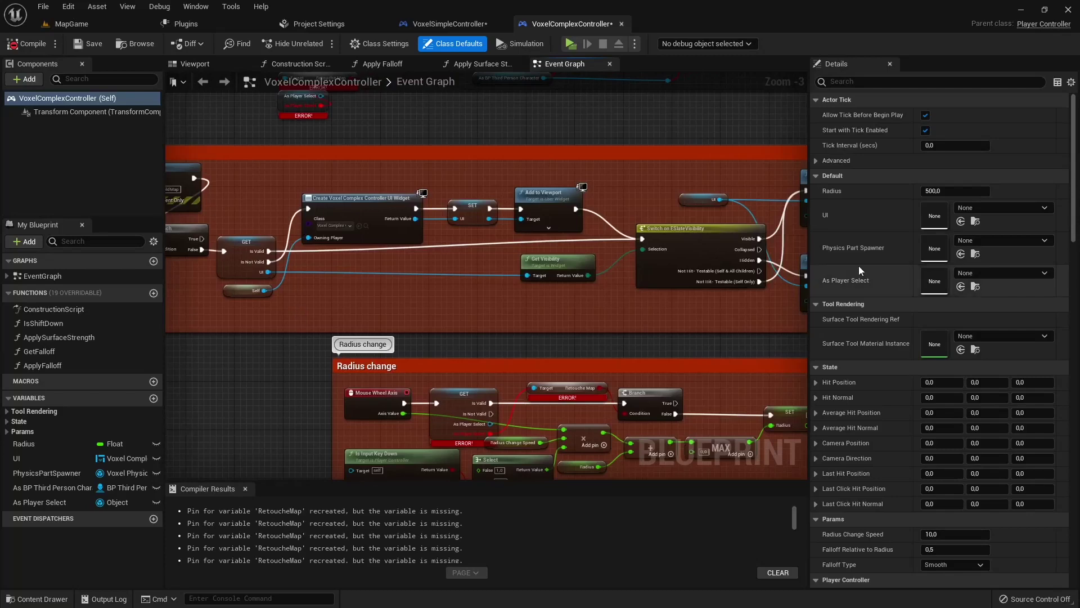
pyautogui.moveTo(520, 355)
pyautogui.mouseDown(button='right')
pyautogui.moveTo(711, 361)
pyautogui.moveTo(490, 229)
pyautogui.moveTo(400, 202)
pyautogui.mouseUp(button='right')
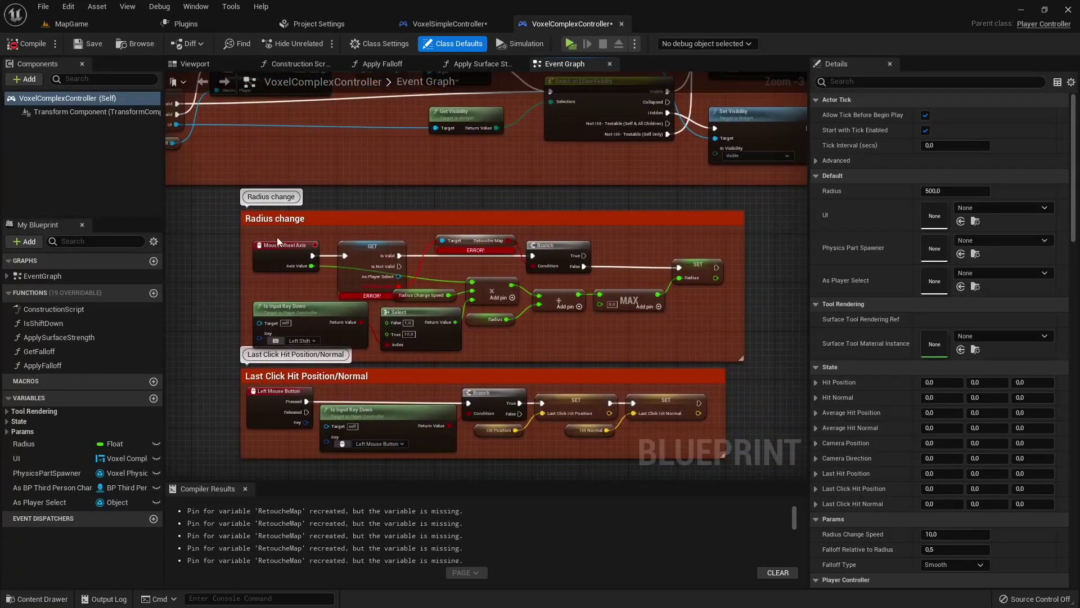
pyautogui.scroll(2, 277, 237)
pyautogui.scroll(1, 383, 208)
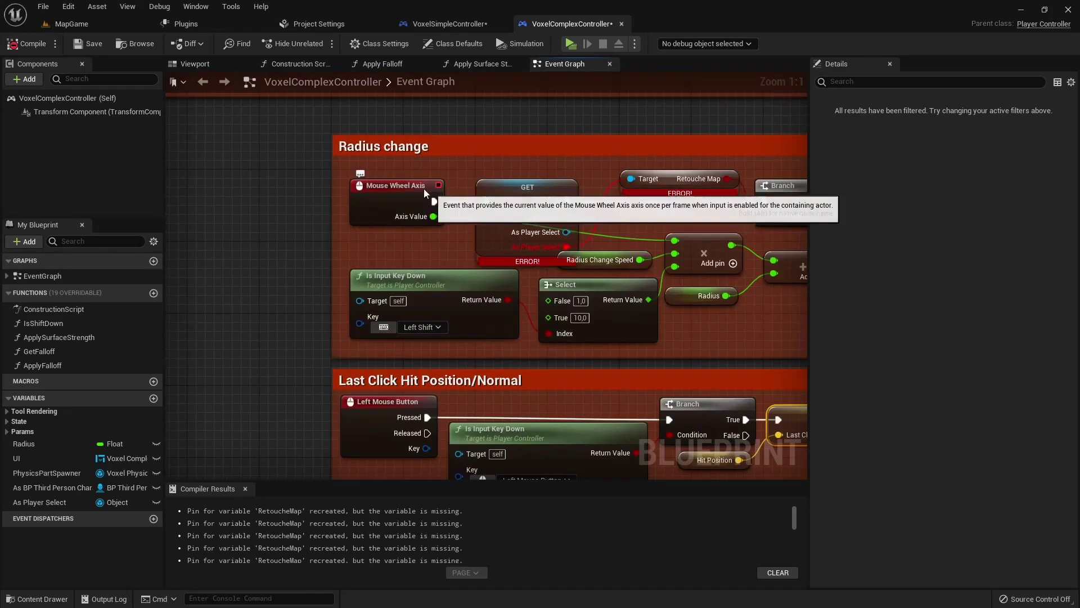
pyautogui.moveTo(675, 173); pyautogui.dragTo(516, 178, button='right')
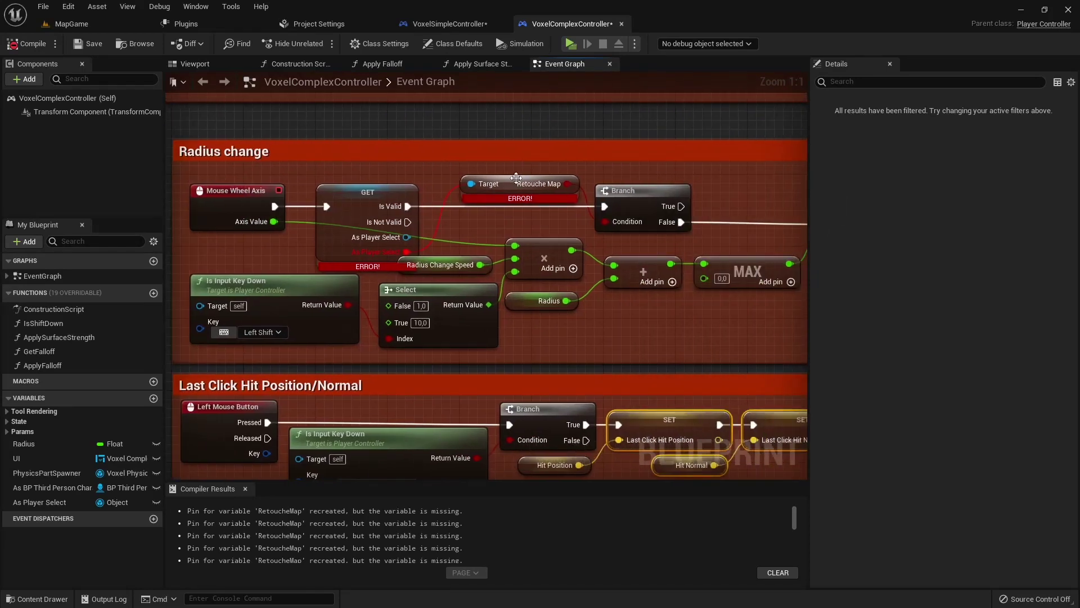
pyautogui.click(618, 194)
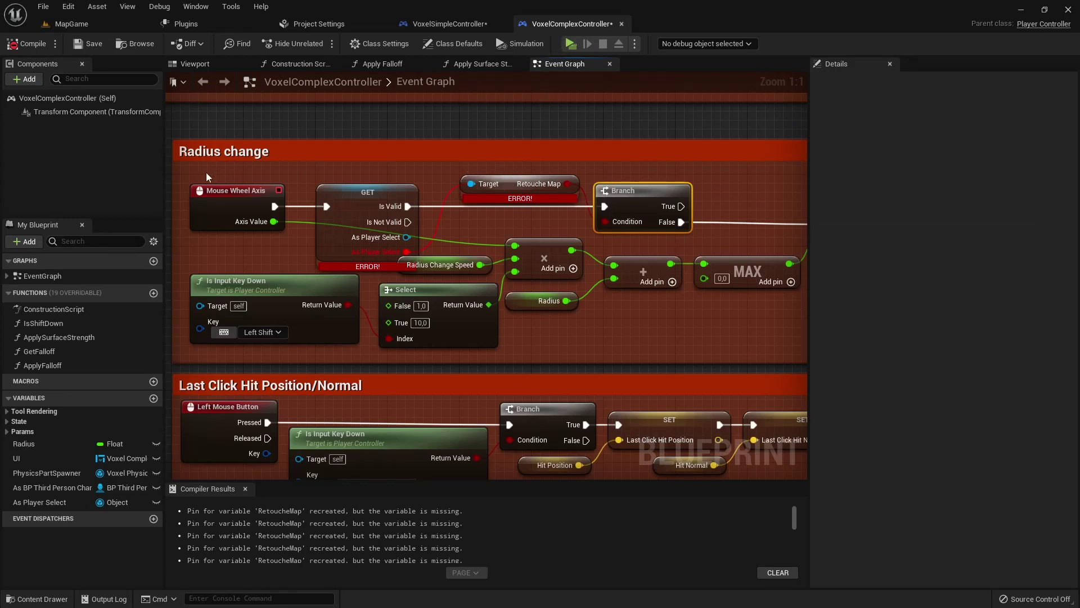
pyautogui.click(239, 198)
# Inspect the Hide UI group, selecting VisibilityModTerr, its Branch and the Retouche Map node
pyautogui.scroll(-7, 260, 182)
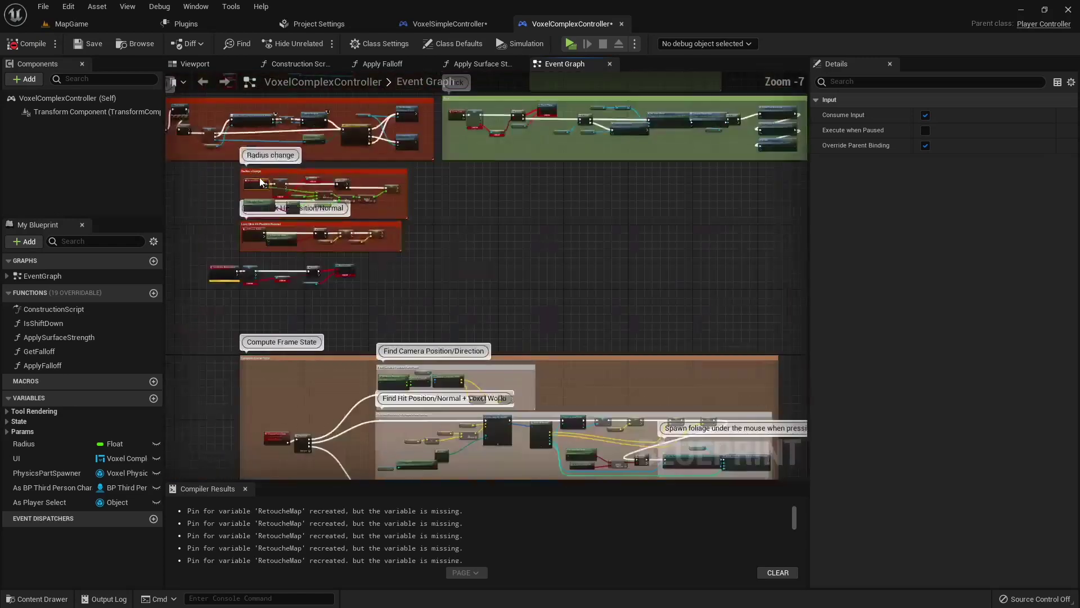
pyautogui.scroll(6, 319, 206)
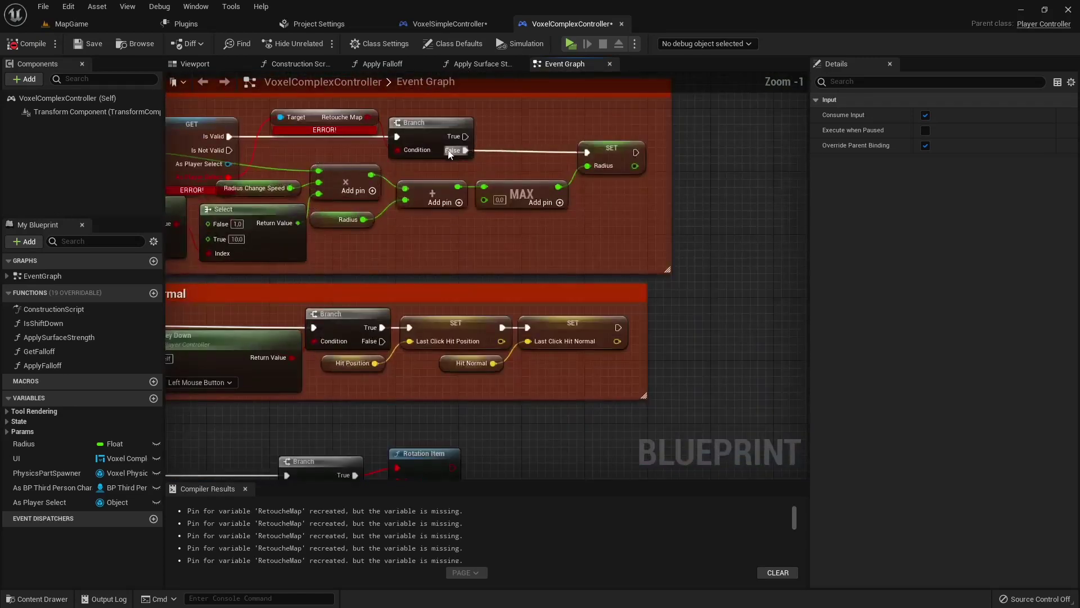
pyautogui.scroll(-3, 362, 149)
pyautogui.moveTo(180, 135); pyautogui.dragTo(447, 302, button='right')
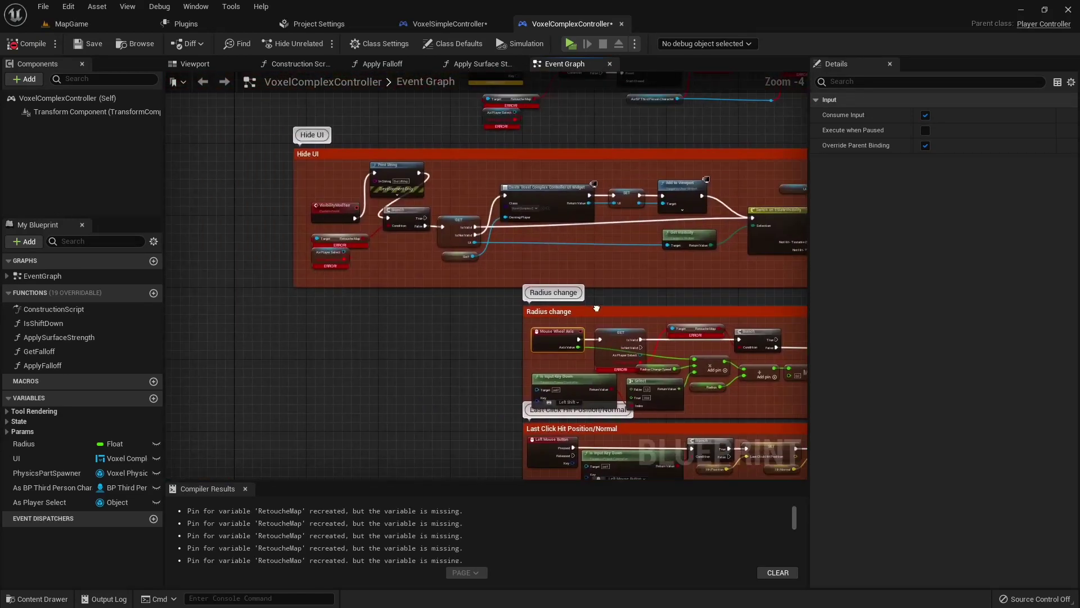
pyautogui.scroll(3, 335, 227)
pyautogui.moveTo(282, 203); pyautogui.dragTo(380, 255)
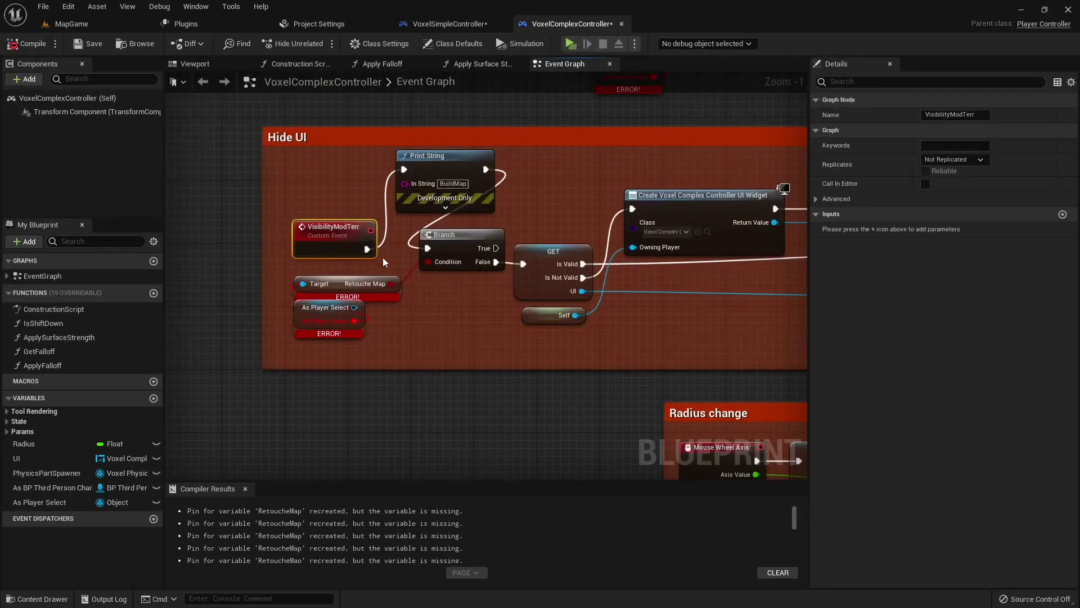
pyautogui.moveTo(453, 327); pyautogui.dragTo(454, 345, button='right')
pyautogui.click(444, 255)
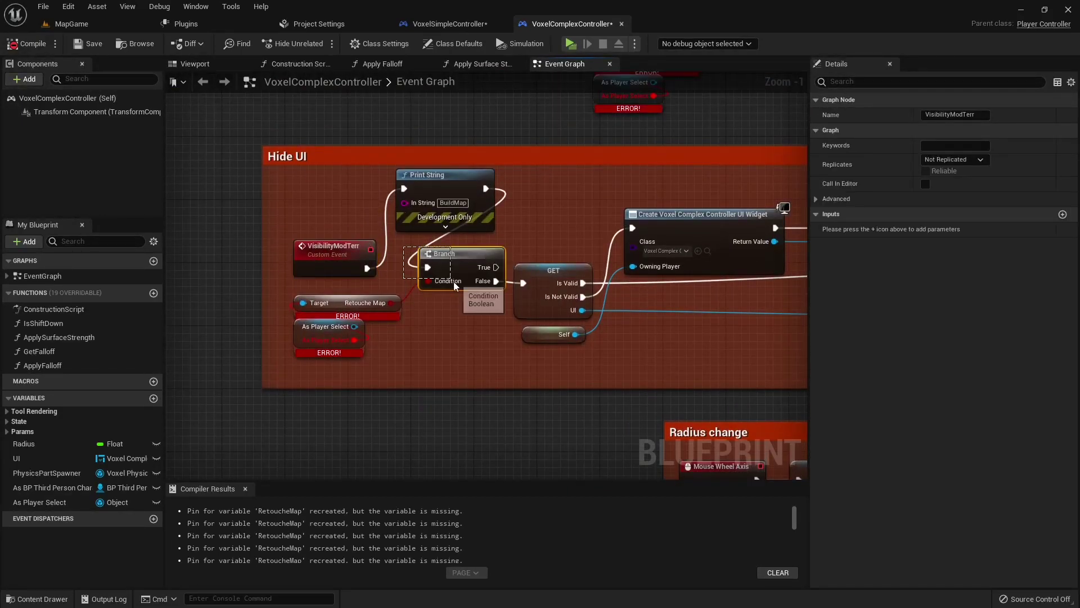
pyautogui.moveTo(324, 288); pyautogui.dragTo(359, 306)
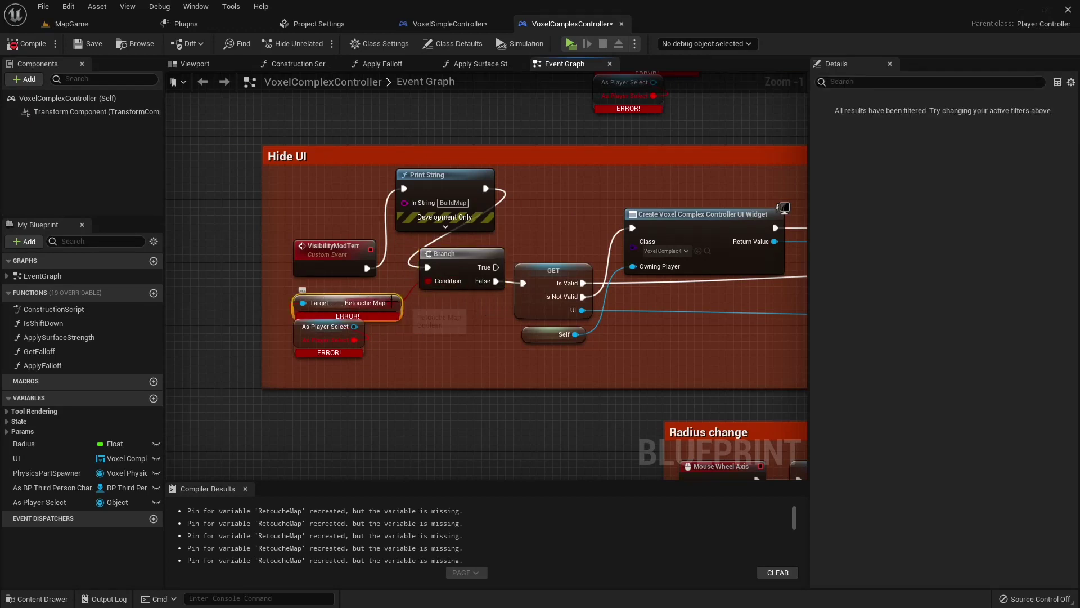
# In VoxelComplexController, inspect the upper node group and the Tick group's Event Tick
pyautogui.click(467, 25)
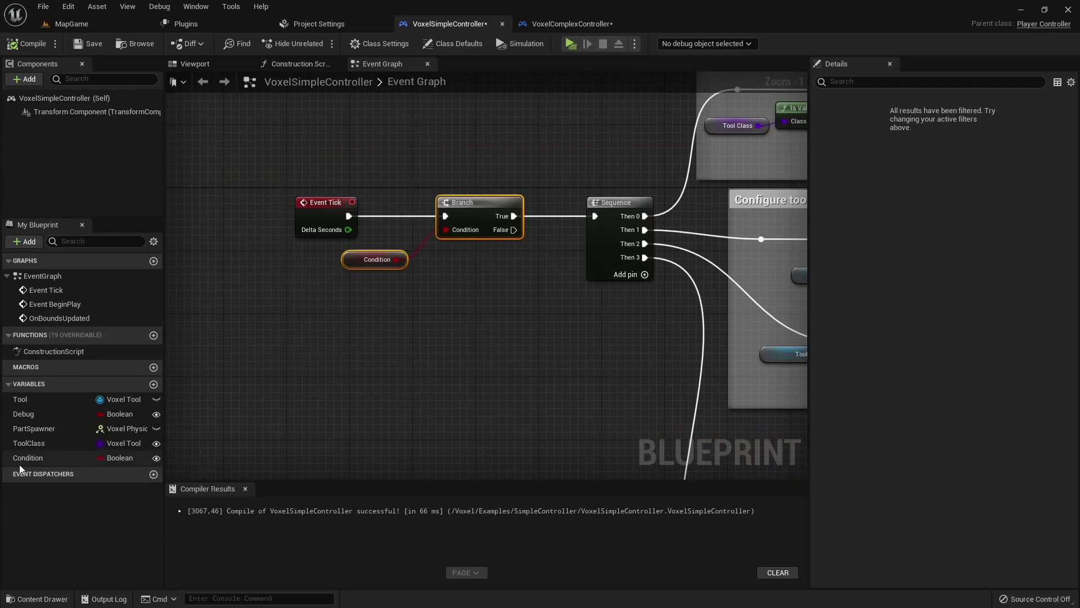
pyautogui.click(565, 24)
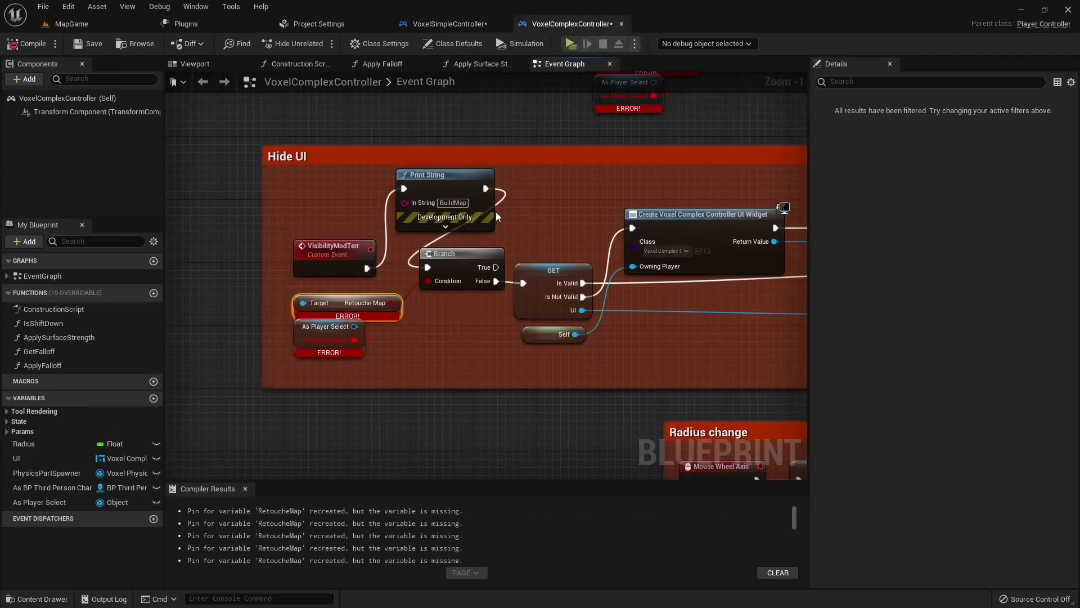
pyautogui.moveTo(365, 175); pyautogui.dragTo(411, 192)
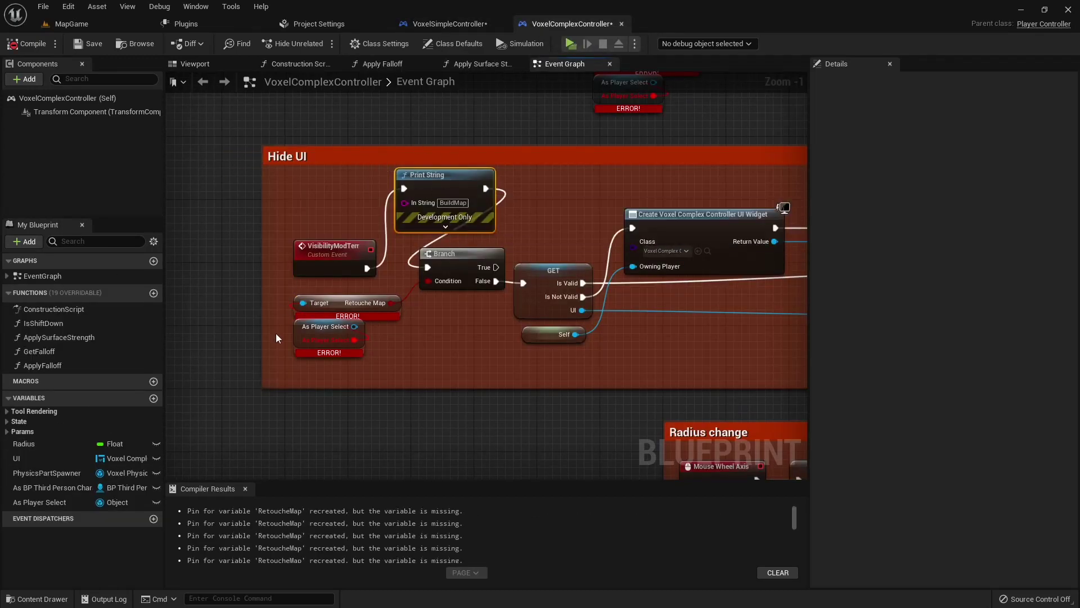
pyautogui.click(328, 340)
pyautogui.moveTo(328, 340)
pyautogui.mouseDown(button='right')
pyautogui.moveTo(308, 294)
pyautogui.moveTo(231, 356)
pyautogui.mouseUp(button='right')
pyautogui.moveTo(253, 157); pyautogui.dragTo(756, 366)
pyautogui.scroll(-3, 623, 313)
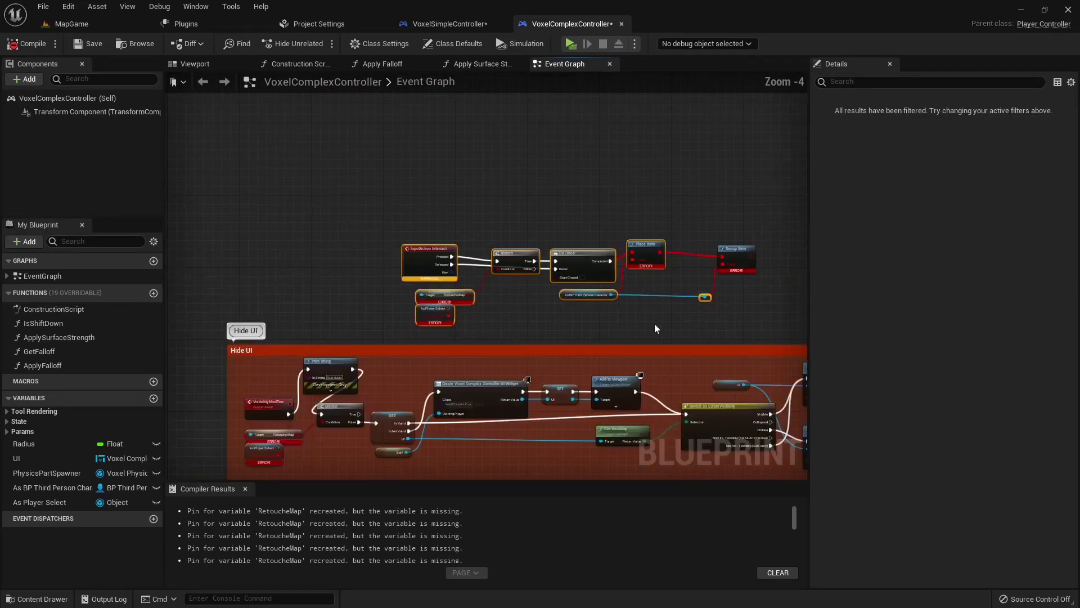
pyautogui.moveTo(656, 329); pyautogui.dragTo(436, 311, button='right')
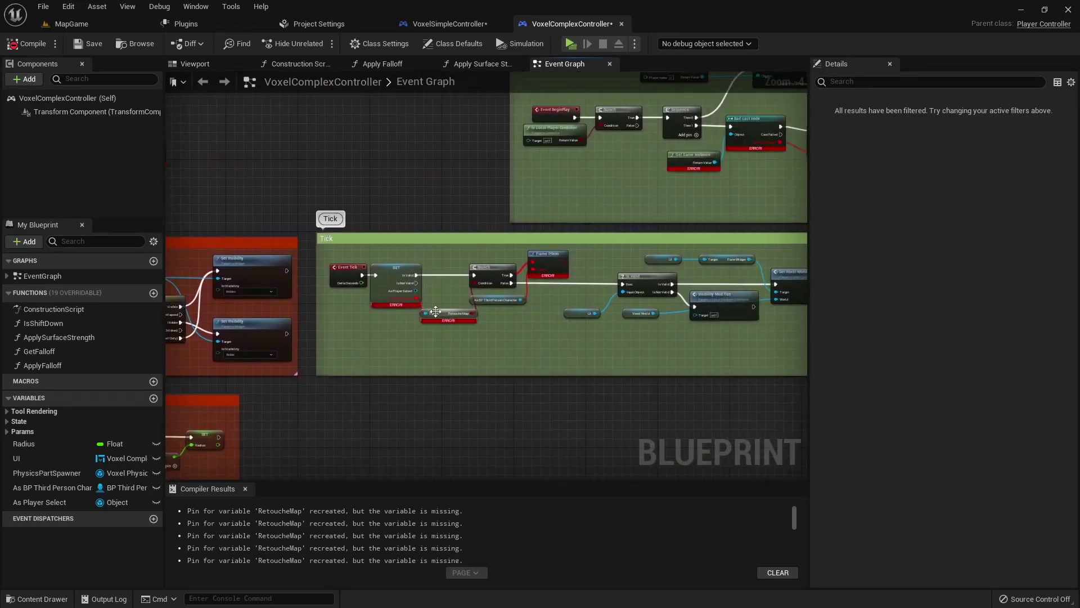
pyautogui.moveTo(360, 290); pyautogui.dragTo(362, 291)
# Review the BeginPlay and Tick groups, then select Event Tick in VoxelSimpleController
pyautogui.moveTo(485, 357); pyautogui.dragTo(308, 434, button='right')
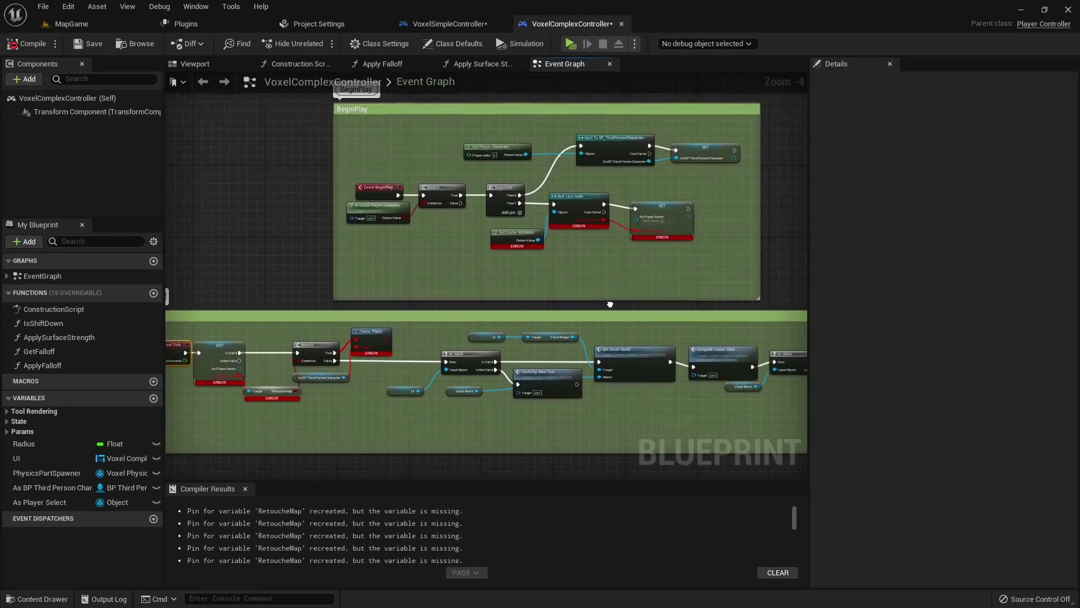
pyautogui.moveTo(608, 304)
pyautogui.mouseDown(button='right')
pyautogui.moveTo(390, 264)
pyautogui.moveTo(596, 422)
pyautogui.mouseUp(button='right')
pyautogui.scroll(-2, 388, 276)
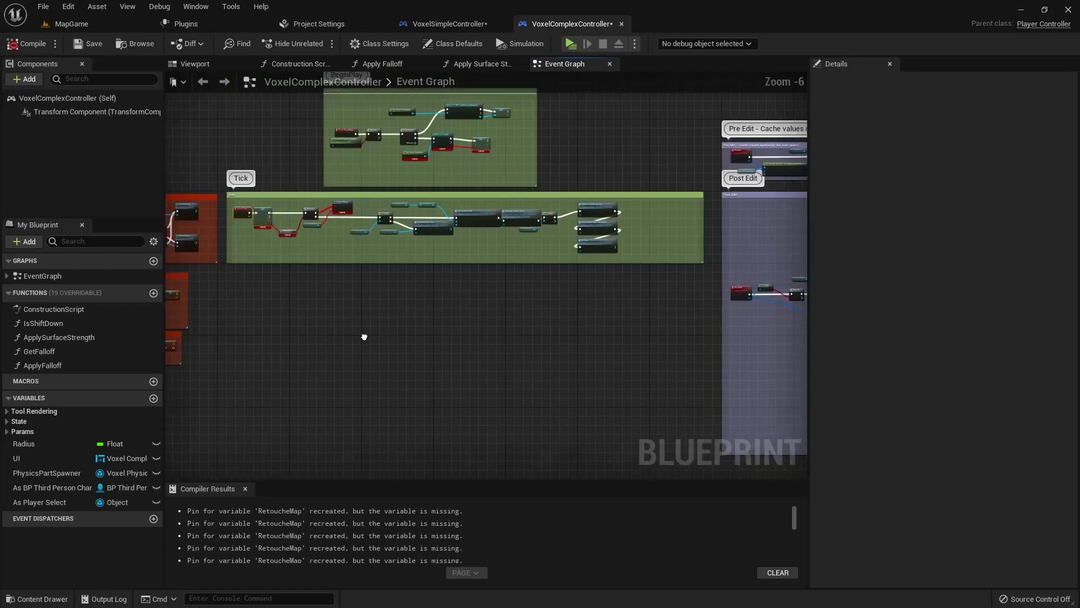
pyautogui.scroll(3, 540, 394)
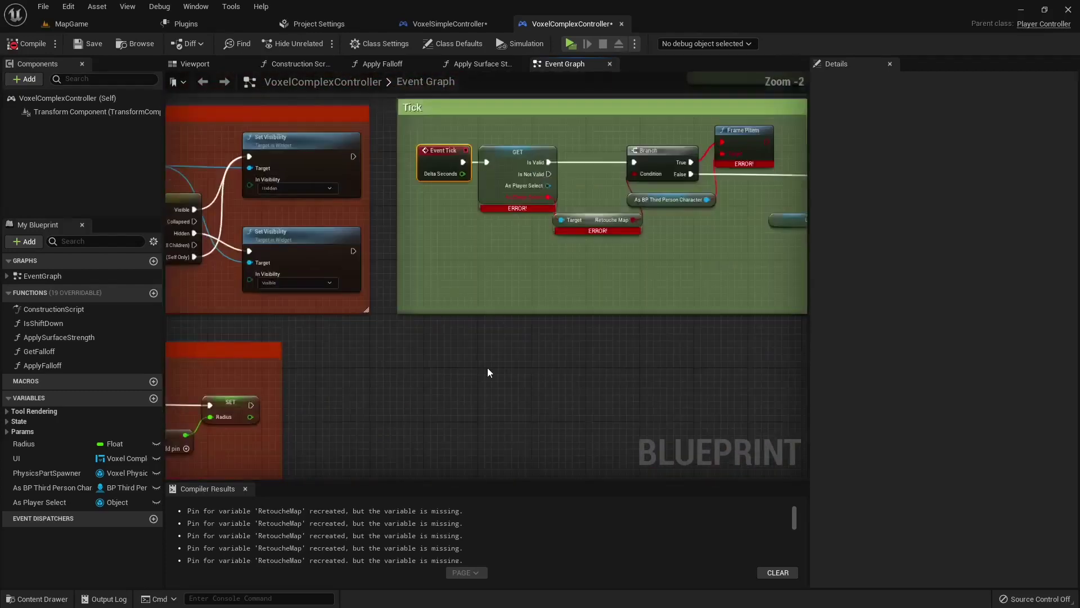
pyautogui.scroll(3, 487, 371)
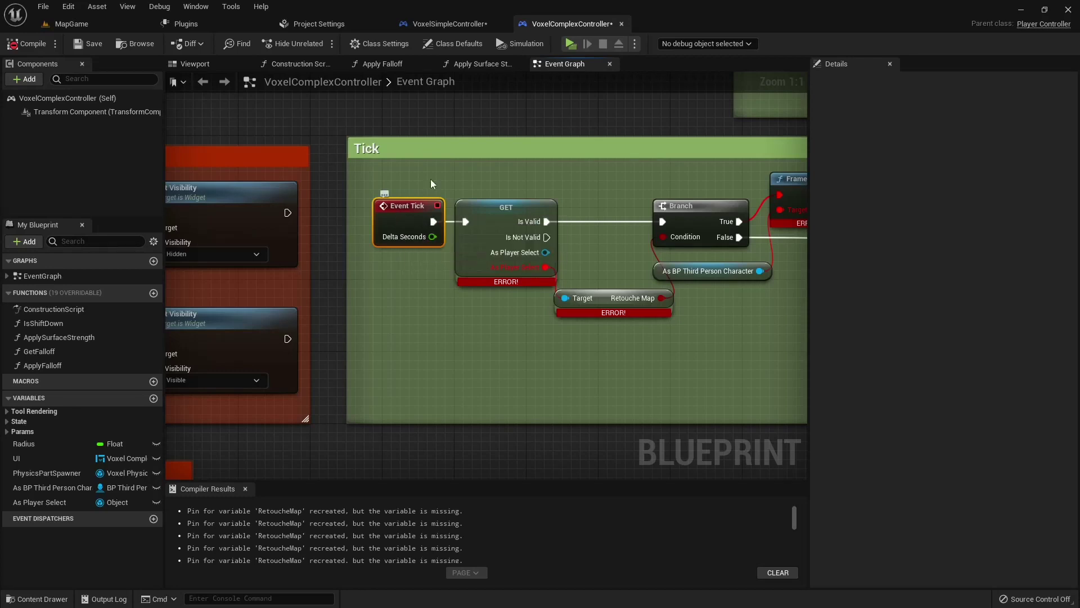
pyautogui.click(450, 23)
pyautogui.click(325, 227)
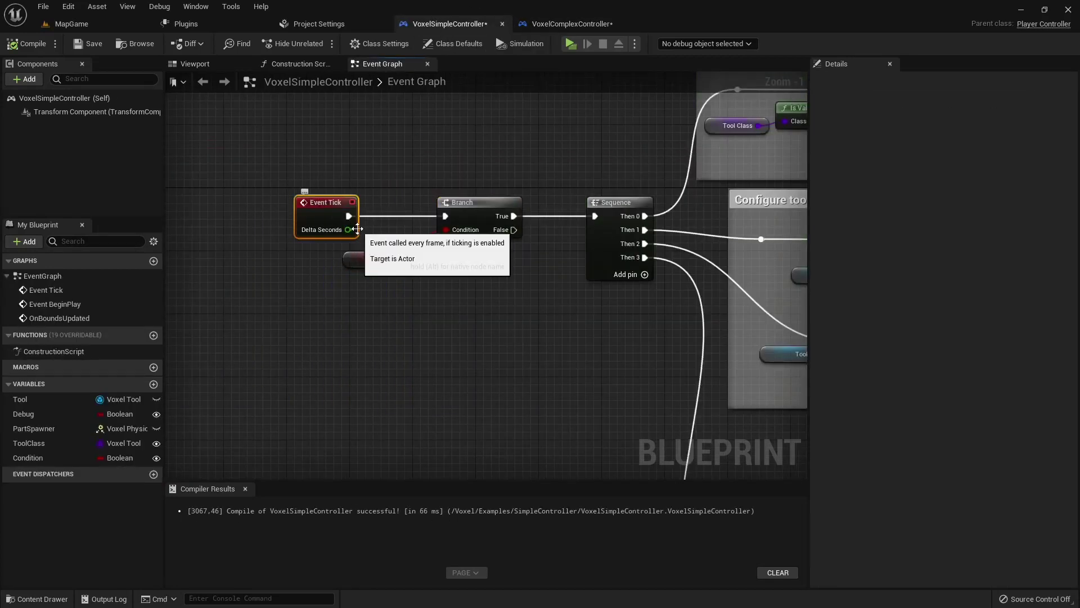
# In VoxelComplexController, pan past Radius change to Hide UI and select the VisibilityModTerr event
pyautogui.click(569, 23)
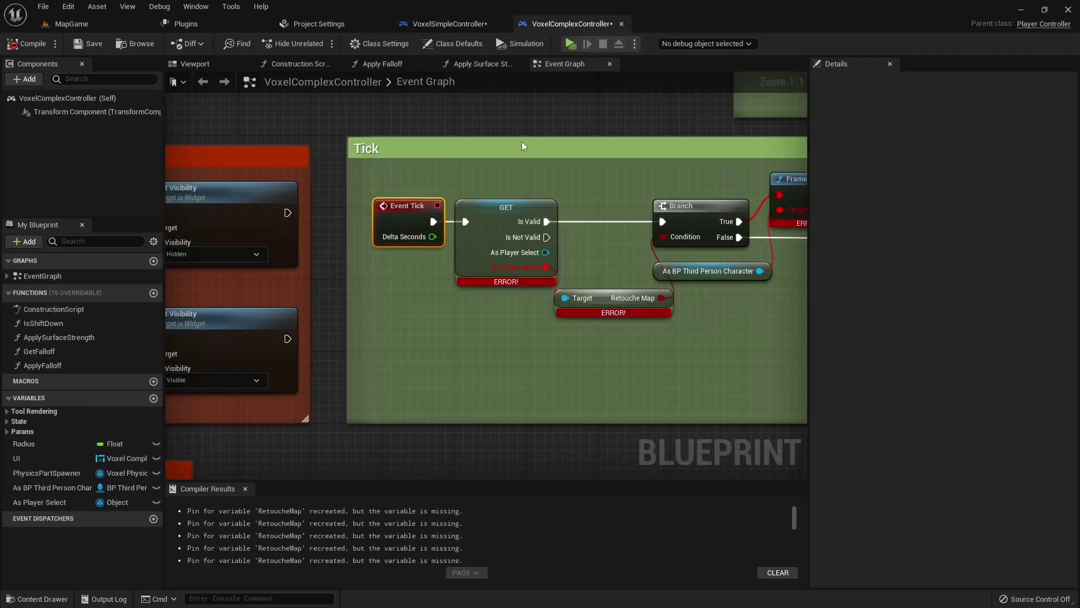
pyautogui.moveTo(696, 303); pyautogui.dragTo(441, 268, button='right')
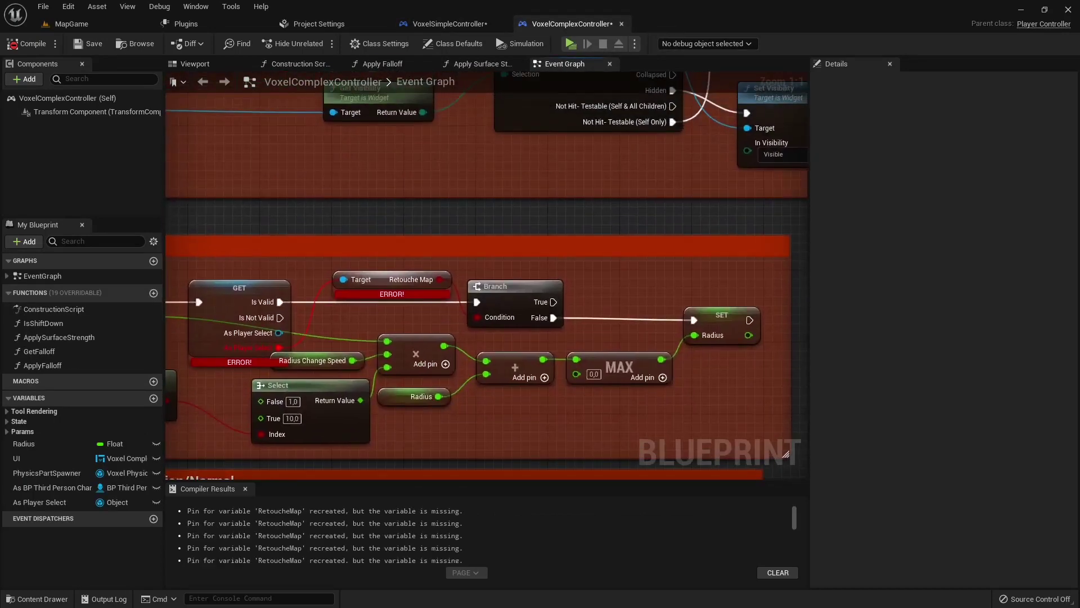
pyautogui.moveTo(290, 274); pyautogui.dragTo(602, 263, button='right')
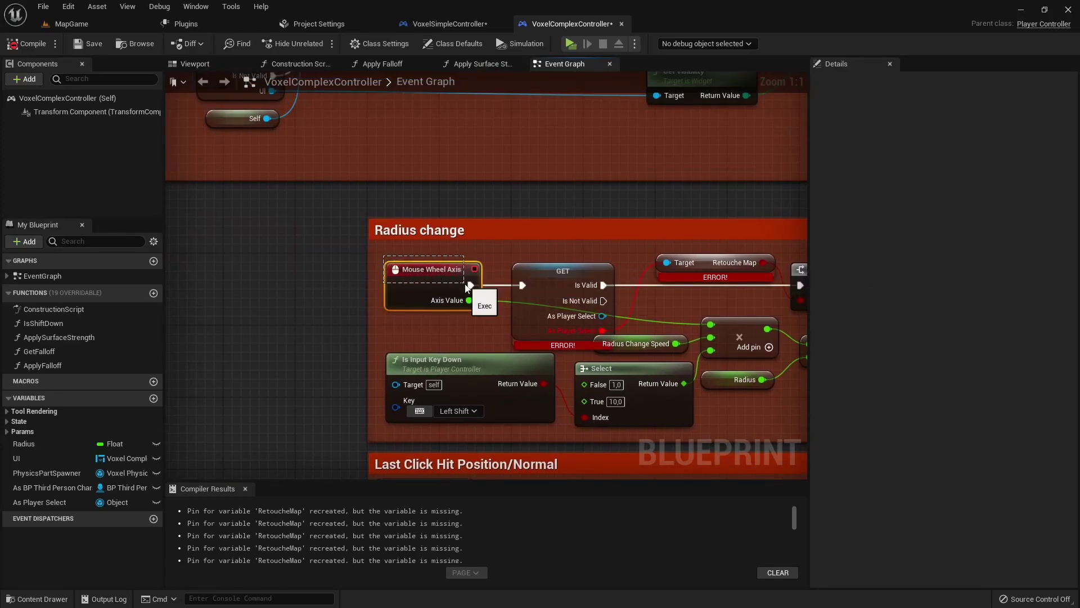
pyautogui.click(418, 262)
pyautogui.moveTo(418, 261); pyautogui.dragTo(348, 363, button='right')
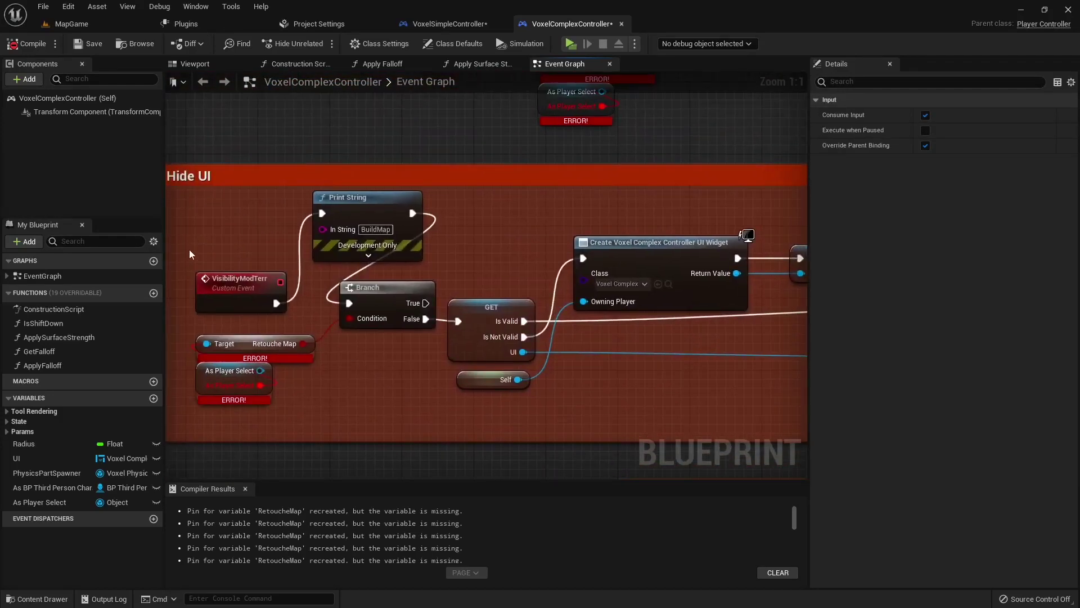
pyautogui.moveTo(189, 250); pyautogui.dragTo(309, 301)
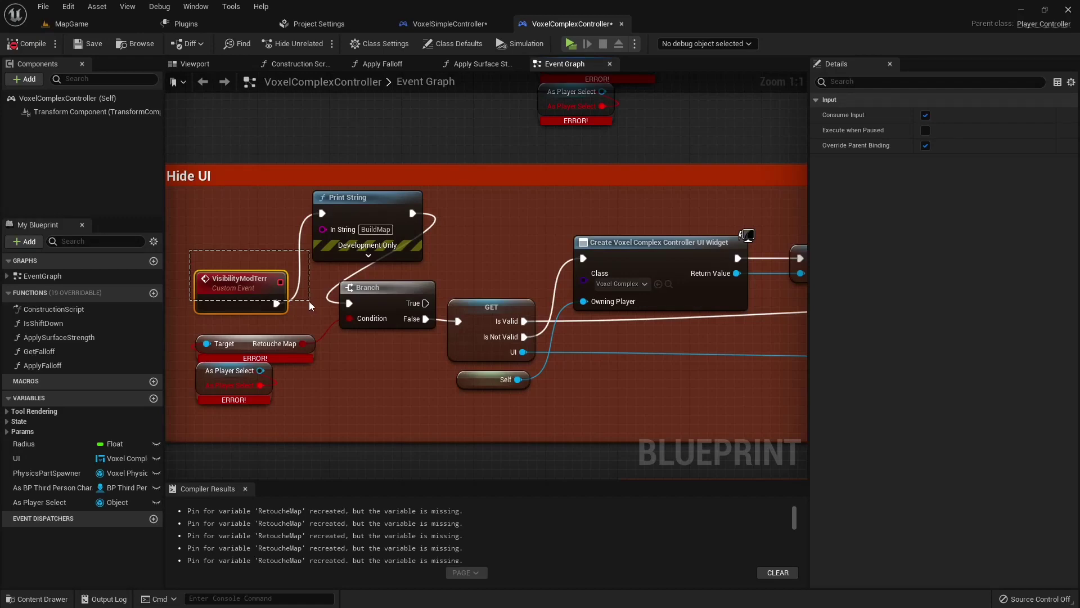
pyautogui.scroll(-4, 309, 302)
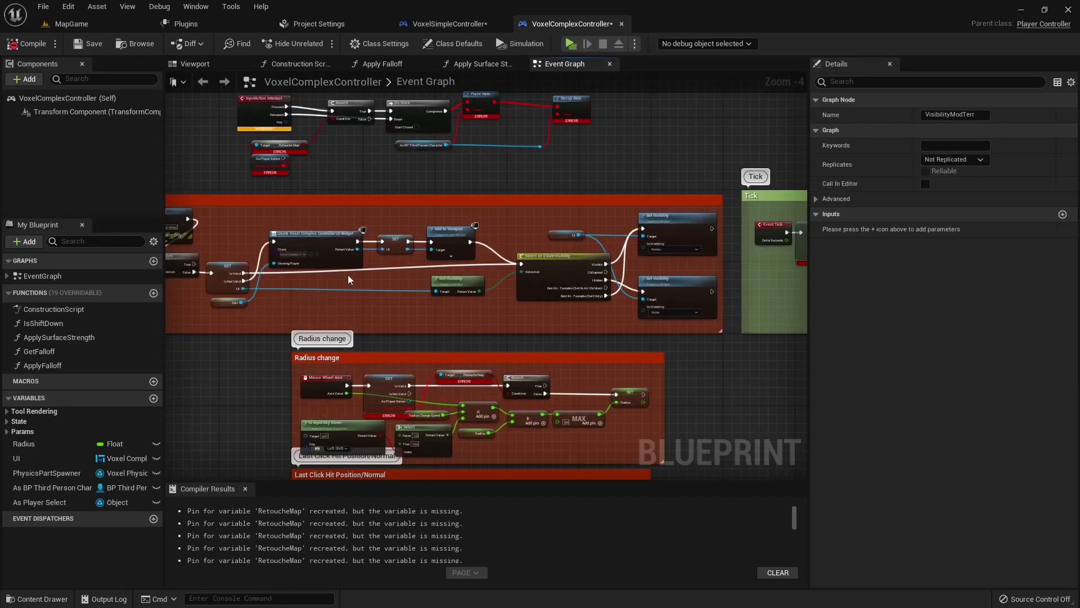
# Review Tick and BeginPlay, then follow VisibilityModTerr through its Branch to Create Widget and Add to Viewport
pyautogui.moveTo(517, 258); pyautogui.dragTo(337, 324, button='right')
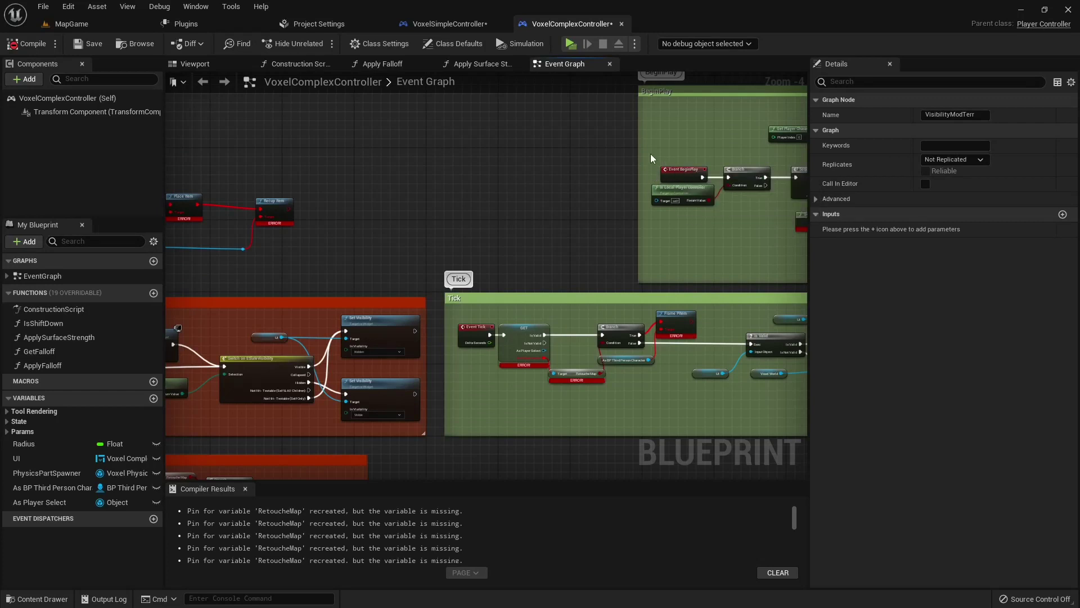
pyautogui.moveTo(652, 155); pyautogui.dragTo(705, 188)
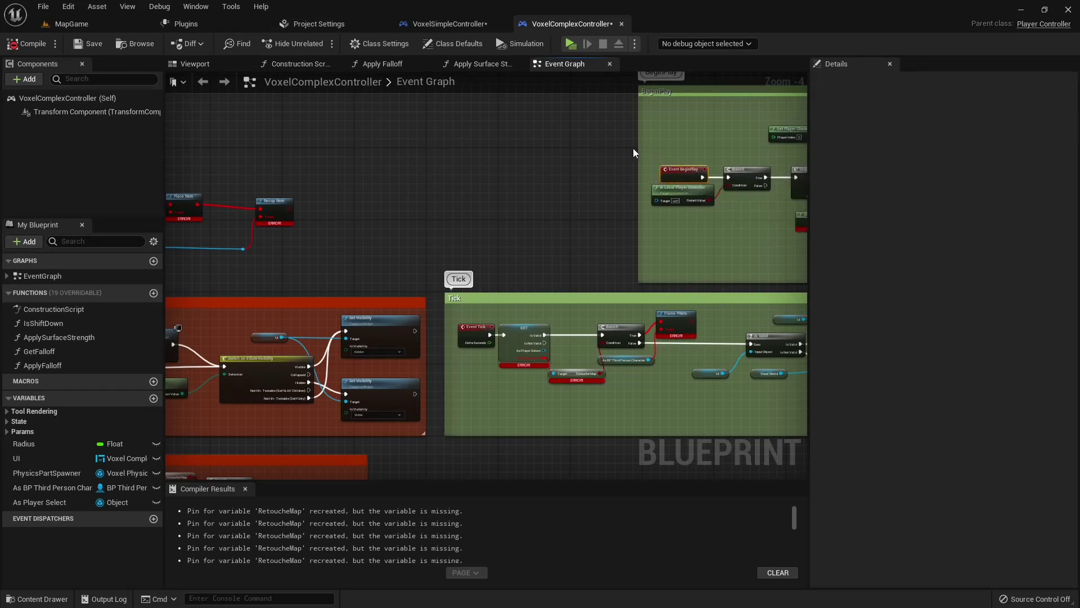
pyautogui.moveTo(633, 147)
pyautogui.mouseDown(button='right')
pyautogui.moveTo(277, 197)
pyautogui.moveTo(503, 226)
pyautogui.moveTo(473, 288)
pyautogui.mouseUp(button='right')
pyautogui.scroll(4, 502, 226)
pyautogui.click(530, 306)
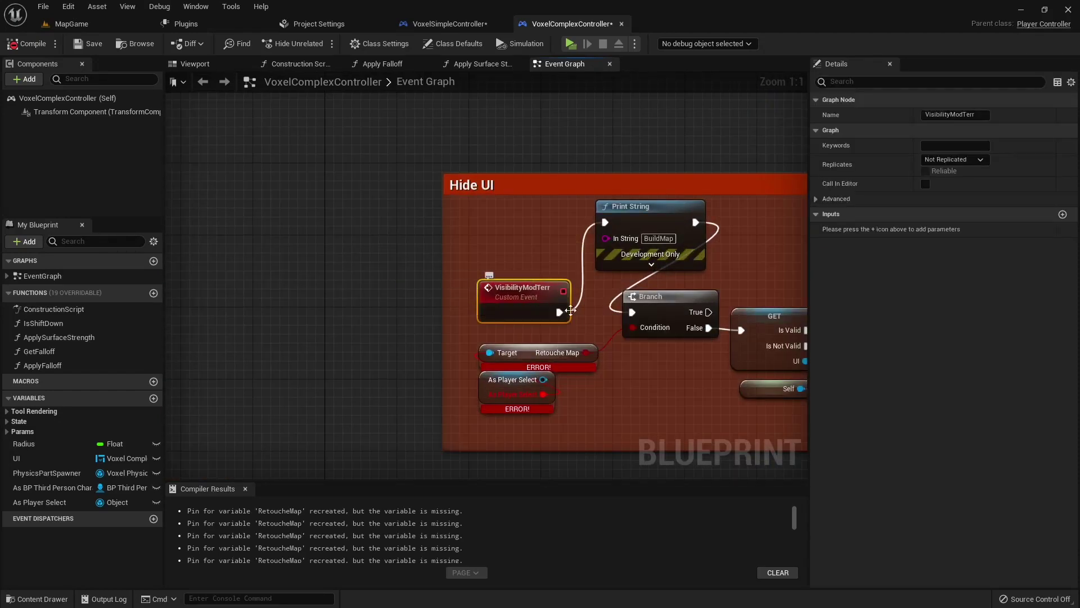
pyautogui.moveTo(585, 329)
pyautogui.mouseDown(button='right')
pyautogui.moveTo(270, 376)
pyautogui.moveTo(706, 411)
pyautogui.mouseUp(button='right')
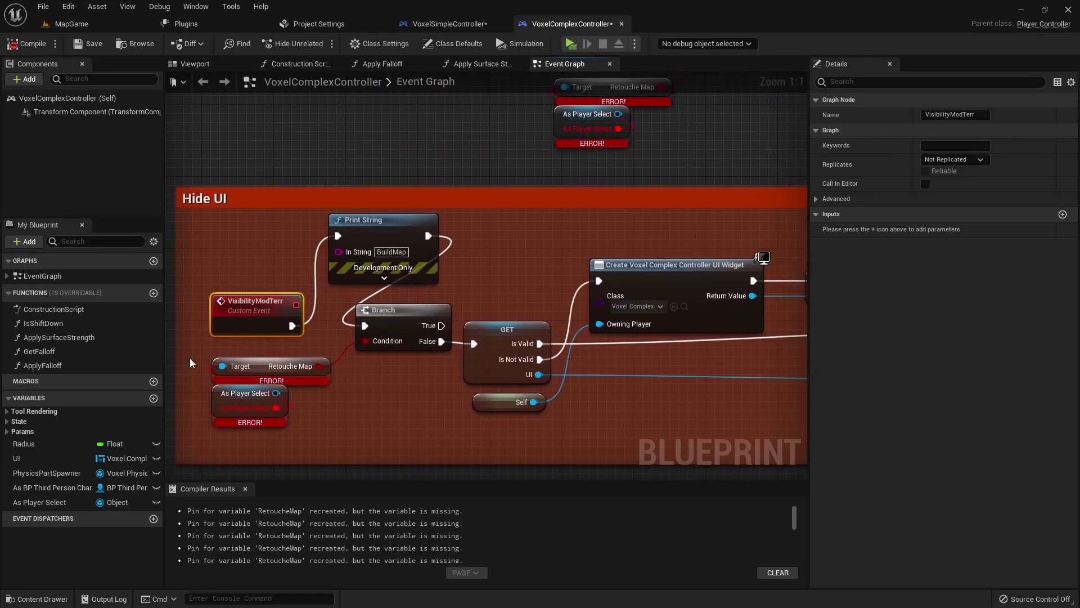
pyautogui.moveTo(443, 375); pyautogui.dragTo(167, 351, button='right')
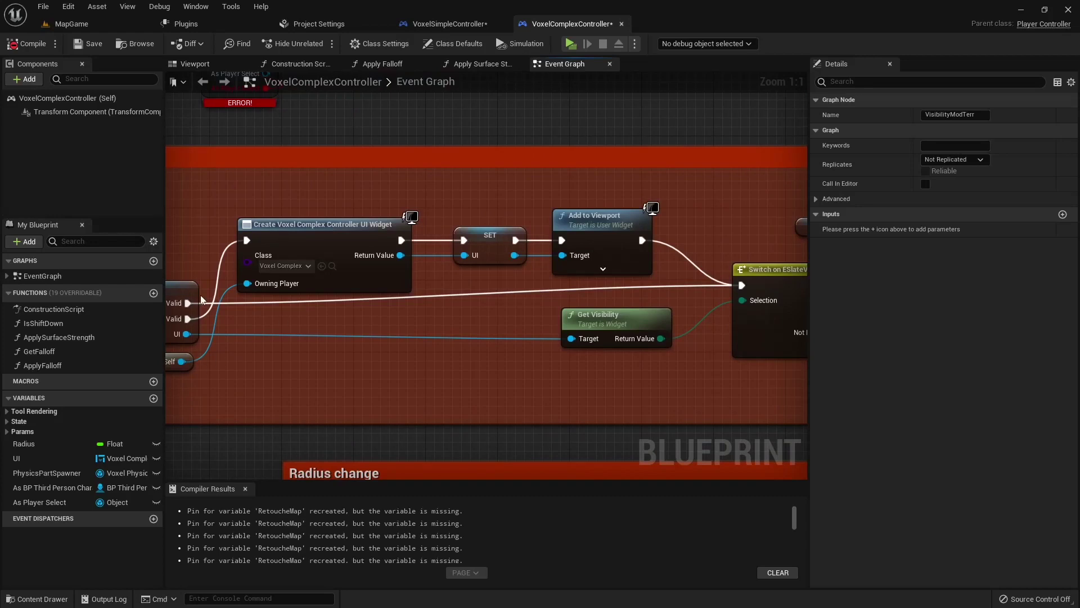
pyautogui.moveTo(200, 300); pyautogui.dragTo(400, 302, button='right')
pyautogui.moveTo(217, 256); pyautogui.dragTo(229, 147, button='right')
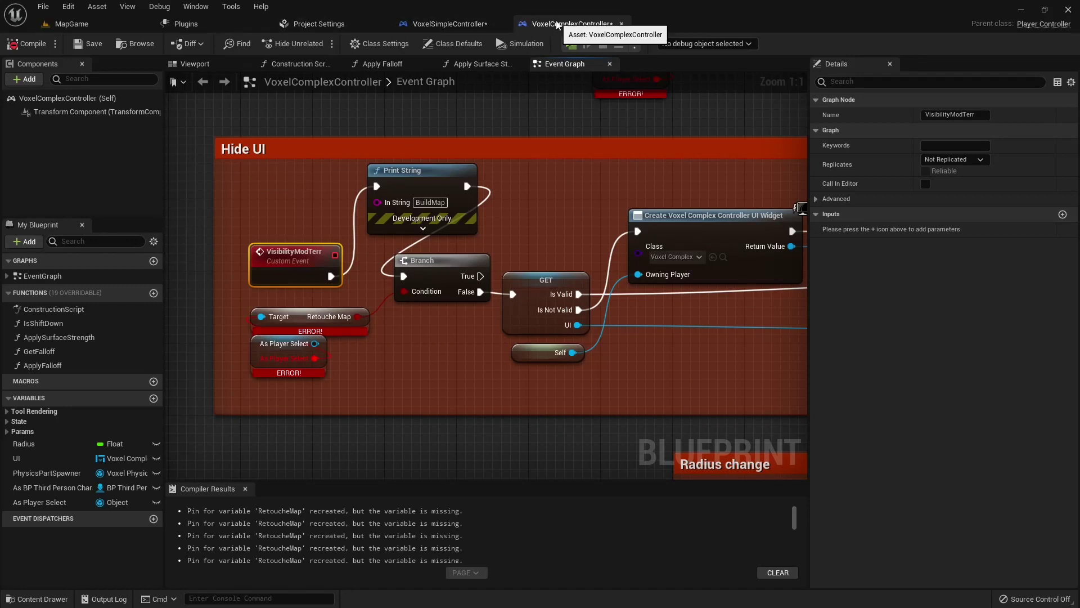
# Open BP_ThirdPersonCharacter from All > Content > ThirdPerson > Blueprints in the Content Drawer
pyautogui.click(417, 25)
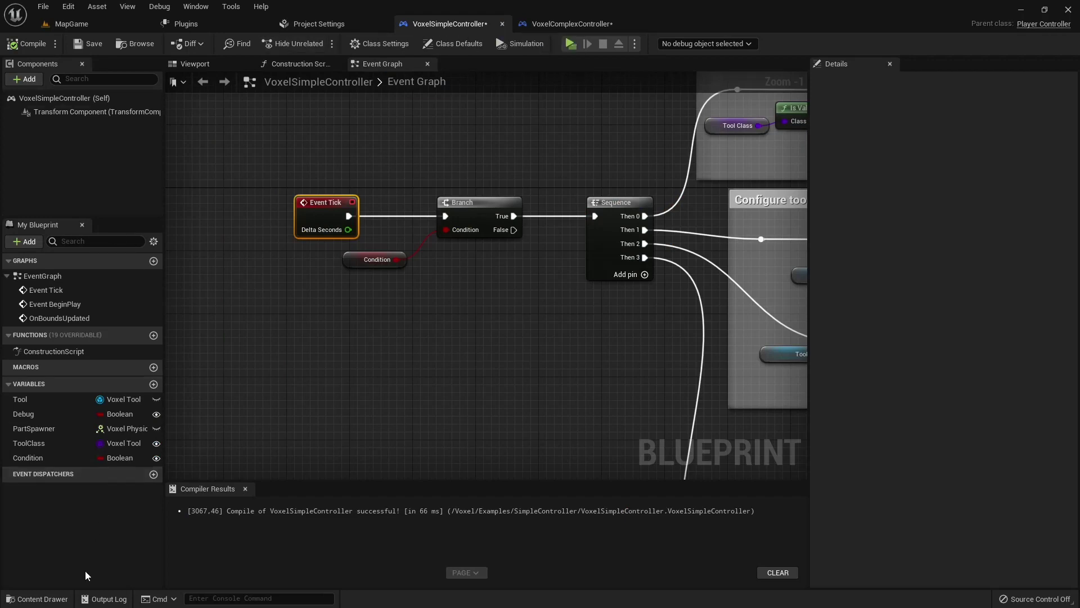
pyautogui.click(37, 598)
pyautogui.click(296, 397)
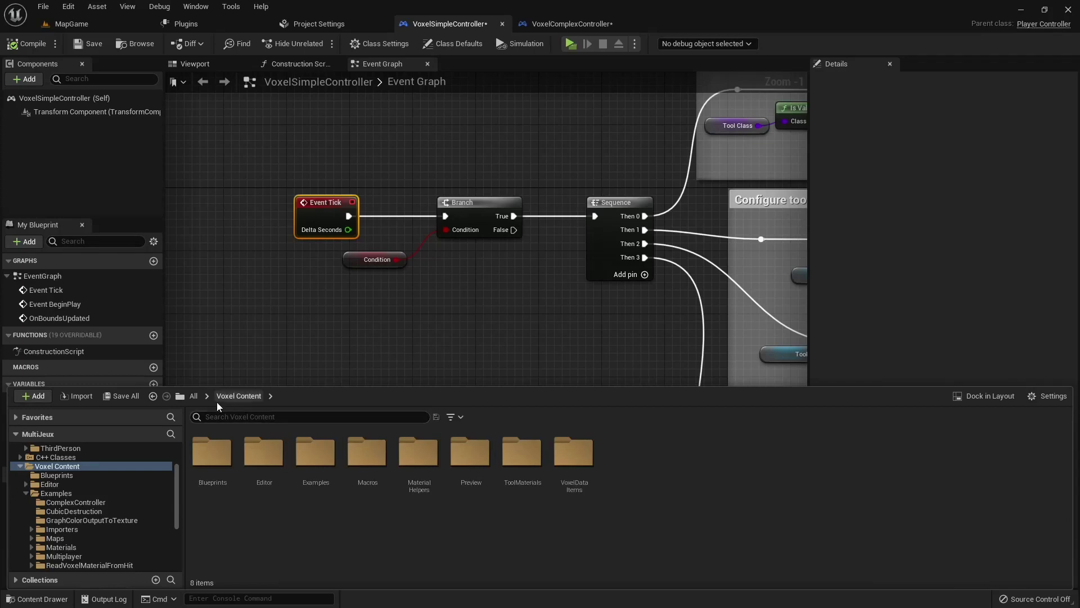
pyautogui.click(192, 397)
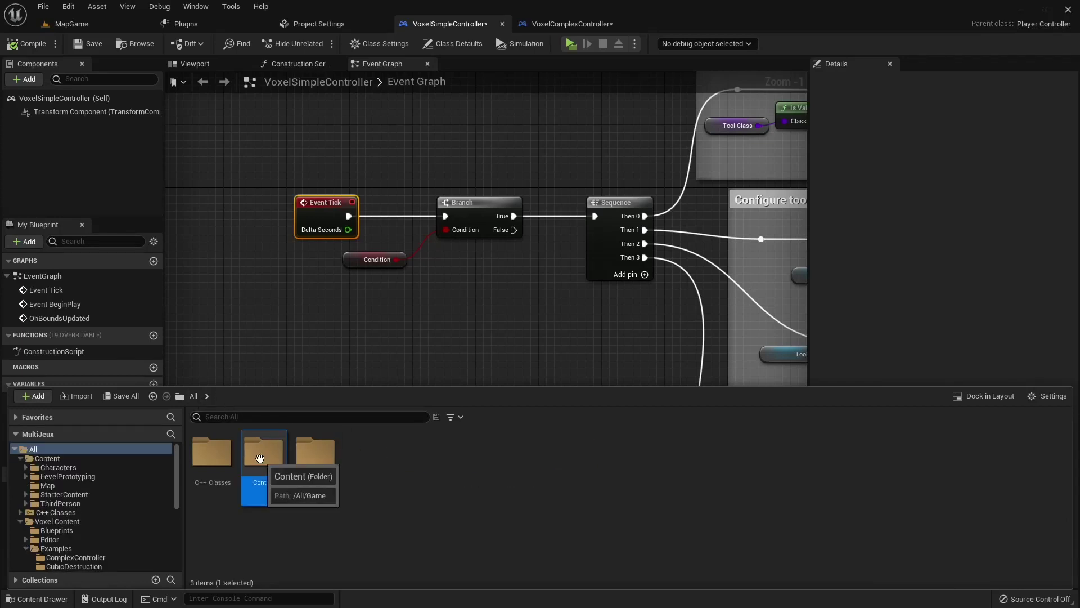
pyautogui.doubleClick(263, 452)
pyautogui.doubleClick(426, 497)
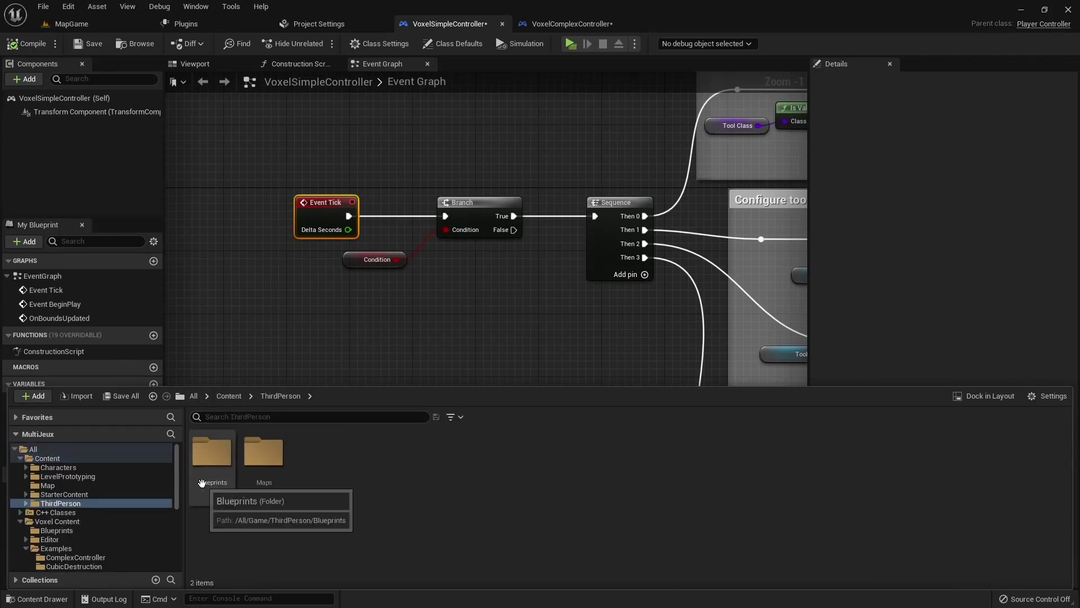
pyautogui.doubleClick(212, 496)
pyautogui.doubleClick(206, 463)
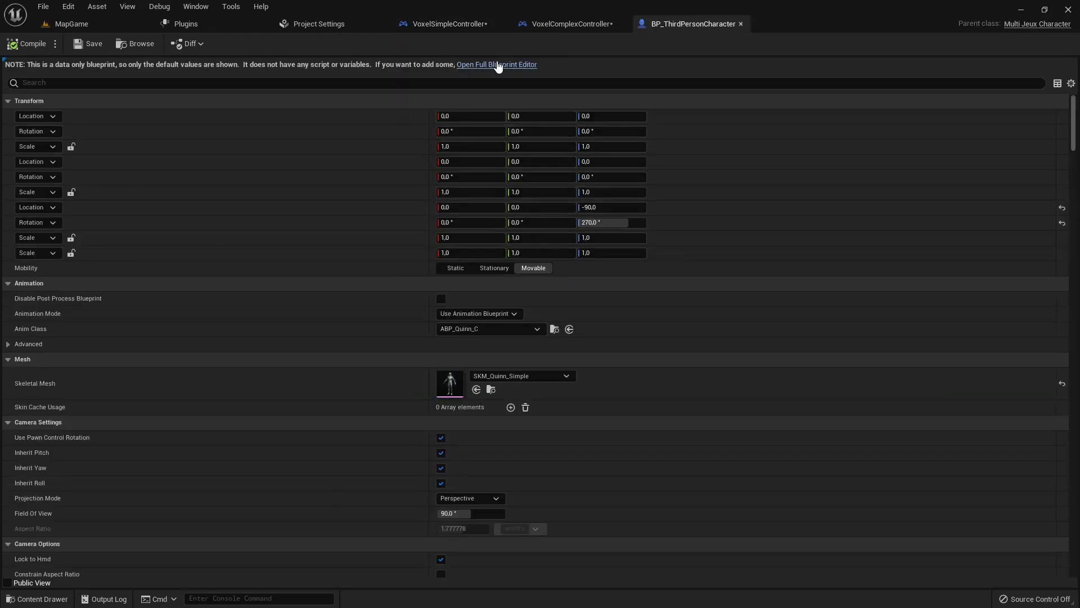
# Open the full Blueprint Editor and add an E key input event to the event graph
pyautogui.click(498, 64)
pyautogui.moveTo(344, 173)
pyautogui.mouseDown(button='right')
pyautogui.moveTo(440, 237)
pyautogui.moveTo(516, 269)
pyautogui.moveTo(534, 257)
pyautogui.mouseUp(button='right')
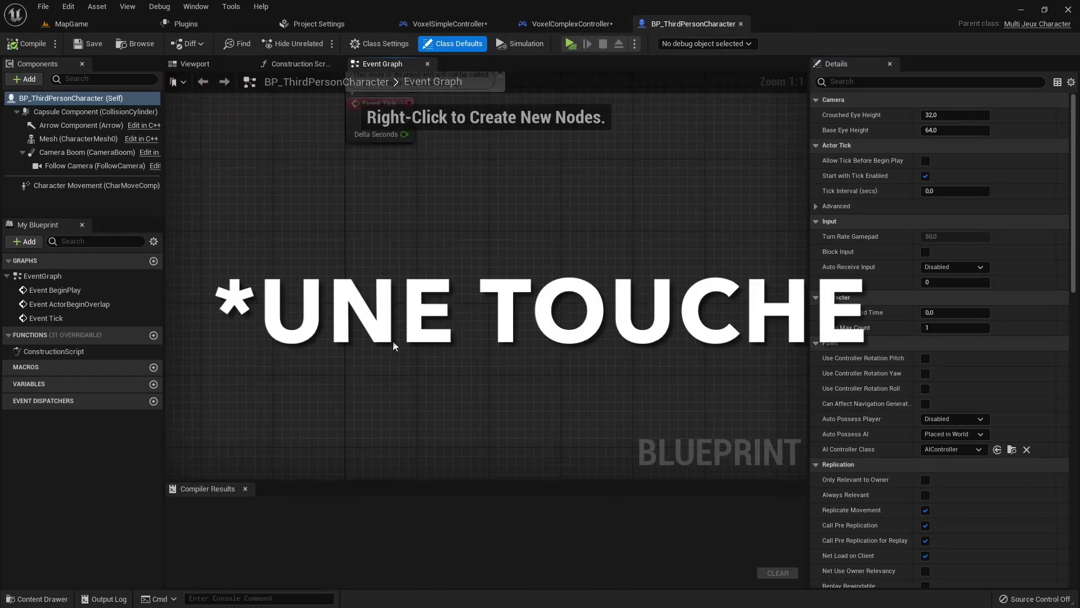
pyautogui.rightClick(400, 329)
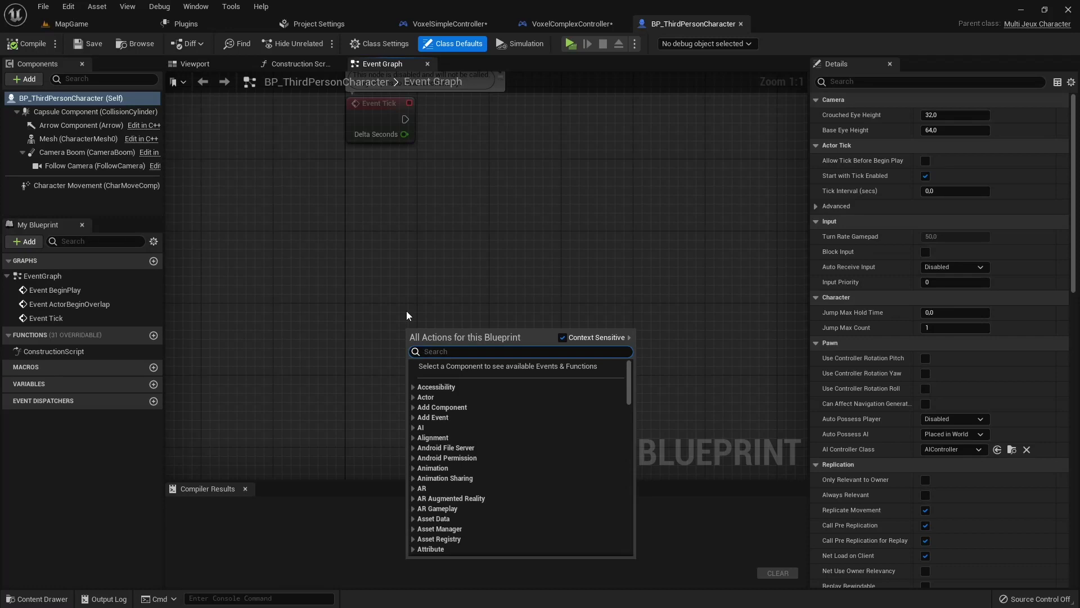
pyautogui.write('inpu')
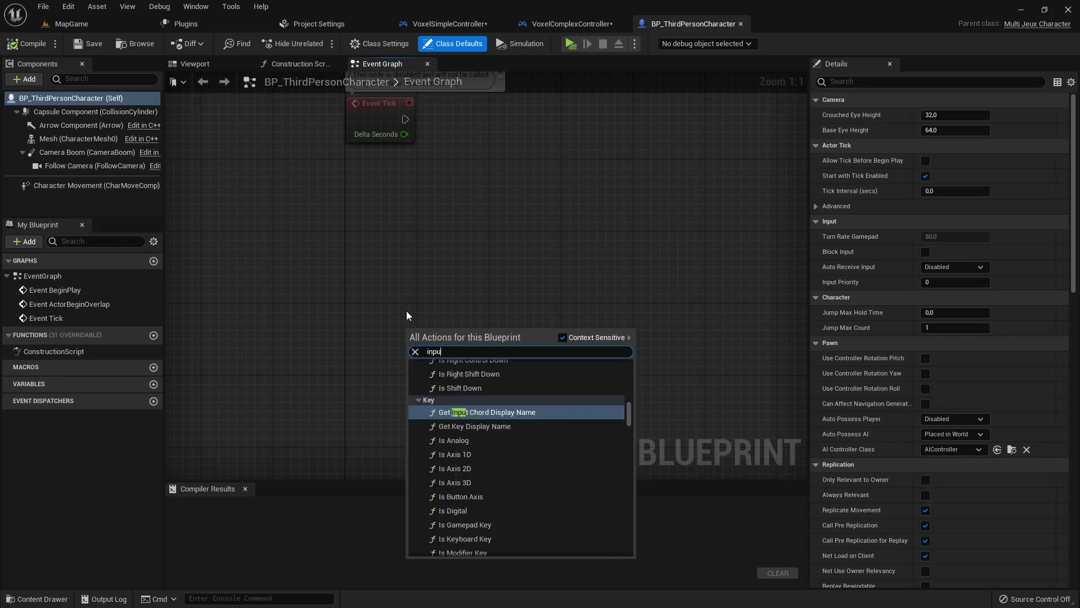
pyautogui.write('t y')
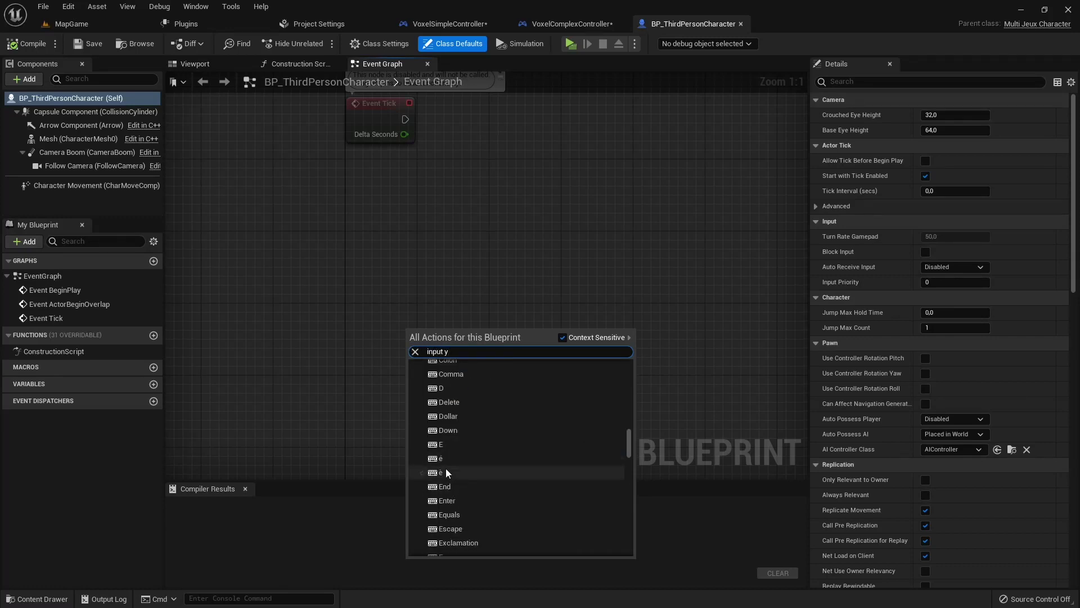
pyautogui.click(442, 448)
pyautogui.moveTo(416, 339); pyautogui.dragTo(336, 286)
pyautogui.moveTo(426, 320); pyautogui.dragTo(421, 338, button='right')
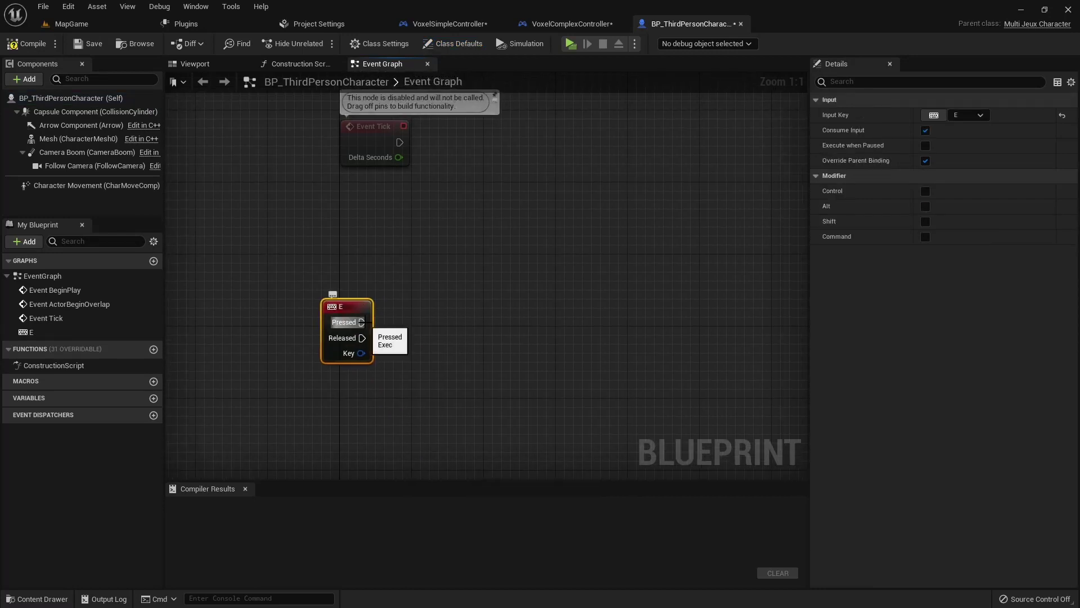
# Wire E Pressed into Cast To VoxelSimpleController, with Get Player Controller feeding its Object pin
pyautogui.moveTo(362, 322); pyautogui.dragTo(425, 296)
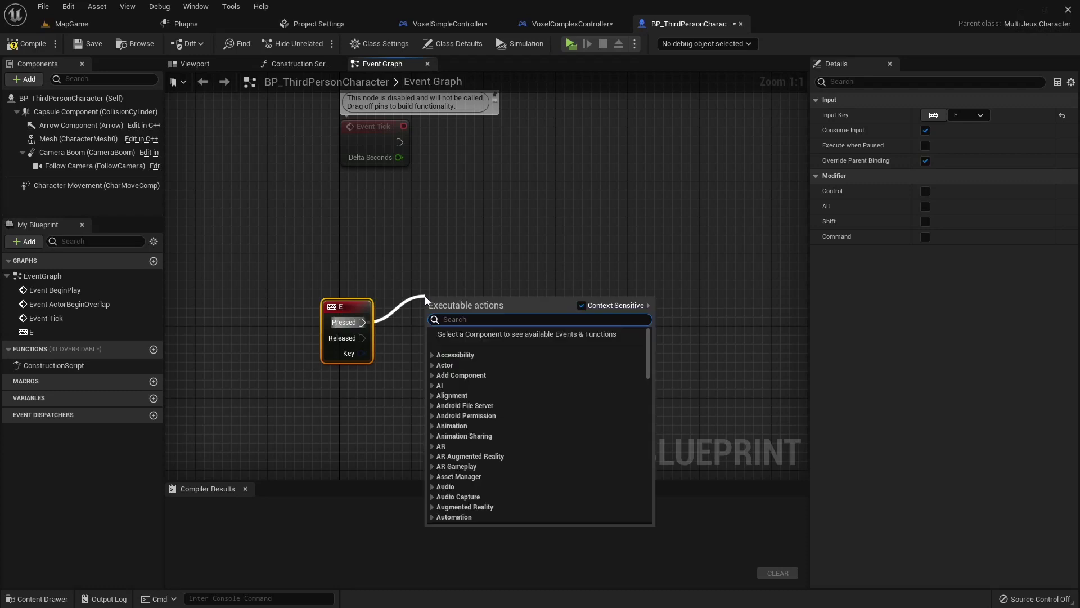
pyautogui.write('cast')
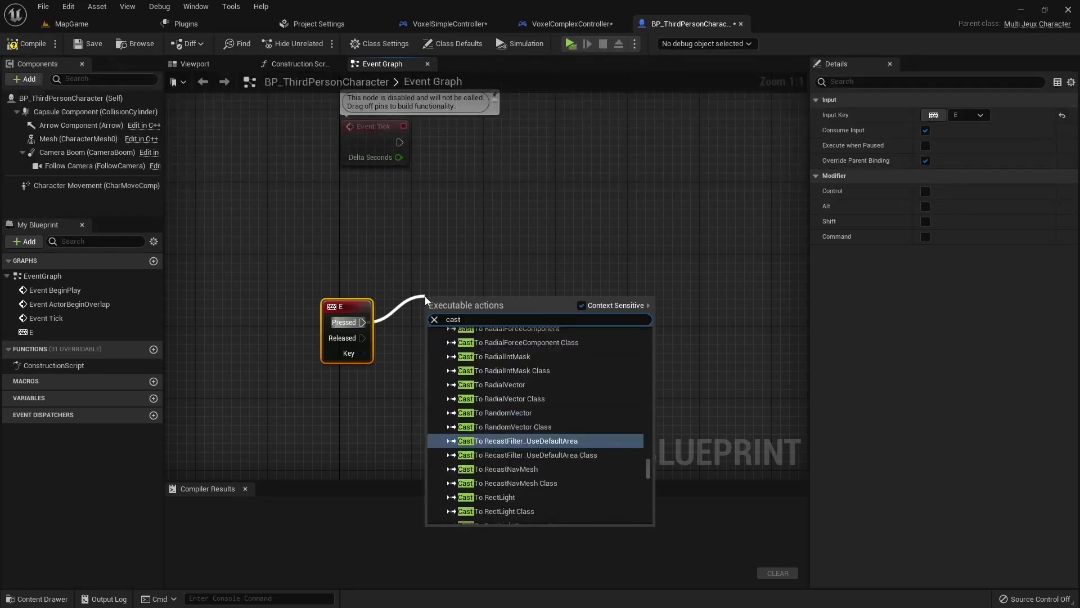
pyautogui.write(' to')
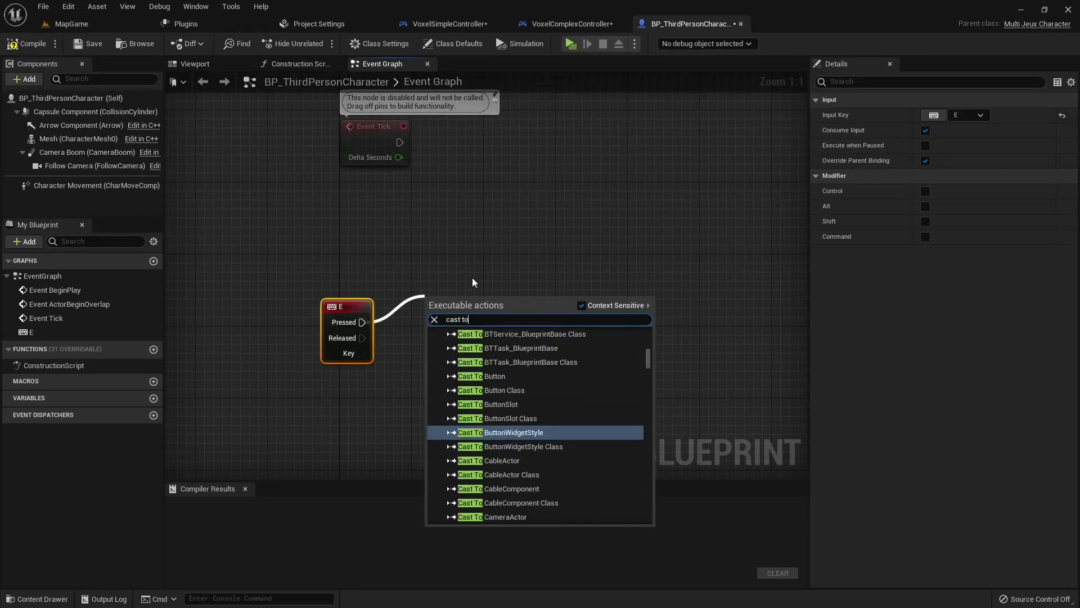
pyautogui.write(' vox')
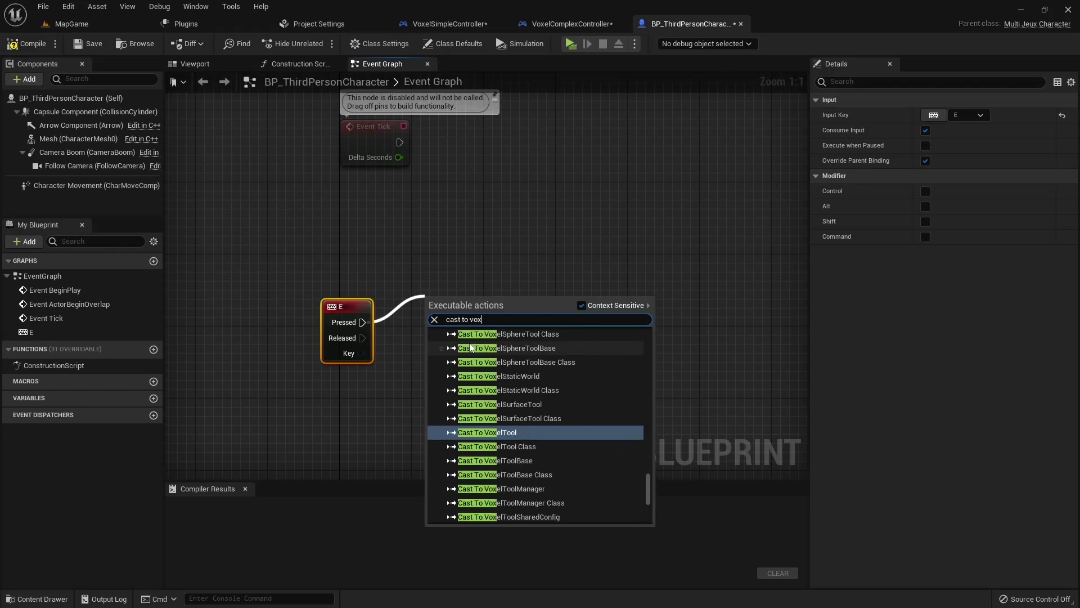
pyautogui.write('el')
pyautogui.press('BackSpace')
pyautogui.press('BackSpace')
pyautogui.press('BackSpace')
pyautogui.write('simpl')
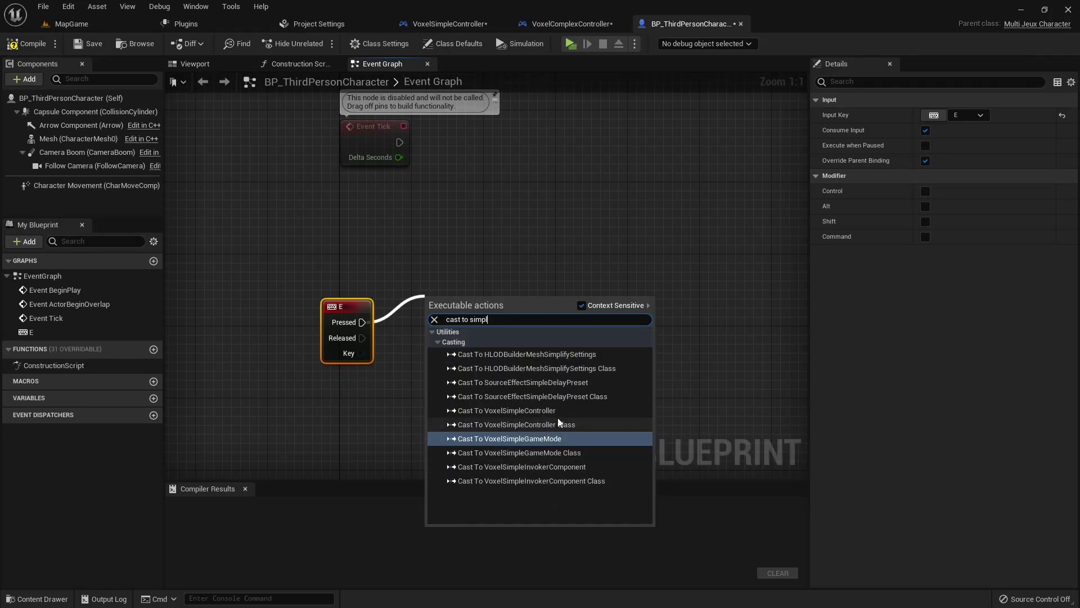
pyautogui.click(517, 411)
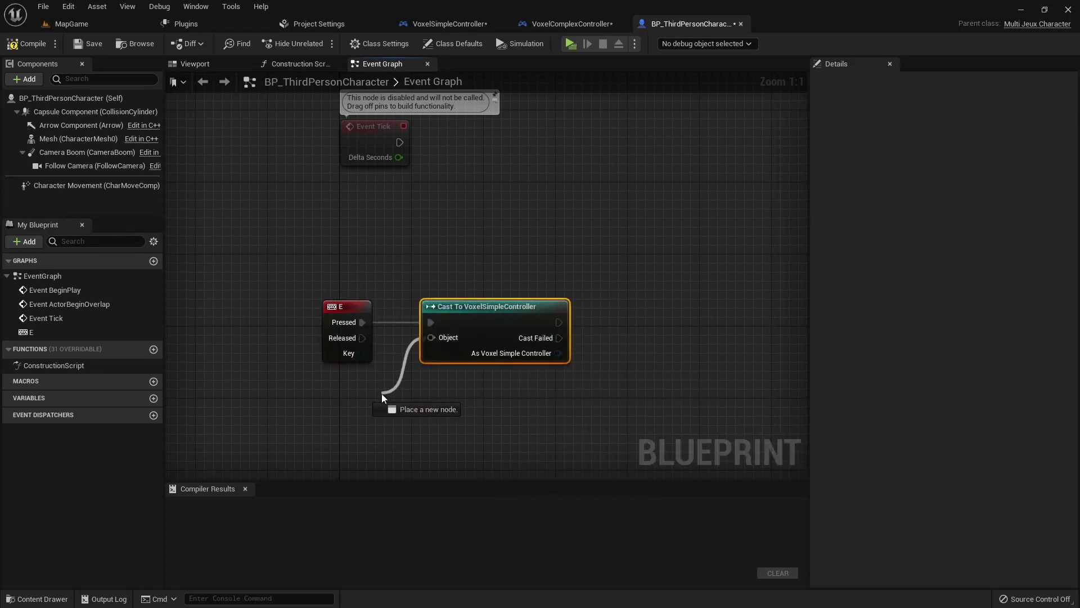
pyautogui.moveTo(435, 340); pyautogui.dragTo(381, 396)
pyautogui.write('get')
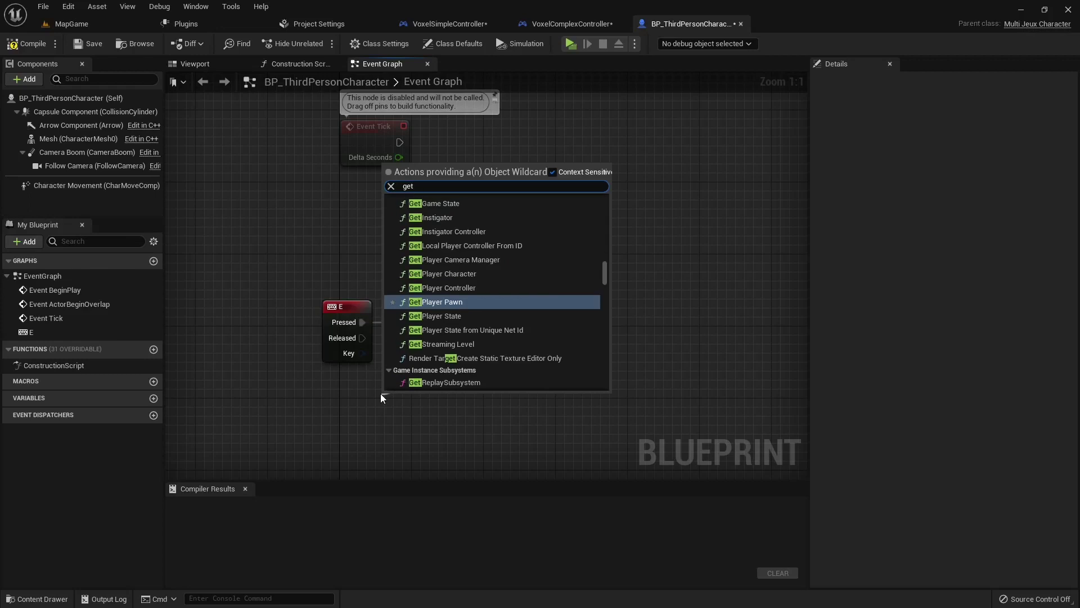
pyautogui.click(443, 286)
pyautogui.moveTo(421, 394); pyautogui.dragTo(298, 378)
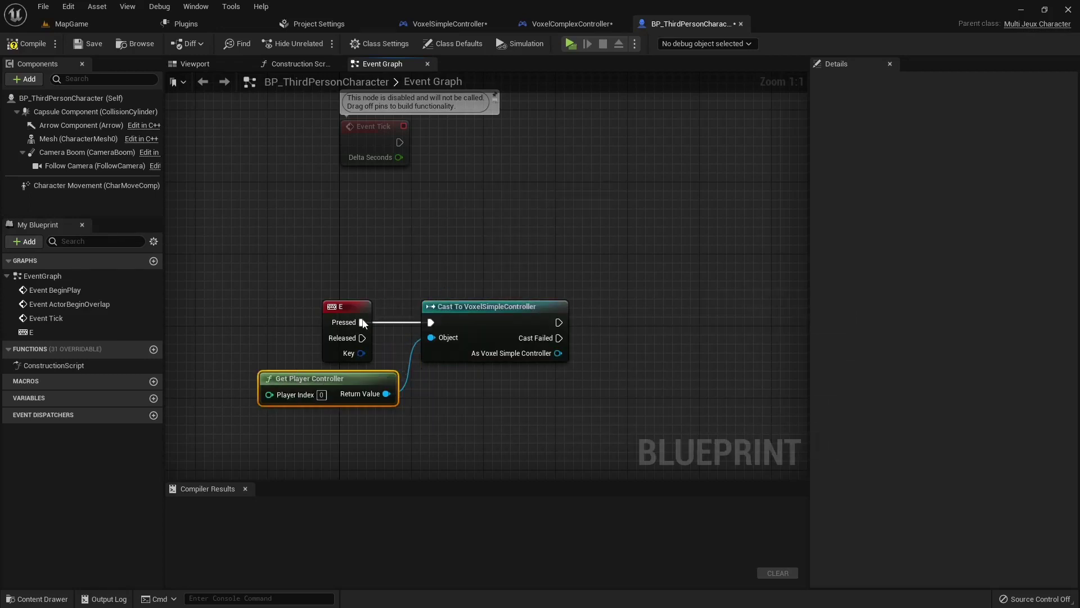
# Compile BP_ThirdPersonCharacter and center the Cast to VoxelSimpleController node in the graph
pyautogui.click(20, 43)
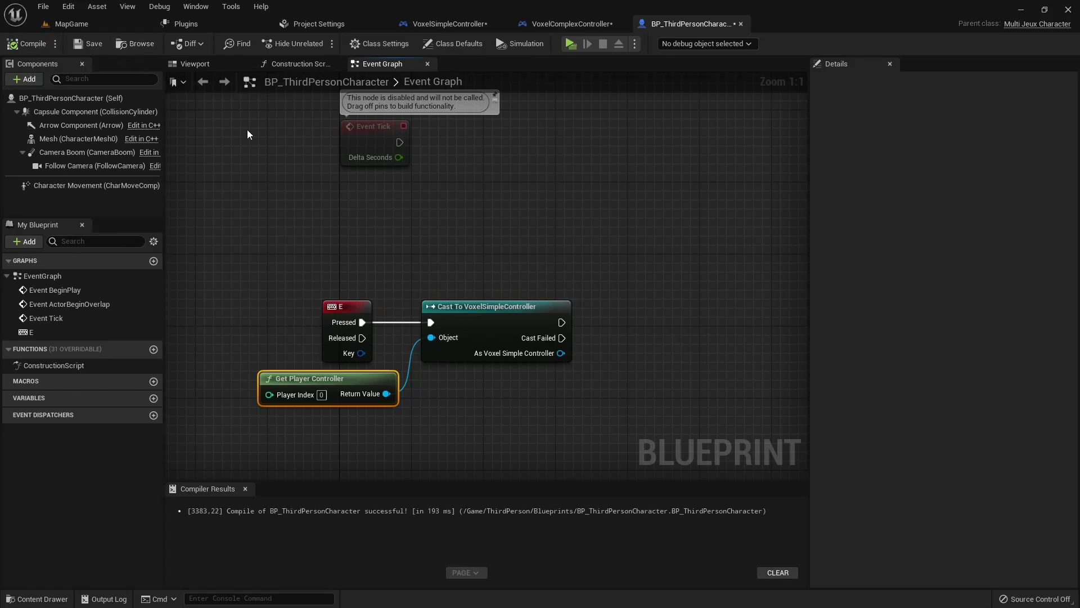
pyautogui.moveTo(543, 381); pyautogui.dragTo(511, 353, button='right')
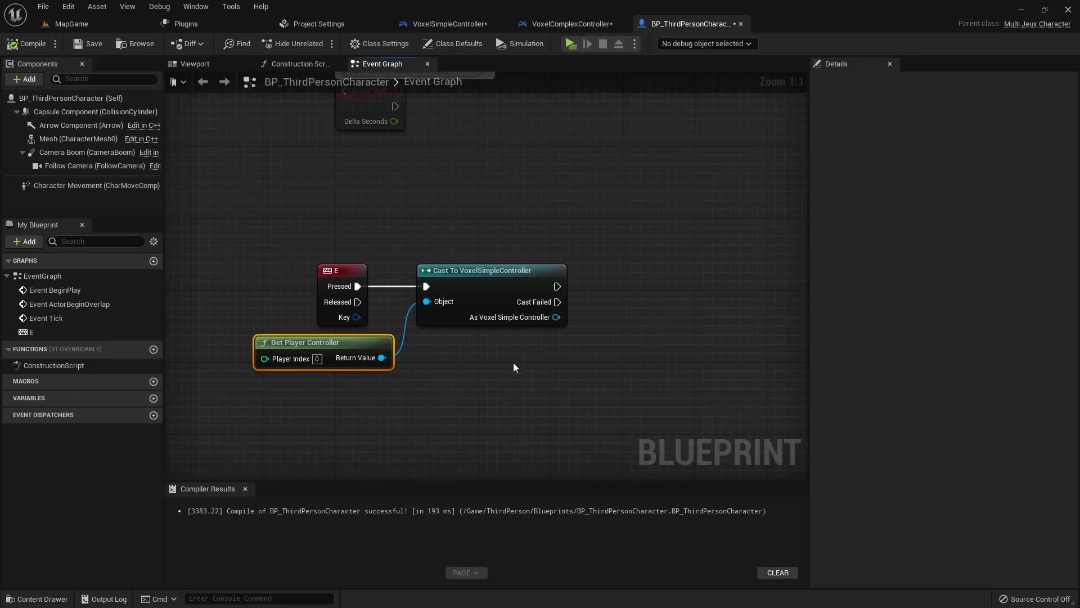
pyautogui.rightClick(502, 371)
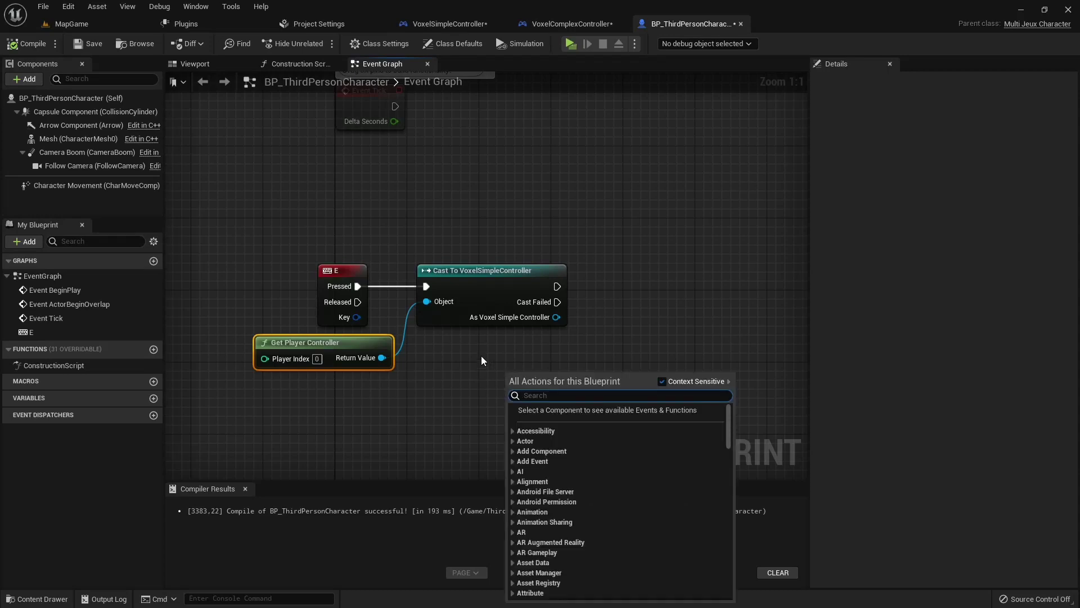
pyautogui.moveTo(472, 373); pyautogui.dragTo(462, 355, button='right')
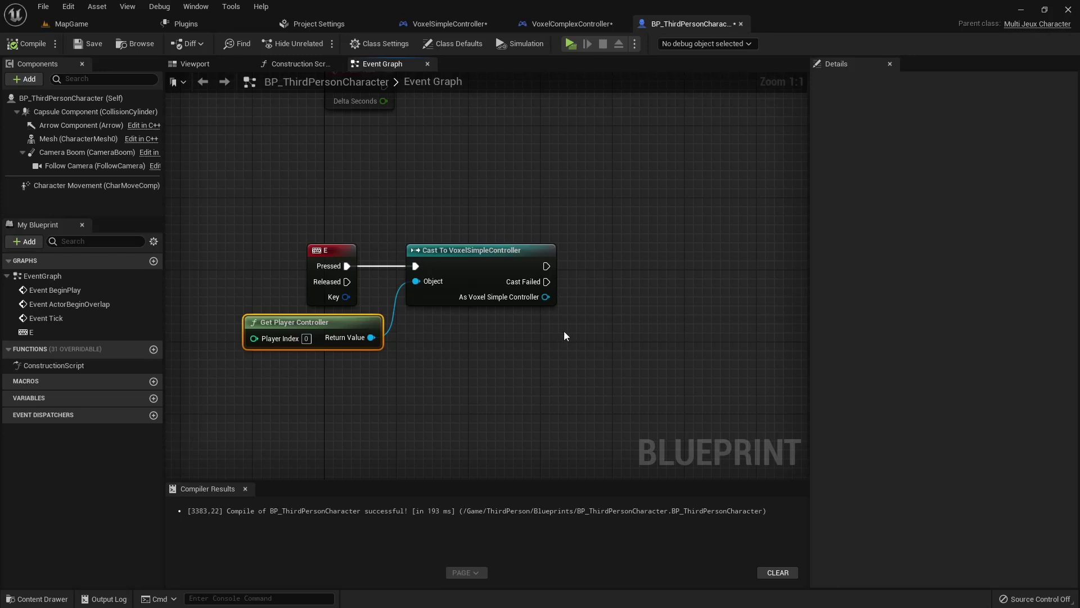
pyautogui.moveTo(564, 330); pyautogui.dragTo(506, 331, button='right')
pyautogui.moveTo(273, 321); pyautogui.dragTo(249, 328)
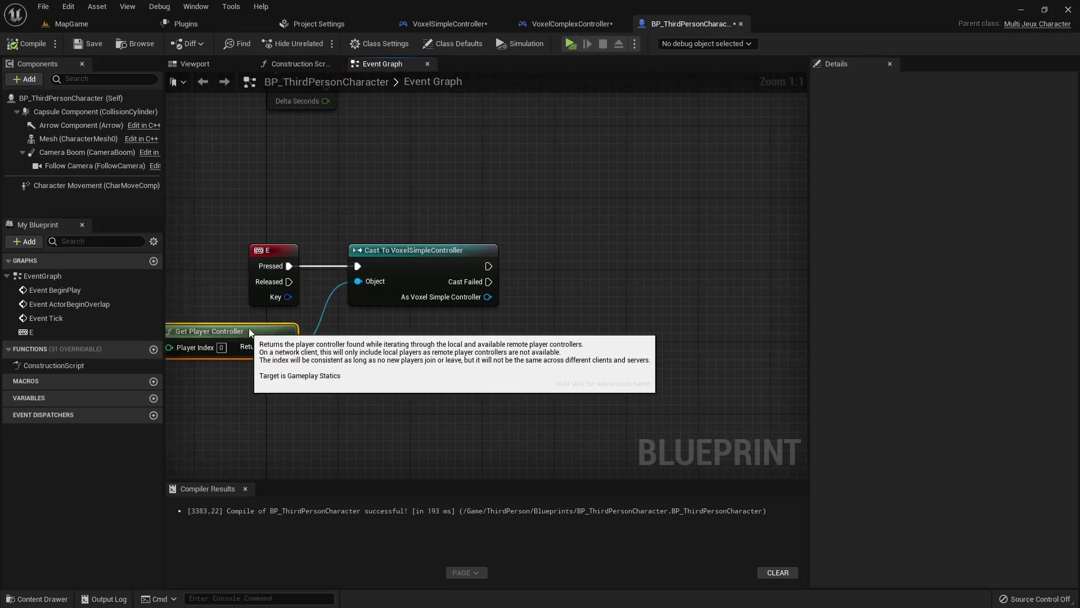
pyautogui.moveTo(566, 370); pyautogui.dragTo(447, 367, button='right')
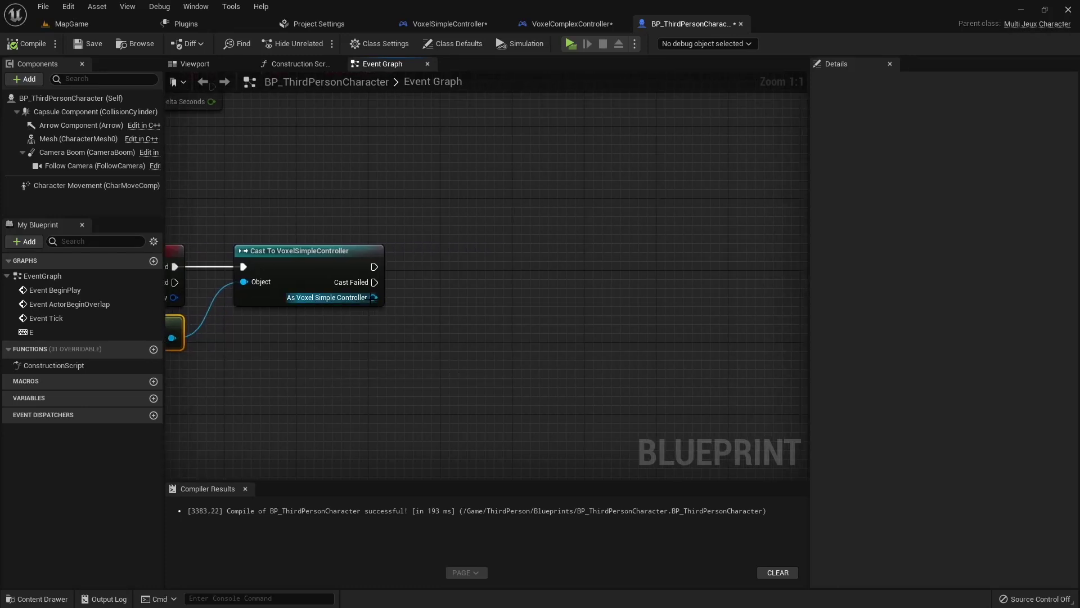
# Check the controller's variables, then search the cast output's actions for 'get conset'
pyautogui.moveTo(373, 297); pyautogui.dragTo(432, 328)
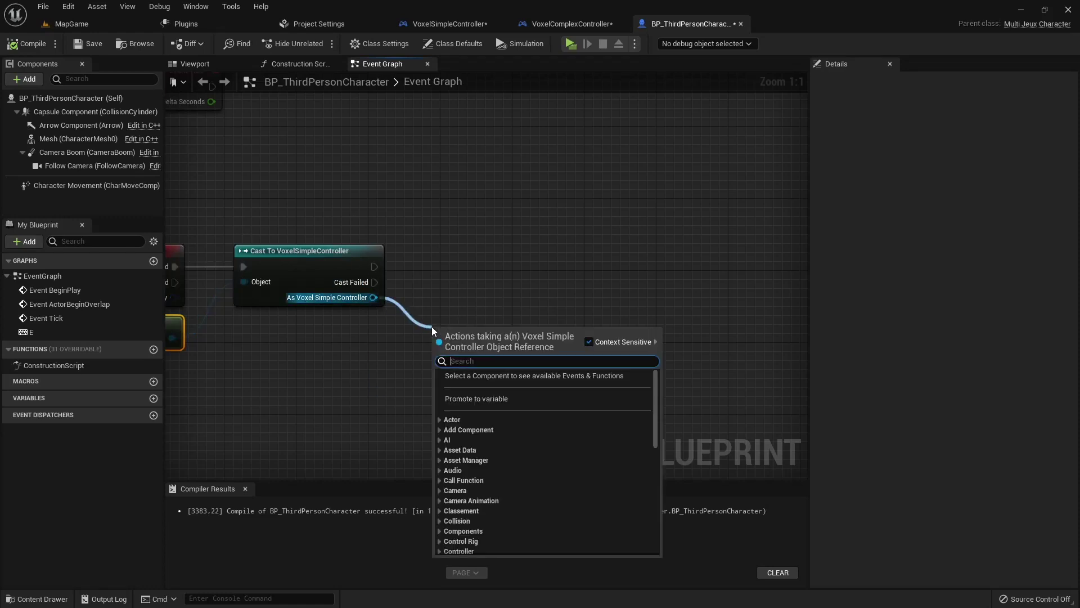
pyautogui.click(450, 24)
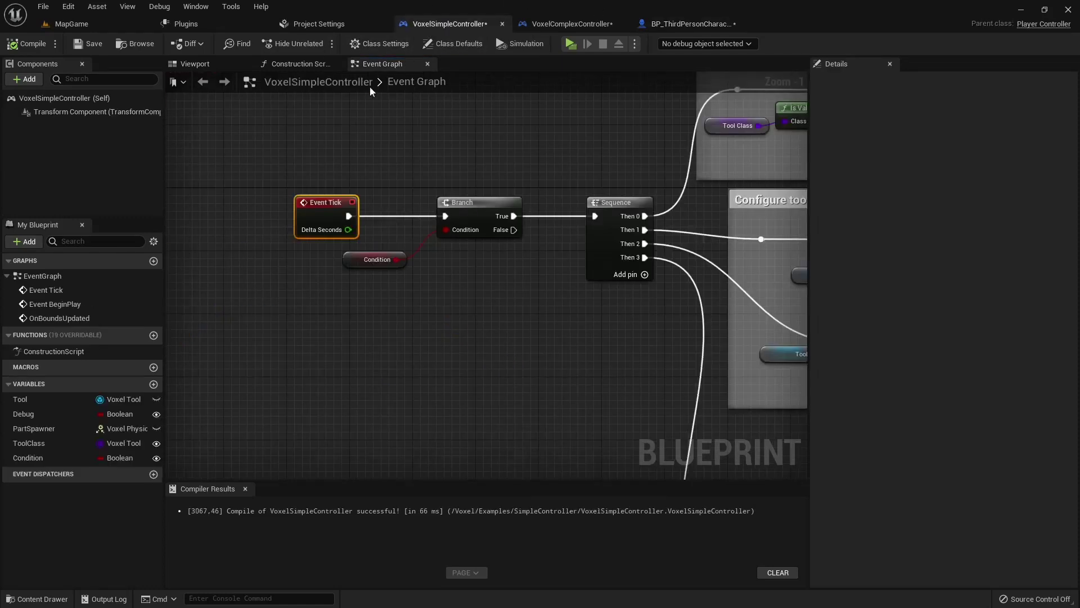
pyautogui.click(691, 23)
pyautogui.moveTo(373, 297); pyautogui.dragTo(426, 316)
pyautogui.write('get con')
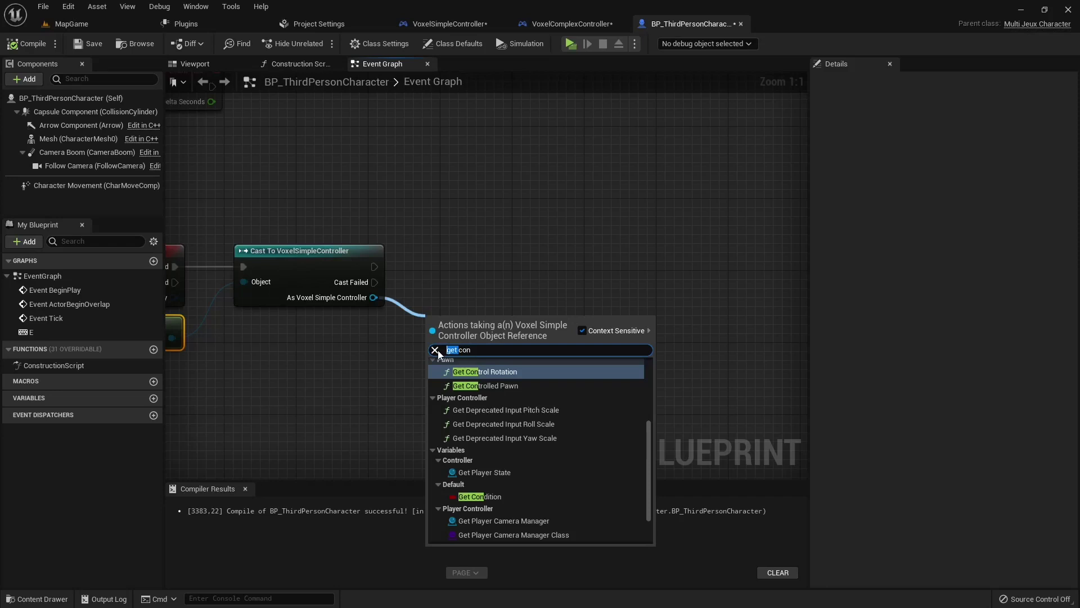
pyautogui.write('set')
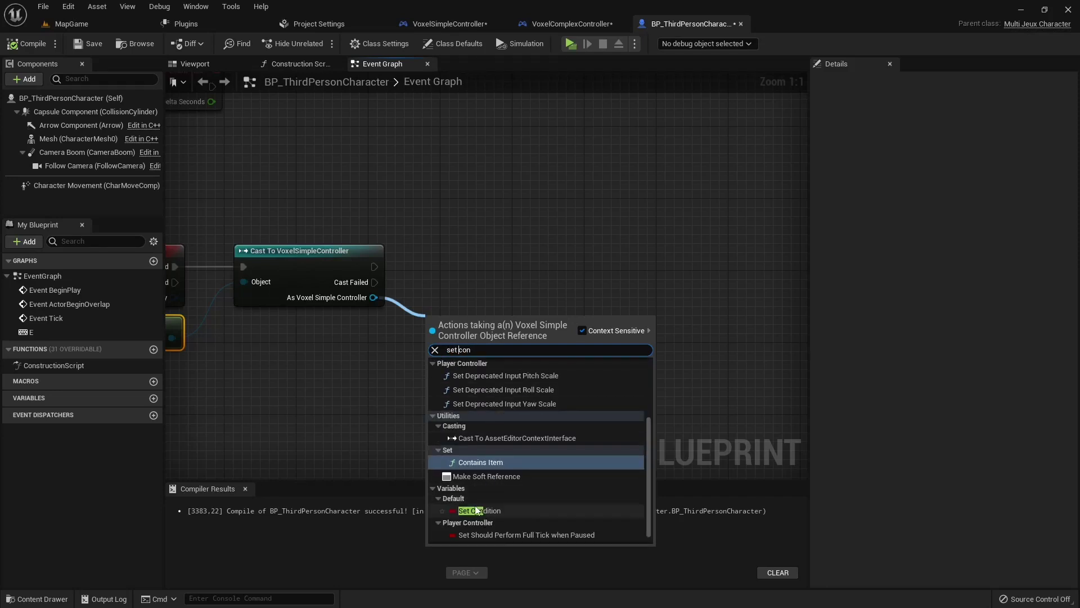
# Add a SET Condition node after the cast's success and duplicate it above
pyautogui.click(479, 510)
pyautogui.moveTo(469, 337); pyautogui.dragTo(467, 279)
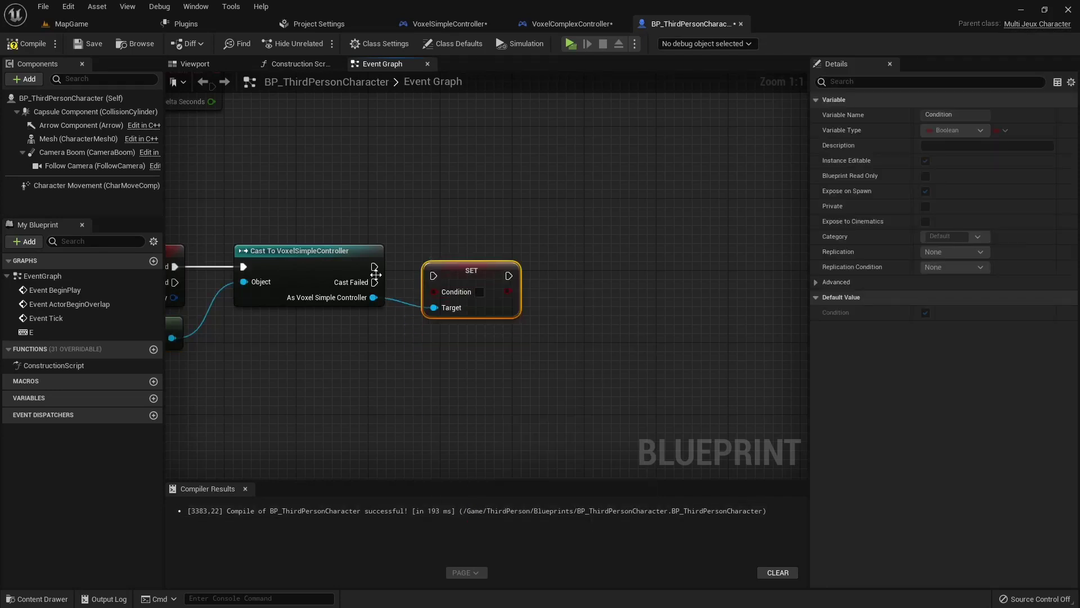
pyautogui.moveTo(375, 268); pyautogui.dragTo(429, 275)
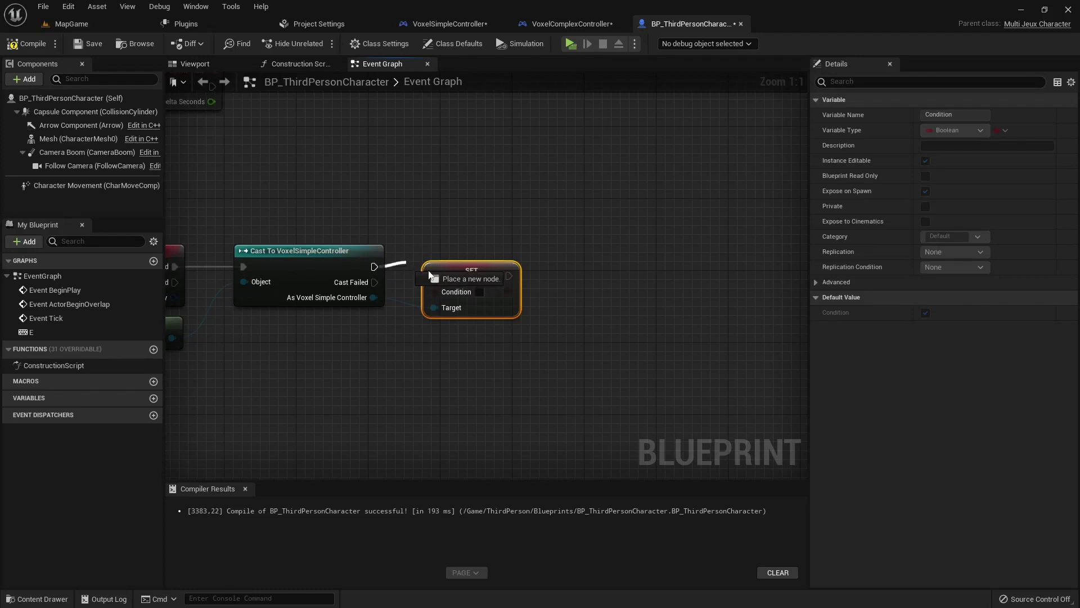
pyautogui.click(478, 259)
pyautogui.moveTo(484, 286)
pyautogui.mouseDown()
pyautogui.moveTo(619, 321)
pyautogui.moveTo(631, 302)
pyautogui.mouseUp()
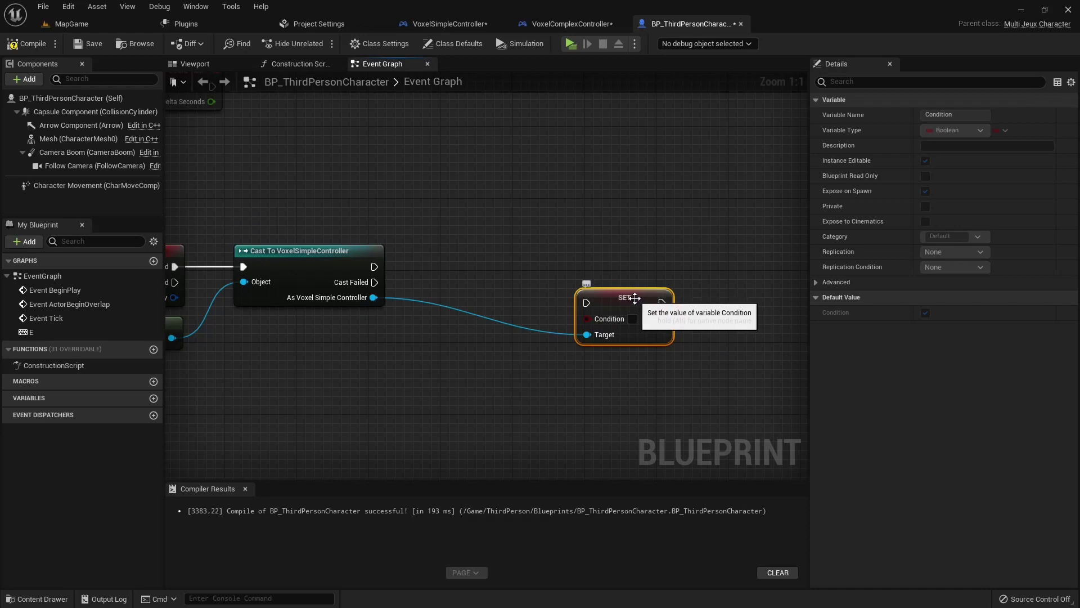
pyautogui.hotkey('ctrl', 'c')
pyautogui.hotkey('ctrl', 'v')
pyautogui.moveTo(700, 279); pyautogui.dragTo(637, 239)
# Add a Flip Flop node after the cast, placed beside the two SET nodes
pyautogui.moveTo(375, 266); pyautogui.dragTo(420, 268)
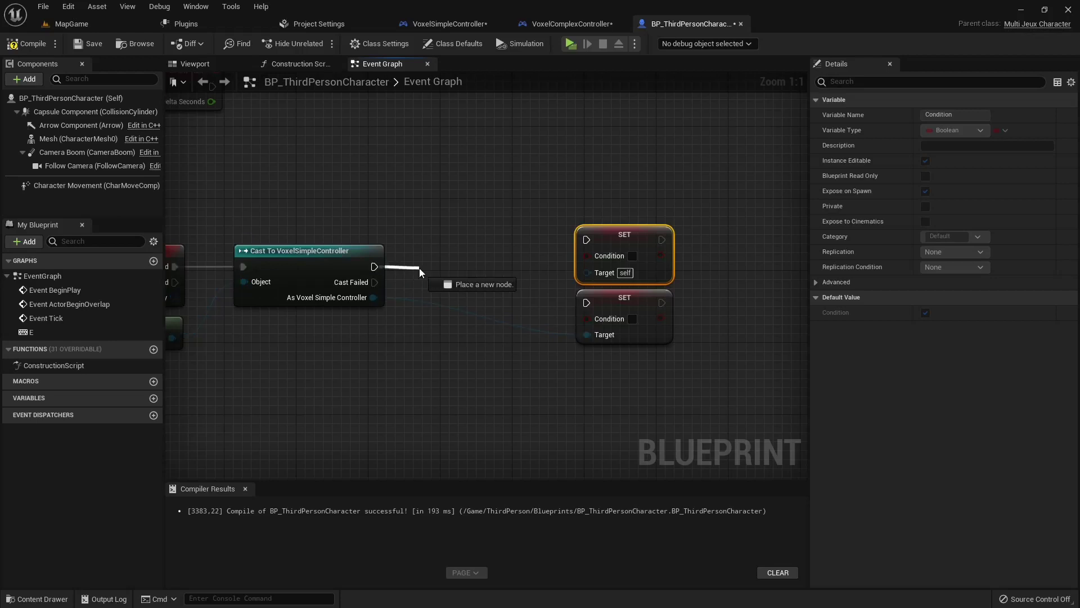
pyautogui.write('sw')
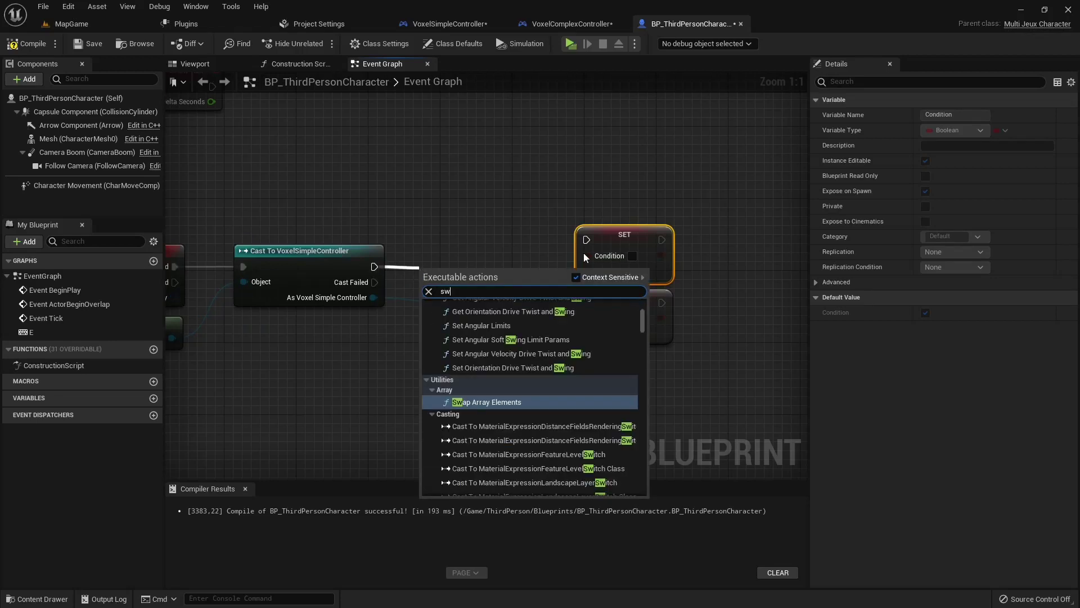
pyautogui.press('BackSpace')
pyautogui.press('BackSpace')
pyautogui.write('fli')
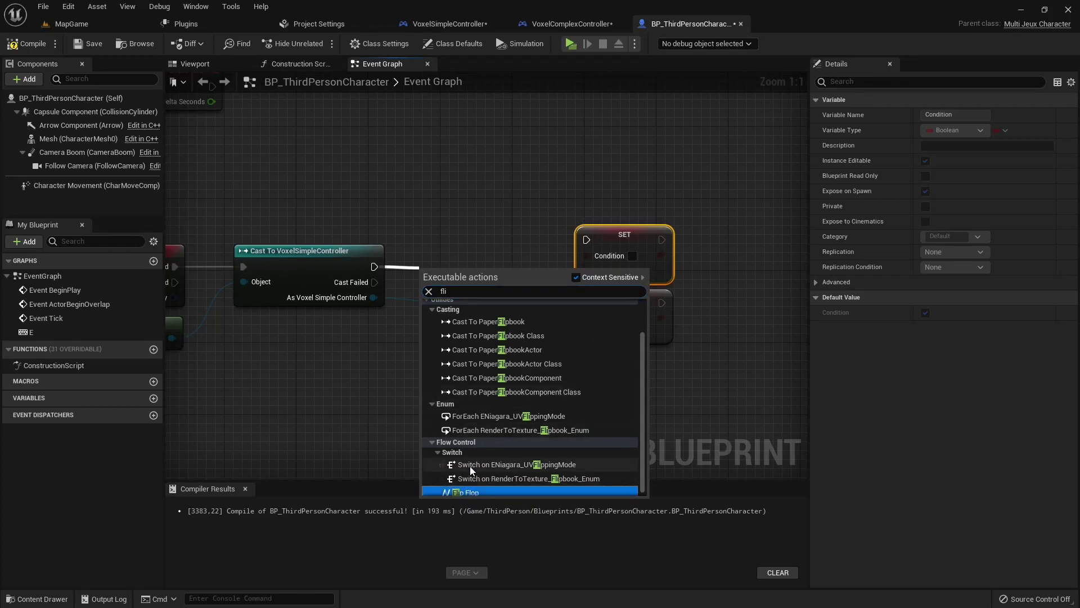
pyautogui.click(464, 493)
pyautogui.moveTo(464, 272)
pyautogui.mouseDown()
pyautogui.moveTo(468, 252)
pyautogui.moveTo(565, 259)
pyautogui.moveTo(588, 240)
pyautogui.moveTo(588, 304)
pyautogui.mouseUp()
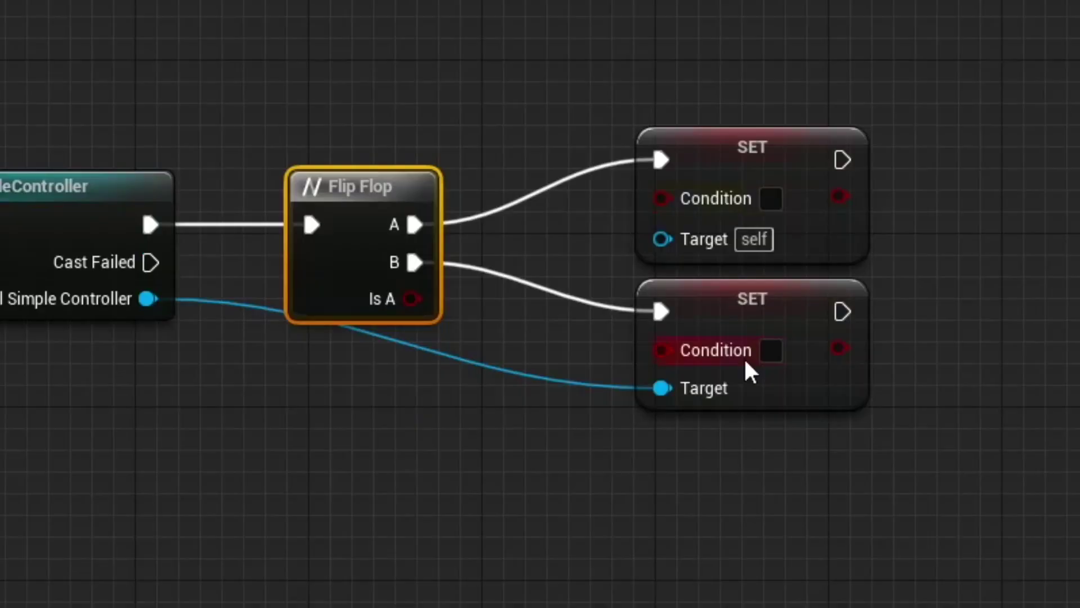
# Tick Condition true on the lower SET, wire As Voxel Simple Controller to the upper SET's Target, and compile
pyautogui.click(771, 350)
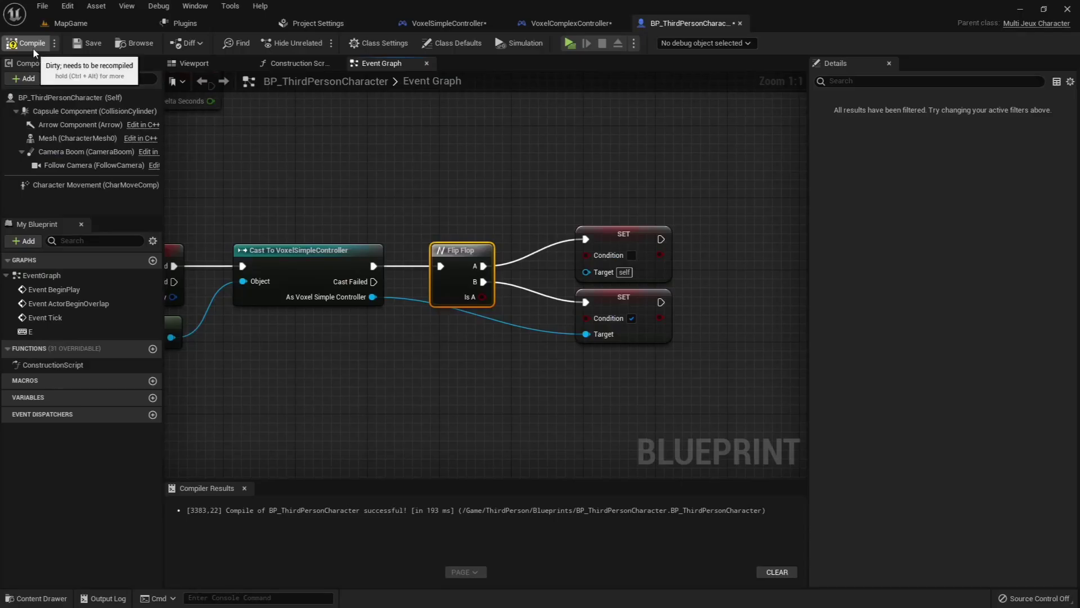
pyautogui.click(33, 47)
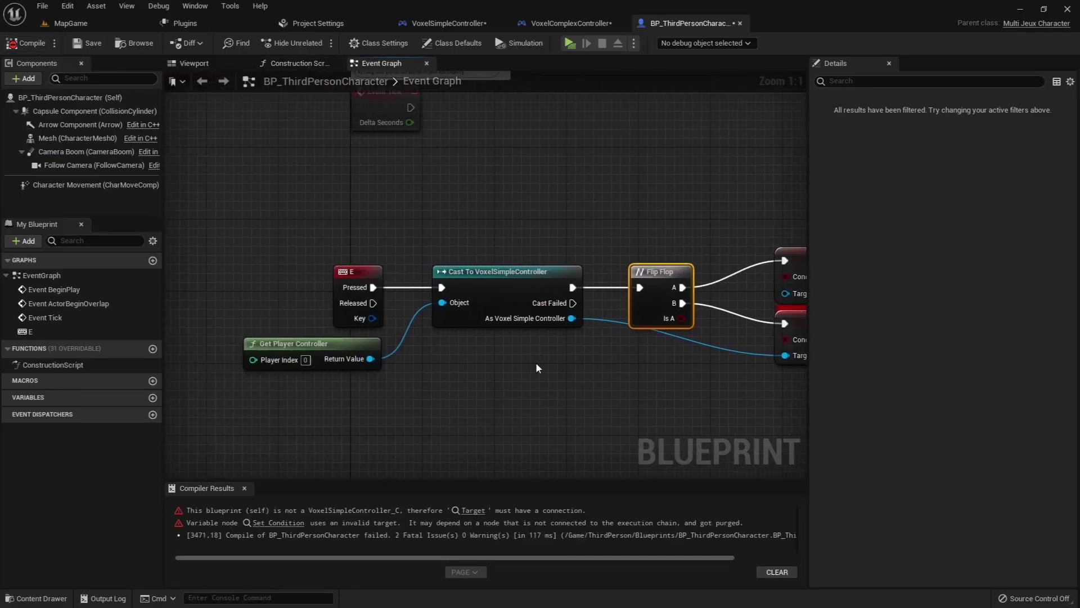
pyautogui.moveTo(536, 363); pyautogui.dragTo(369, 328, button='right')
pyautogui.moveTo(501, 267); pyautogui.dragTo(287, 292)
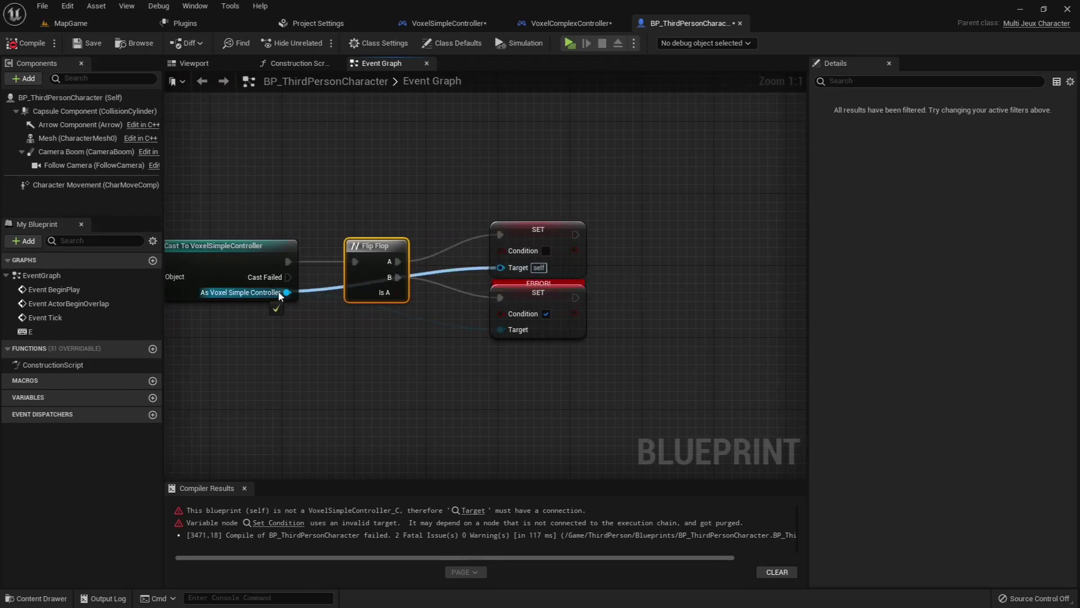
pyautogui.click(11, 43)
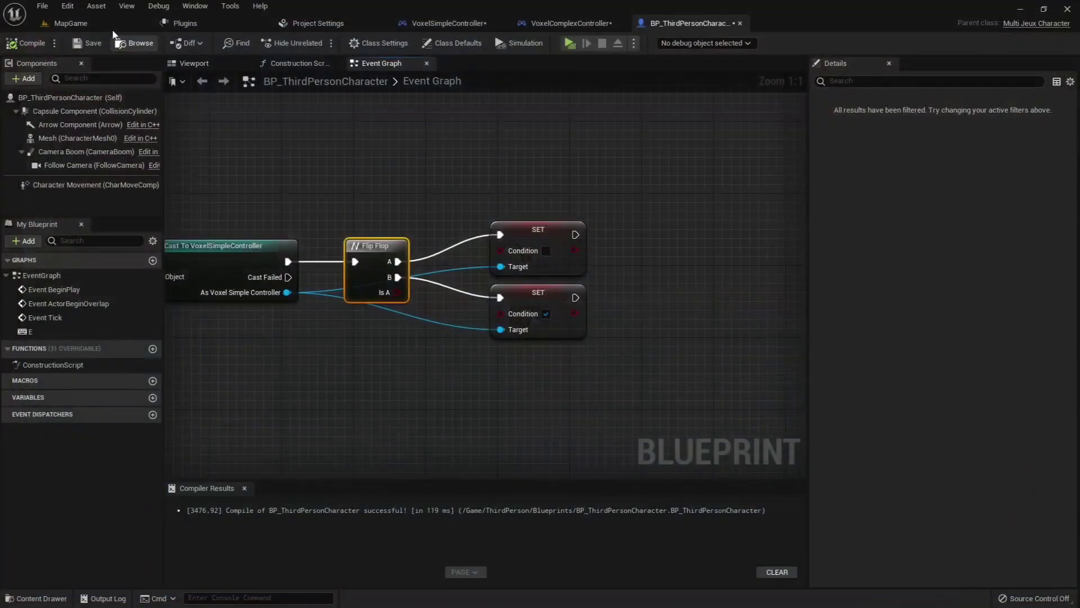
# Play-test MapGame: run, jump, raise a terrain mound at the purple target, then stop
pyautogui.click(114, 26)
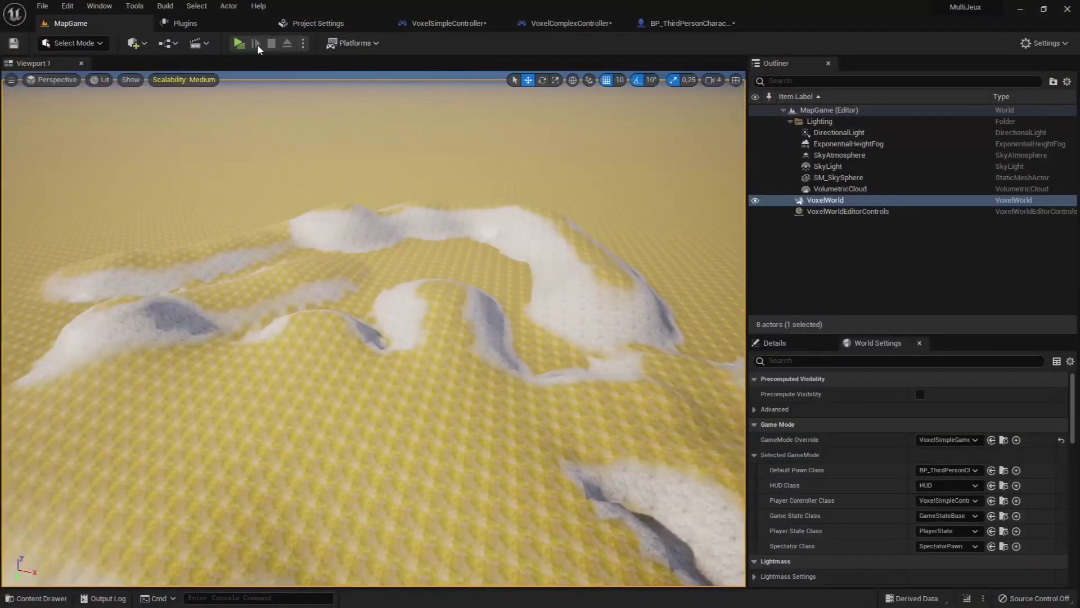
pyautogui.click(239, 43)
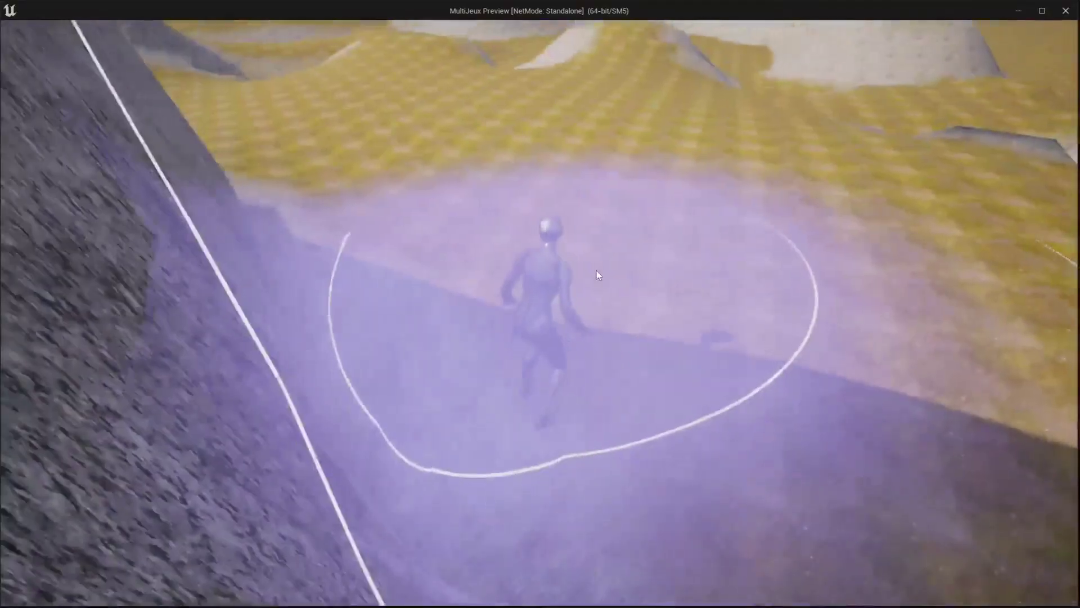
pyautogui.press('w')
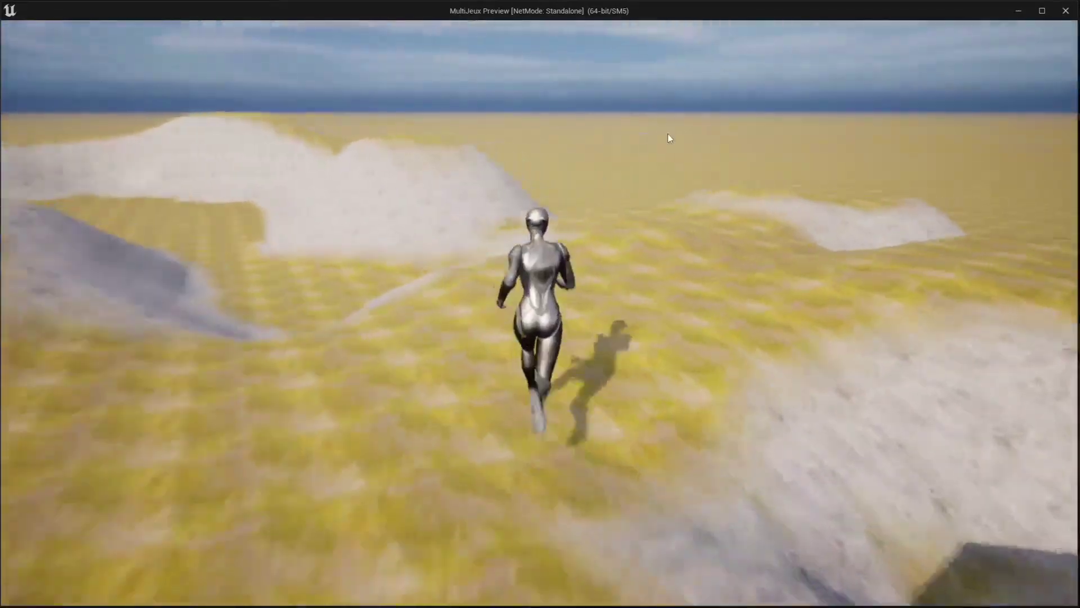
pyautogui.press('space')
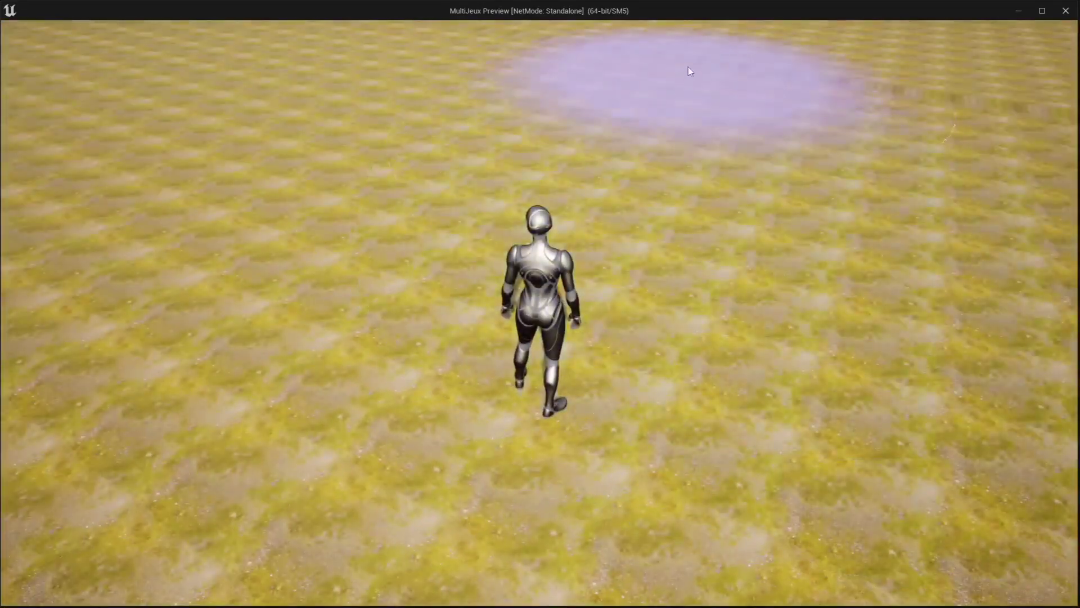
pyautogui.click(688, 67)
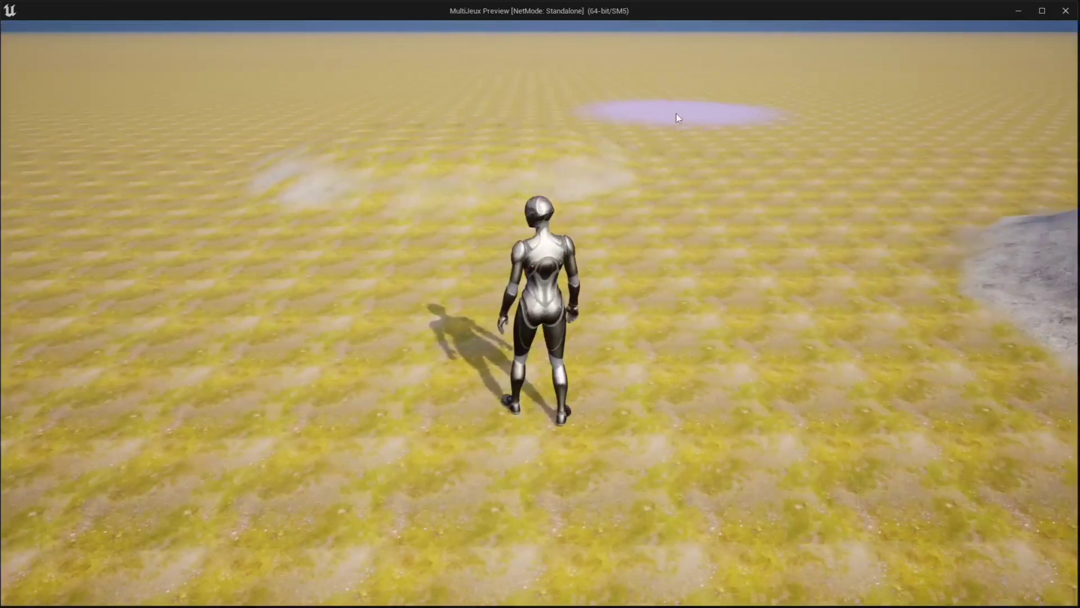
pyautogui.click(676, 113)
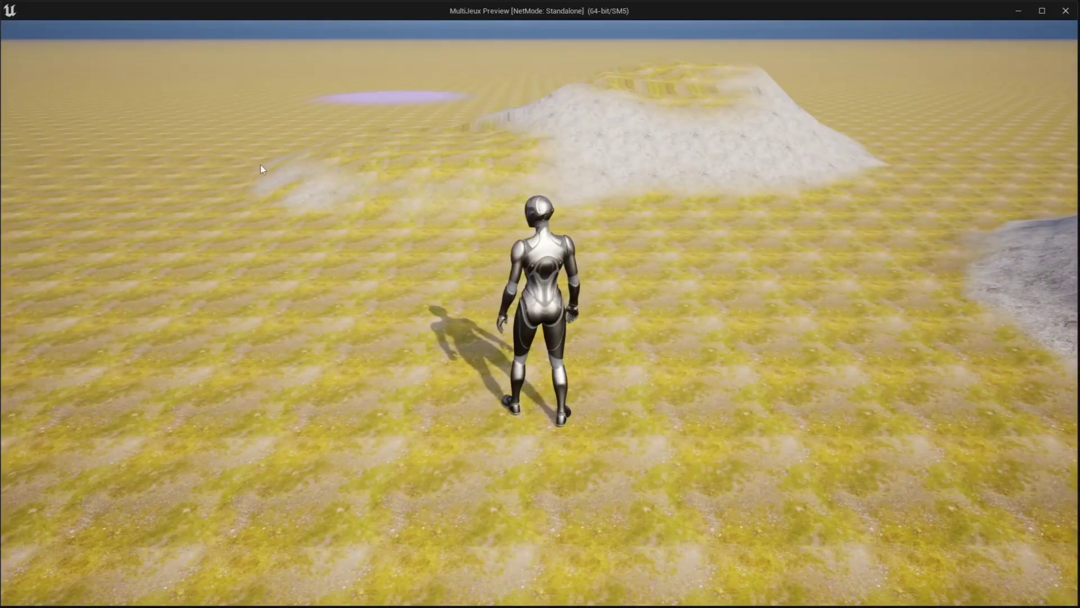
pyautogui.moveTo(347, 282); pyautogui.dragTo(128, 296, button='right')
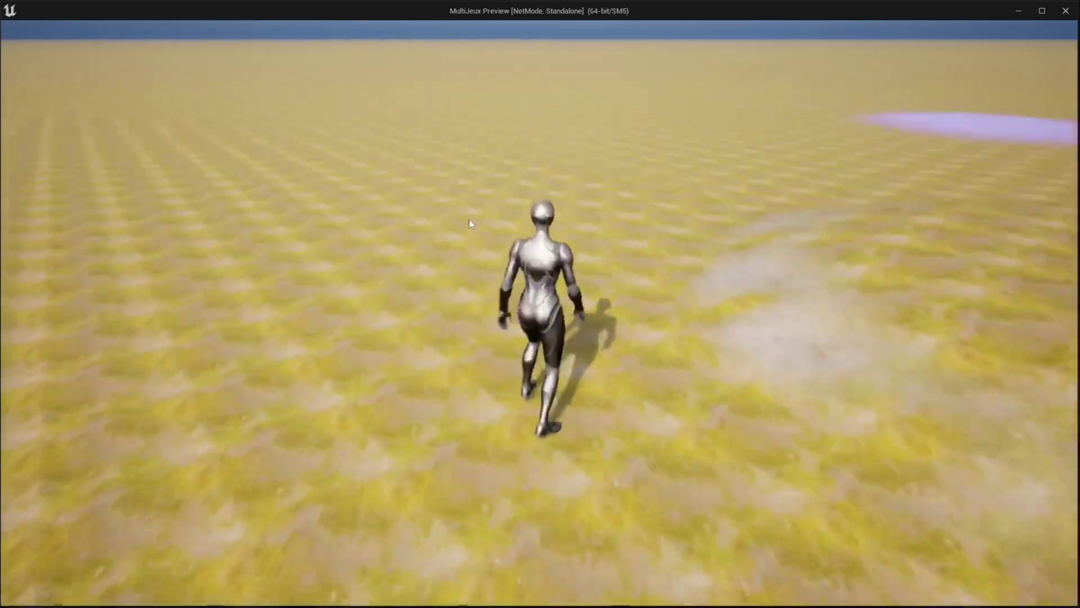
pyautogui.moveTo(470, 219)
pyautogui.mouseDown(button='right')
pyautogui.moveTo(295, 209)
pyautogui.moveTo(748, 225)
pyautogui.moveTo(778, 207)
pyautogui.moveTo(369, 196)
pyautogui.moveTo(740, 240)
pyautogui.mouseUp(button='right')
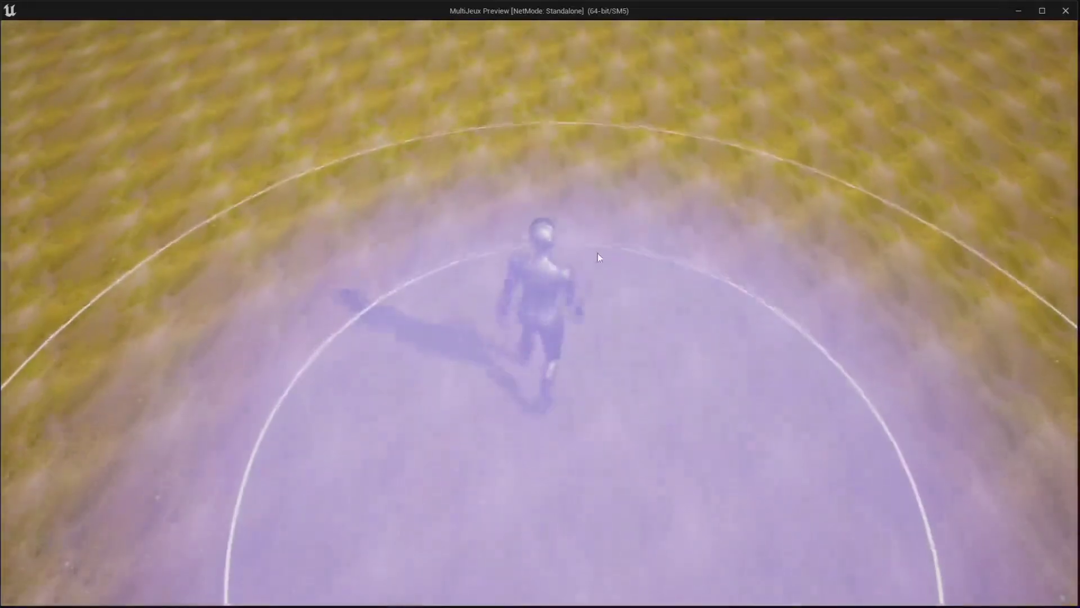
pyautogui.press('w')
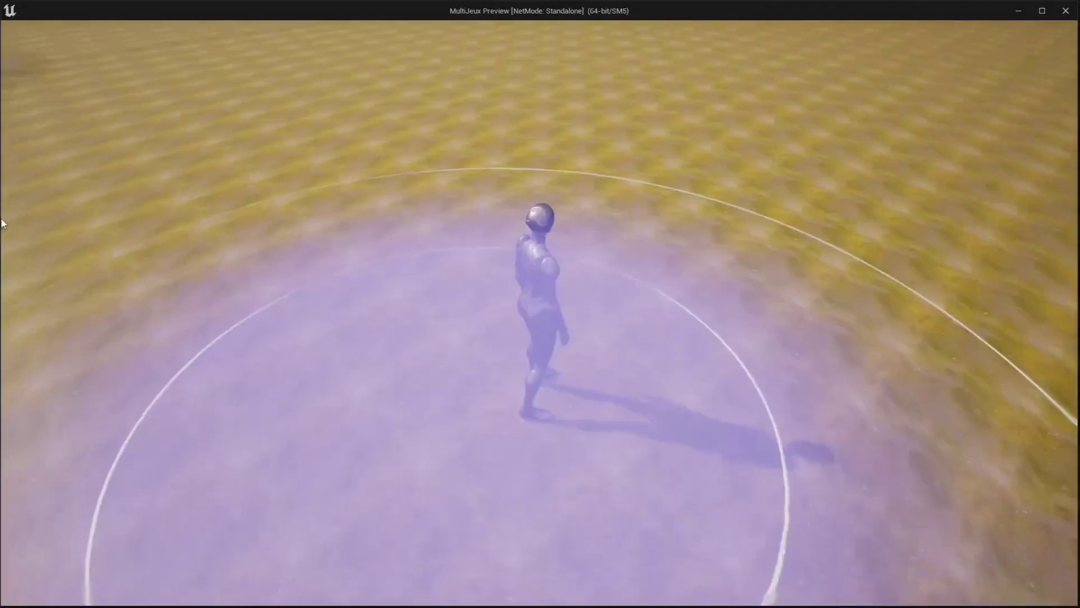
pyautogui.moveTo(726, 208); pyautogui.dragTo(335, 190, button='right')
pyautogui.moveTo(195, 207); pyautogui.dragTo(698, 215, button='right')
pyautogui.press('w')
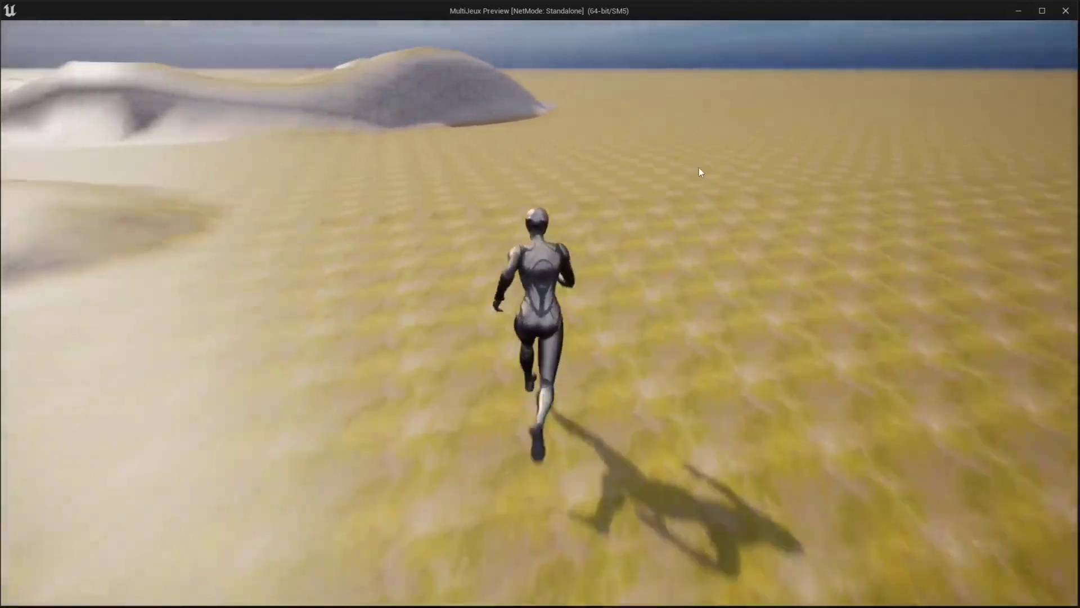
pyautogui.moveTo(709, 171); pyautogui.dragTo(826, 187, button='right')
pyautogui.press('Escape')
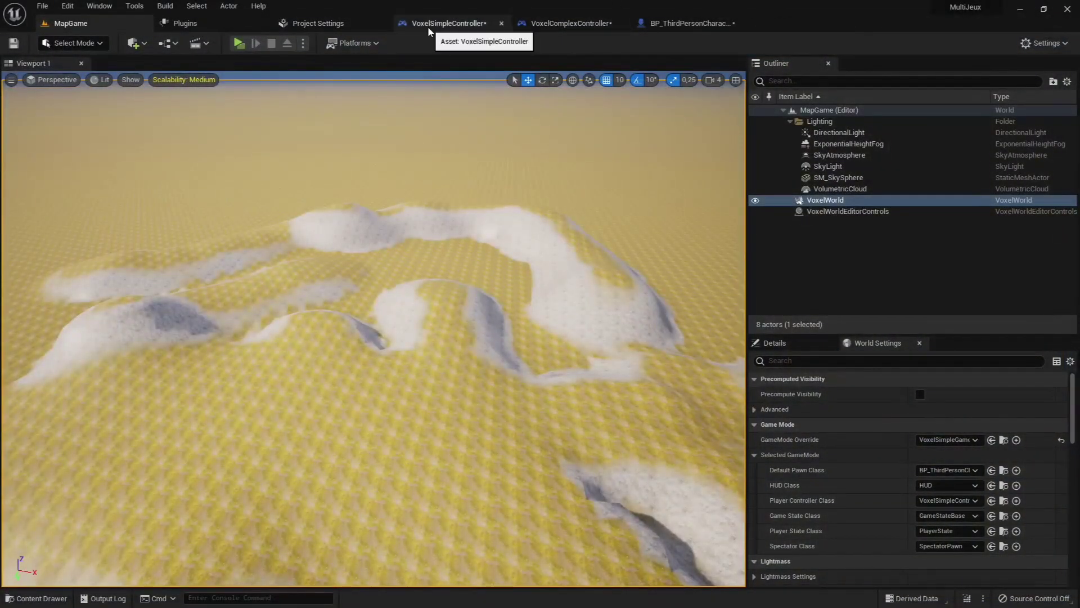
# Run a second play test raising terrain at the purple target disc, then stop it
pyautogui.click(453, 26)
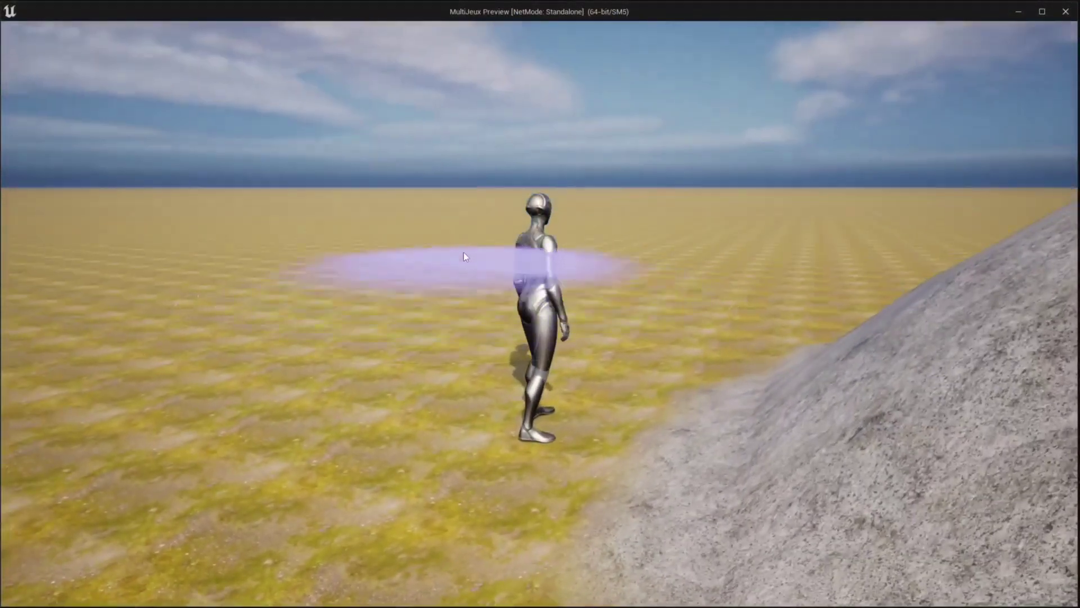
pyautogui.press('w')
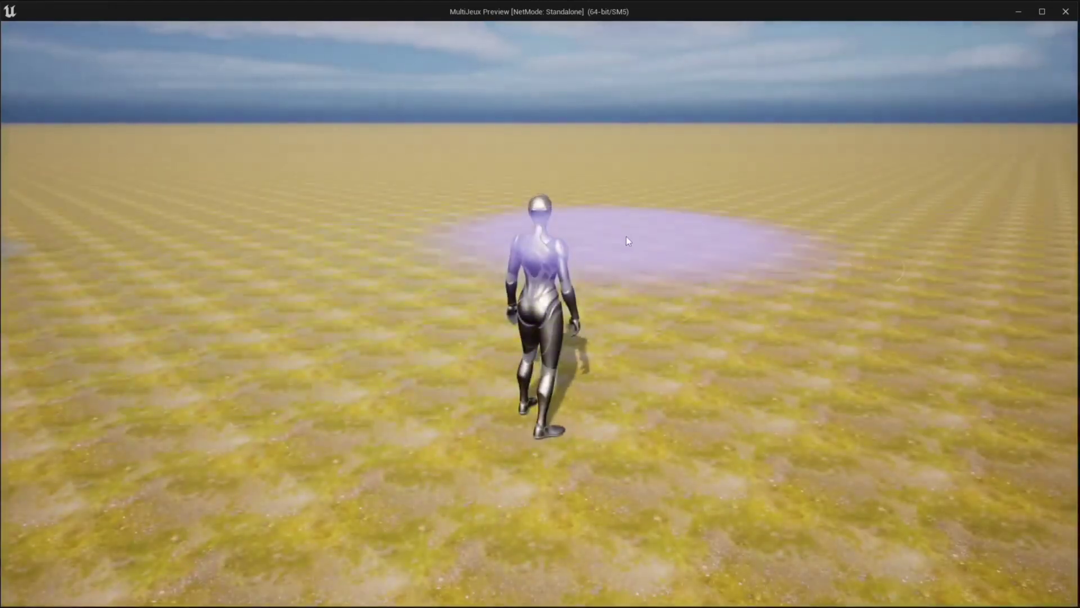
pyautogui.click(583, 207)
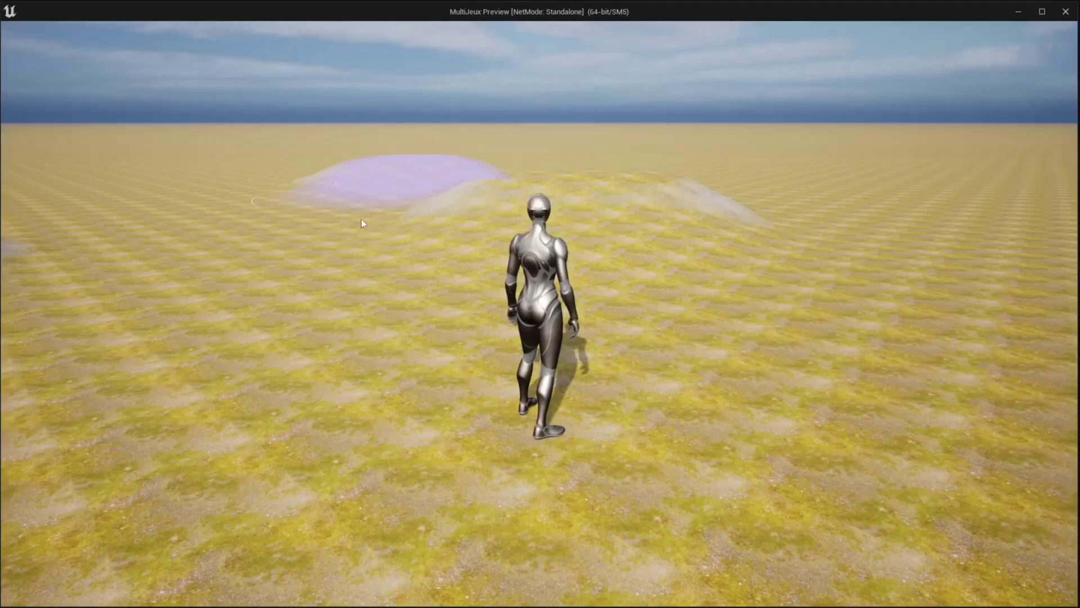
pyautogui.press('Escape')
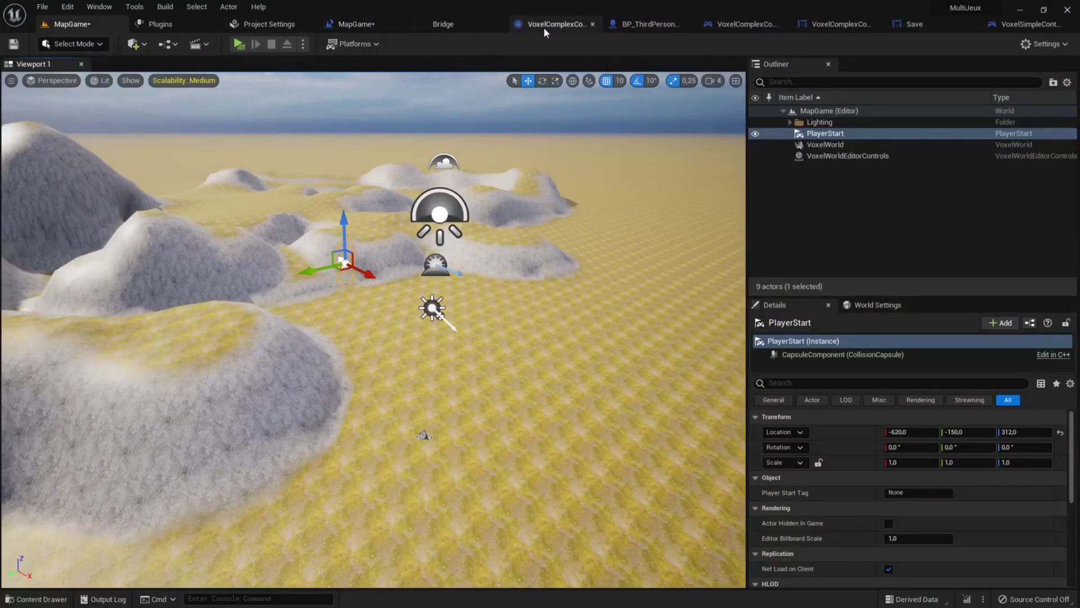
# Close the MapGame level blueprint and wire the character's Flip Flop A into Open Level
pyautogui.click(386, 21)
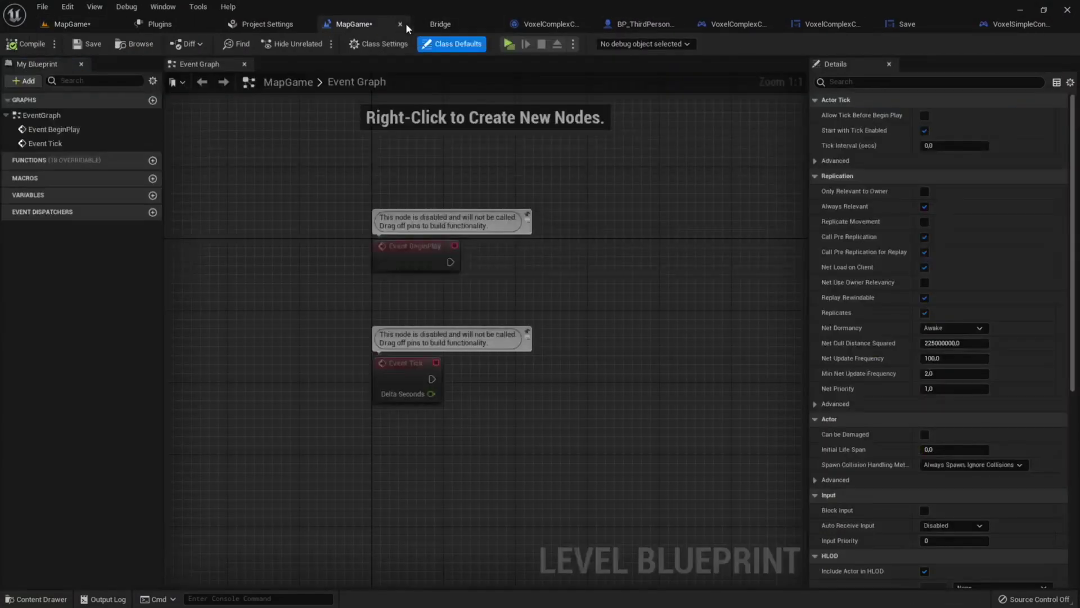
pyautogui.click(400, 25)
pyautogui.click(599, 26)
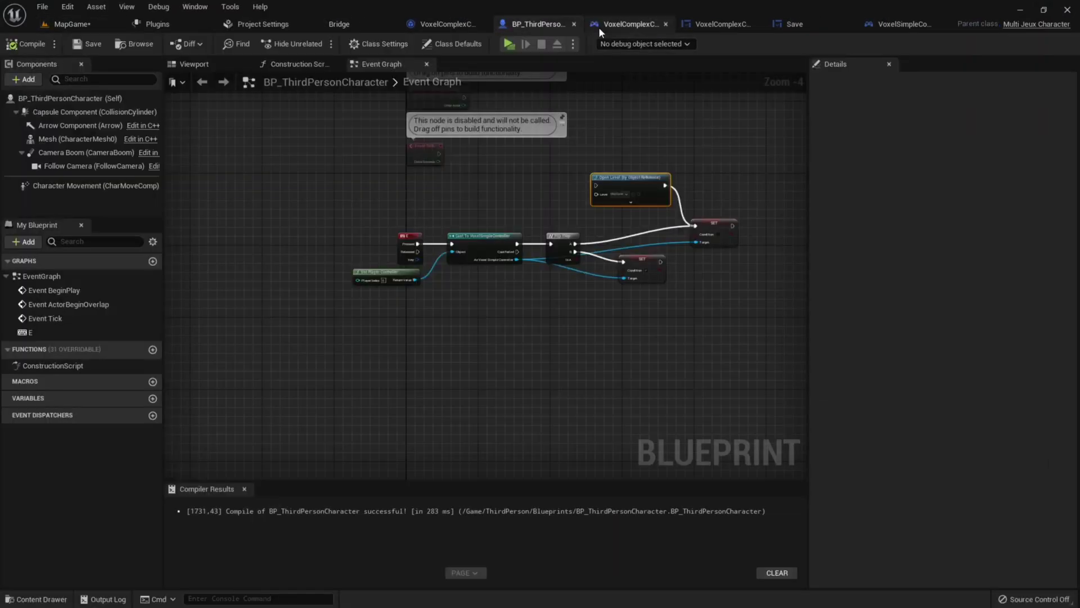
pyautogui.scroll(3, 471, 237)
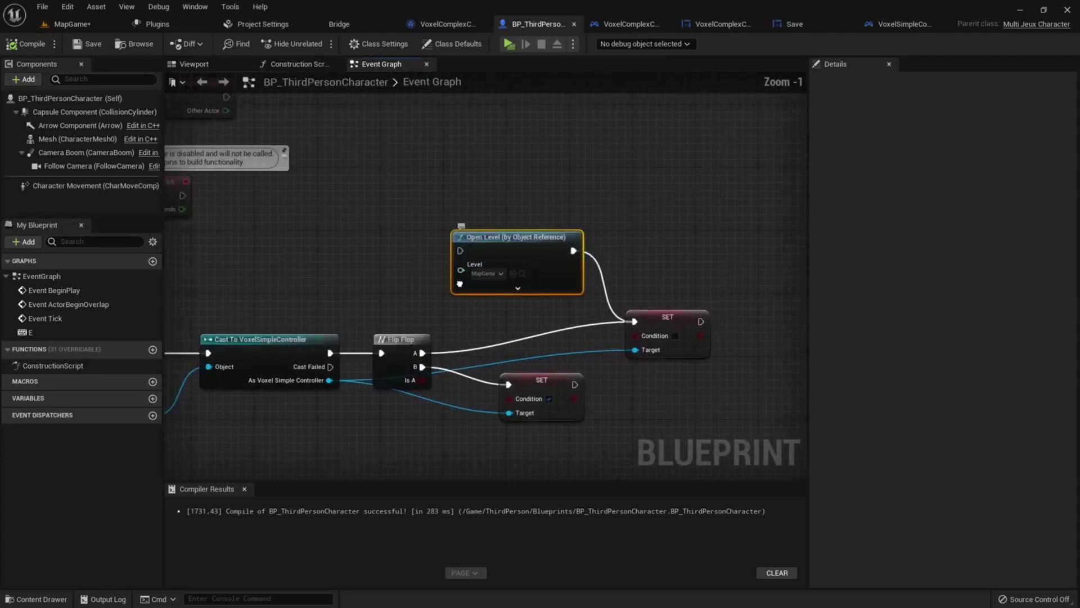
pyautogui.moveTo(433, 351); pyautogui.dragTo(357, 305, button='right')
pyautogui.moveTo(402, 209); pyautogui.dragTo(418, 225)
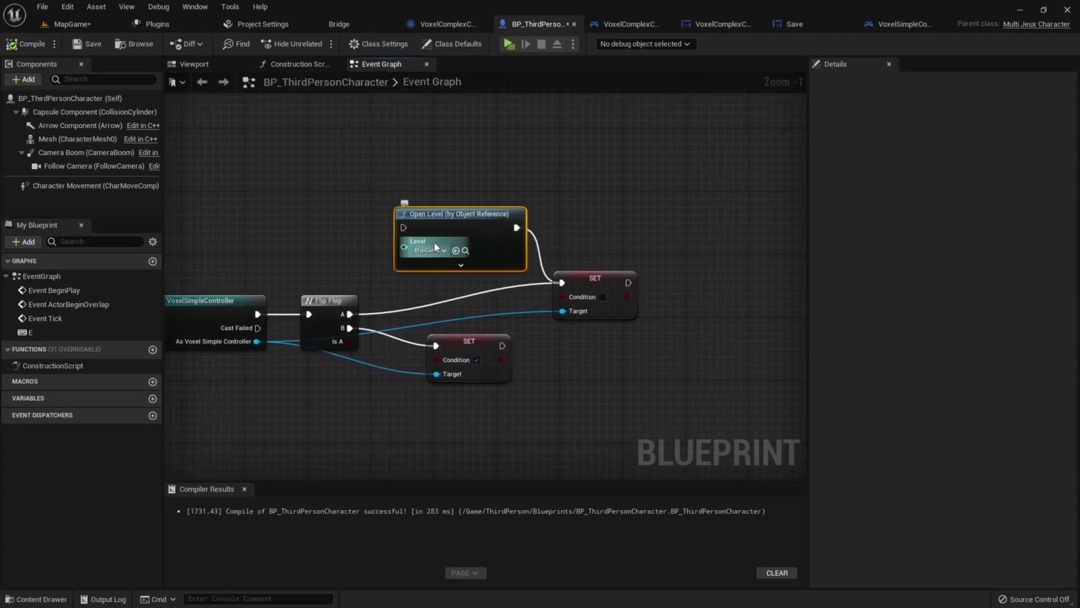
pyautogui.moveTo(345, 313)
pyautogui.mouseDown()
pyautogui.moveTo(403, 229)
pyautogui.moveTo(430, 279)
pyautogui.mouseUp()
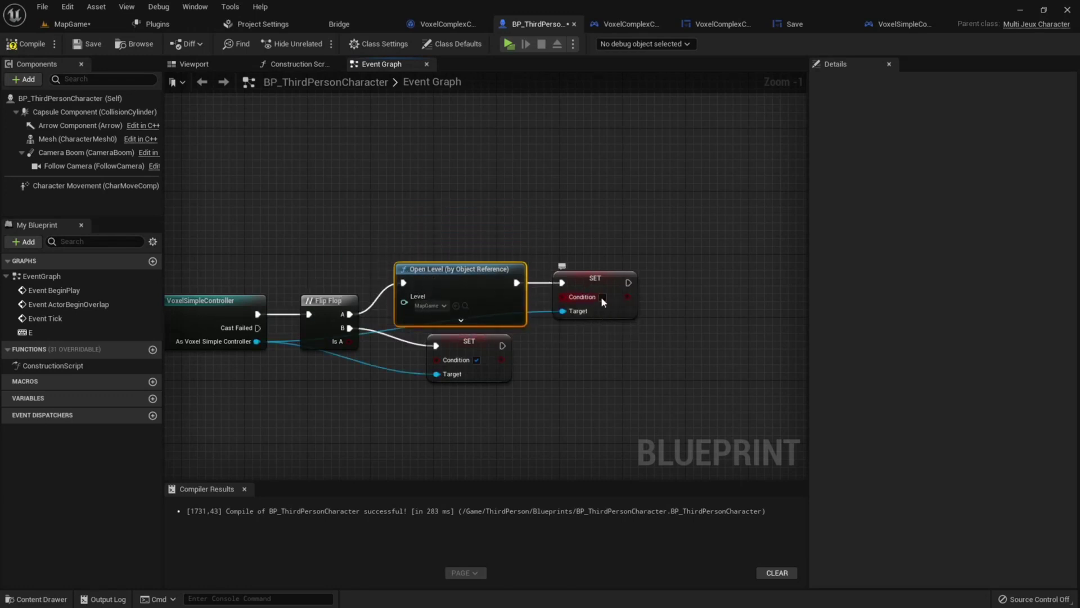
pyautogui.click(431, 305)
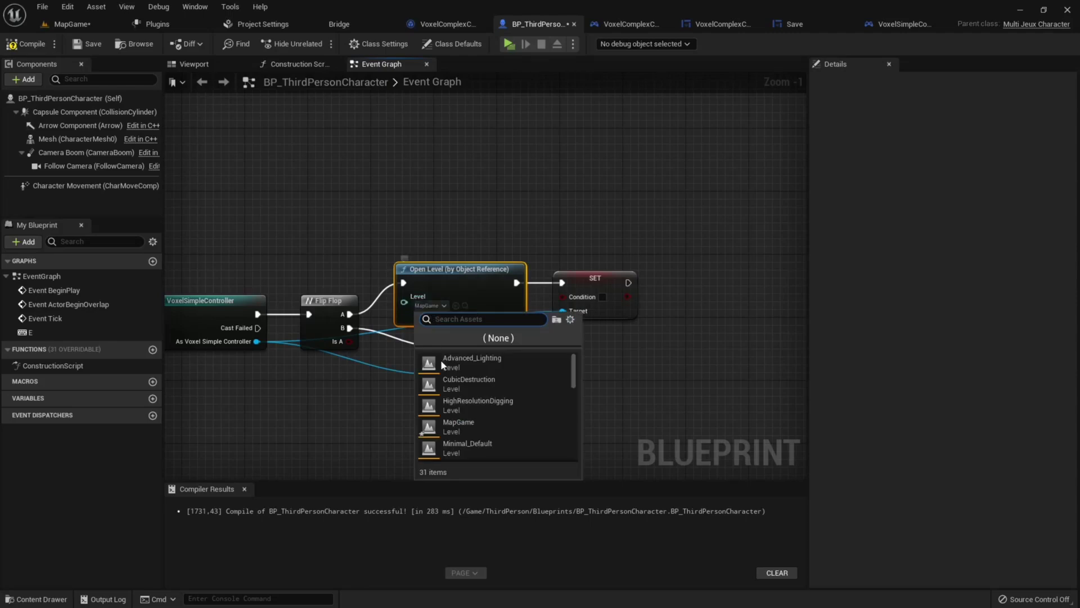
# Save the character blueprint and MapGame level with Save All from the Content Drawer
pyautogui.click(73, 23)
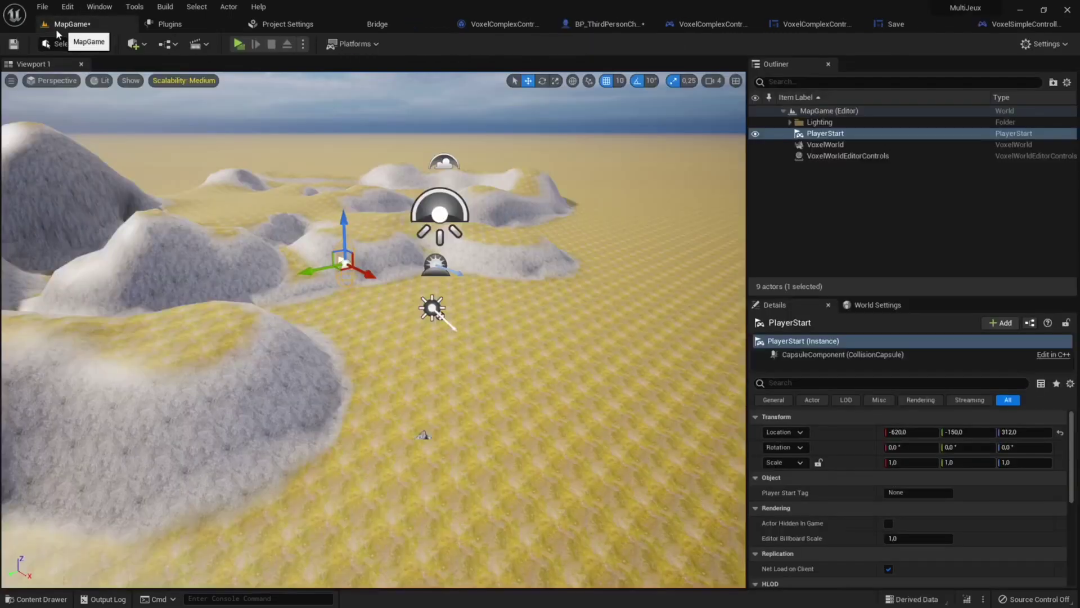
pyautogui.click(45, 598)
pyautogui.click(123, 432)
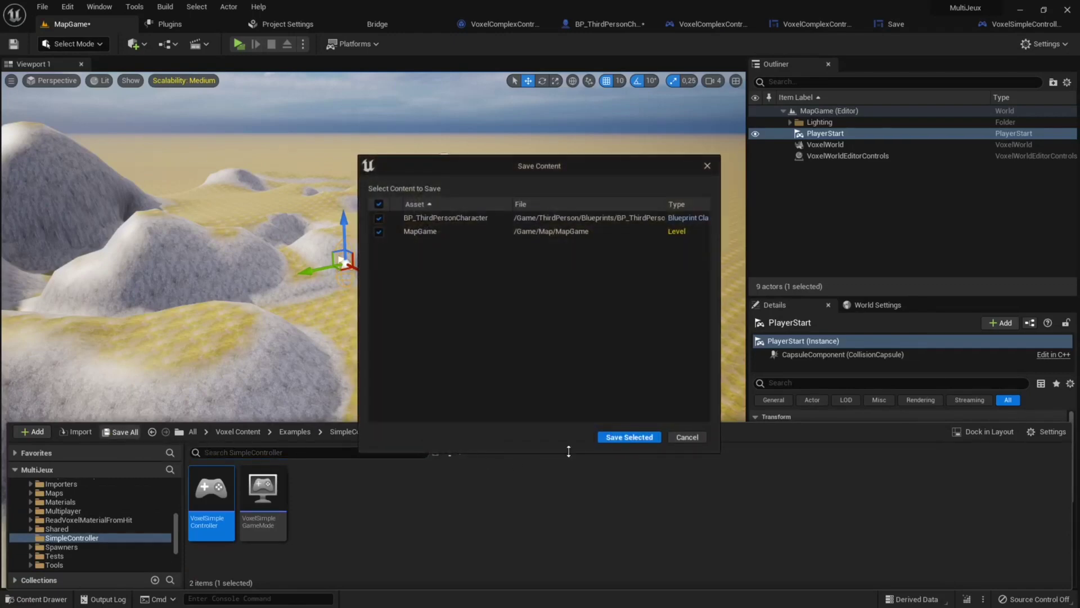
pyautogui.click(624, 437)
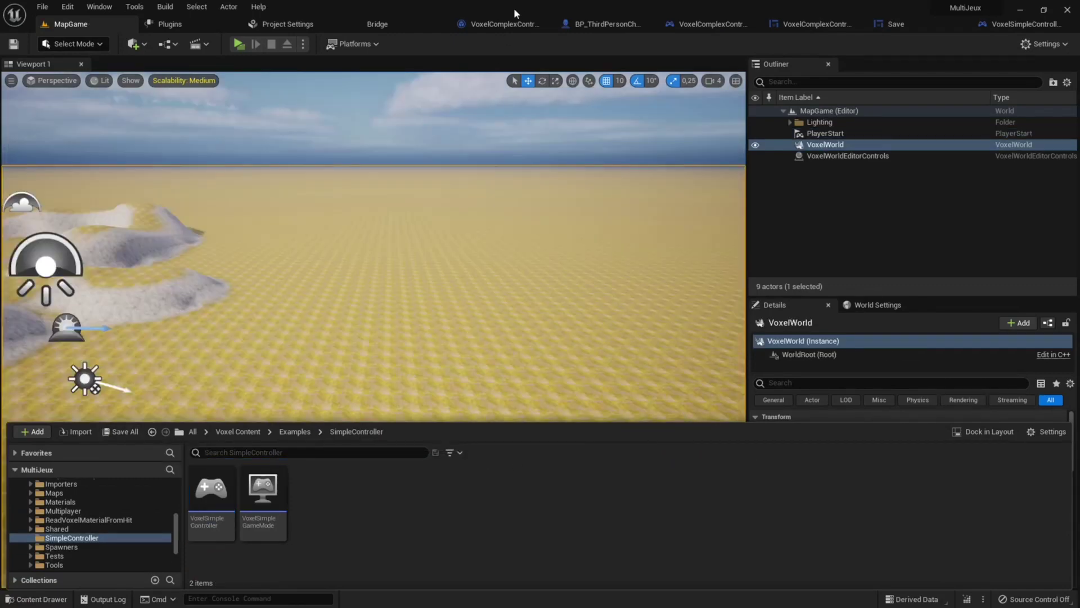
pyautogui.click(605, 24)
pyautogui.moveTo(586, 227); pyautogui.dragTo(482, 184, button='right')
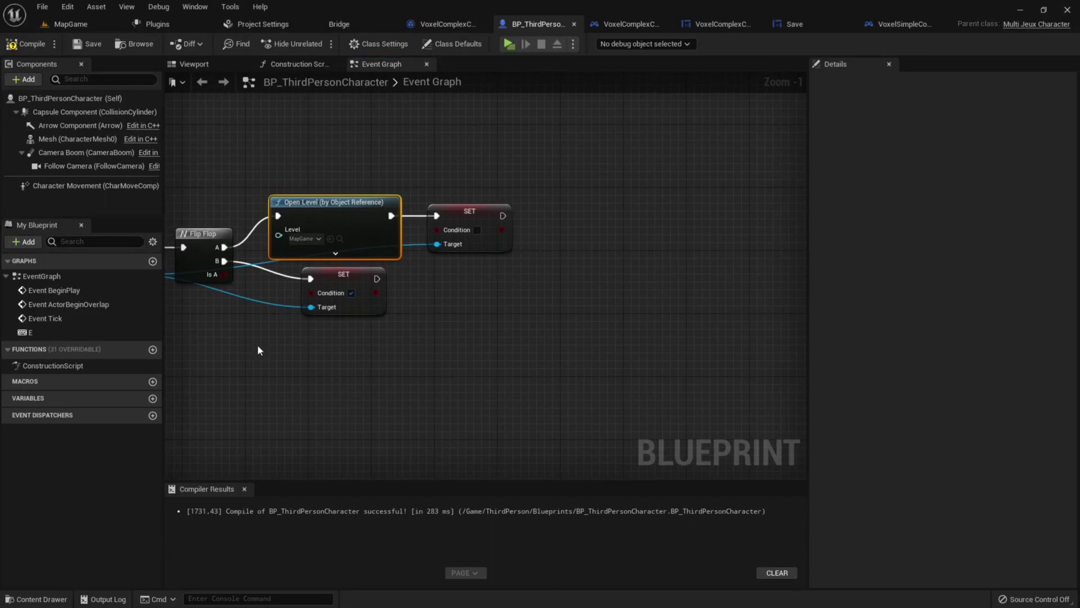
# Open the VoxelComplexController_UI widget blueprint from Examples > ComplexController and show its Save World group
pyautogui.click(37, 598)
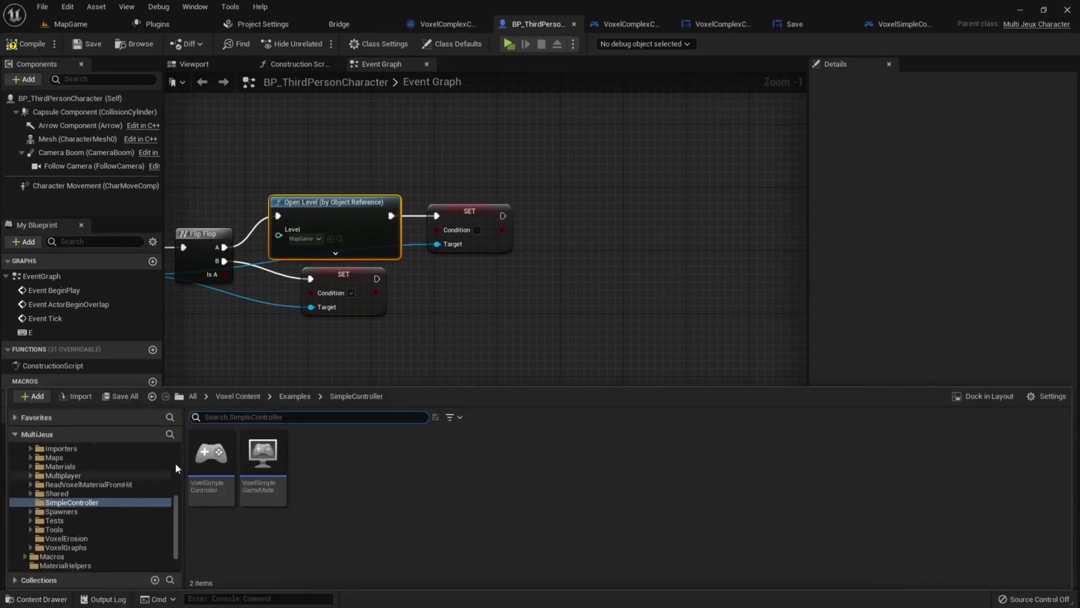
pyautogui.click(295, 396)
pyautogui.doubleClick(212, 459)
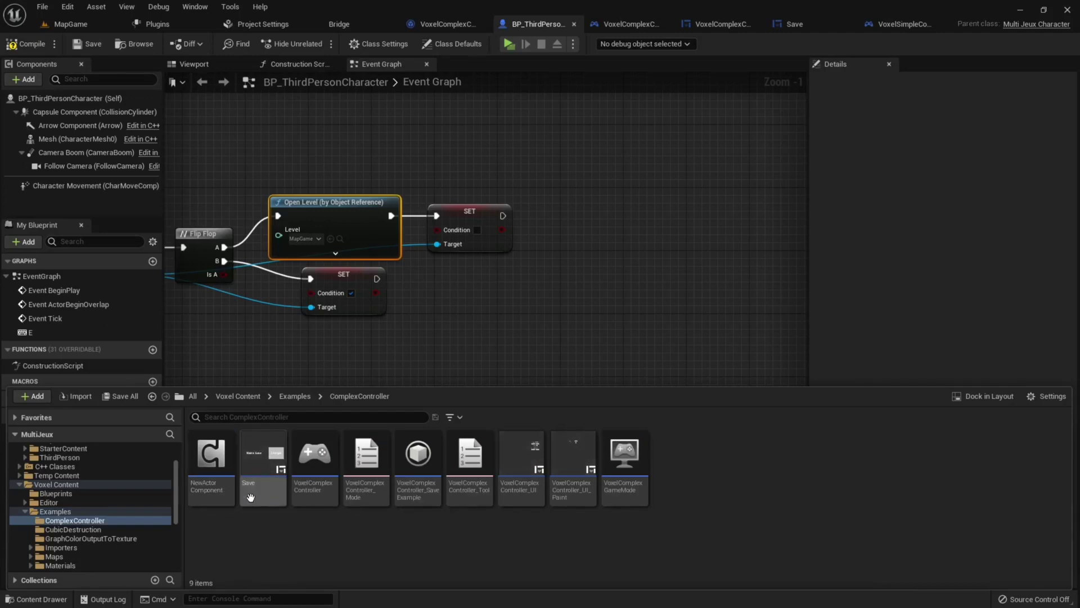
pyautogui.doubleClick(522, 484)
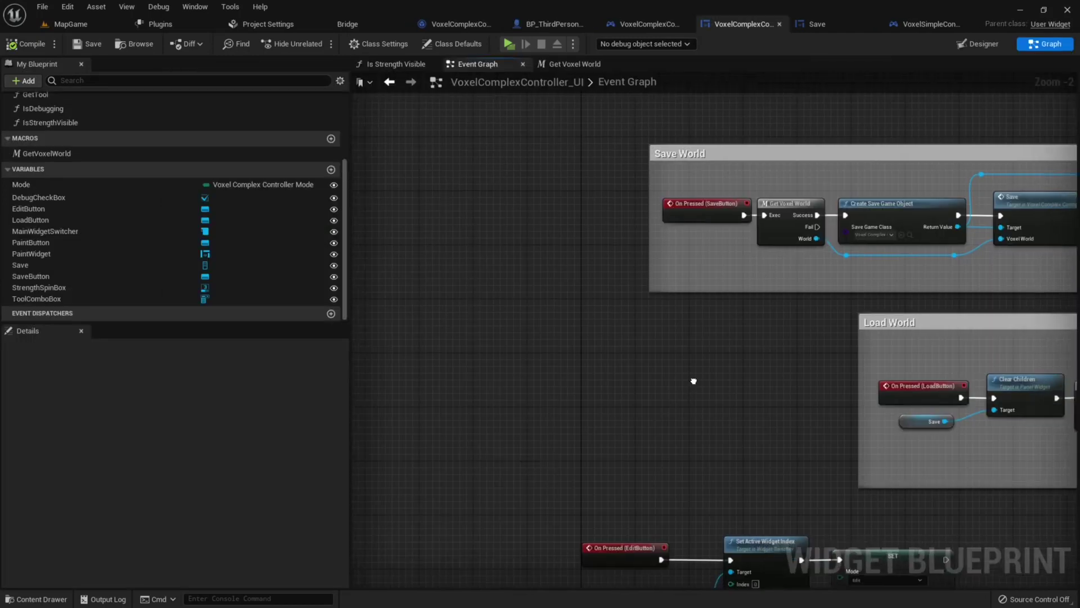
pyautogui.moveTo(694, 381); pyautogui.dragTo(436, 391, button='right')
pyautogui.moveTo(1025, 375); pyautogui.dragTo(682, 335, button='right')
pyautogui.moveTo(741, 462)
pyautogui.mouseDown(button='right')
pyautogui.moveTo(592, 435)
pyautogui.moveTo(767, 438)
pyautogui.mouseUp(button='right')
pyautogui.moveTo(496, 301); pyautogui.dragTo(592, 302, button='right')
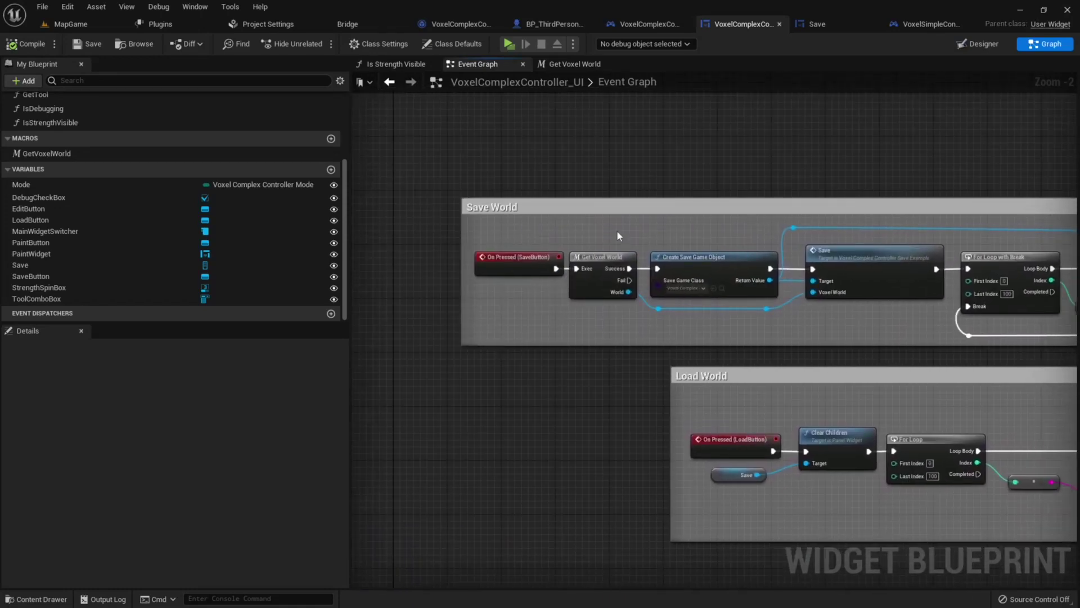
# Select and copy the Save World nodes from Get Voxel World through Save
pyautogui.moveTo(578, 251); pyautogui.dragTo(615, 298)
pyautogui.moveTo(610, 305); pyautogui.dragTo(874, 337)
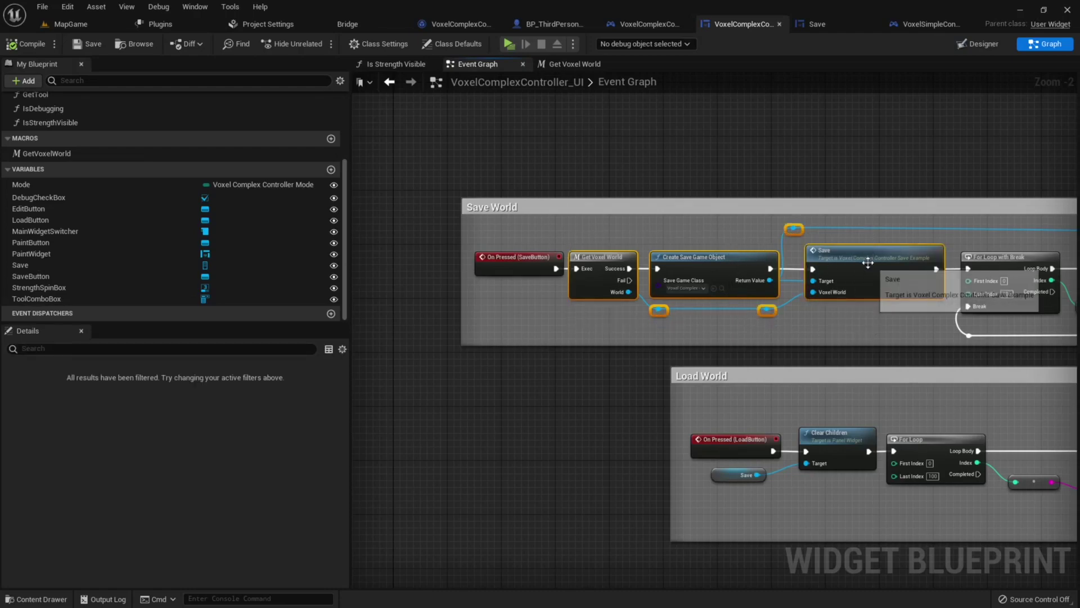
pyautogui.rightClick(868, 283)
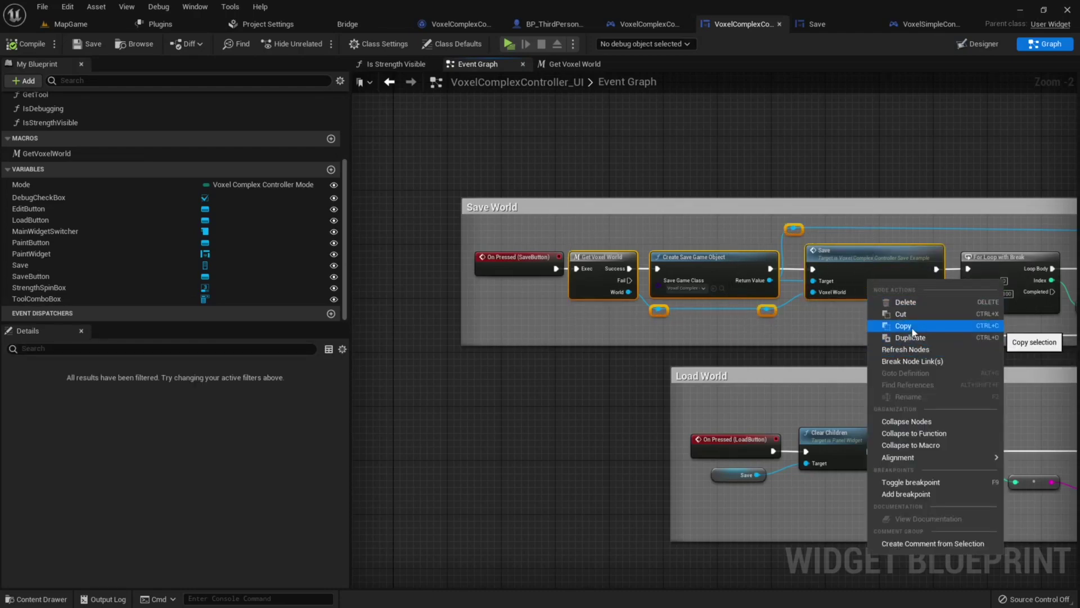
pyautogui.click(903, 325)
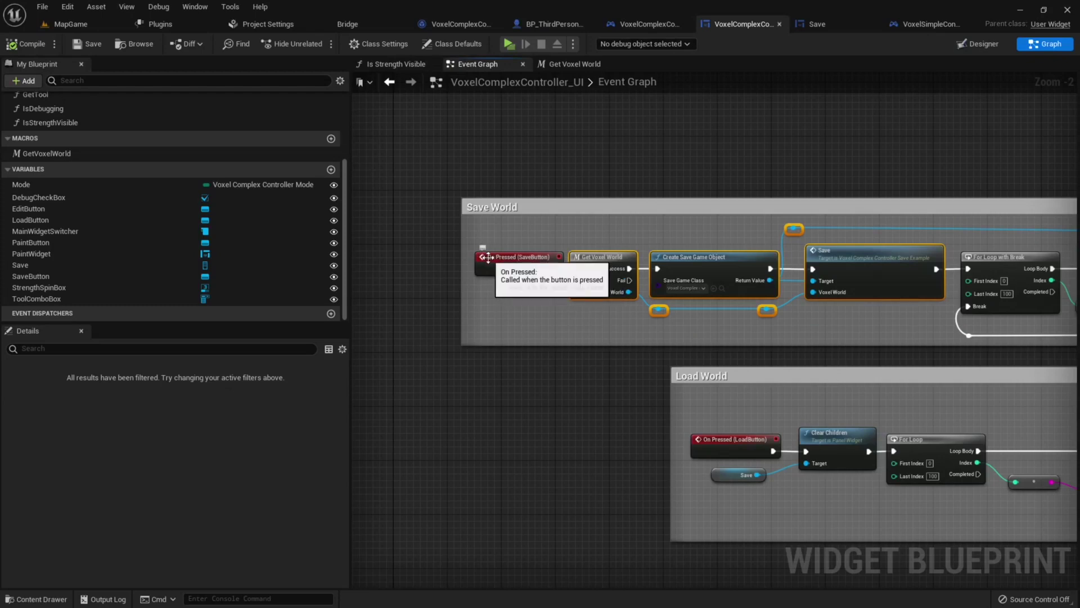
pyautogui.scroll(-4, 530, 296)
pyautogui.scroll(5, 531, 295)
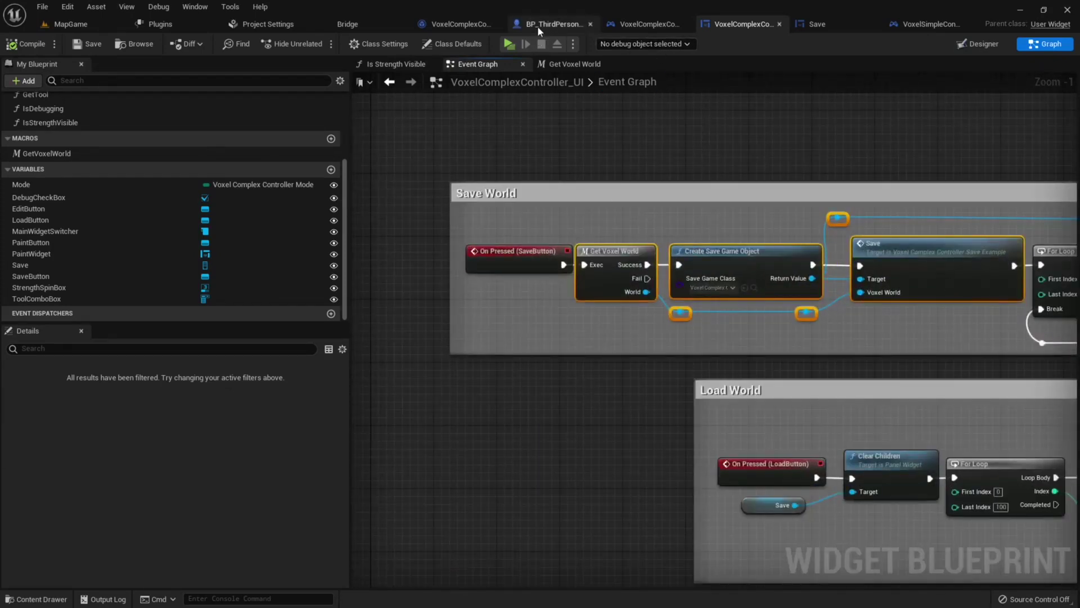
# Paste the copied save nodes into BP_ThirdPersonCharacter, right of the SET nodes
pyautogui.click(538, 26)
pyautogui.moveTo(406, 343)
pyautogui.mouseDown(button='right')
pyautogui.moveTo(514, 346)
pyautogui.moveTo(393, 381)
pyautogui.mouseUp(button='right')
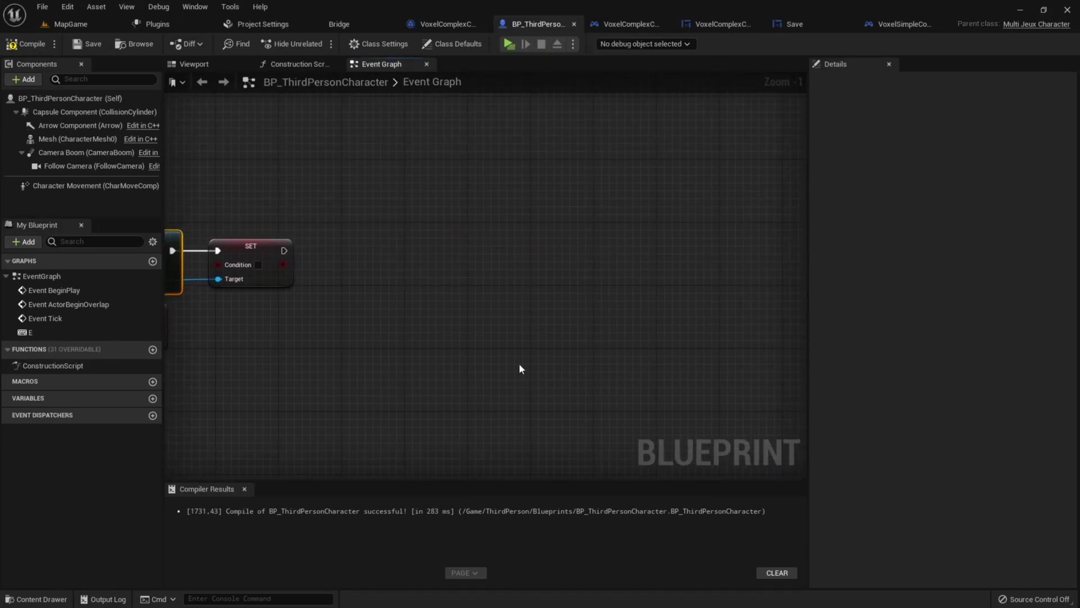
pyautogui.hotkey('ctrl', 'v')
pyautogui.moveTo(435, 323)
pyautogui.mouseDown()
pyautogui.moveTo(427, 252)
pyautogui.moveTo(576, 245)
pyautogui.mouseUp()
pyautogui.moveTo(478, 289); pyautogui.dragTo(553, 302, button='right')
pyautogui.click(484, 312)
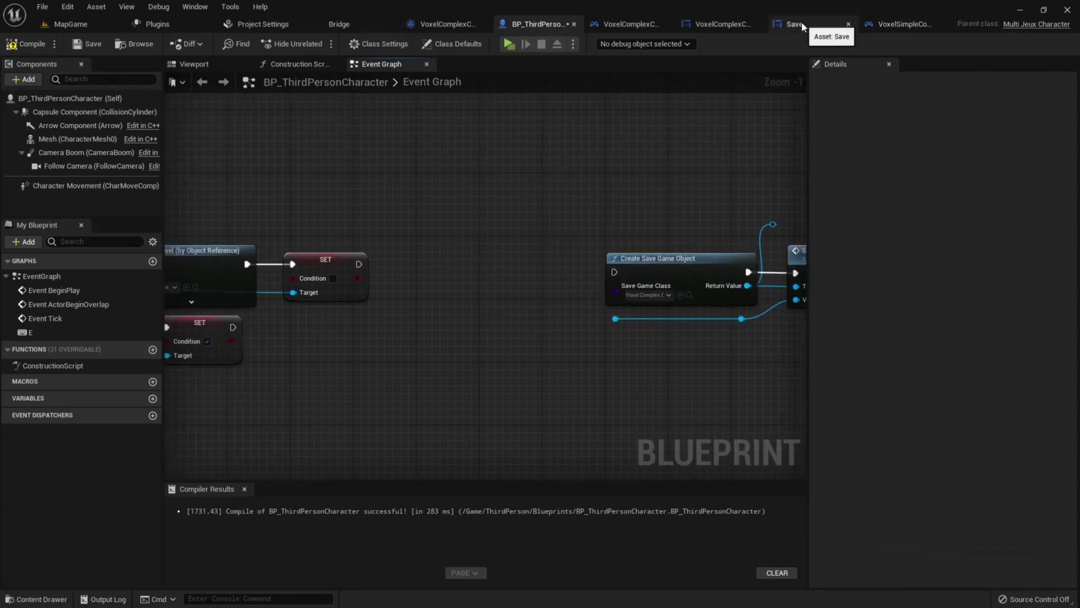
# Copy the widget's GetVoxelWorld macro and paste it into the character blueprint as GetVoxelWorld
pyautogui.click(720, 23)
pyautogui.moveTo(647, 168); pyautogui.dragTo(584, 189, button='right')
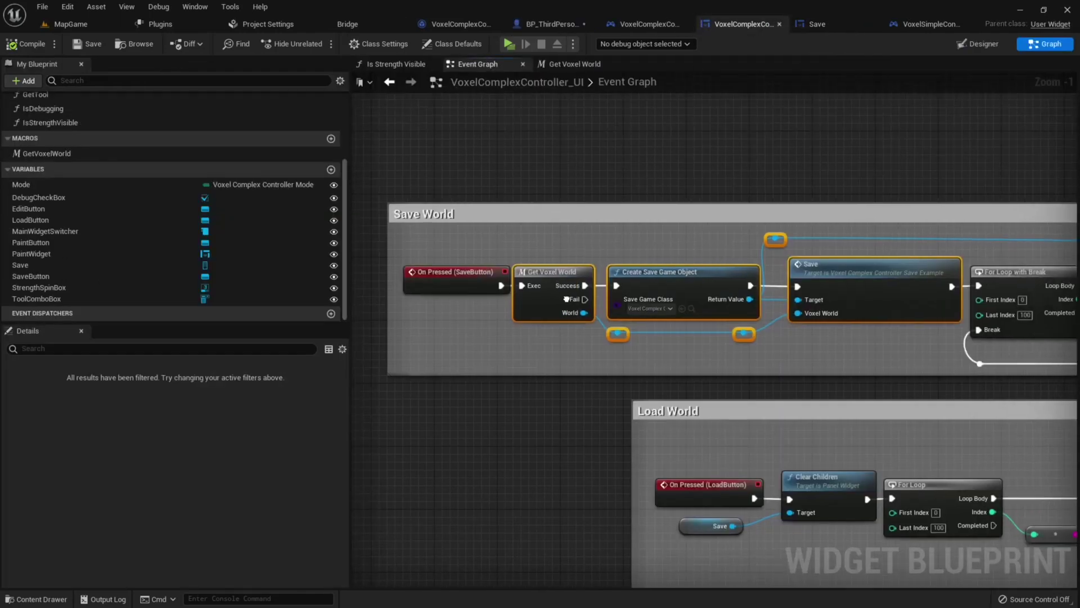
pyautogui.click(565, 226)
pyautogui.rightClick(545, 280)
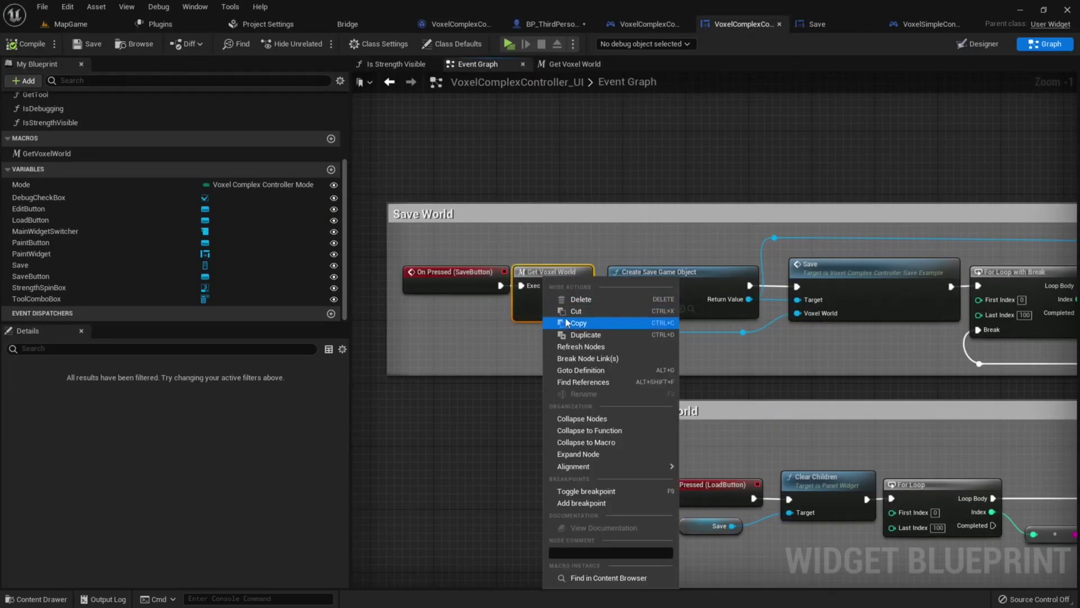
pyautogui.click(33, 153)
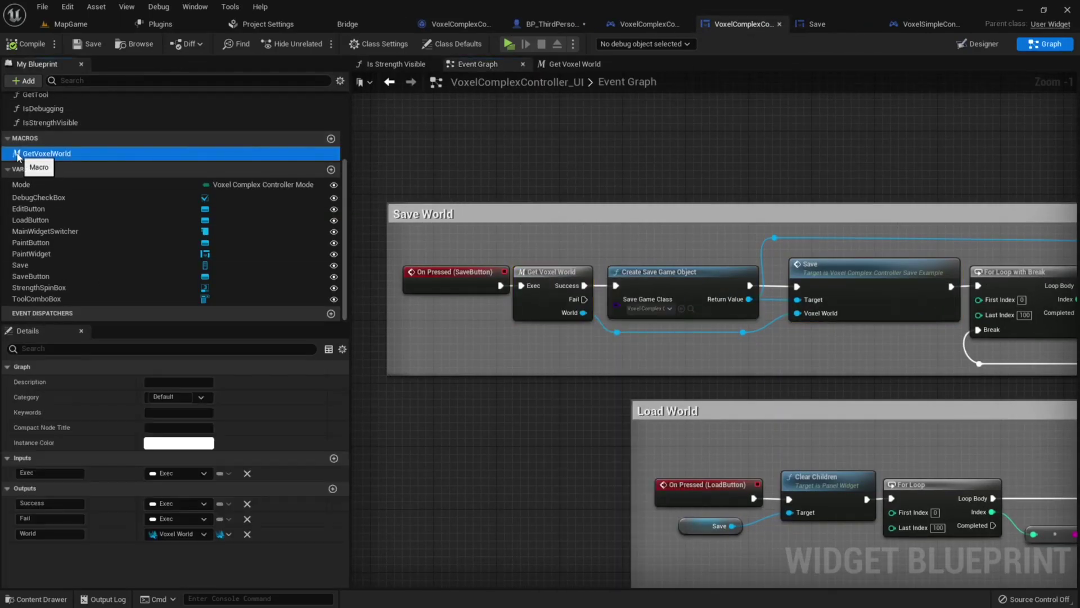
pyautogui.rightClick(20, 154)
pyautogui.click(52, 222)
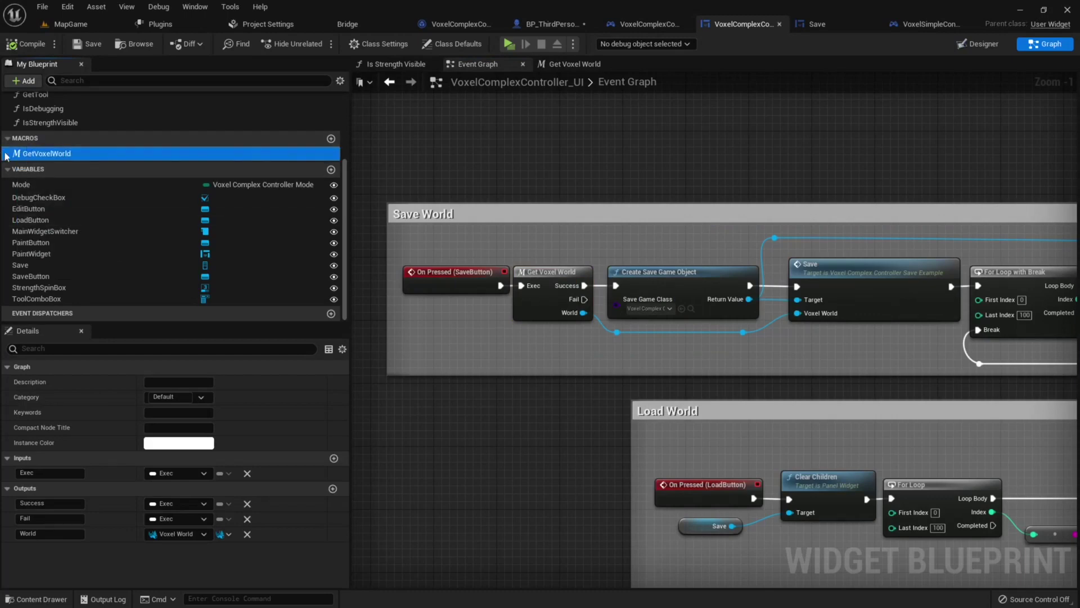
pyautogui.click(555, 24)
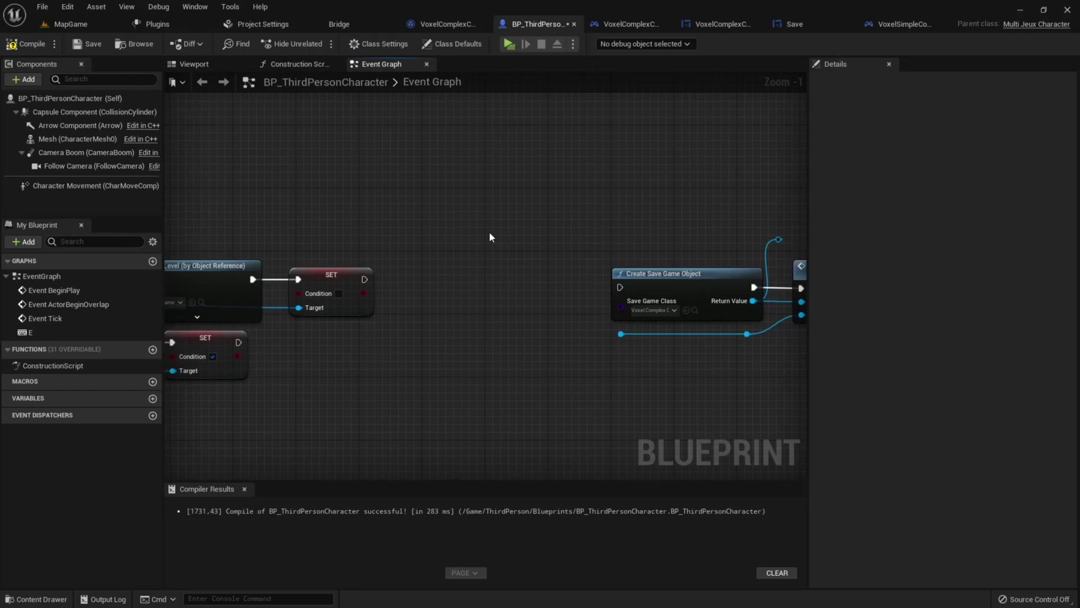
pyautogui.hotkey('ctrl', 'v')
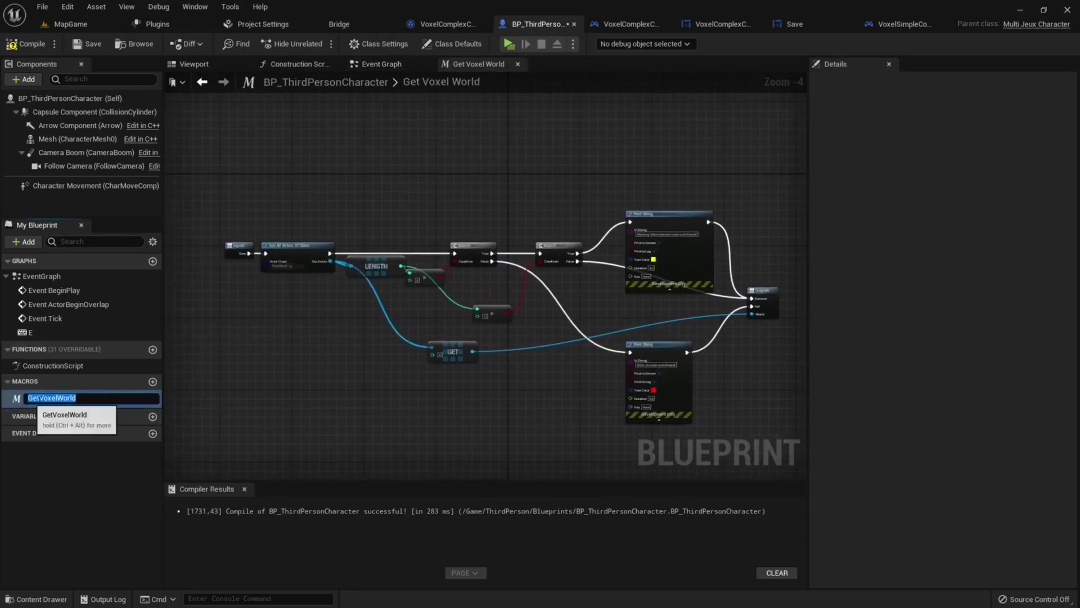
pyautogui.press('Return')
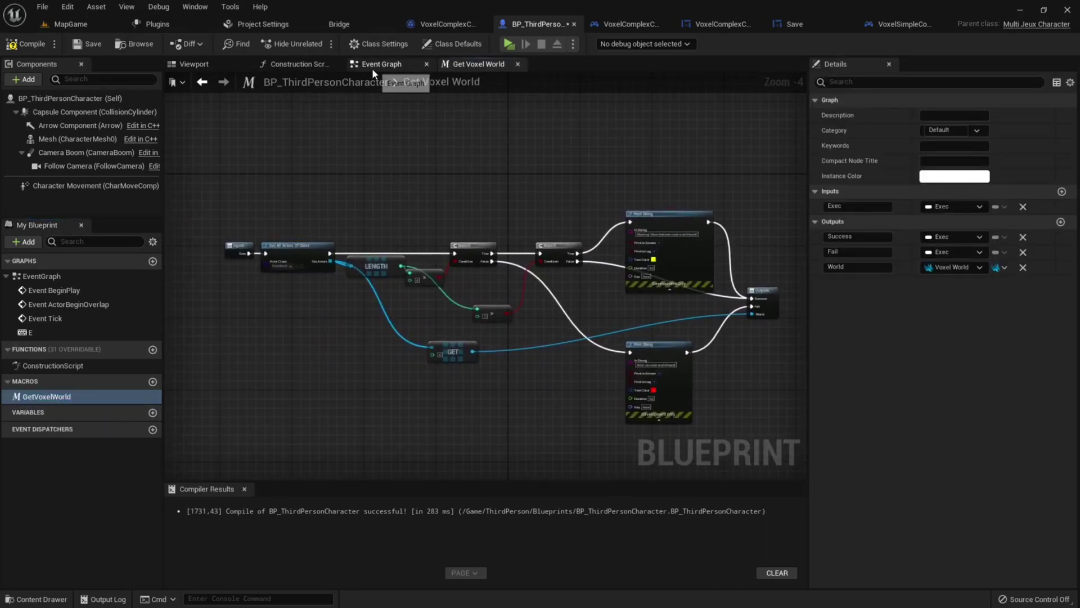
# Wire SET → Get Voxel World → Create Save Game Object, feed World into Save via a reroute
pyautogui.click(400, 66)
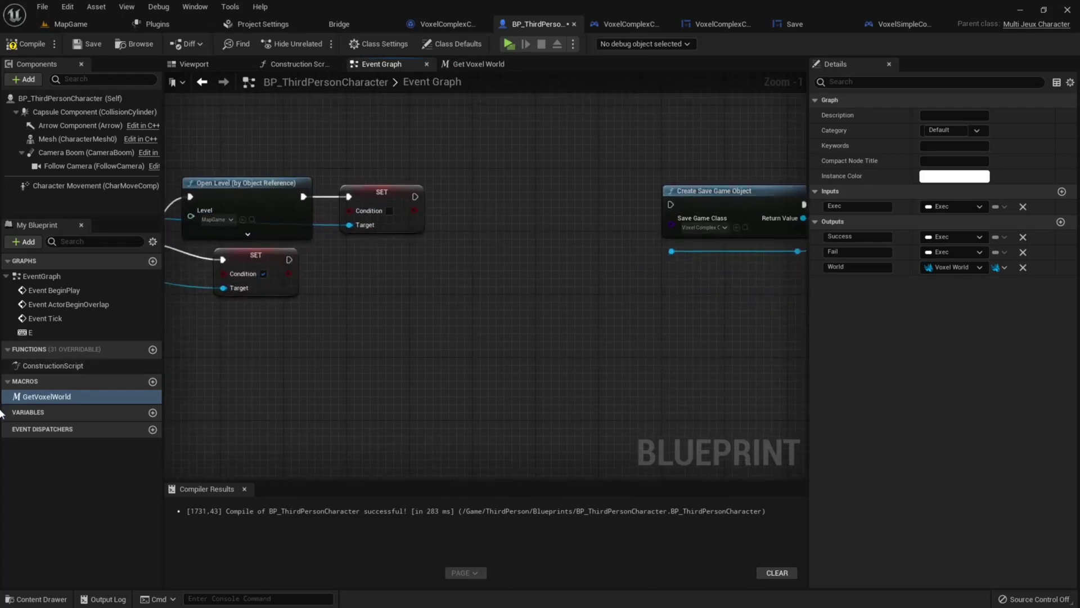
pyautogui.moveTo(34, 397); pyautogui.dragTo(481, 209)
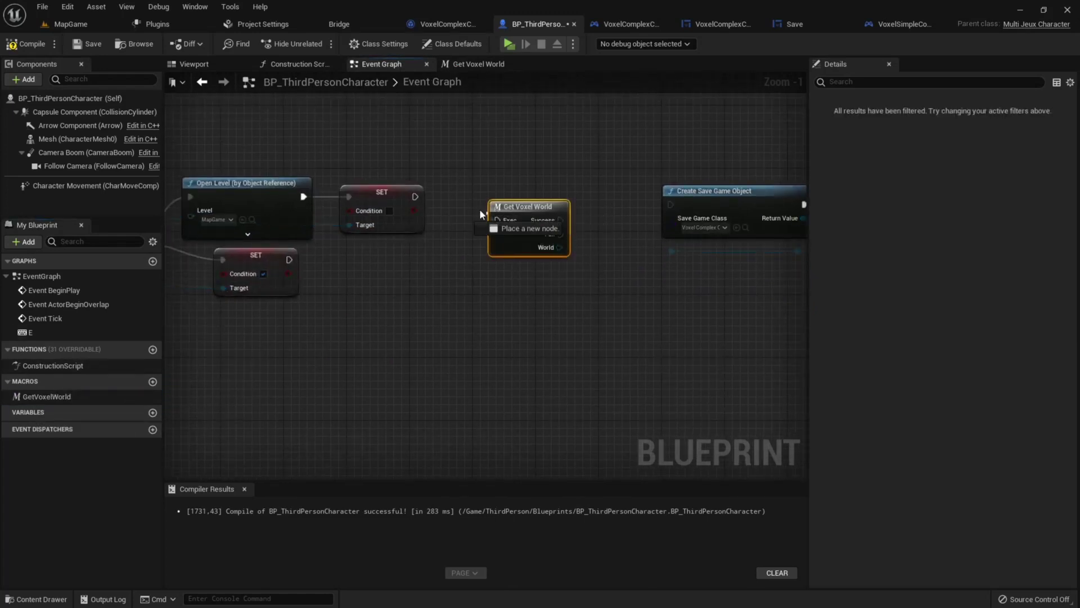
pyautogui.moveTo(415, 196)
pyautogui.mouseDown()
pyautogui.moveTo(495, 219)
pyautogui.moveTo(518, 195)
pyautogui.moveTo(670, 204)
pyautogui.mouseUp()
pyautogui.moveTo(551, 223); pyautogui.dragTo(670, 248)
pyautogui.moveTo(682, 224); pyautogui.dragTo(410, 193, button='right')
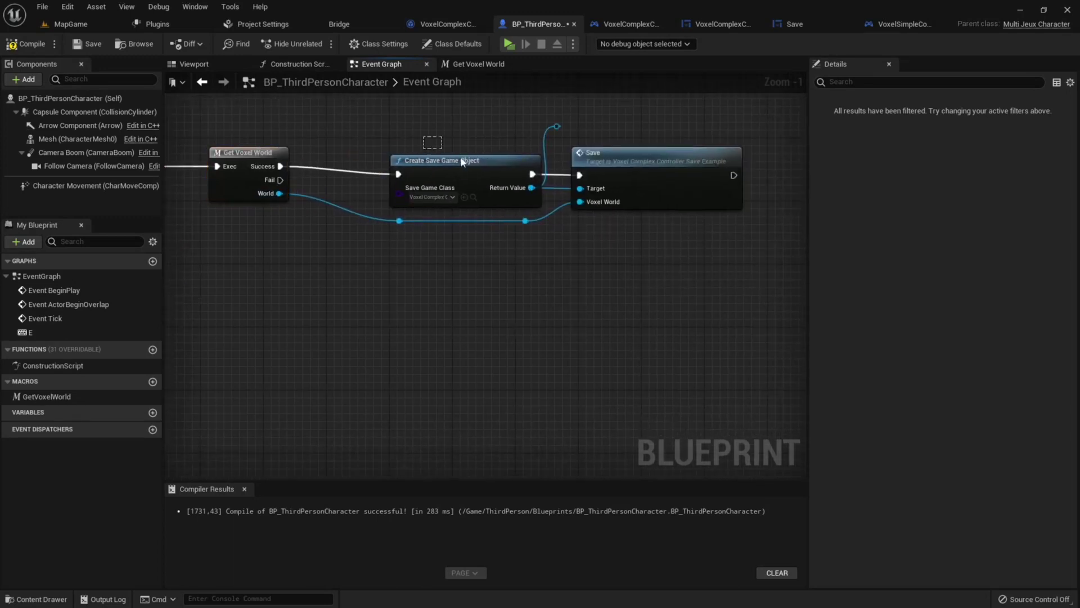
pyautogui.moveTo(461, 162); pyautogui.dragTo(745, 225)
pyautogui.moveTo(664, 154); pyautogui.dragTo(632, 147)
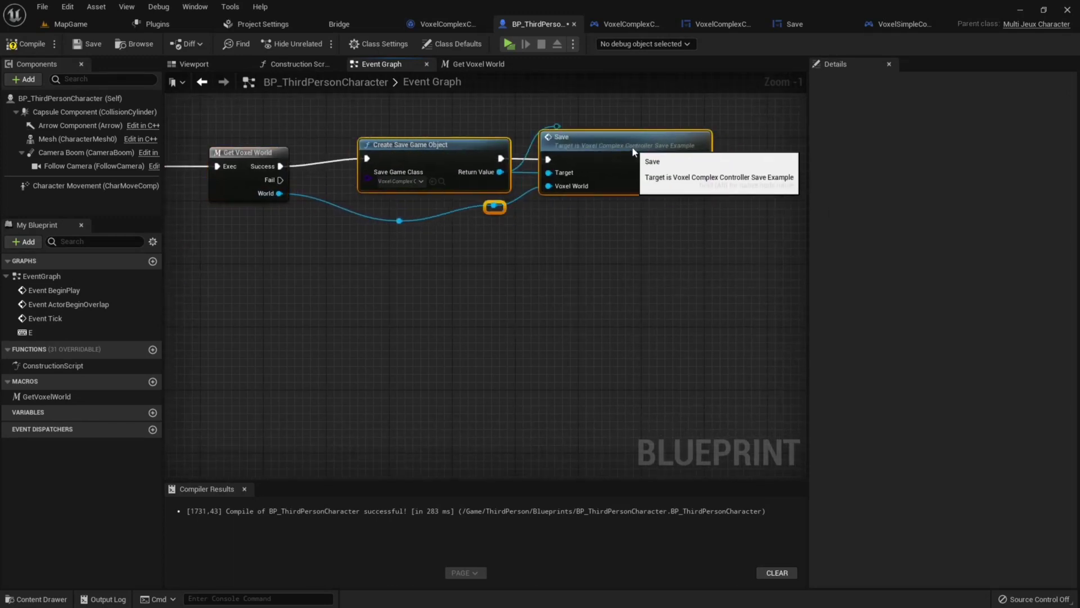
pyautogui.doubleClick(400, 222)
pyautogui.moveTo(358, 217); pyautogui.dragTo(356, 218)
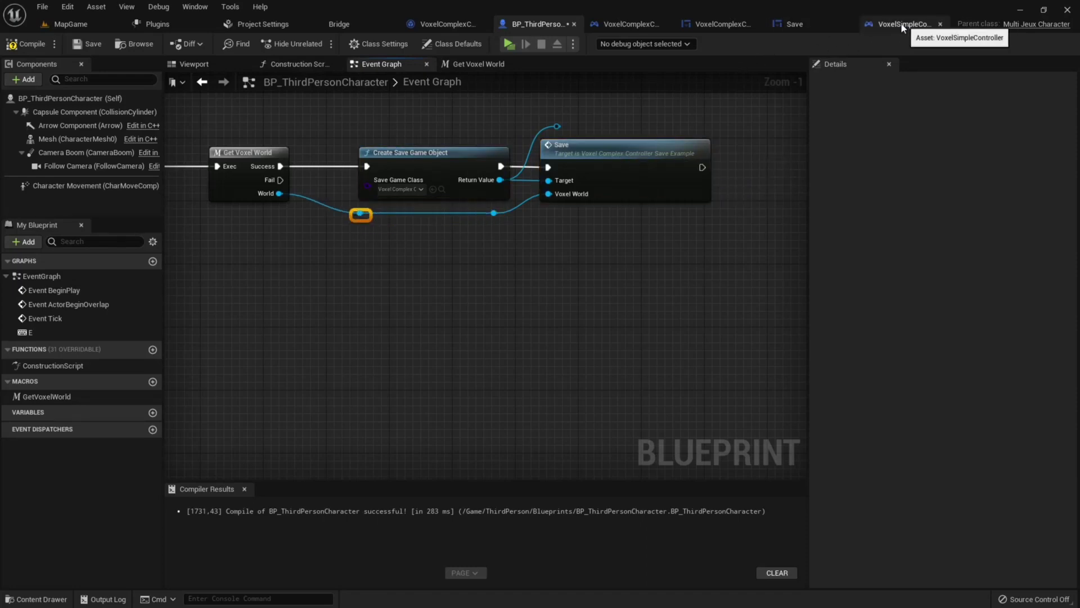
pyautogui.click(810, 24)
# Inspect the widget's Does Save Game Exist, Save Game to Slot, Branch and Print String nodes
pyautogui.click(732, 24)
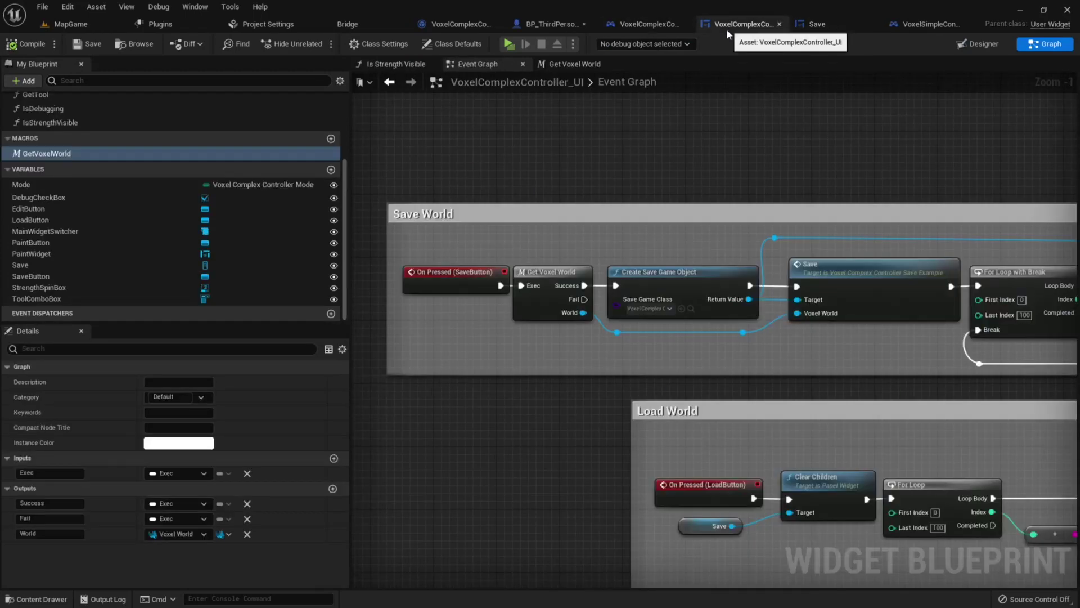
pyautogui.moveTo(621, 240); pyautogui.dragTo(589, 268, button='right')
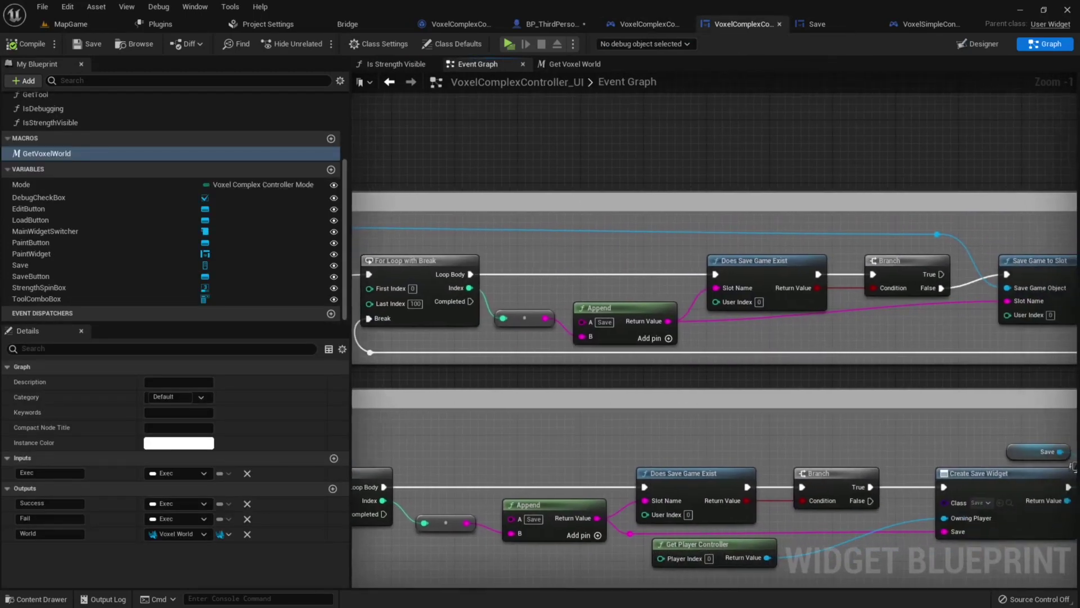
pyautogui.moveTo(507, 247)
pyautogui.mouseDown(button='right')
pyautogui.moveTo(722, 298)
pyautogui.moveTo(491, 201)
pyautogui.mouseUp(button='right')
pyautogui.moveTo(491, 201); pyautogui.dragTo(551, 290)
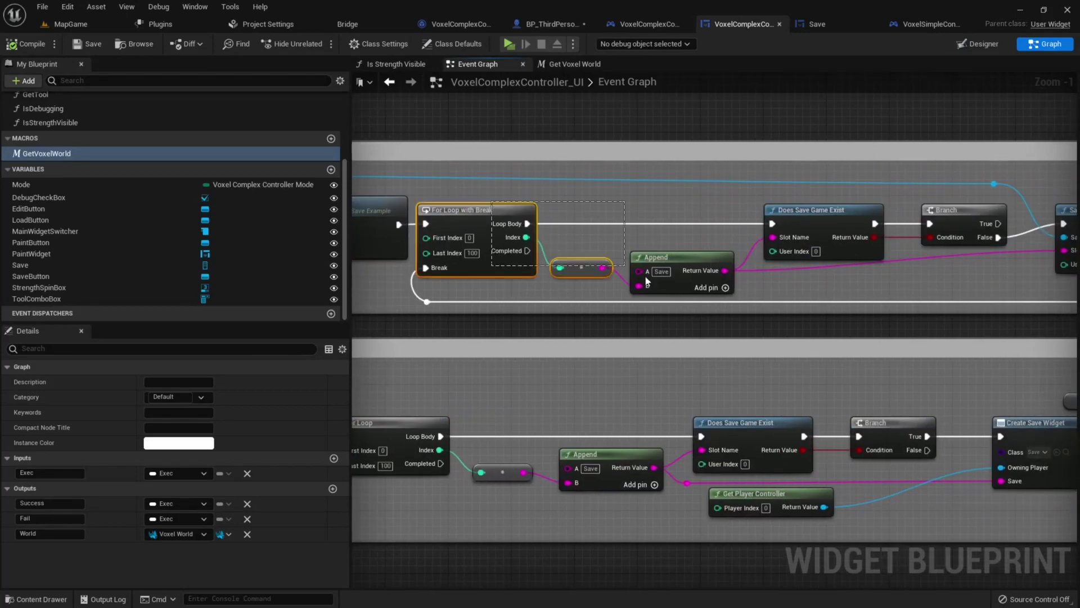
pyautogui.moveTo(552, 290); pyautogui.dragTo(569, 202, button='right')
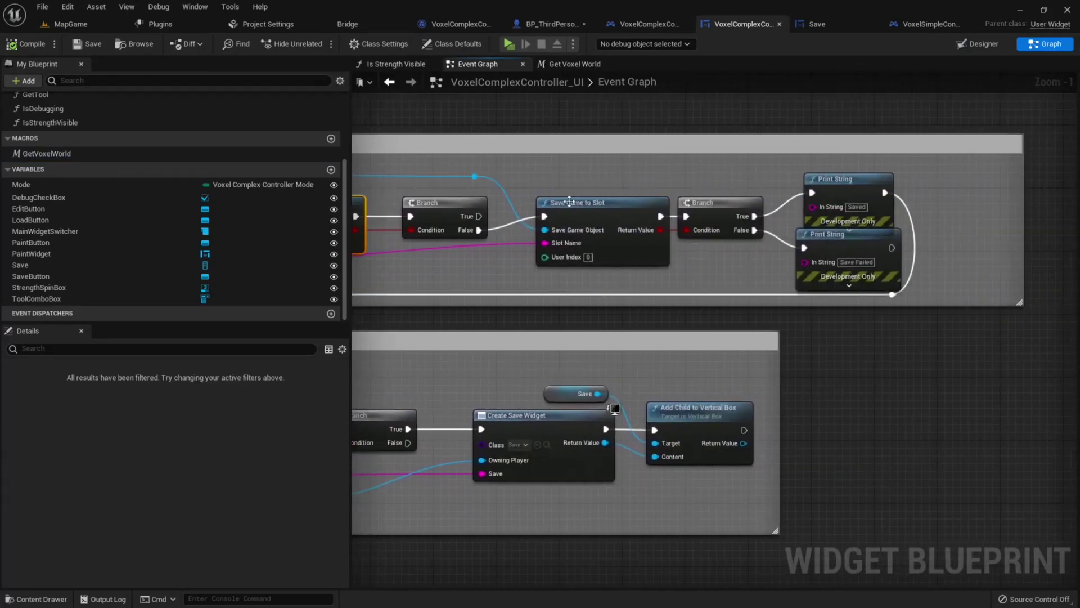
pyautogui.moveTo(584, 161); pyautogui.dragTo(867, 291)
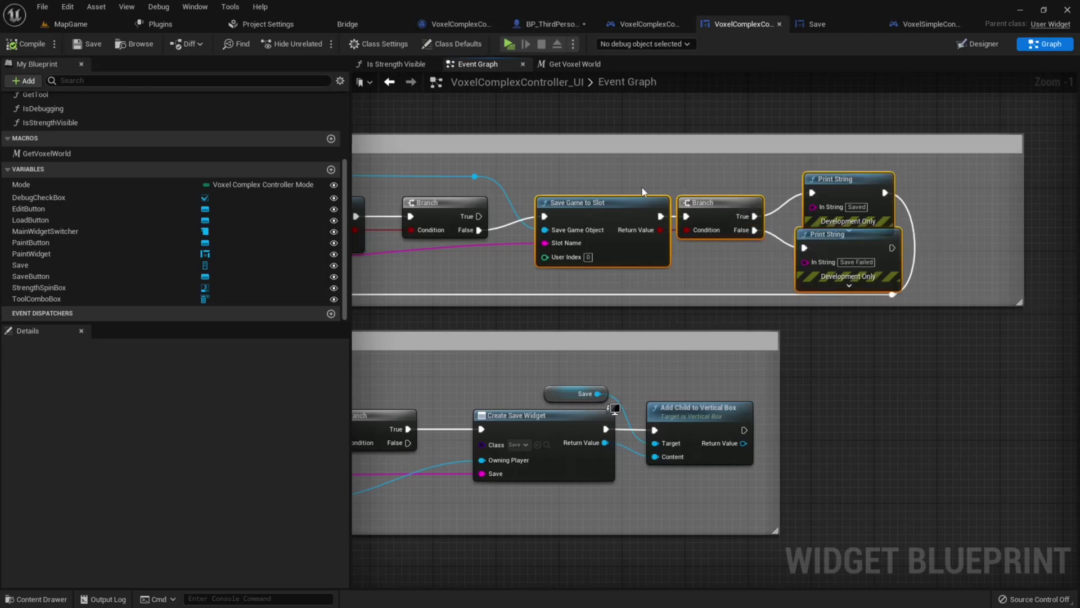
pyautogui.moveTo(578, 172); pyautogui.dragTo(708, 251)
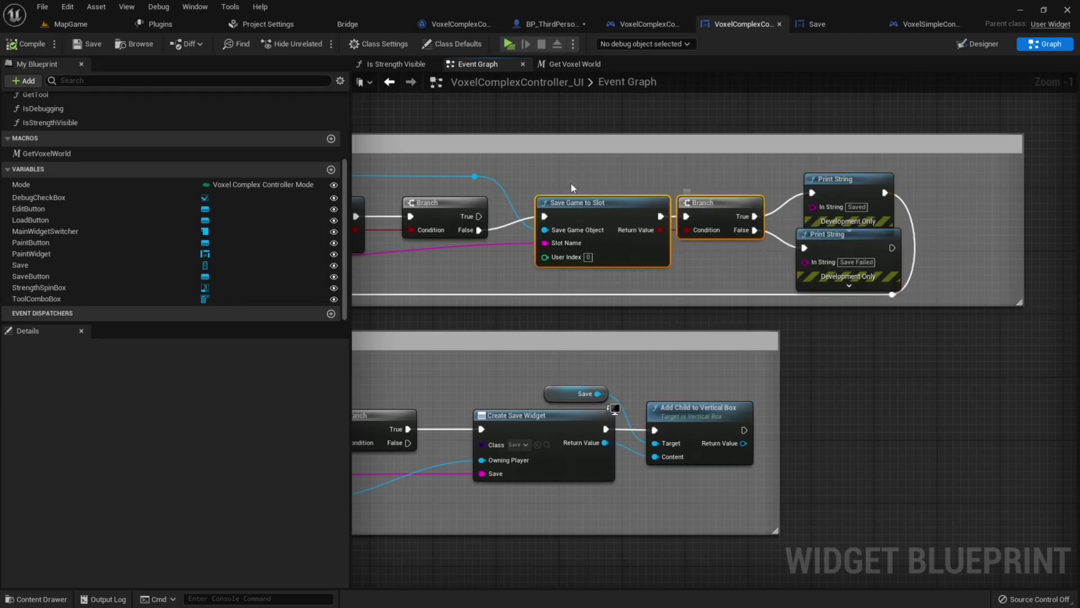
pyautogui.rightClick(573, 208)
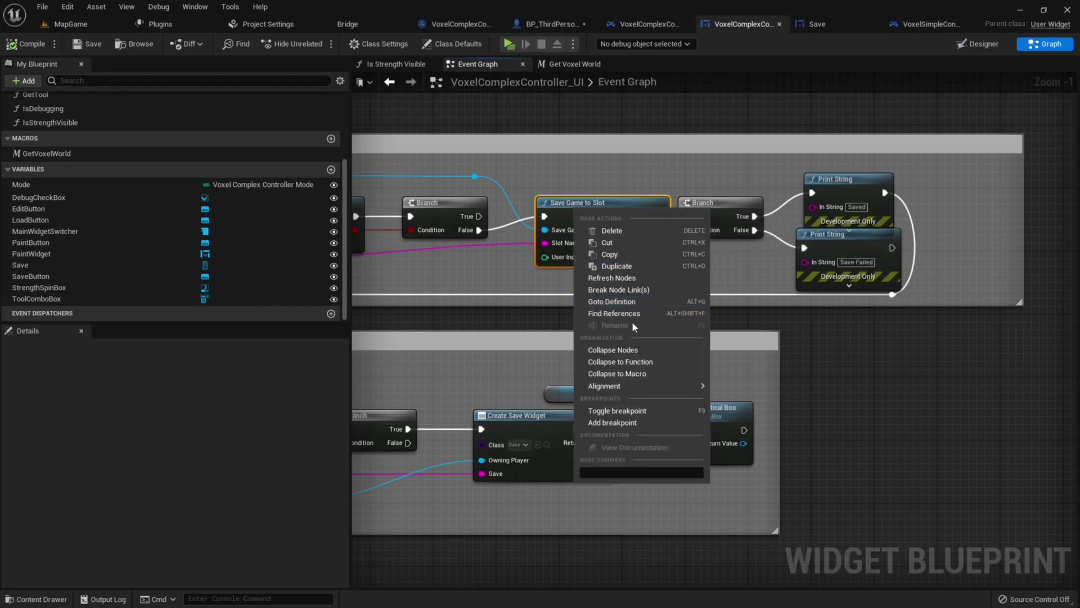
pyautogui.click(610, 254)
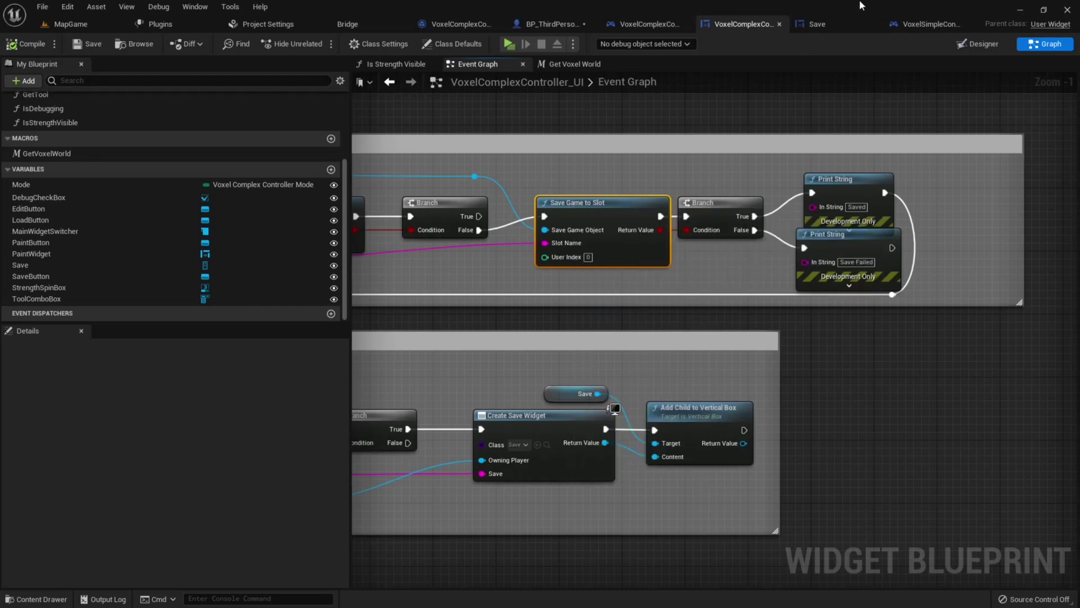
pyautogui.click(572, 23)
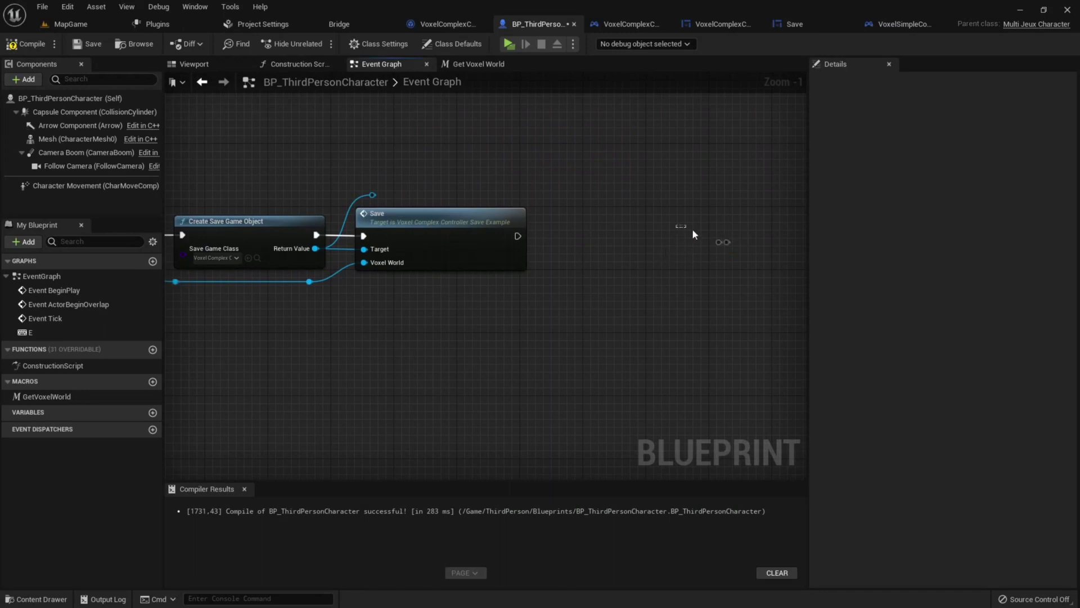
# Add Save Game to Slot after Save, fed the save object, with slot name 'teste'
pyautogui.moveTo(518, 236); pyautogui.dragTo(540, 234)
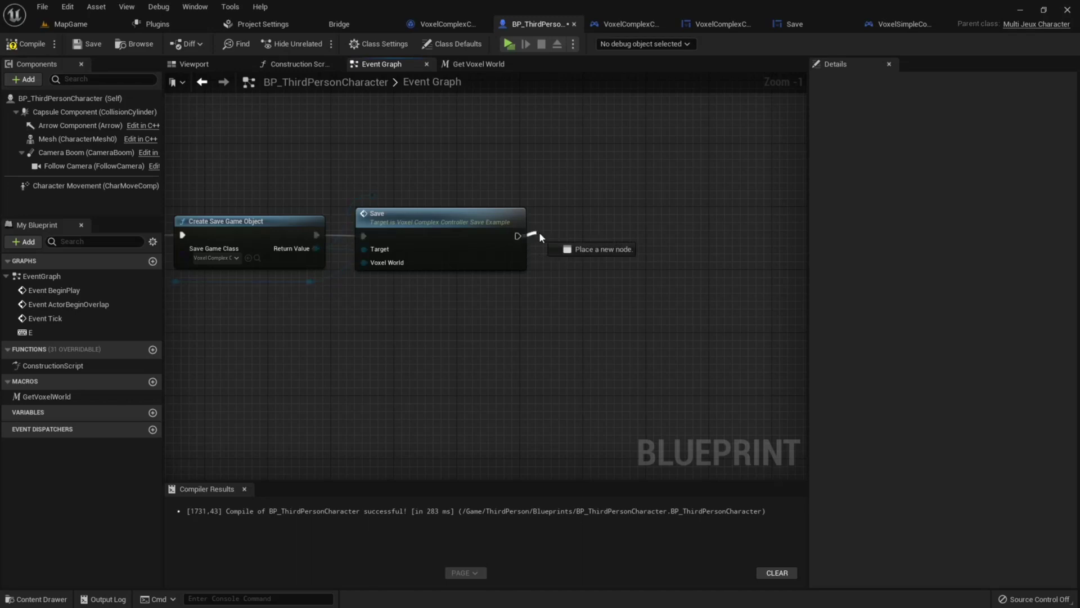
pyautogui.write('sa')
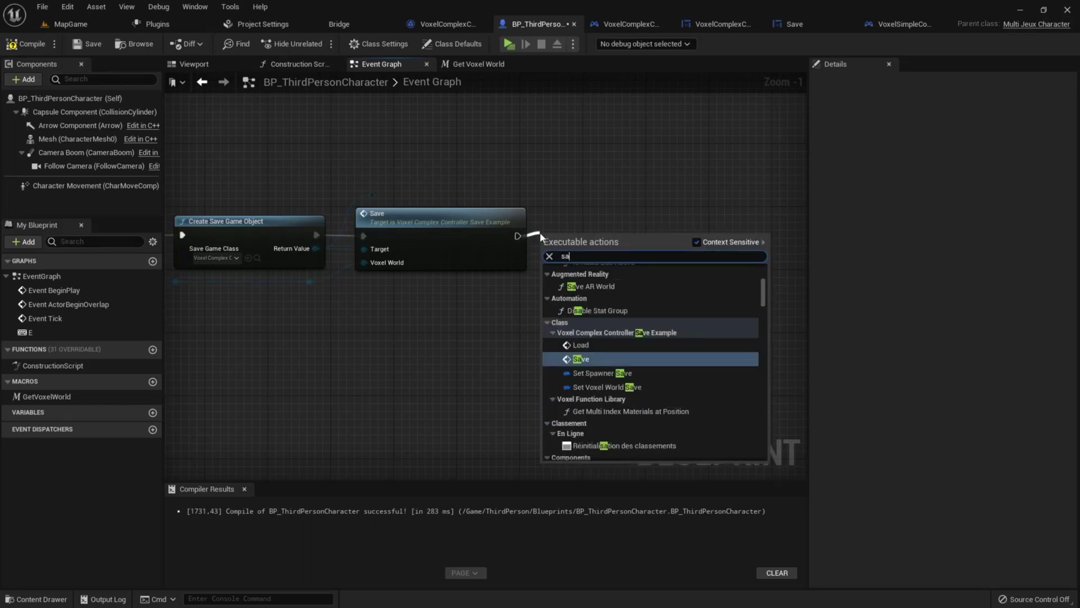
pyautogui.write('ve')
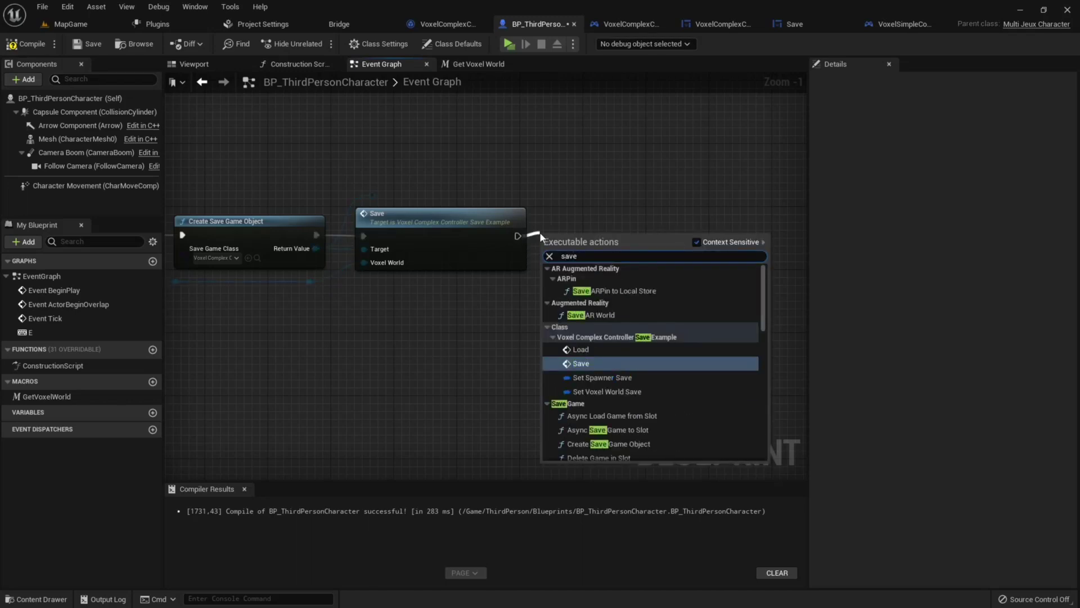
pyautogui.write(' ga')
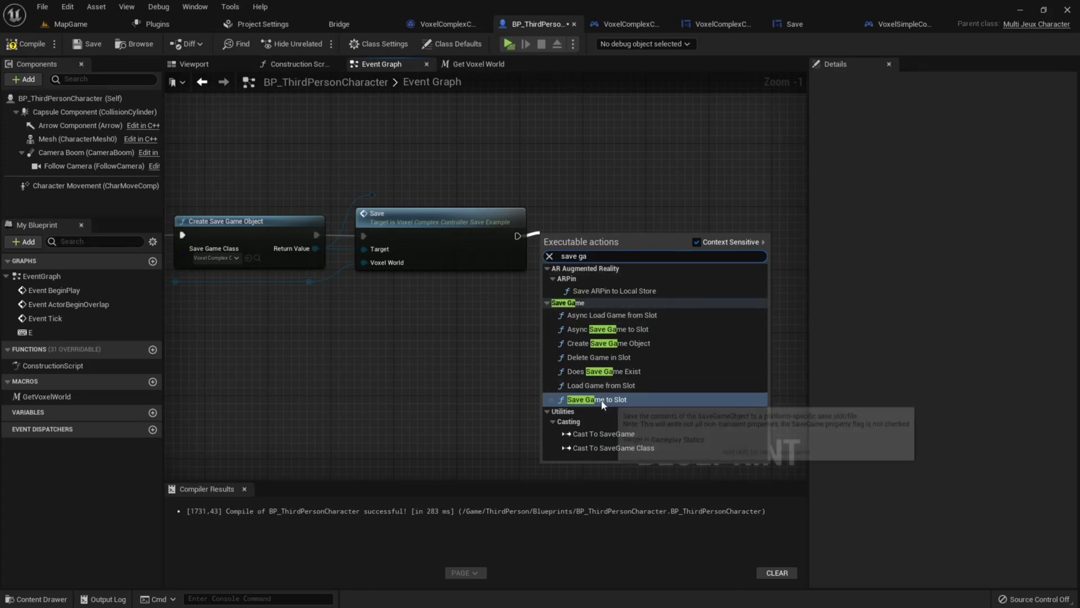
pyautogui.click(604, 400)
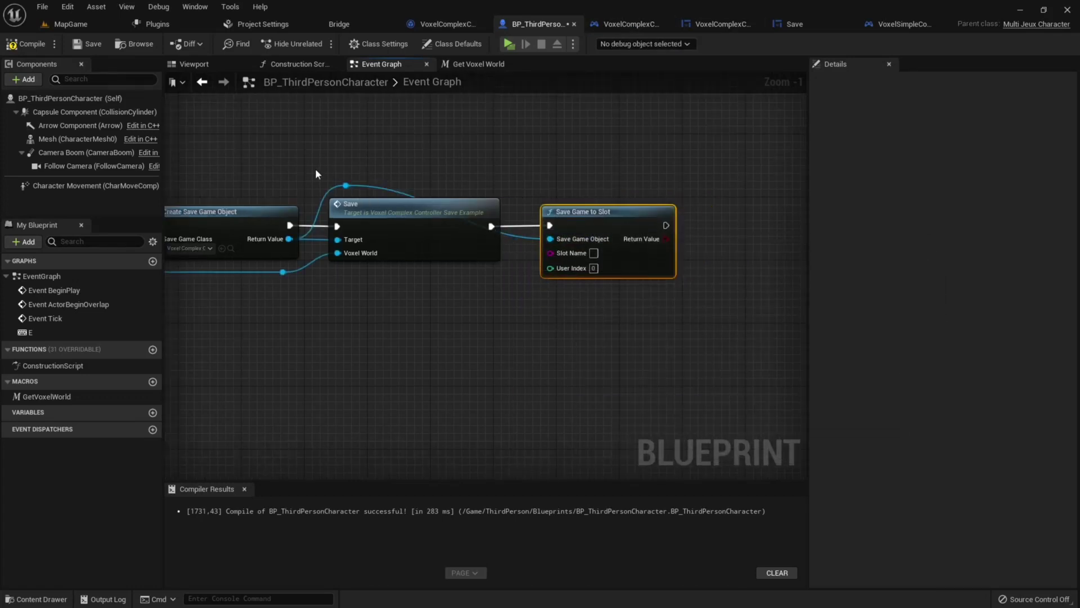
pyautogui.moveTo(347, 187); pyautogui.dragTo(344, 293)
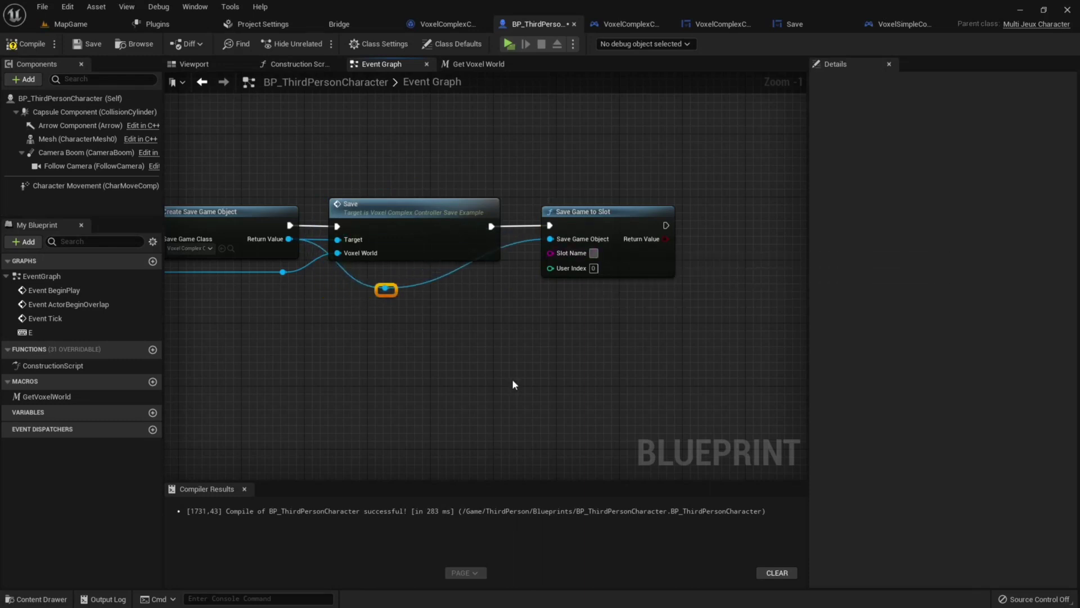
pyautogui.write('teste')
pyautogui.click(527, 389)
# Reposition the reroute knot and review each node from Get Voxel World to Save Game to Slot
pyautogui.moveTo(457, 352); pyautogui.dragTo(497, 354, button='right')
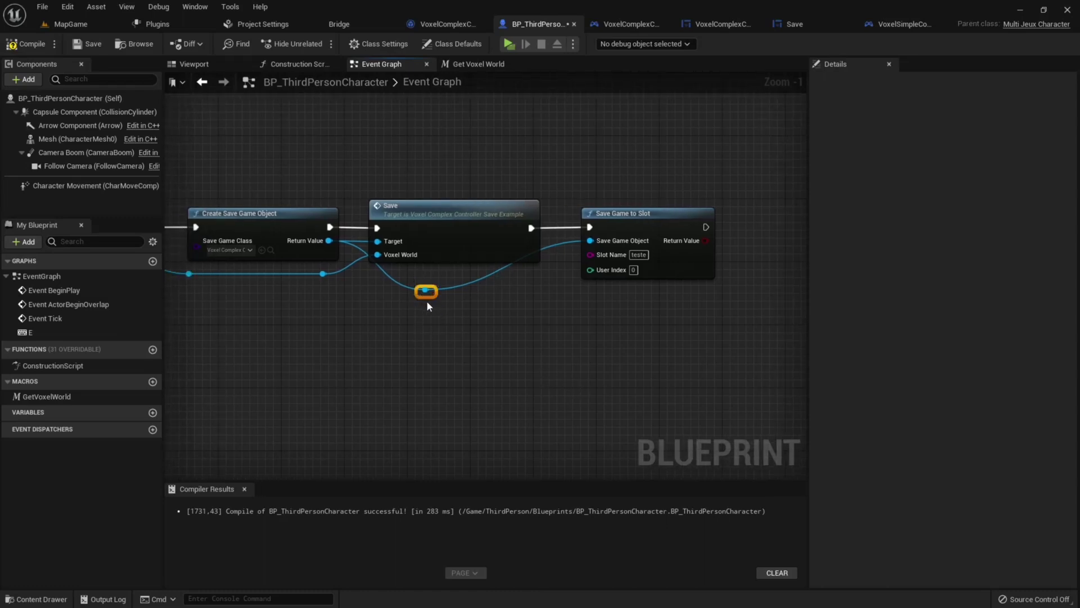
pyautogui.moveTo(419, 297); pyautogui.dragTo(361, 286)
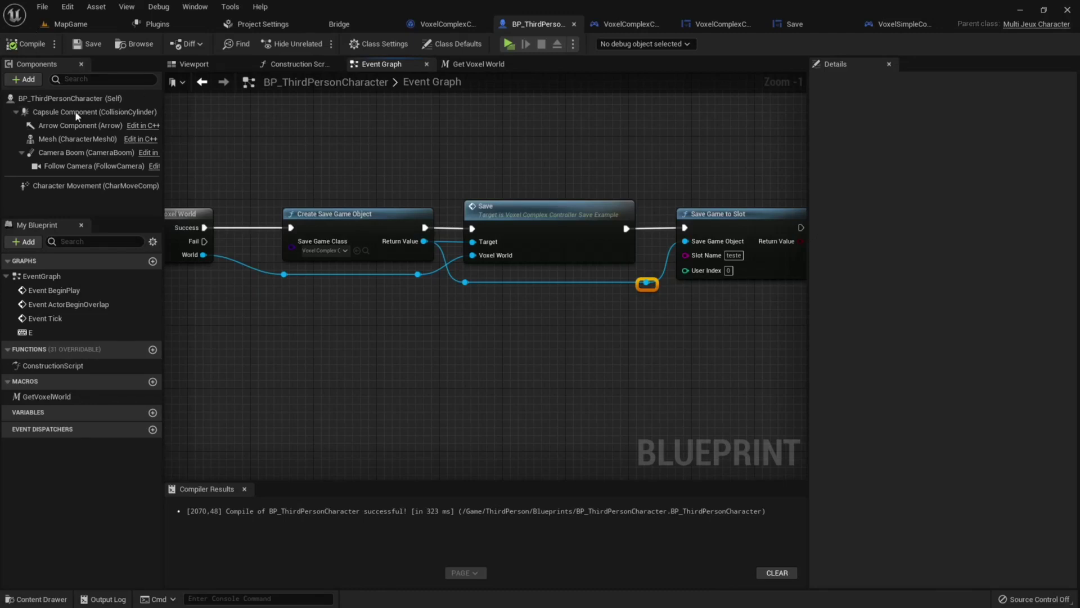
pyautogui.moveTo(174, 261); pyautogui.dragTo(366, 260, button='right')
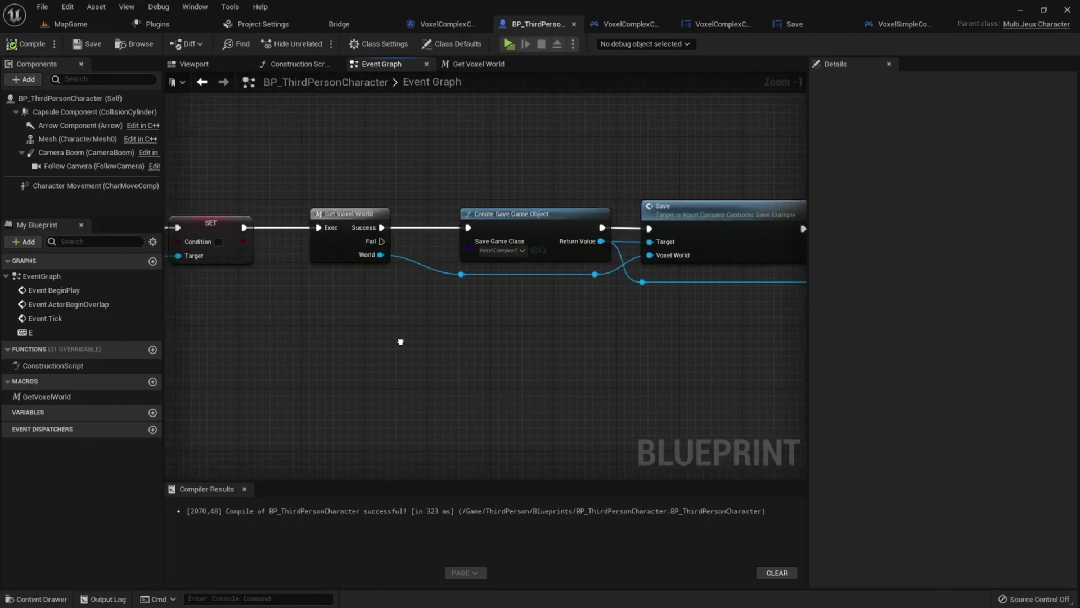
pyautogui.moveTo(350, 167); pyautogui.dragTo(364, 244)
pyautogui.moveTo(398, 325); pyautogui.dragTo(285, 328, button='right')
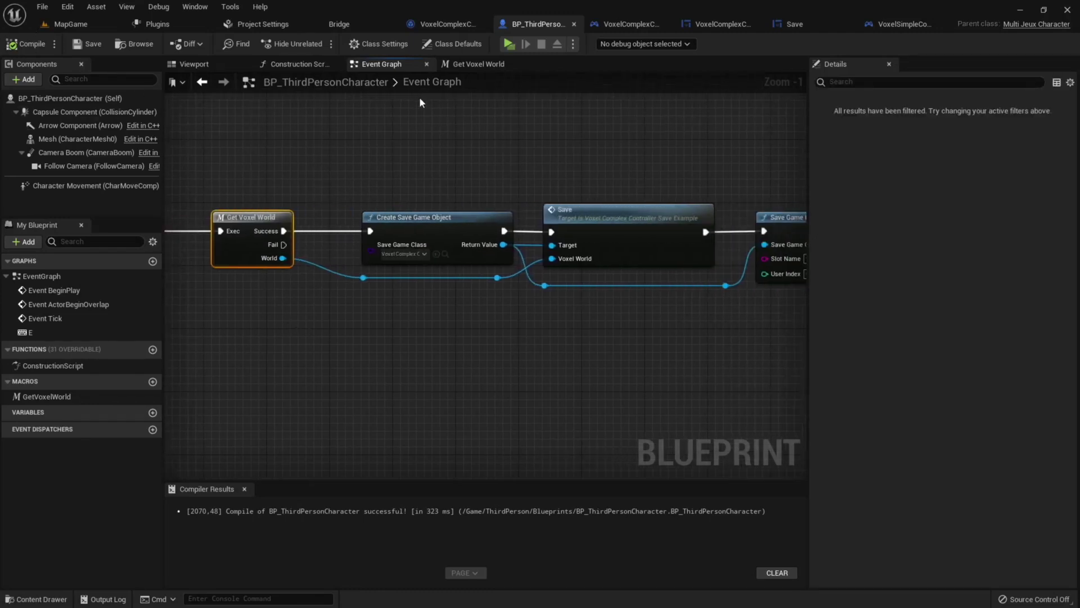
pyautogui.moveTo(367, 151); pyautogui.dragTo(420, 241)
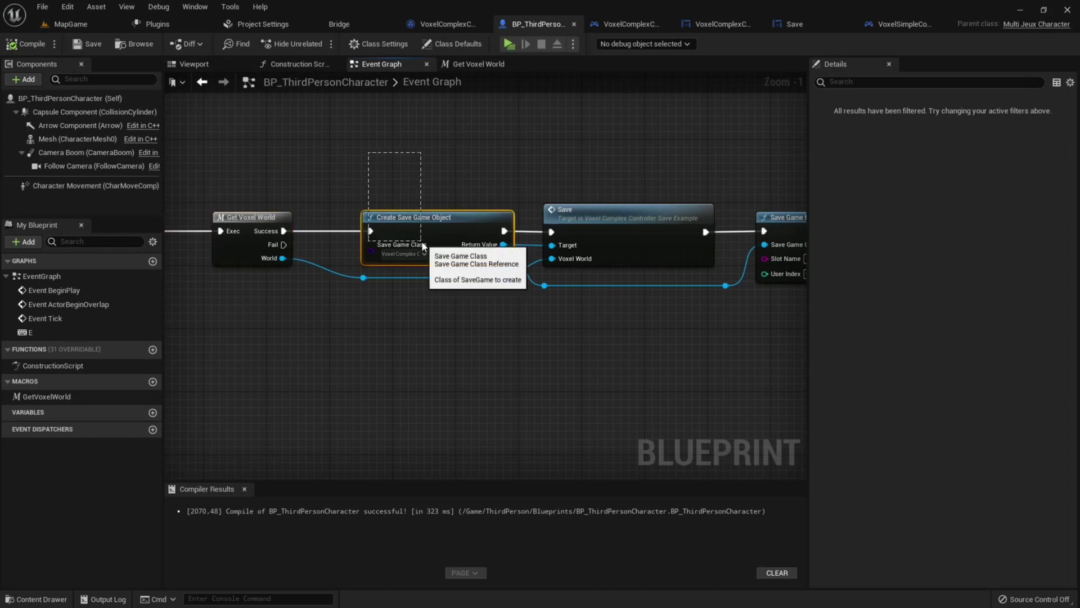
pyautogui.moveTo(530, 184); pyautogui.dragTo(596, 282)
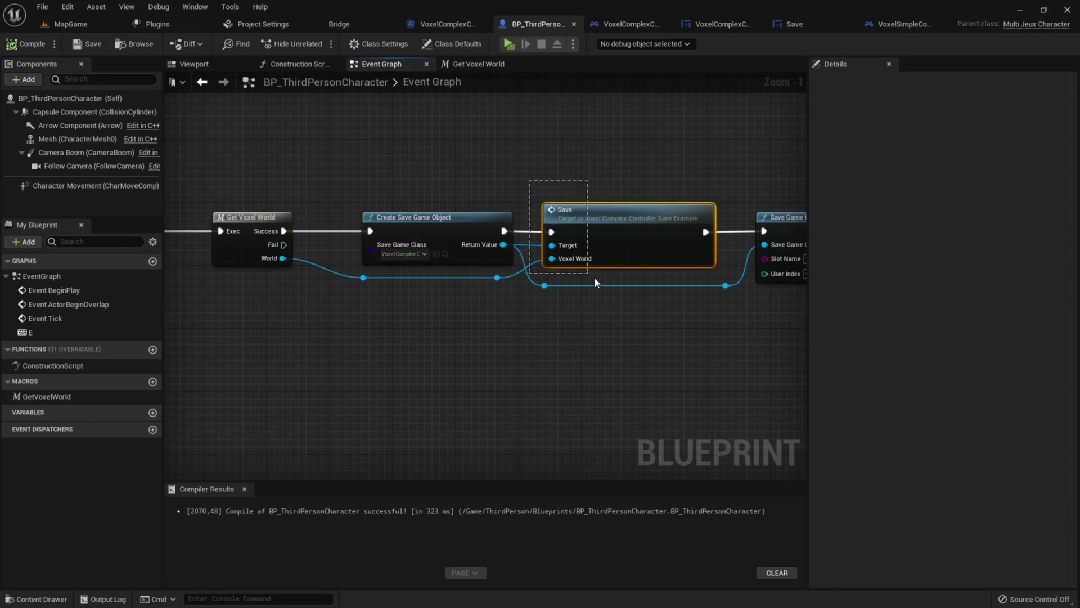
pyautogui.click(607, 252)
pyautogui.moveTo(640, 319); pyautogui.dragTo(434, 289, button='right')
pyautogui.moveTo(542, 142)
pyautogui.mouseDown()
pyautogui.moveTo(638, 277)
pyautogui.moveTo(671, 279)
pyautogui.mouseUp()
pyautogui.moveTo(187, 333)
pyautogui.mouseDown(button='right')
pyautogui.moveTo(438, 289)
pyautogui.moveTo(666, 382)
pyautogui.mouseUp(button='right')
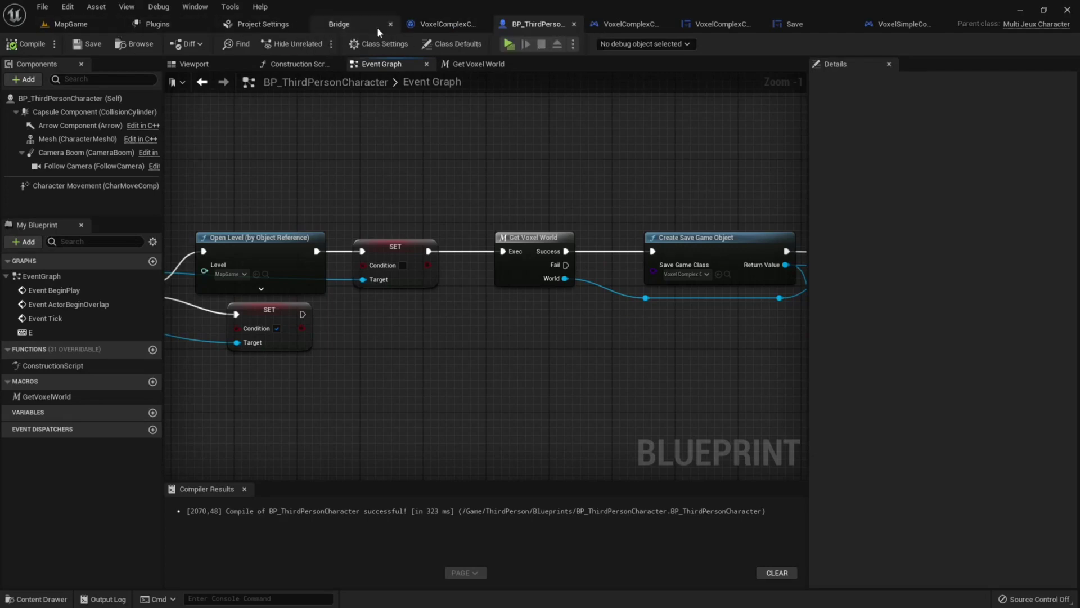
# Open the MapGame level blueprint and add a Does Save Game Exist node after BeginPlay
pyautogui.click(52, 20)
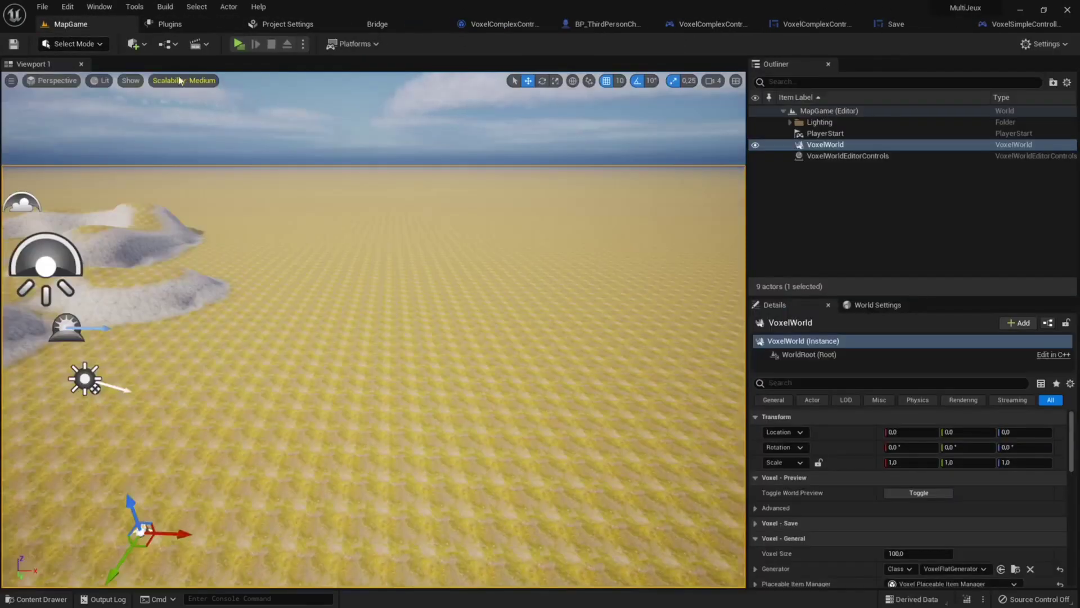
pyautogui.click(167, 43)
pyautogui.click(194, 123)
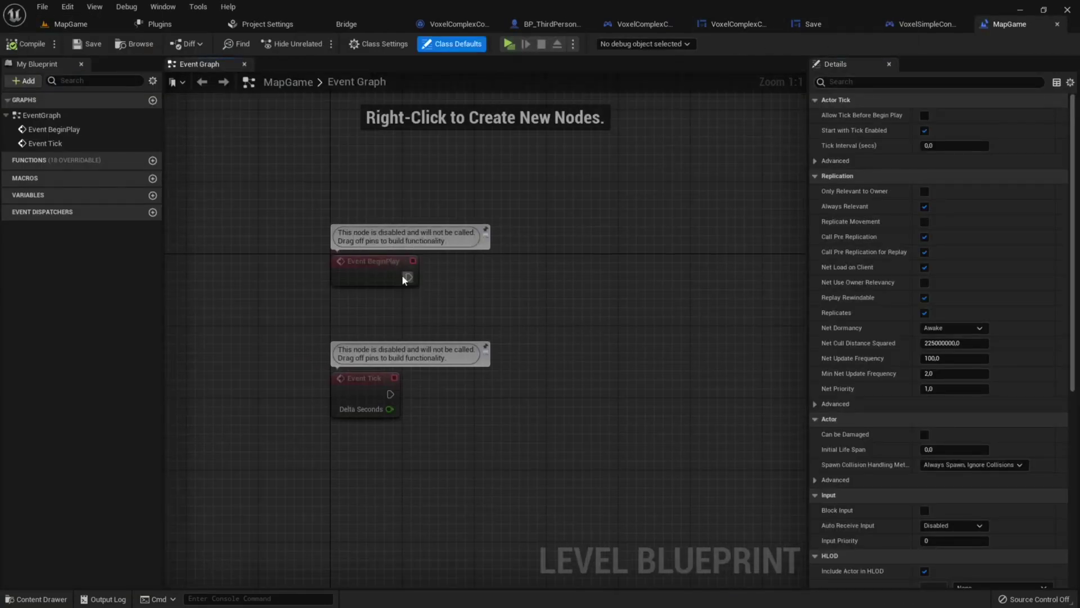
pyautogui.moveTo(409, 276); pyautogui.dragTo(447, 274)
pyautogui.write('does')
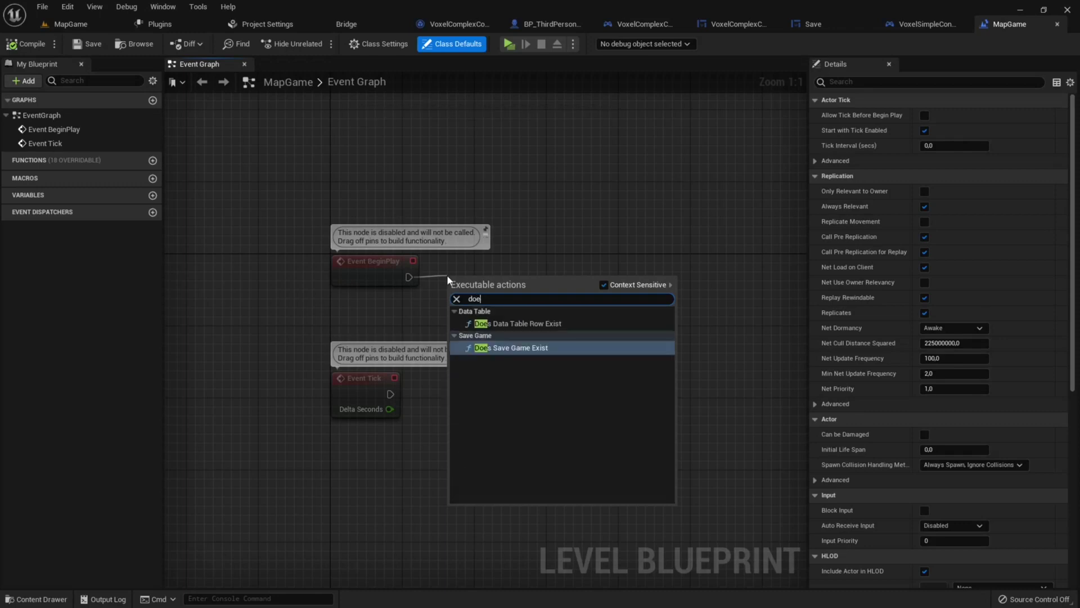
pyautogui.click(511, 349)
pyautogui.moveTo(507, 279); pyautogui.dragTo(507, 260)
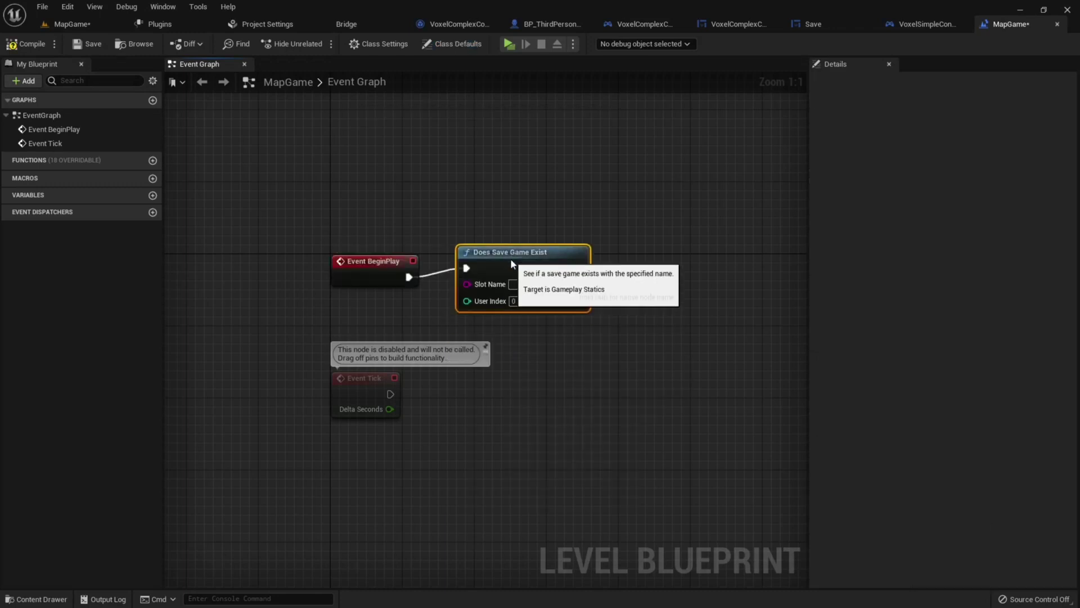
# Copy the 'teste' slot name from Save Game to Slot and paste it into Does Save Game Exist
pyautogui.click(543, 25)
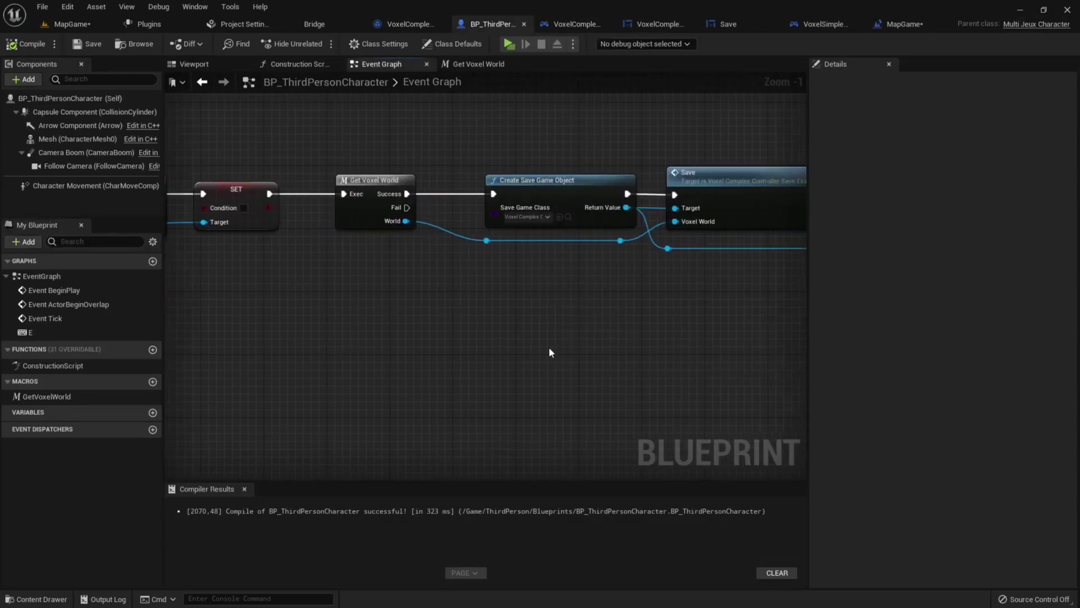
pyautogui.moveTo(532, 308); pyautogui.dragTo(615, 266, button='right')
pyautogui.click(621, 241)
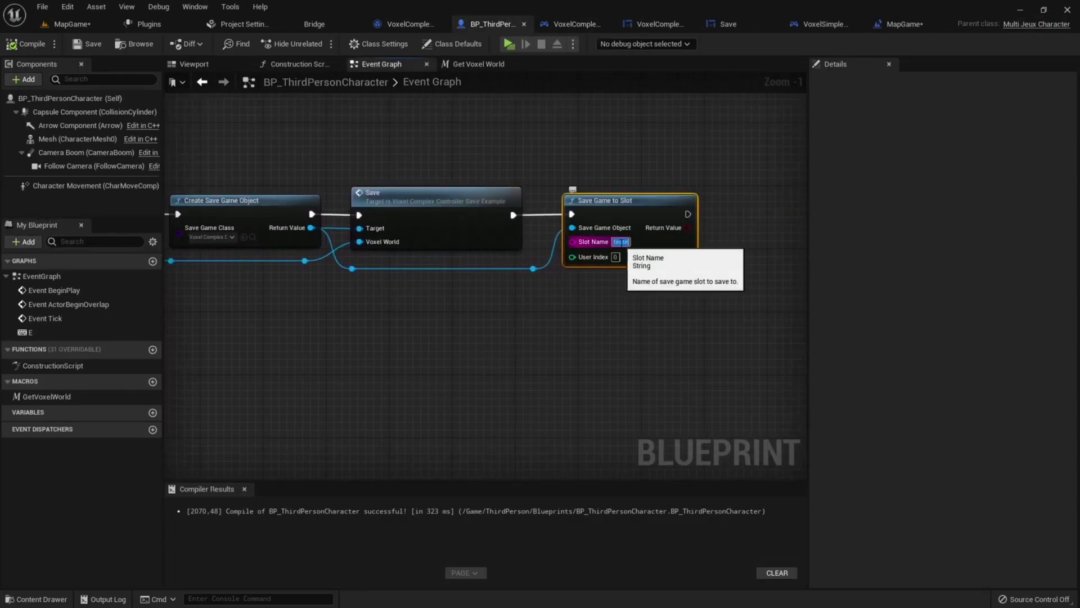
pyautogui.rightClick(621, 243)
pyautogui.click(653, 291)
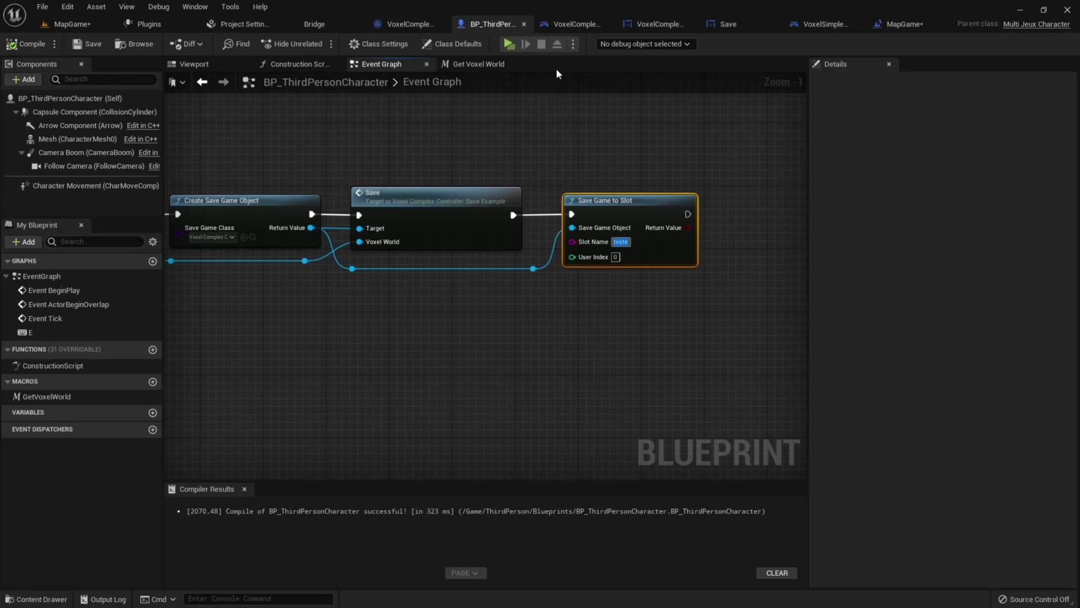
pyautogui.click(409, 24)
pyautogui.click(931, 23)
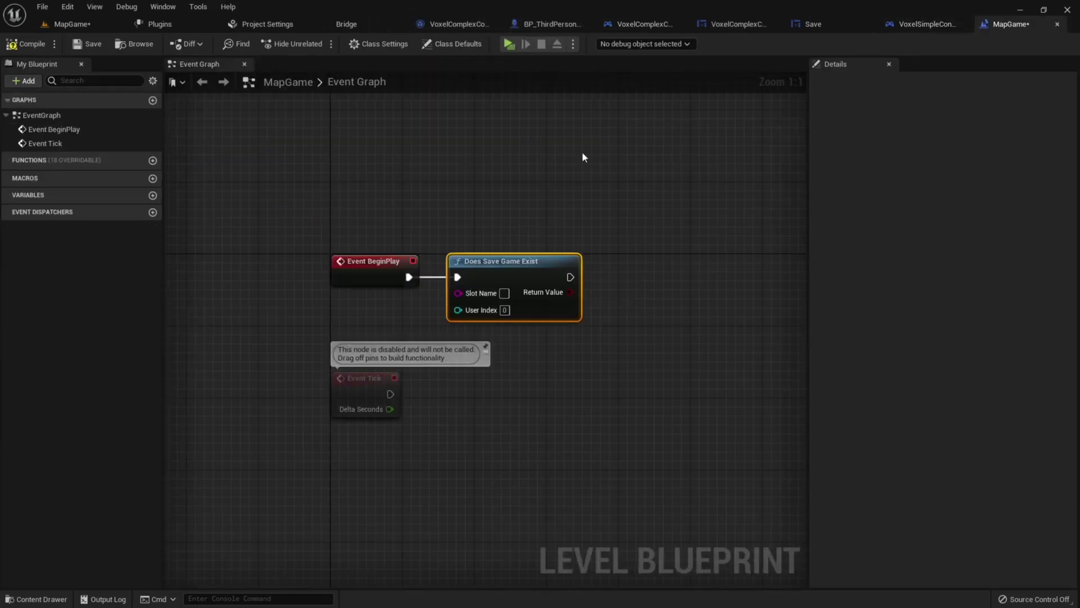
pyautogui.rightClick(504, 293)
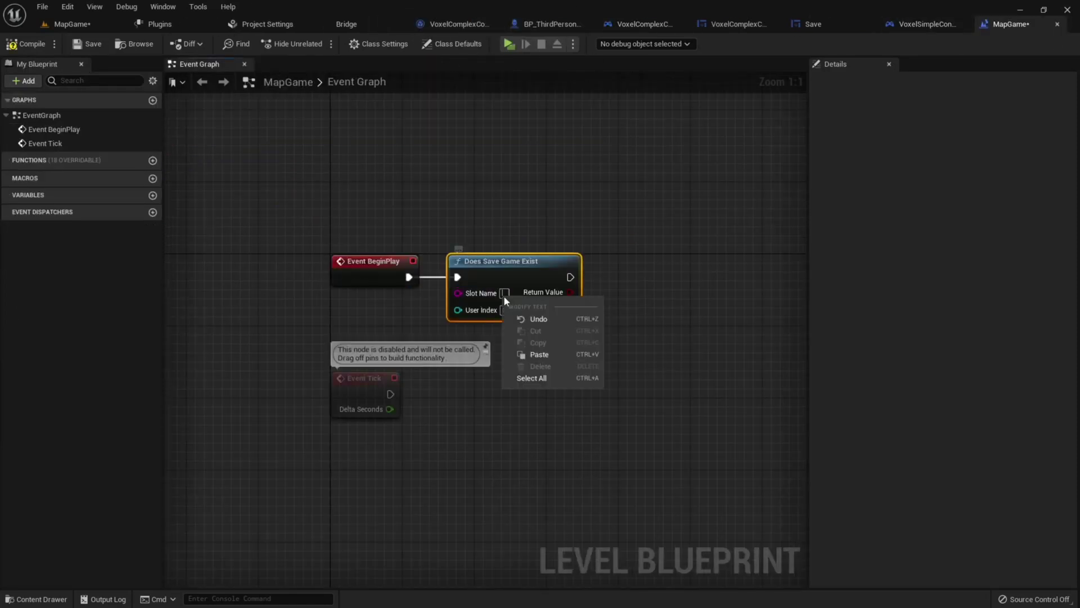
pyautogui.click(538, 353)
# Feed the check's Return Value into a new Branch node
pyautogui.moveTo(537, 348); pyautogui.dragTo(445, 346, button='right')
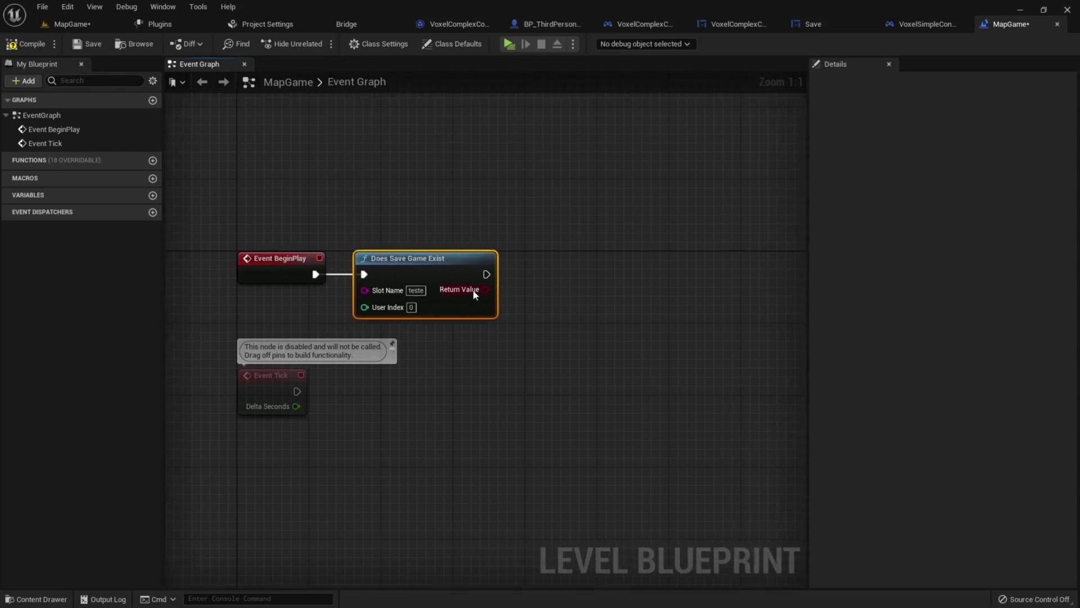
pyautogui.moveTo(485, 290); pyautogui.dragTo(525, 290)
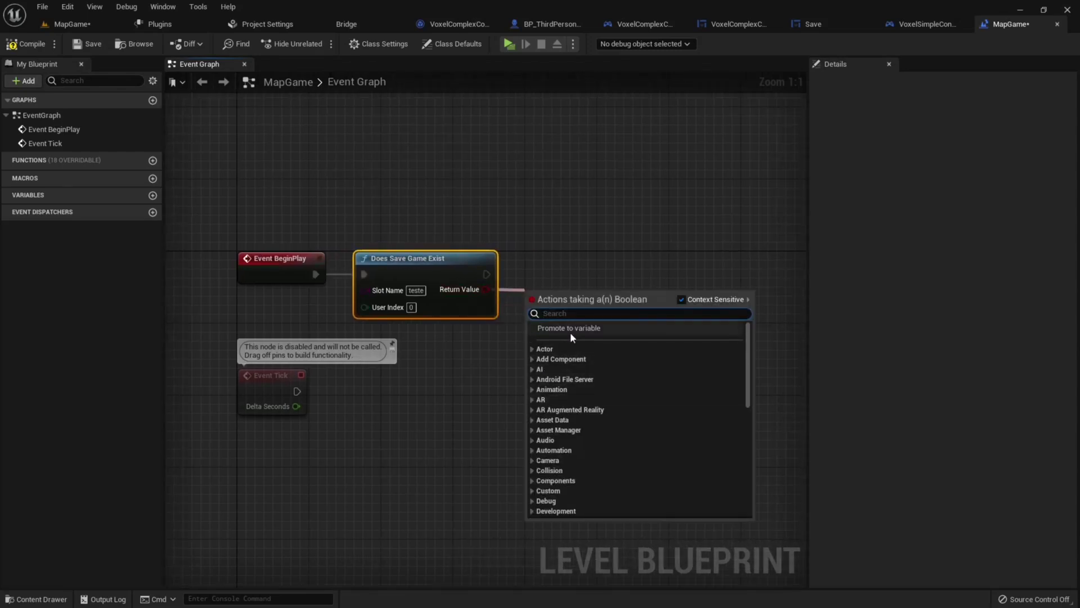
pyautogui.write('b')
pyautogui.click(578, 460)
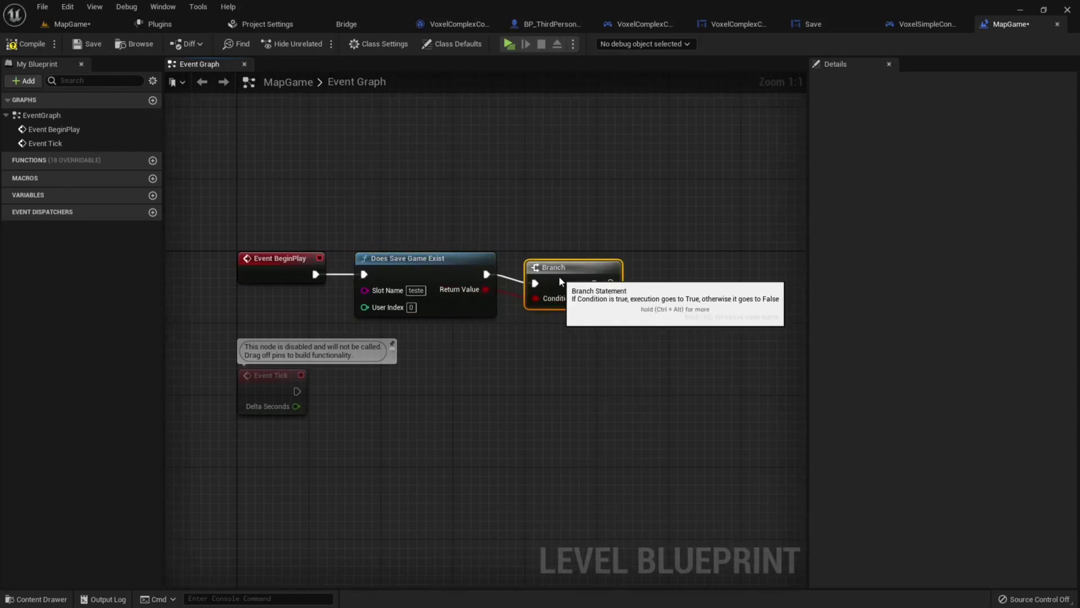
# Add Load Game from Slot on the Branch's True path with slot name 'teste'
pyautogui.moveTo(552, 309); pyautogui.dragTo(349, 367, button='right')
pyautogui.moveTo(418, 294); pyautogui.dragTo(460, 294)
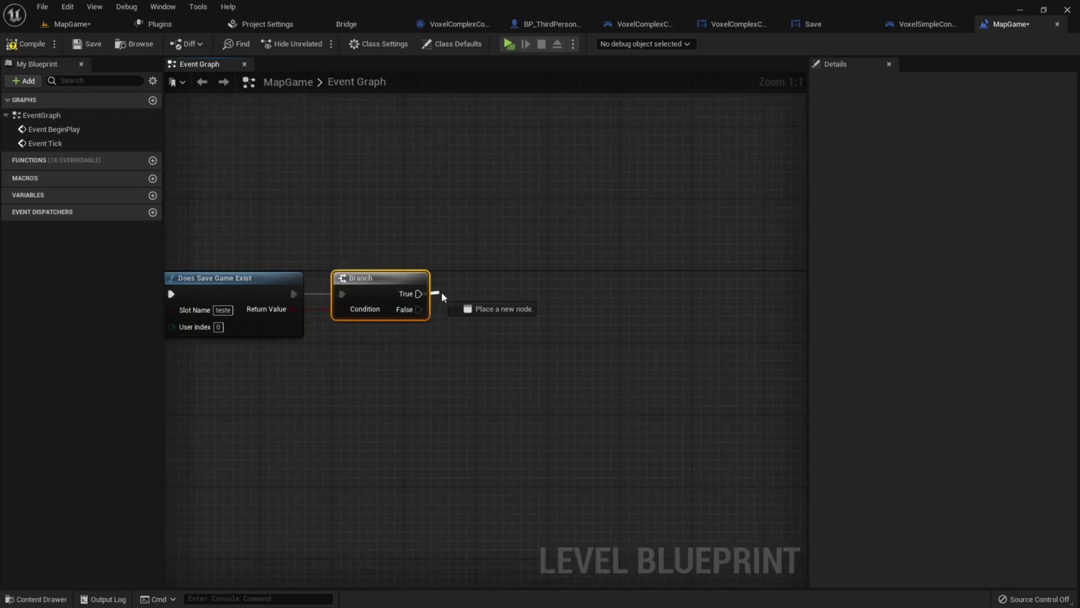
pyautogui.write('load')
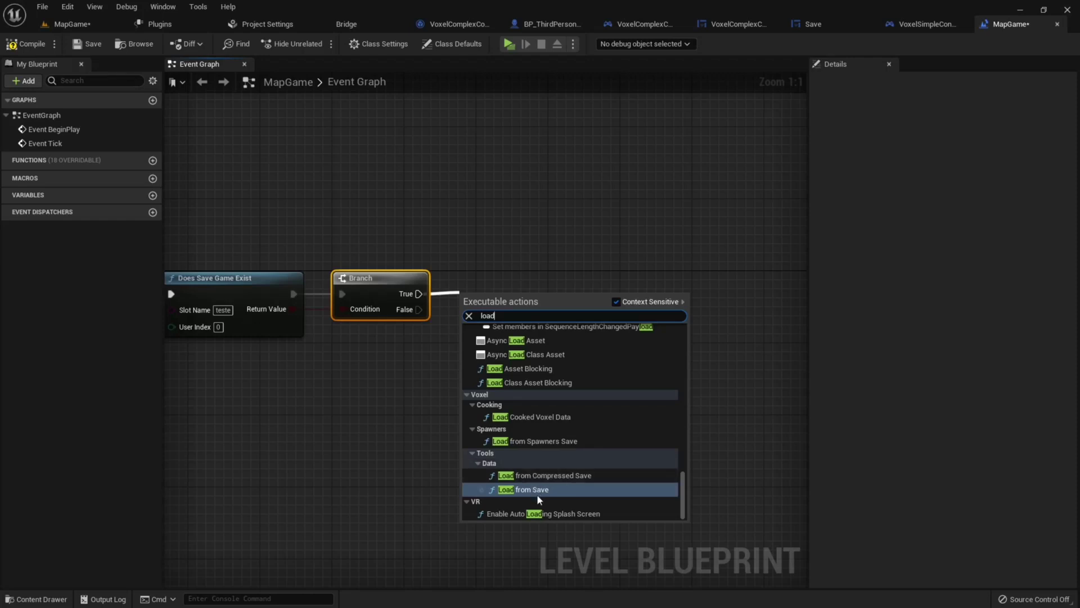
pyautogui.press('BackSpace')
pyautogui.press('BackSpace')
pyautogui.press('BackSpace')
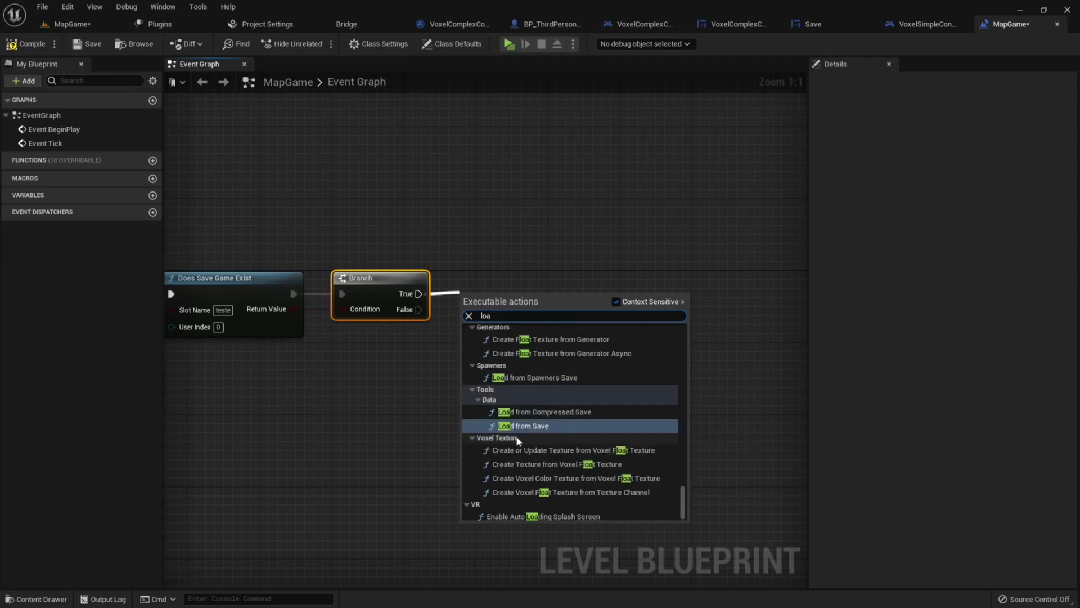
pyautogui.write('save')
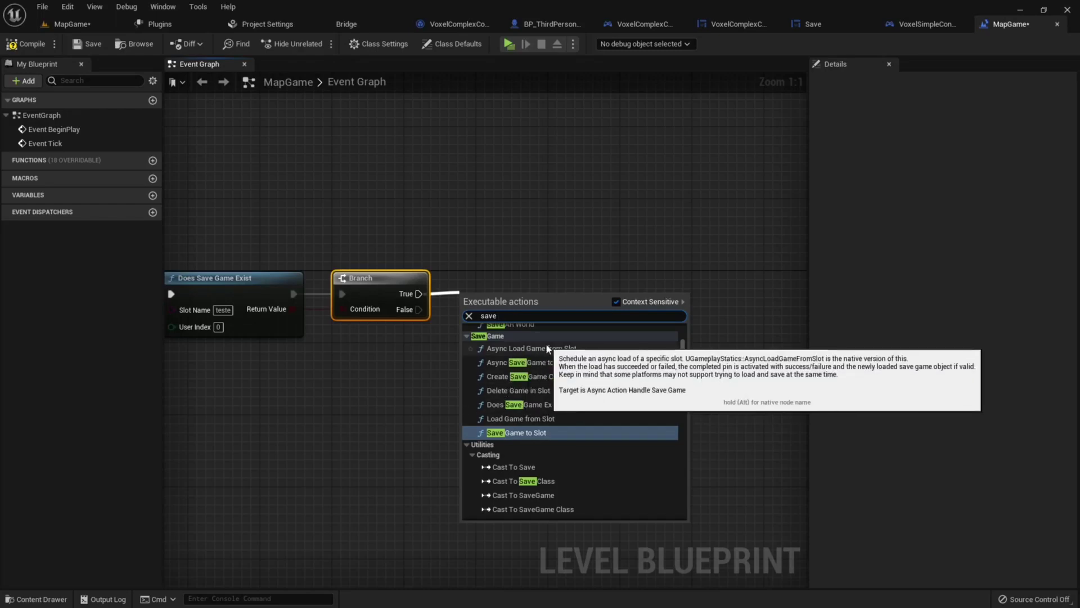
pyautogui.click(513, 420)
pyautogui.moveTo(510, 299); pyautogui.dragTo(517, 280)
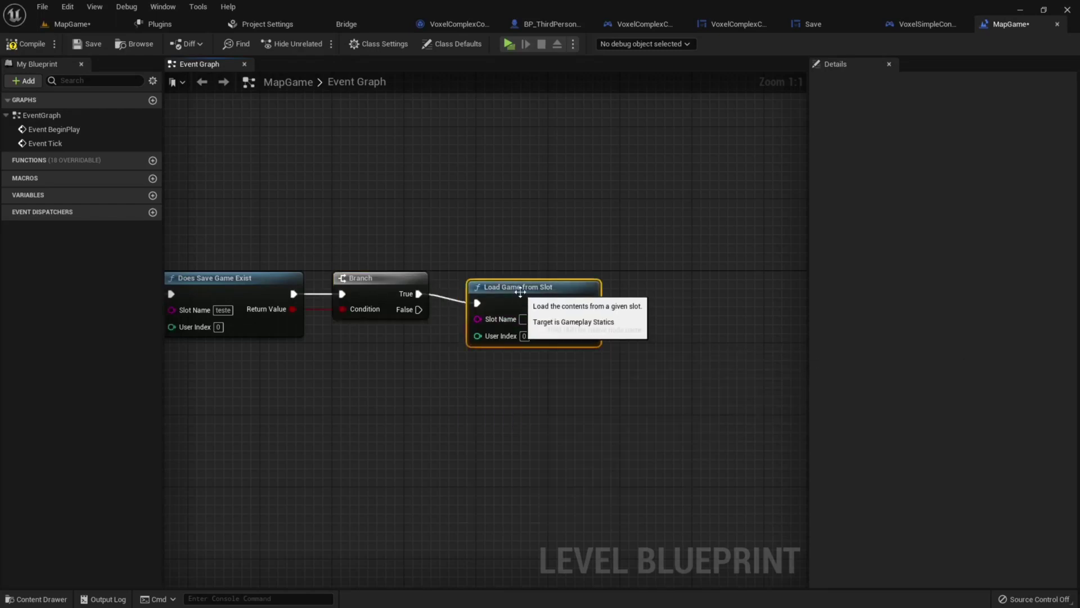
pyautogui.moveTo(963, 360); pyautogui.dragTo(698, 355, button='right')
pyautogui.click(698, 351)
pyautogui.moveTo(304, 360); pyautogui.dragTo(488, 357, button='right')
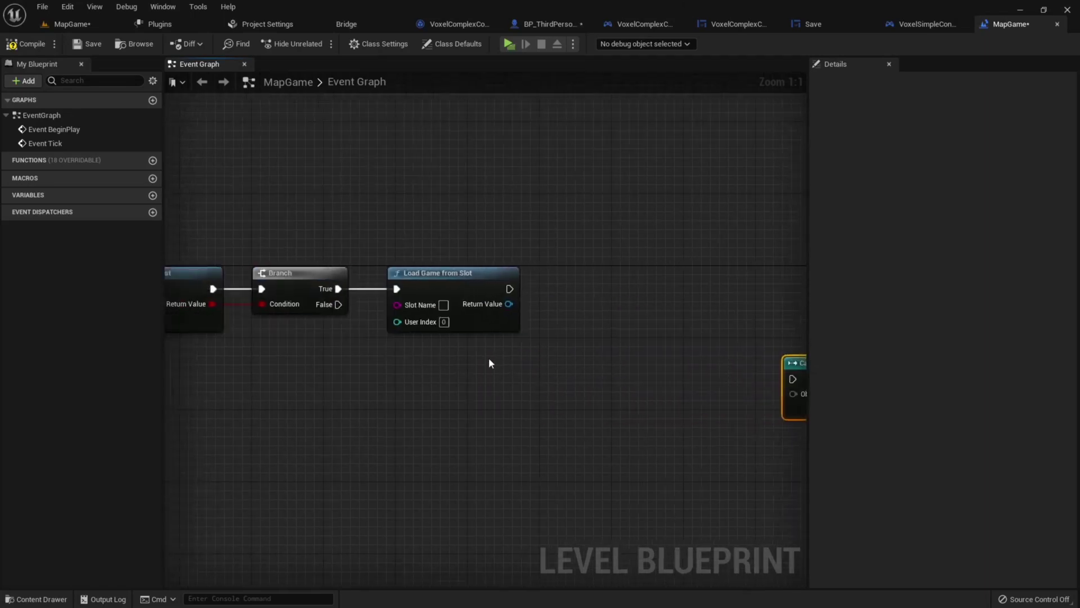
pyautogui.moveTo(442, 305); pyautogui.dragTo(573, 319, button='right')
pyautogui.rightClick(572, 319)
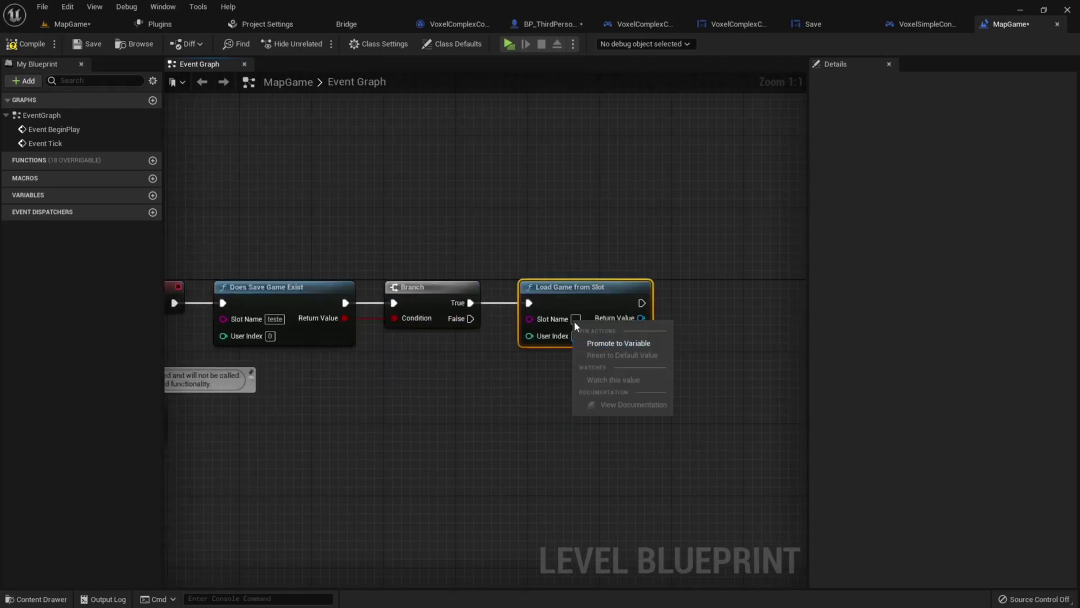
pyautogui.click(601, 373)
# Cast the loaded save game to VoxelComplexController_SaveExample
pyautogui.moveTo(601, 383); pyautogui.dragTo(455, 388, button='right')
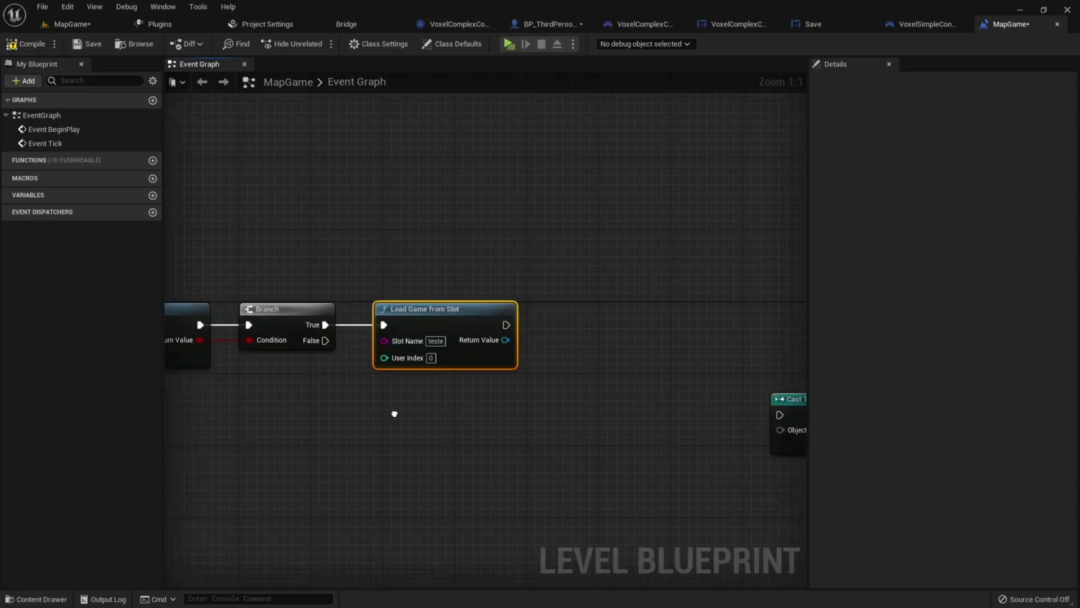
pyautogui.moveTo(725, 394)
pyautogui.mouseDown(button='right')
pyautogui.moveTo(464, 390)
pyautogui.moveTo(539, 398)
pyautogui.mouseUp(button='right')
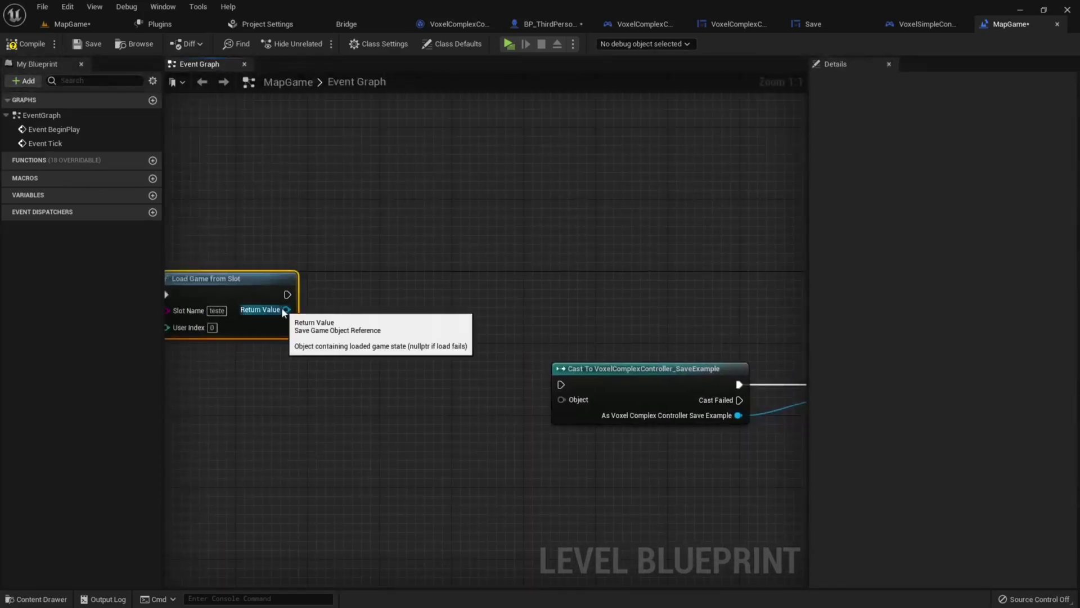
pyautogui.moveTo(286, 309); pyautogui.dragTo(322, 317)
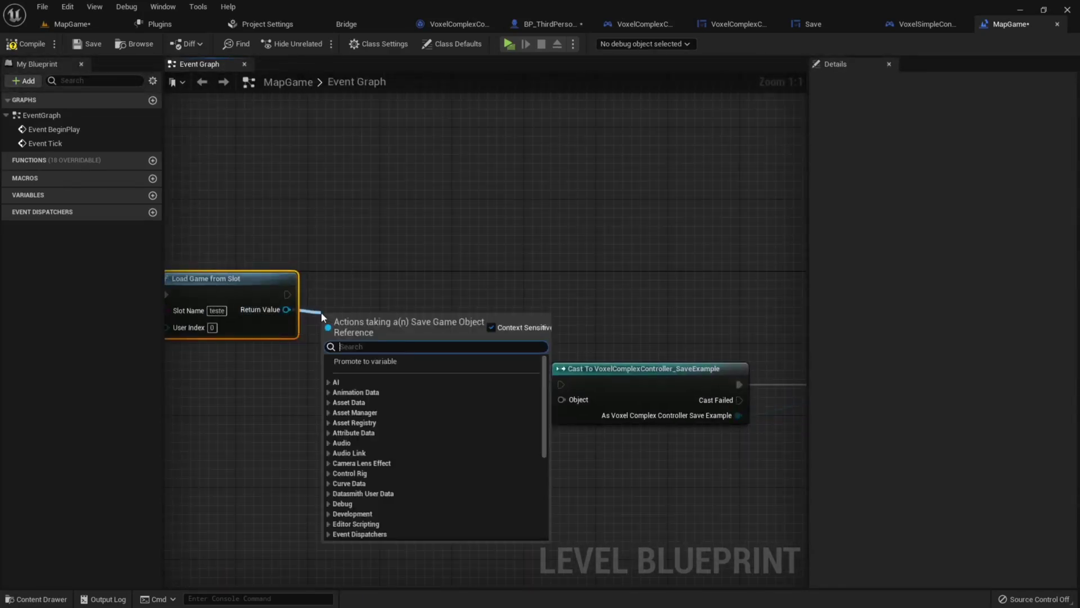
pyautogui.write('cast')
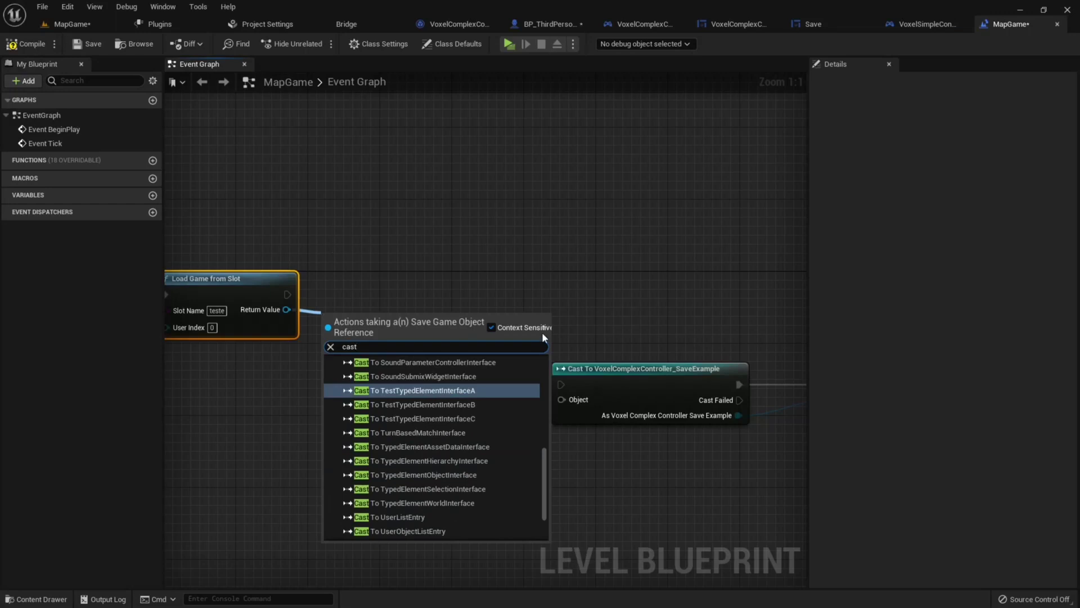
pyautogui.write(' to')
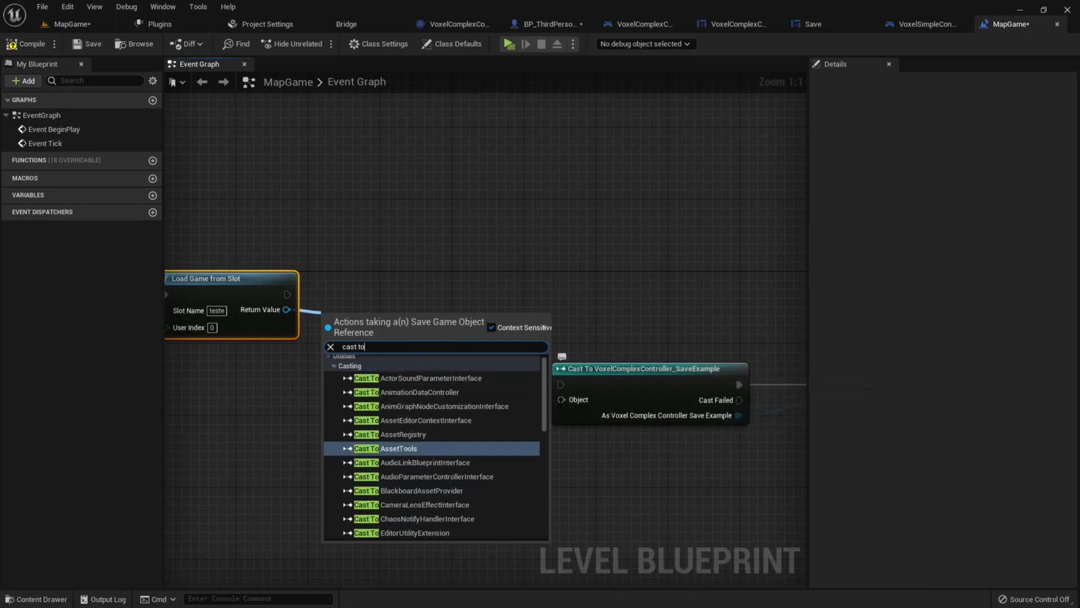
pyautogui.write('vo')
pyautogui.press('BackSpace')
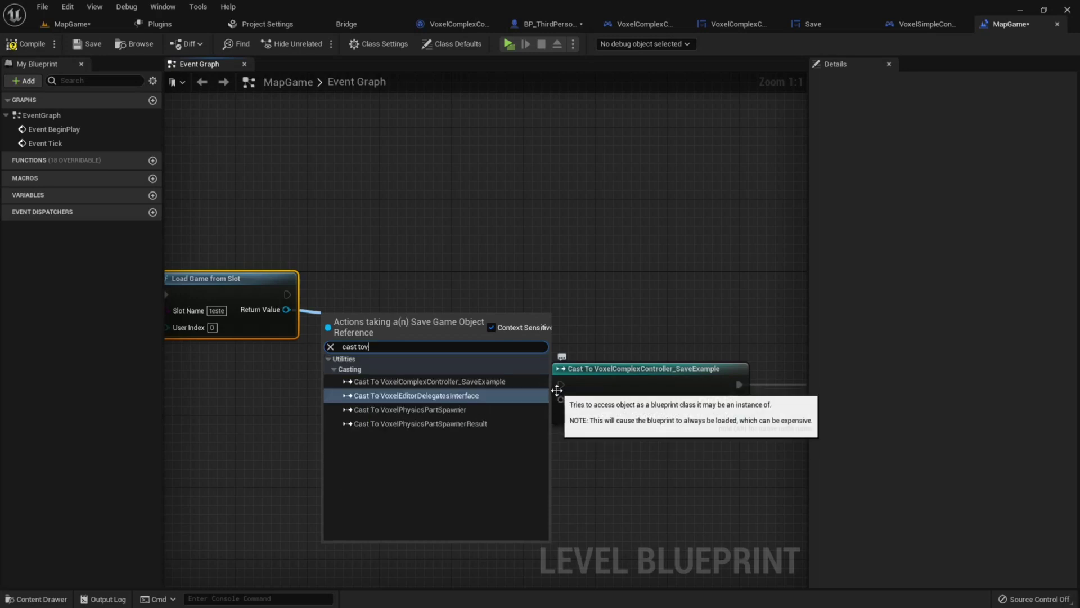
pyautogui.press('BackSpace')
pyautogui.write('voxel')
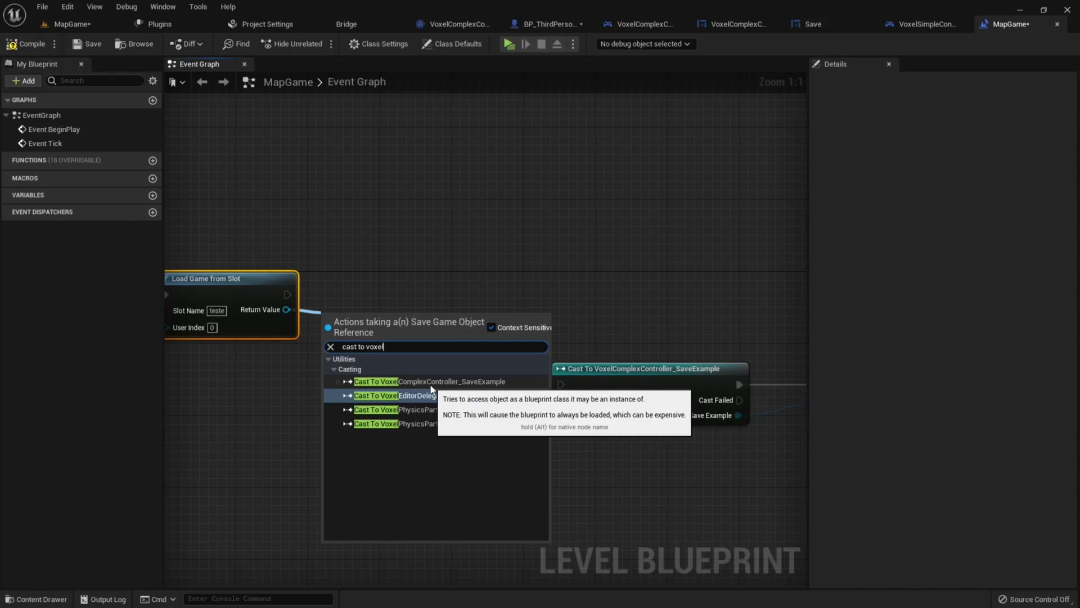
pyautogui.click(484, 382)
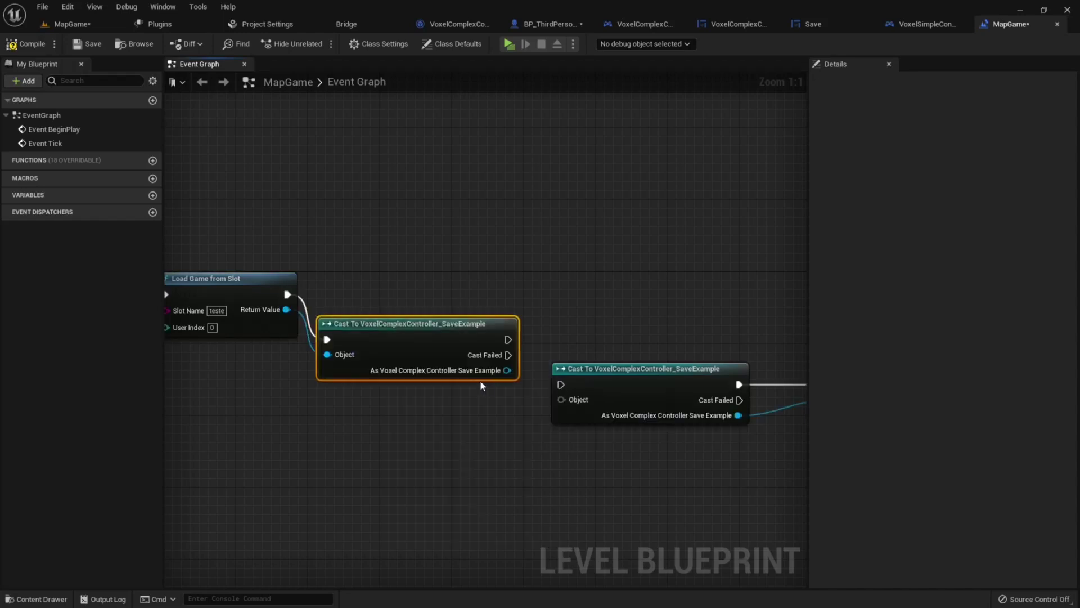
# Call Load on the cast result, delete the old unconnected Load node, and align the chain
pyautogui.click(592, 372)
pyautogui.moveTo(756, 493); pyautogui.dragTo(243, 411, button='right')
pyautogui.moveTo(562, 371); pyautogui.dragTo(379, 311)
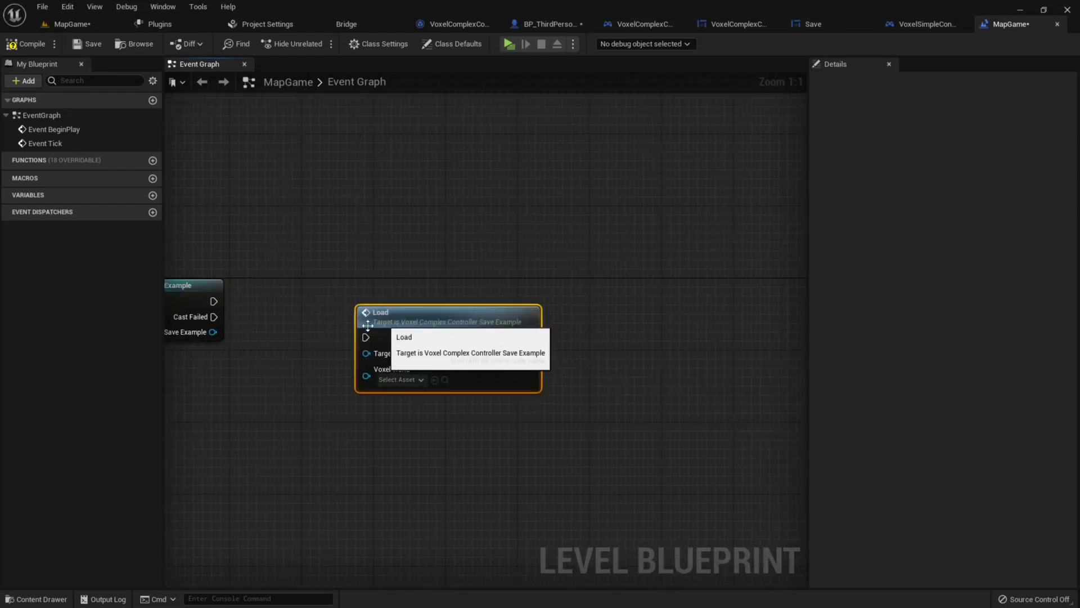
pyautogui.moveTo(337, 339); pyautogui.dragTo(572, 370, button='right')
pyautogui.moveTo(461, 365); pyautogui.dragTo(485, 365)
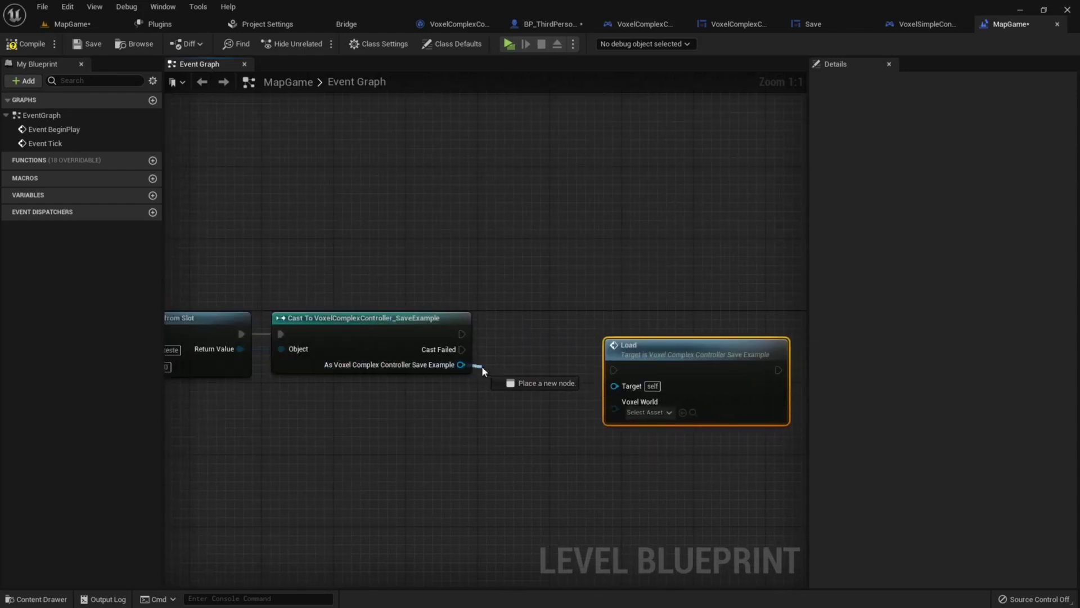
pyautogui.write('load')
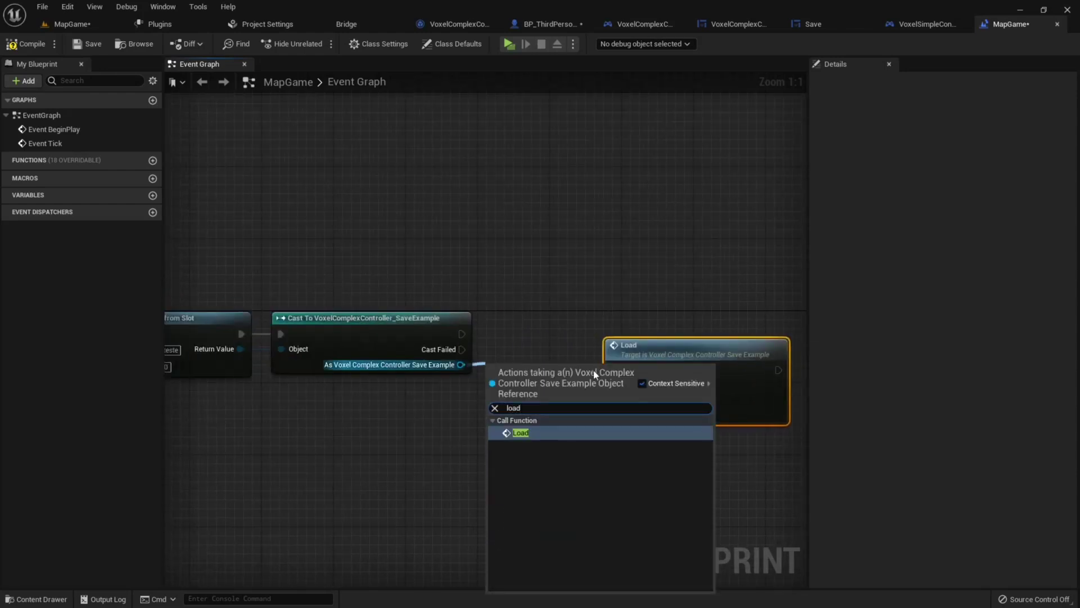
pyautogui.click(578, 430)
pyautogui.click(653, 361)
pyautogui.press('Delete')
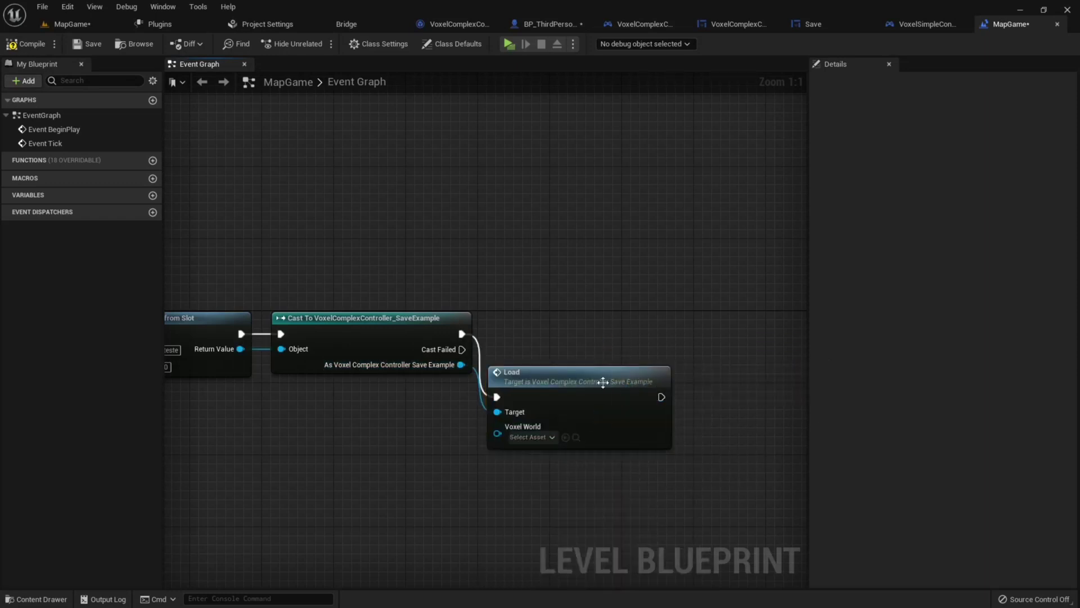
pyautogui.moveTo(572, 393); pyautogui.dragTo(608, 330)
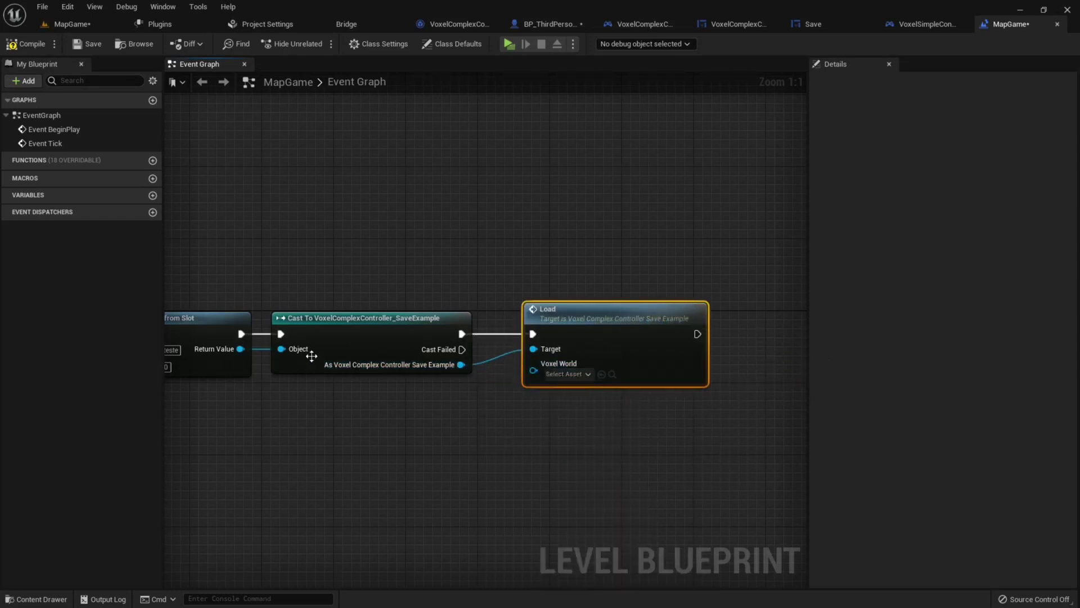
pyautogui.moveTo(311, 356); pyautogui.dragTo(417, 270, button='right')
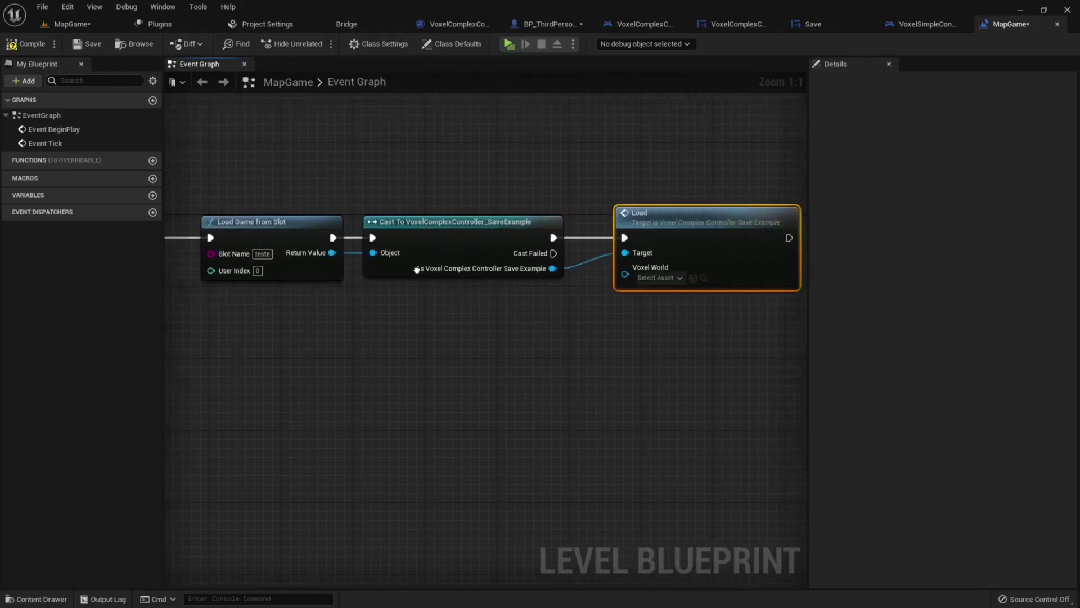
pyautogui.moveTo(417, 269); pyautogui.dragTo(297, 247, button='right')
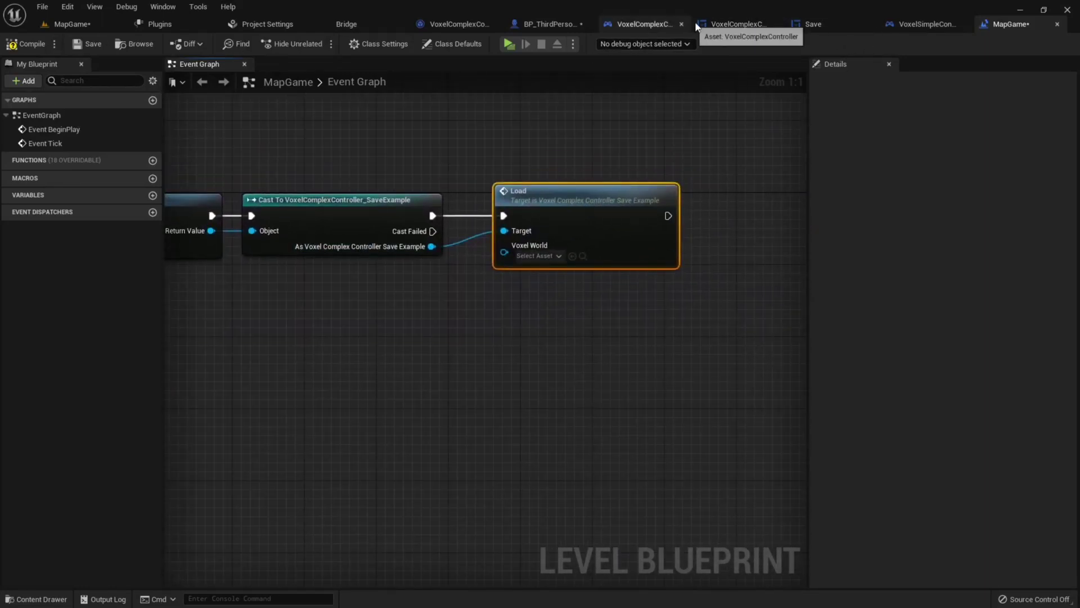
# Inspect the Get Voxel World node in VoxelComplexController_UI's Save World logic, then return to MapGame
pyautogui.click(734, 25)
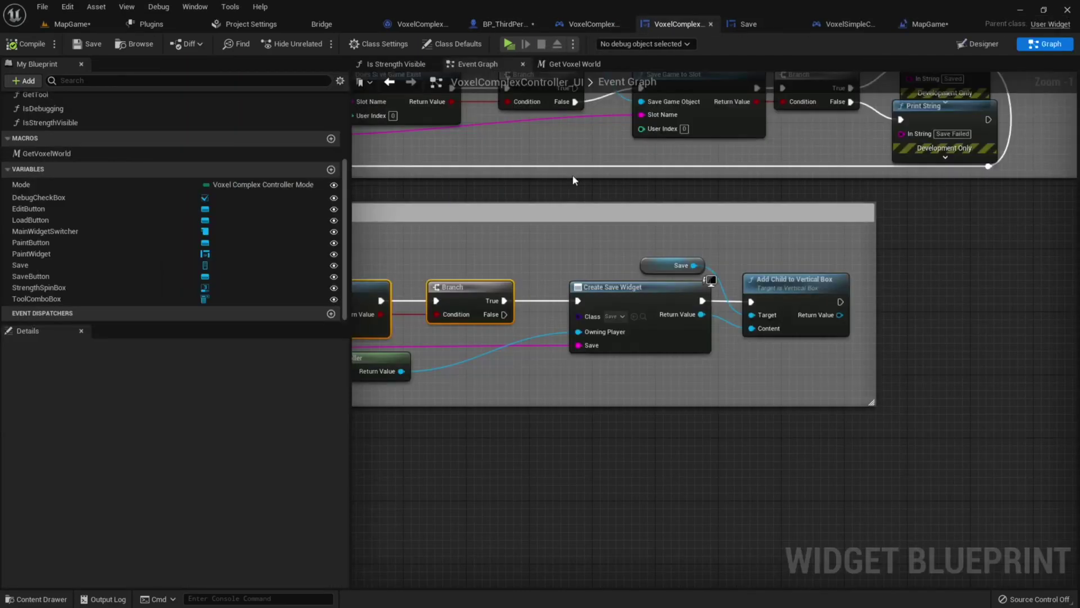
pyautogui.scroll(2, 572, 174)
pyautogui.scroll(1, 591, 242)
pyautogui.scroll(1, 609, 308)
pyautogui.moveTo(609, 308); pyautogui.dragTo(929, 353, button='right')
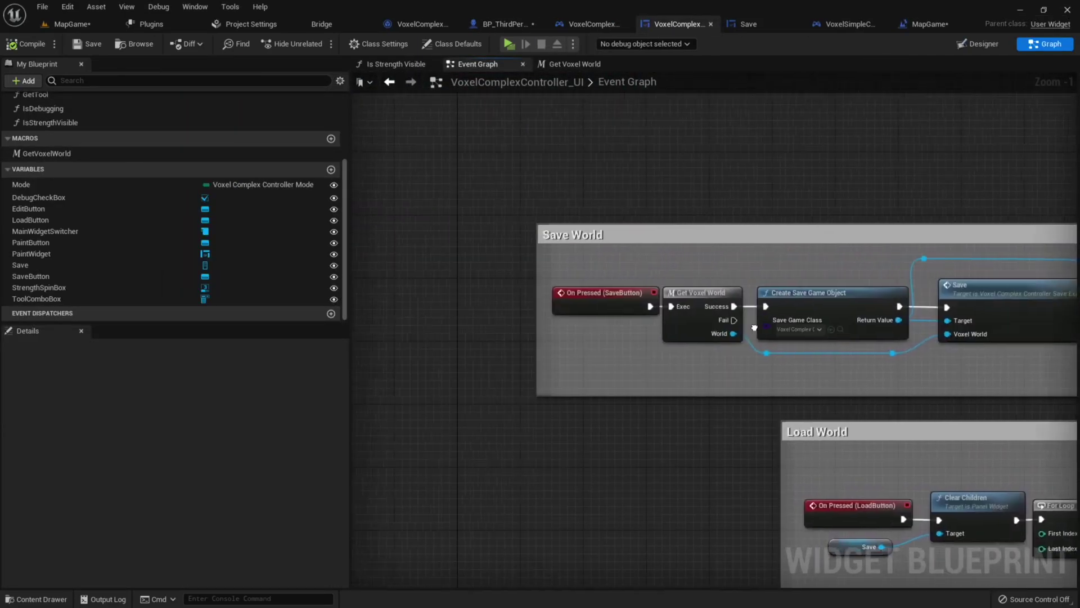
pyautogui.click(678, 294)
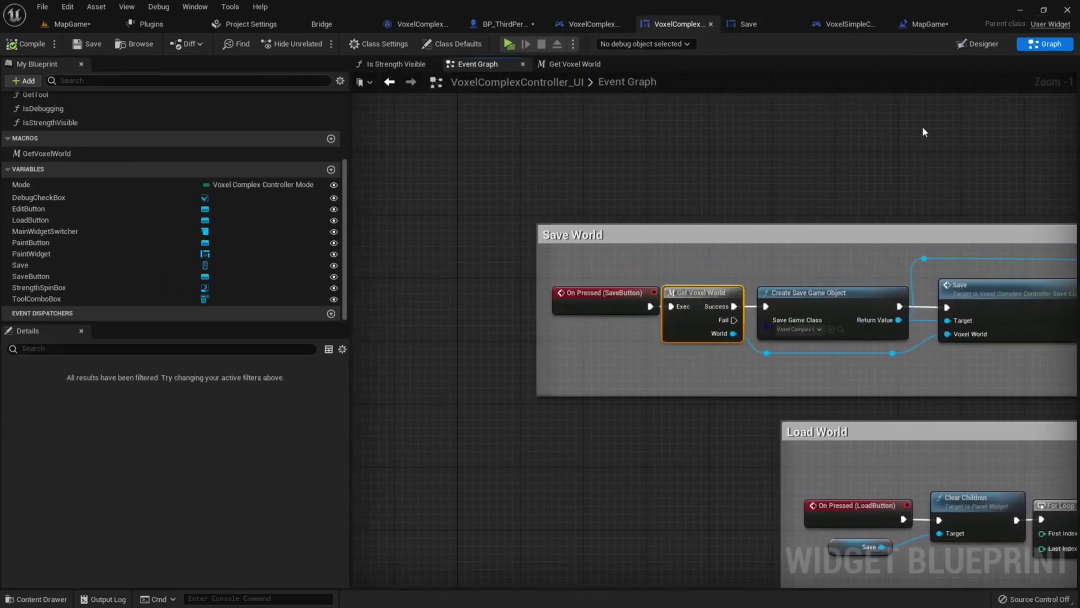
pyautogui.click(978, 44)
pyautogui.click(1044, 44)
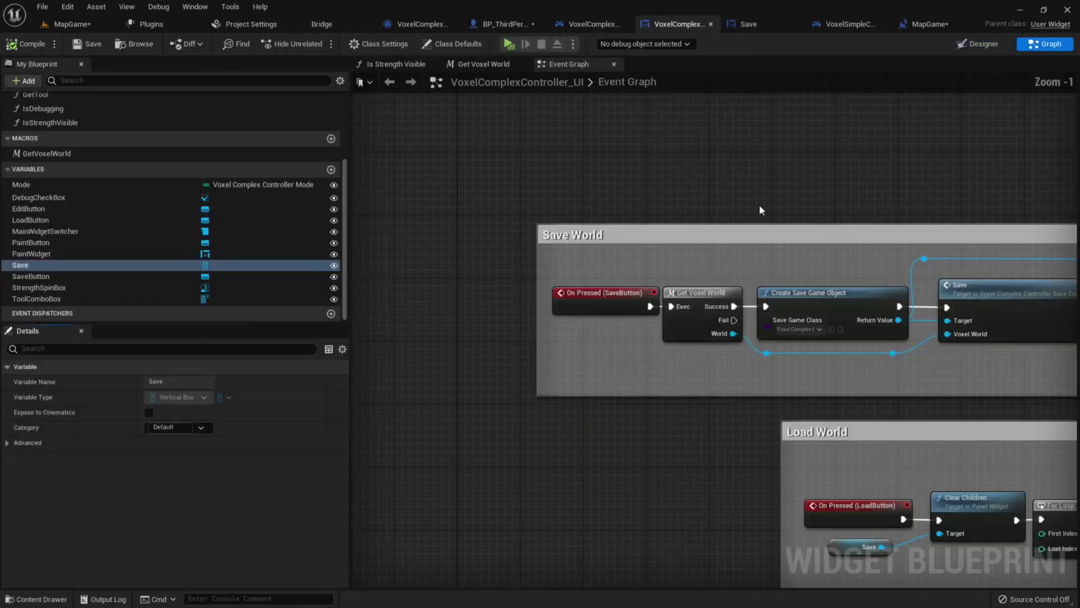
pyautogui.rightClick(694, 295)
pyautogui.click(726, 338)
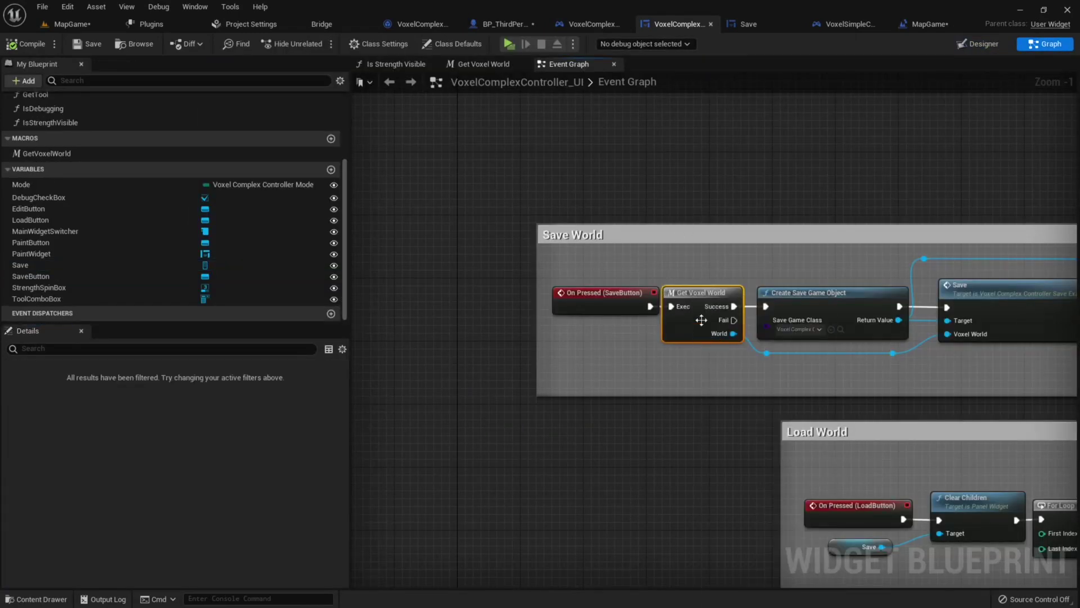
pyautogui.click(911, 24)
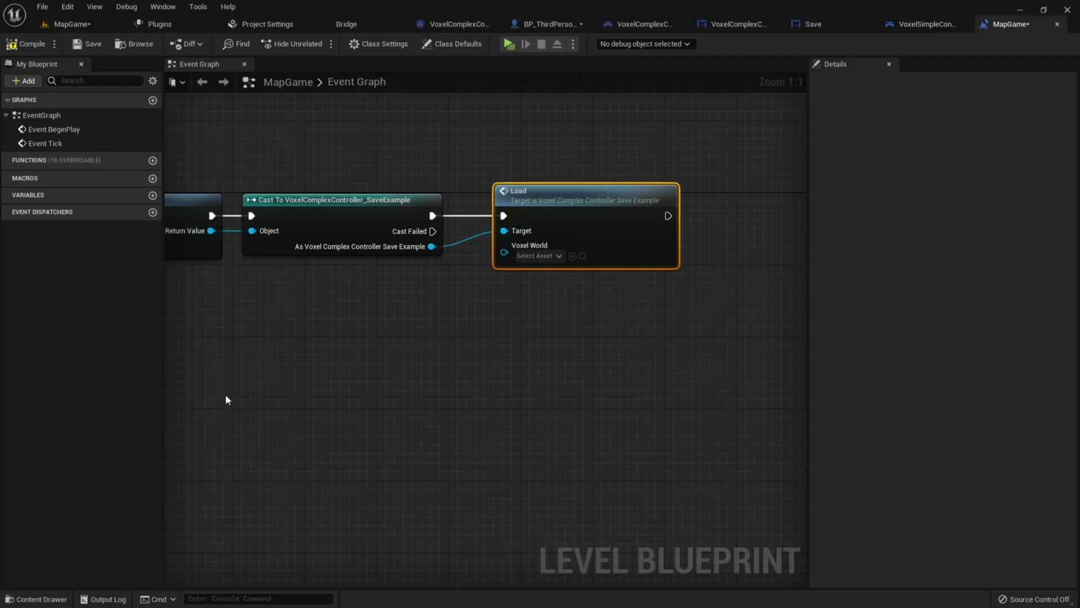
# Try pasting into the level blueprint, then check the VoxelComplexController and VoxelSimpleController blueprints
pyautogui.click(252, 399)
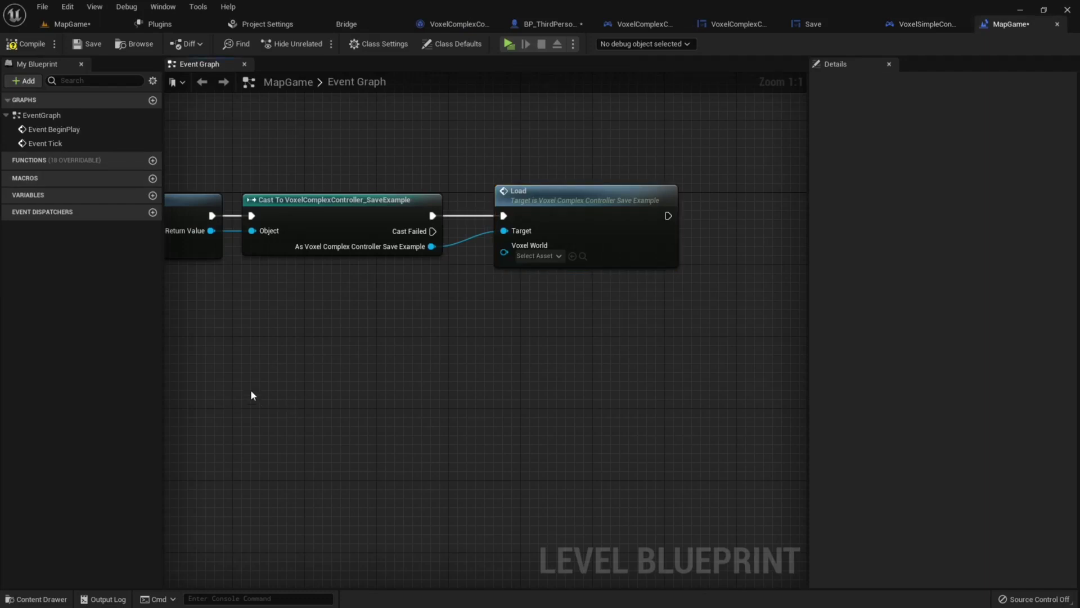
pyautogui.hotkey('ctrl', 'v')
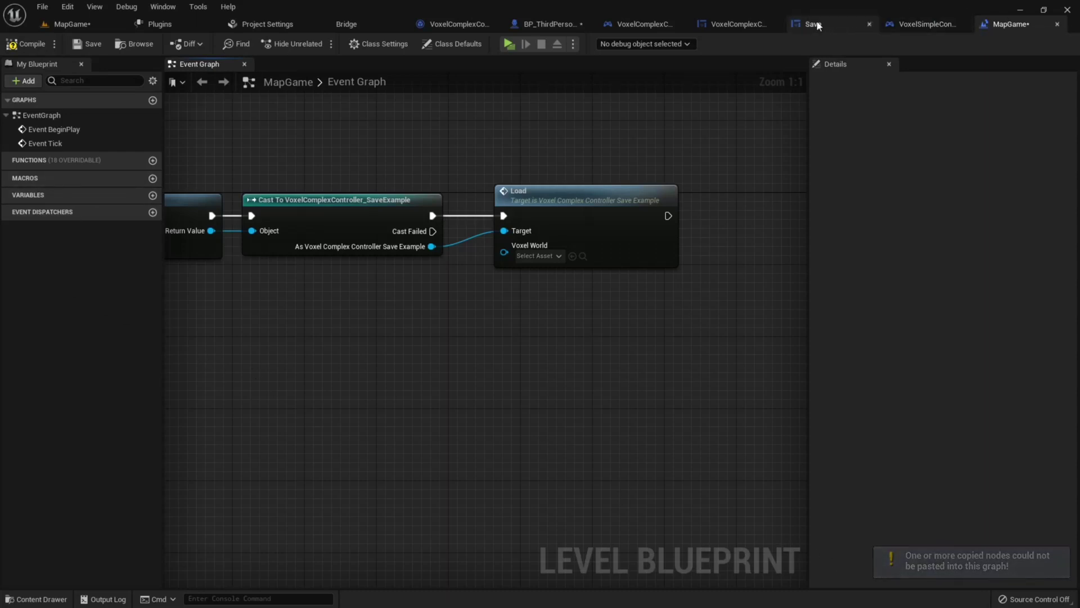
pyautogui.click(645, 26)
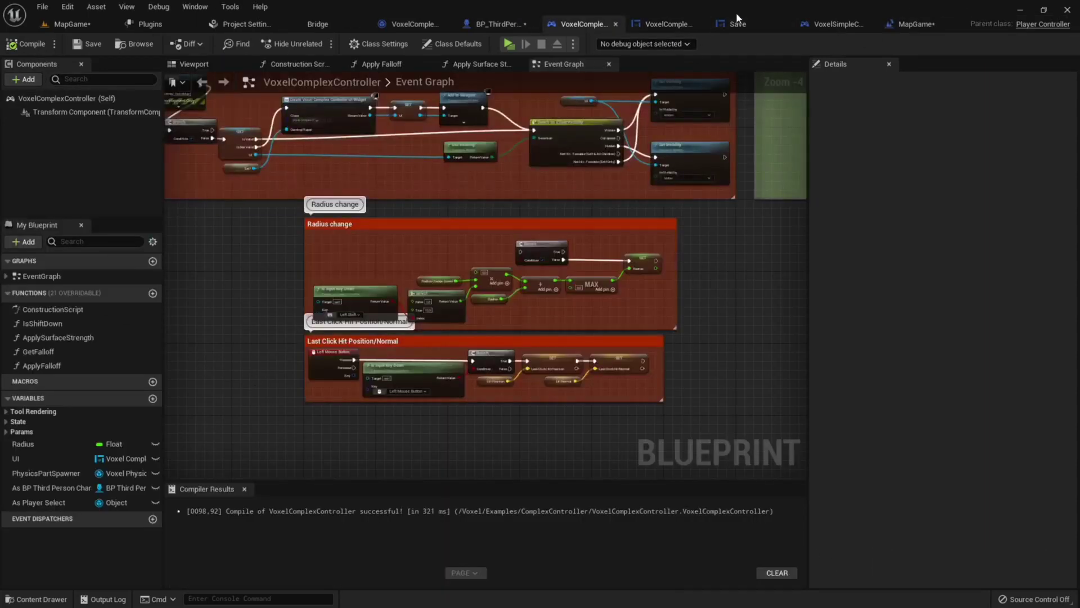
pyautogui.click(808, 26)
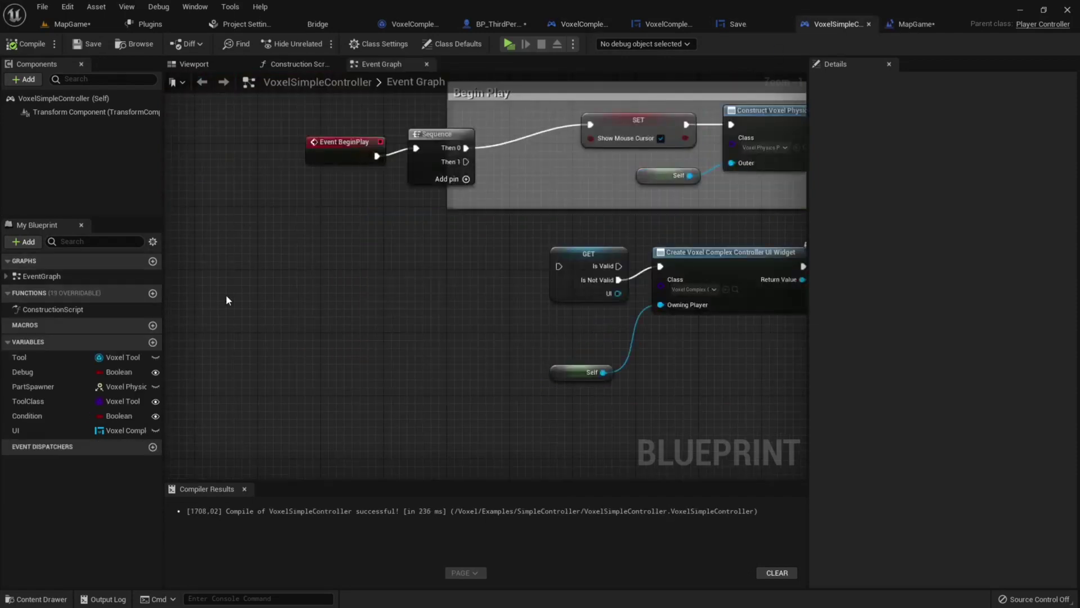
# Copy the GetVoxelWorld macro from the VoxelComplexController_UI widget and go back to MapGame
pyautogui.click(666, 23)
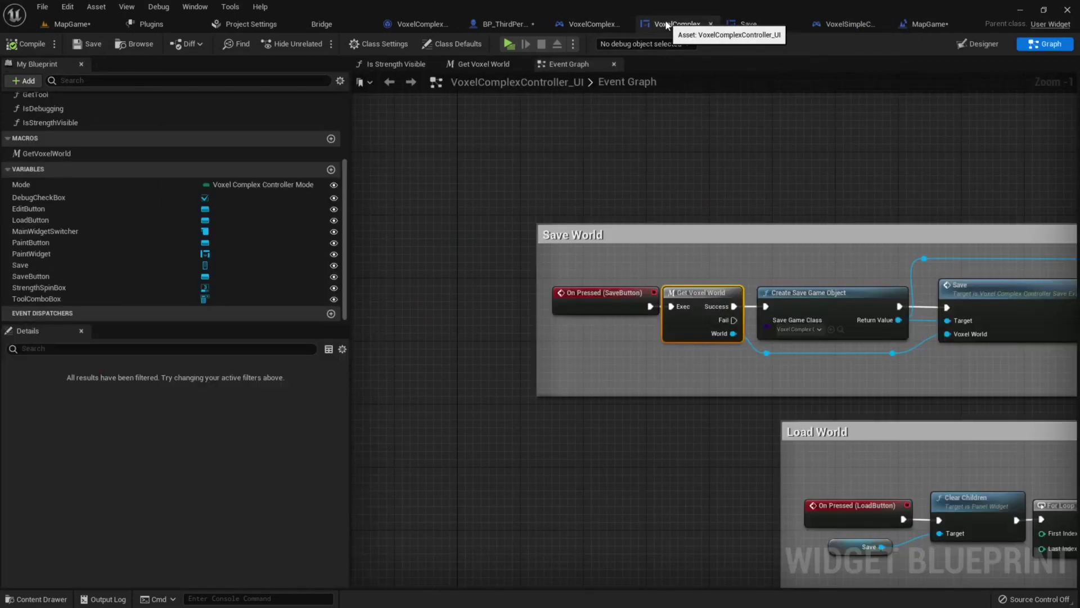
pyautogui.click(31, 153)
pyautogui.rightClick(29, 154)
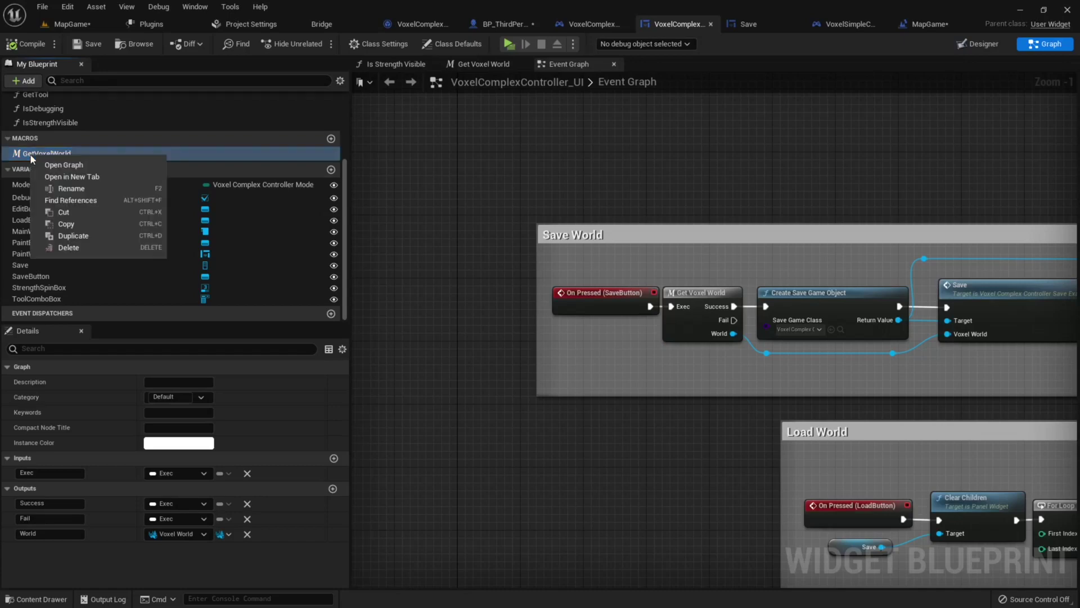
pyautogui.click(53, 225)
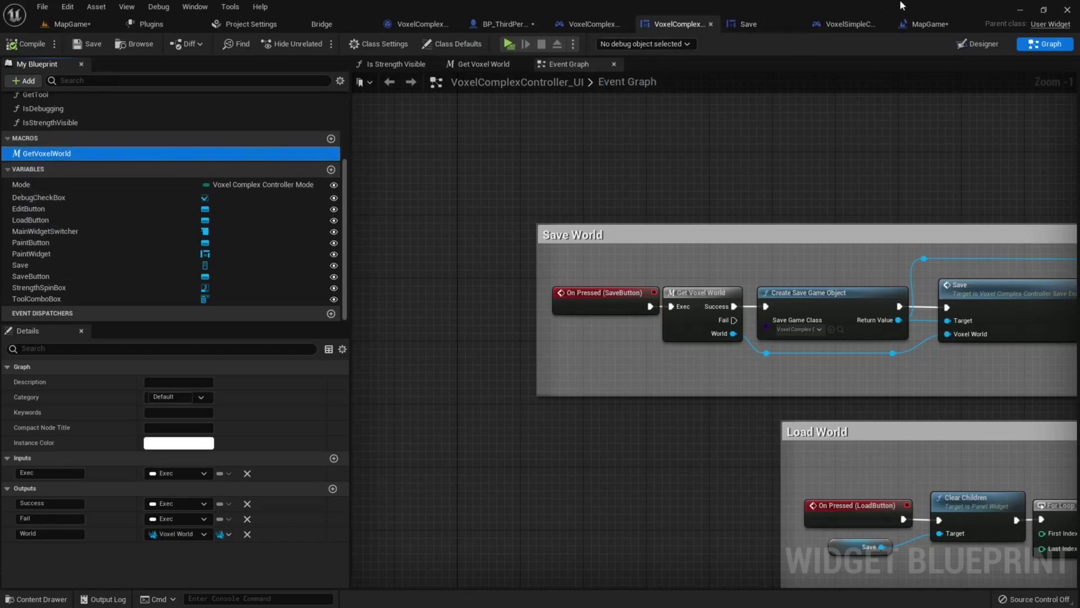
pyautogui.click(912, 24)
pyautogui.moveTo(333, 289); pyautogui.dragTo(449, 304, button='right')
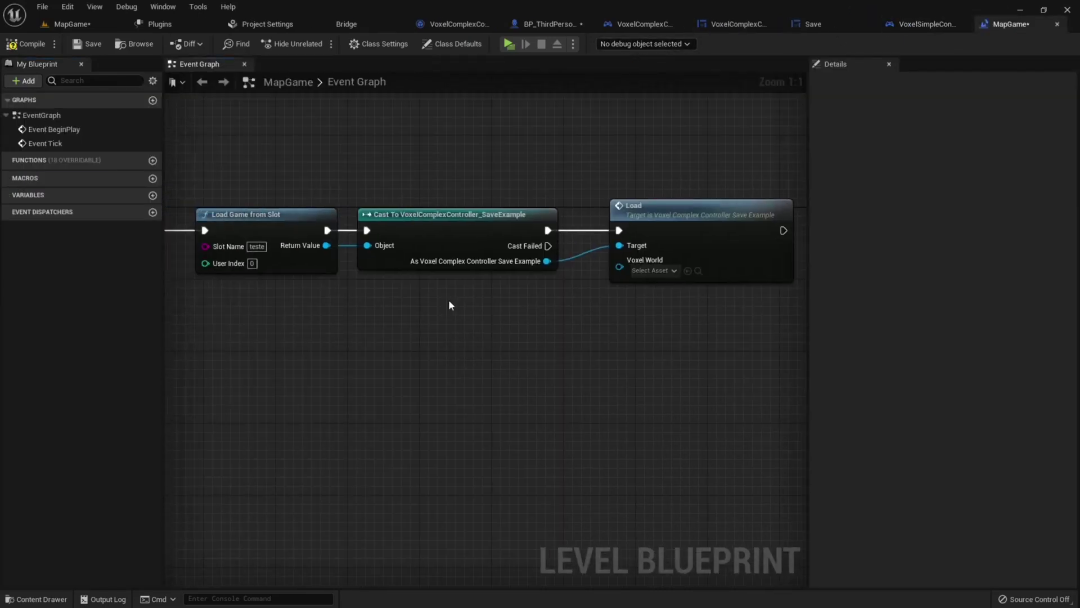
# Paste the GetVoxelWorld macro into MapGame's level blueprint and compile and save it
pyautogui.hotkey('ctrl', 'v')
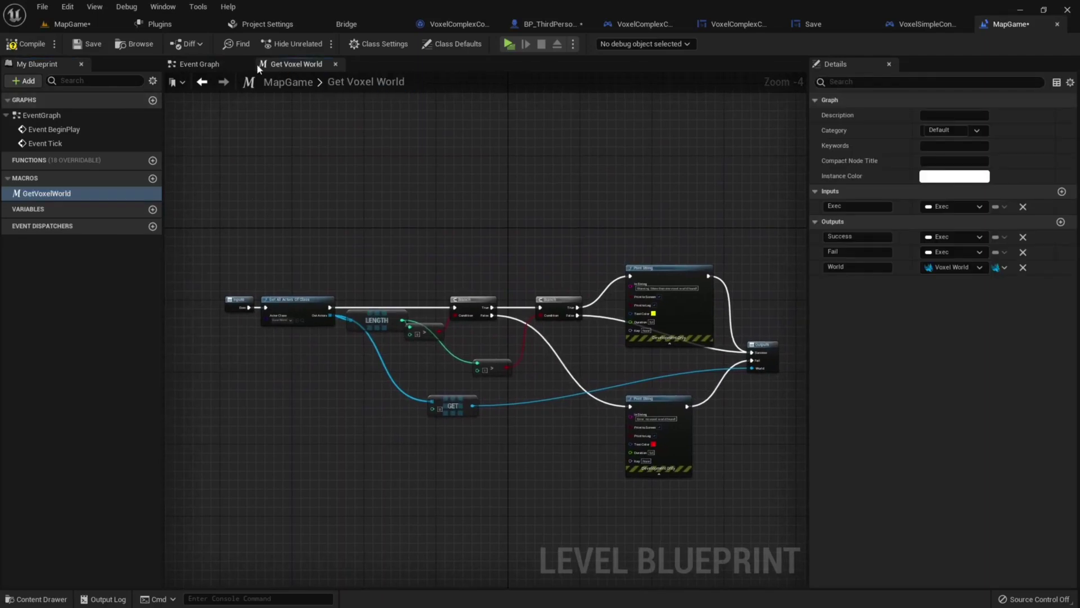
pyautogui.click(203, 64)
pyautogui.click(549, 23)
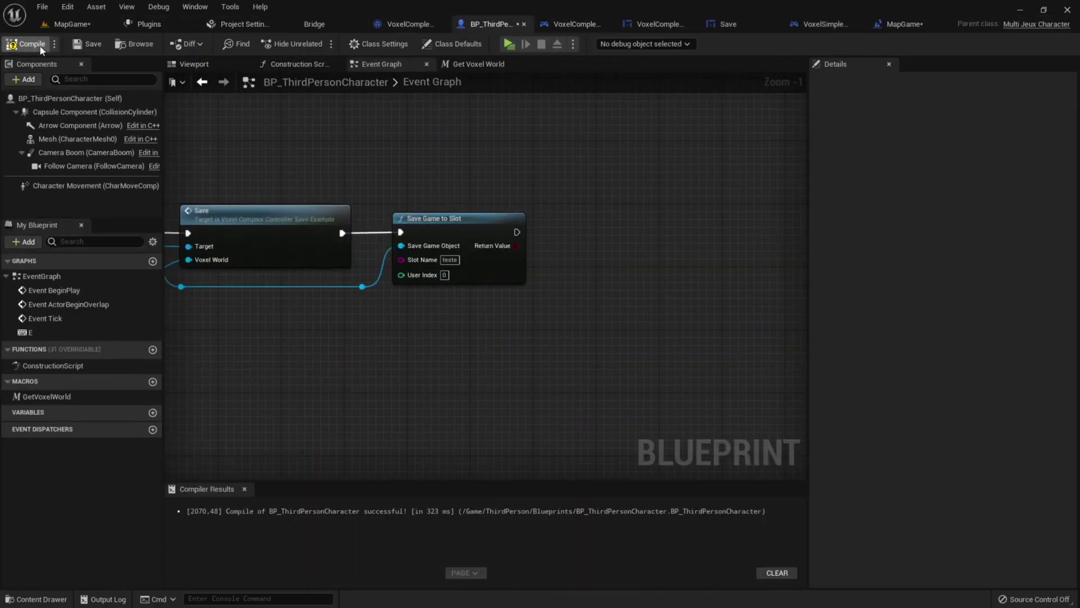
pyautogui.click(899, 23)
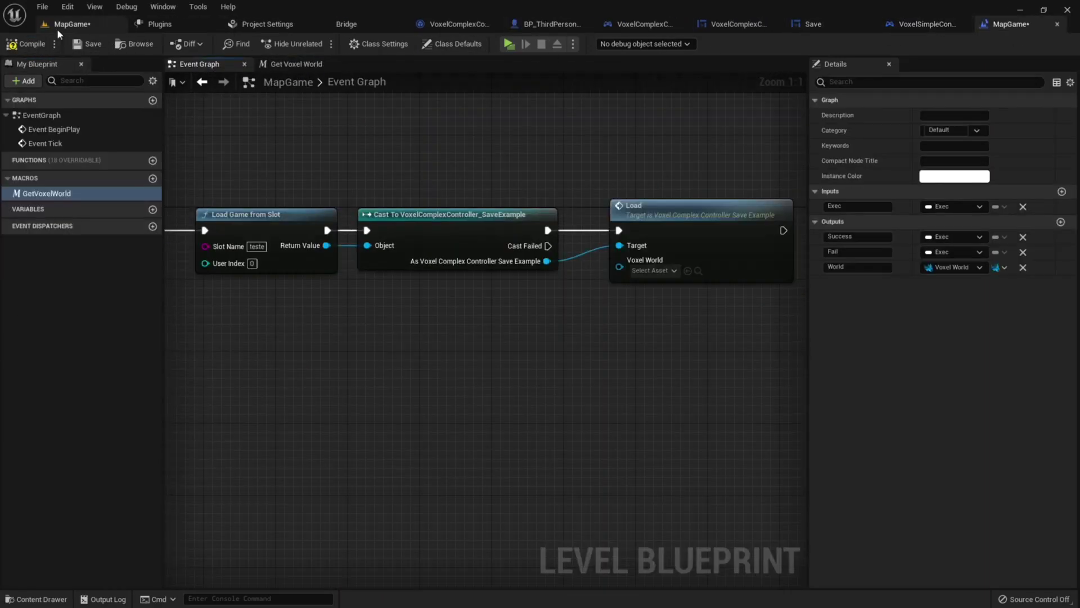
pyautogui.click(90, 44)
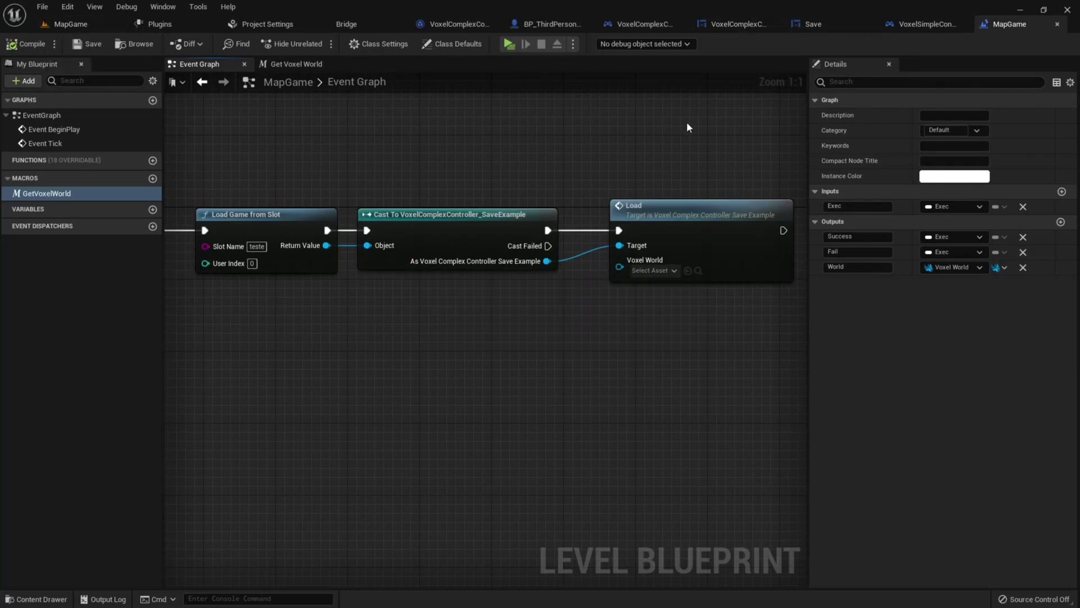
pyautogui.moveTo(431, 175); pyautogui.dragTo(500, 183, button='right')
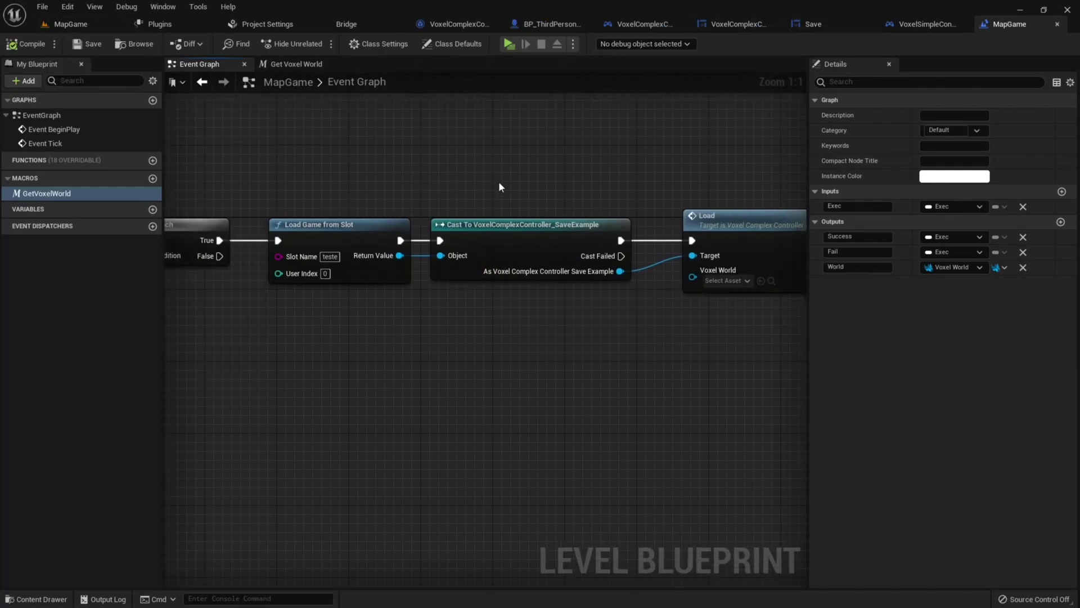
pyautogui.moveTo(349, 443)
pyautogui.mouseDown(button='right')
pyautogui.moveTo(455, 446)
pyautogui.moveTo(440, 211)
pyautogui.mouseUp(button='right')
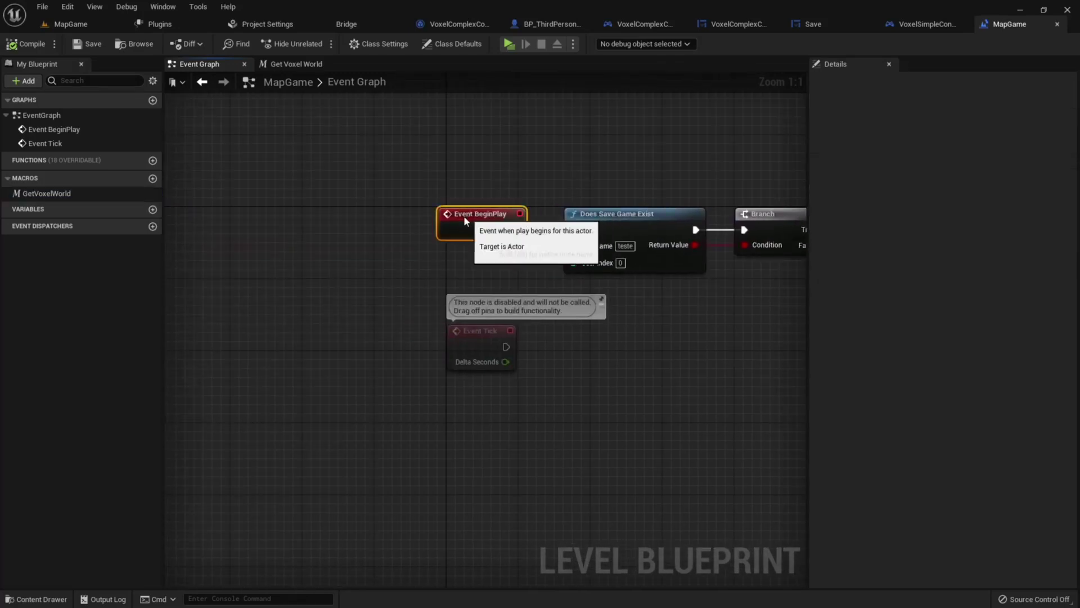
# Delete Event Tick and place a single Get Voxel World node after BeginPlay
pyautogui.moveTo(464, 215); pyautogui.dragTo(338, 215)
pyautogui.click(478, 346)
pyautogui.press('Delete')
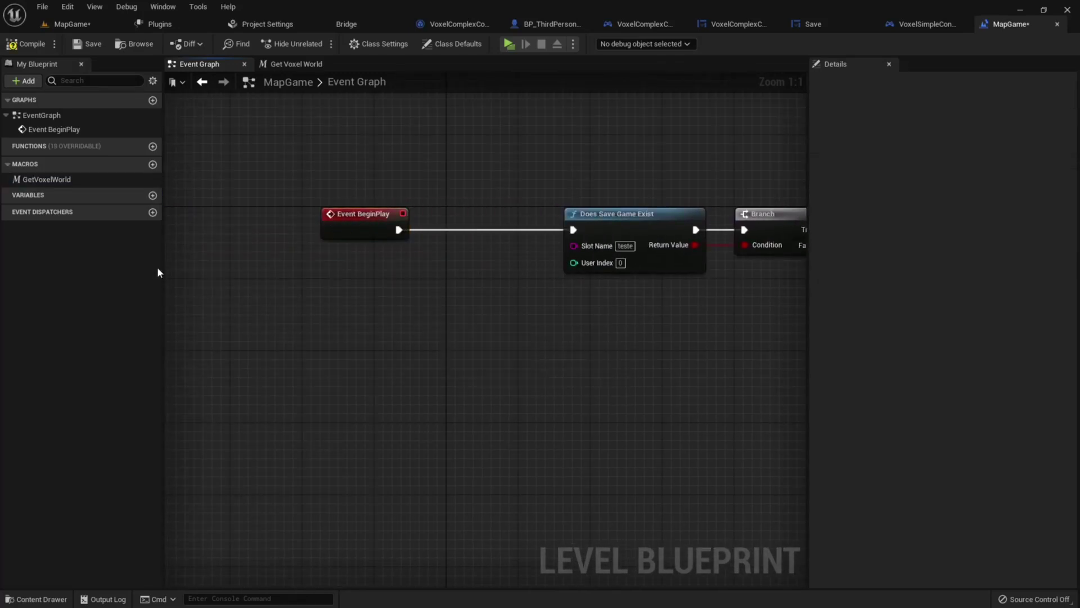
pyautogui.moveTo(42, 179)
pyautogui.mouseDown()
pyautogui.moveTo(383, 231)
pyautogui.moveTo(420, 243)
pyautogui.moveTo(429, 266)
pyautogui.moveTo(462, 216)
pyautogui.mouseUp()
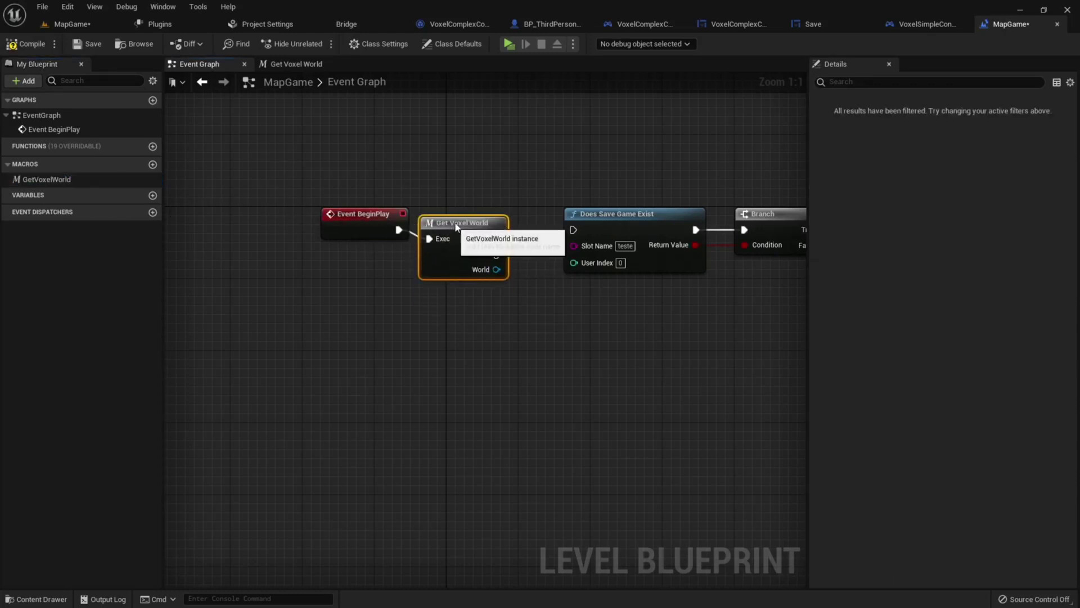
pyautogui.click(79, 179)
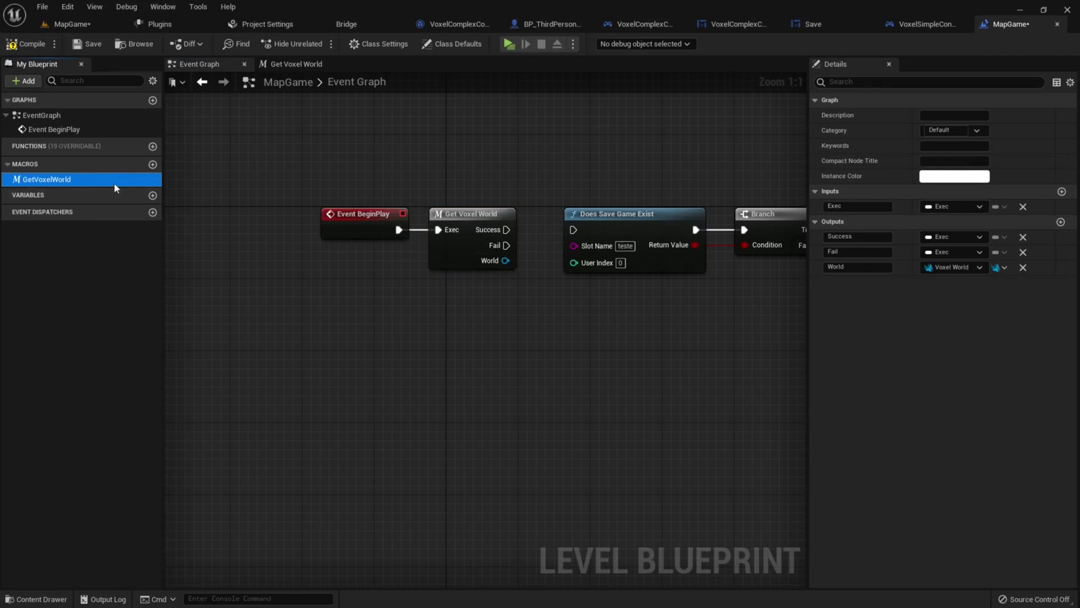
pyautogui.moveTo(114, 181); pyautogui.dragTo(418, 309)
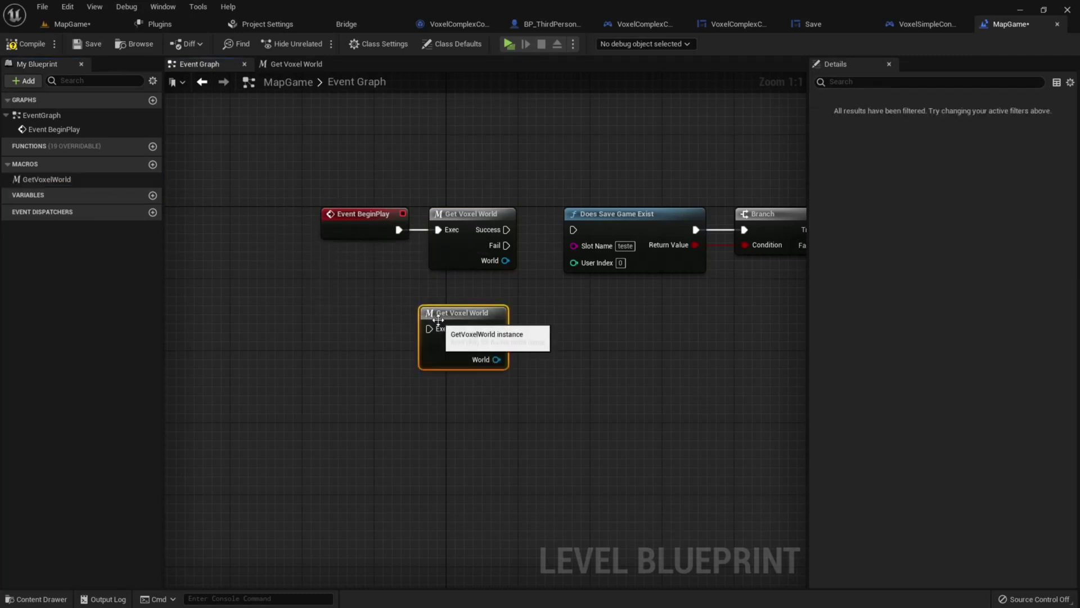
pyautogui.press('Delete')
# Wire Success into Does Save Game Exist and World into Load, compile and save, then minimize Unreal and OBS
pyautogui.click(513, 231)
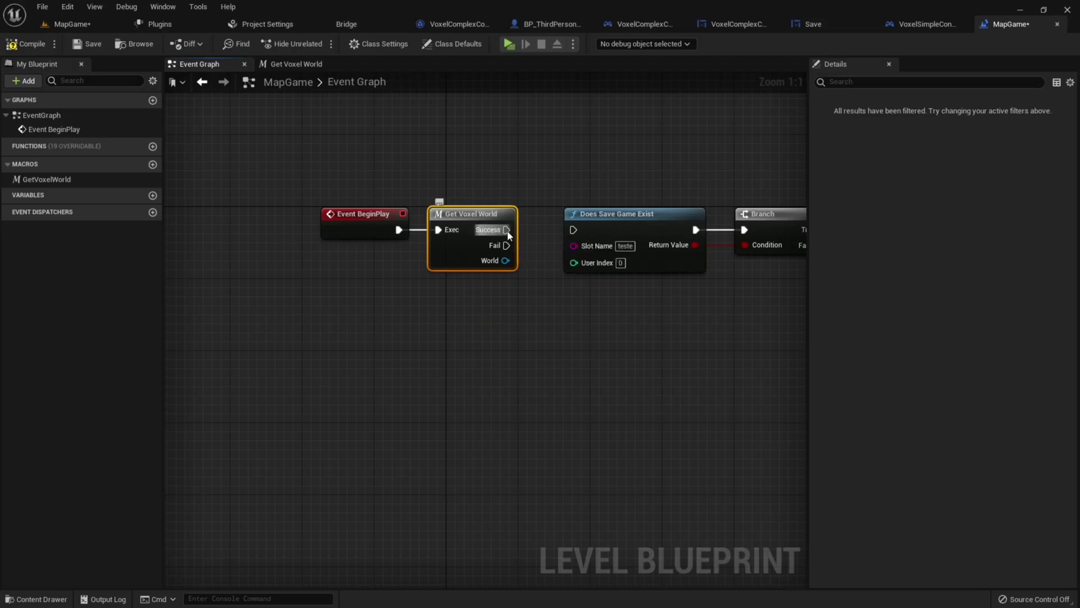
pyautogui.moveTo(513, 230); pyautogui.dragTo(574, 230)
pyautogui.moveTo(506, 260)
pyautogui.mouseDown()
pyautogui.moveTo(658, 306)
pyautogui.moveTo(217, 262)
pyautogui.mouseUp()
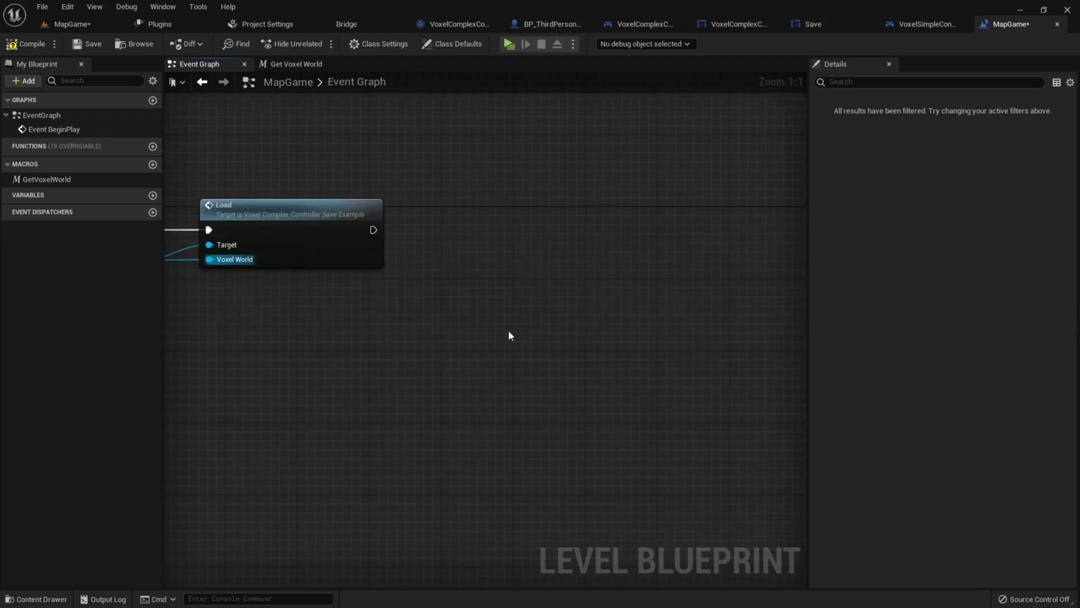
pyautogui.moveTo(289, 326); pyautogui.dragTo(394, 264, button='right')
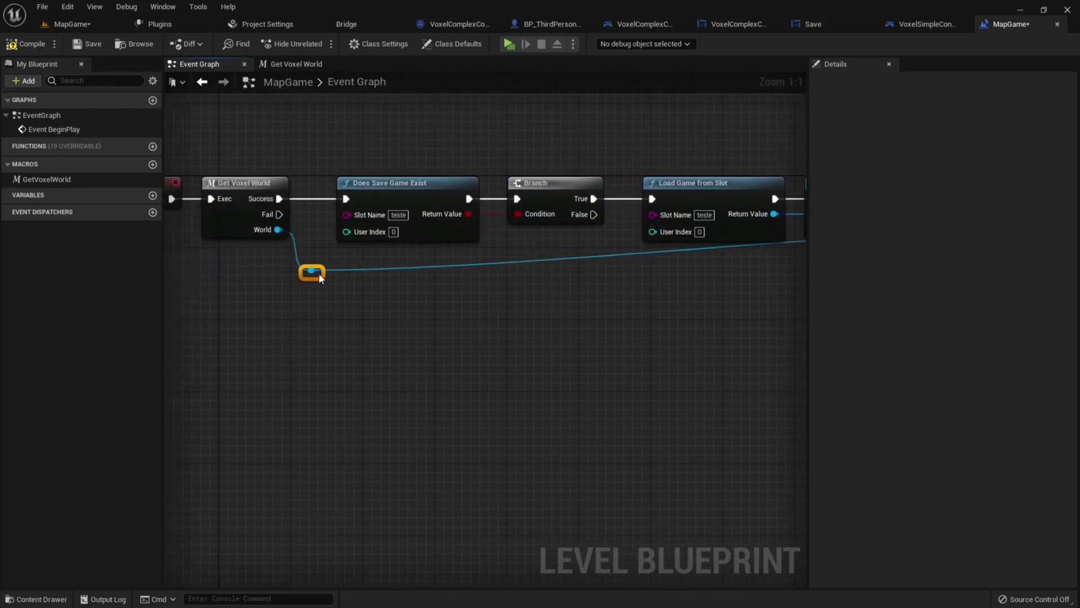
pyautogui.doubleClick(394, 264)
pyautogui.moveTo(394, 264); pyautogui.dragTo(647, 298)
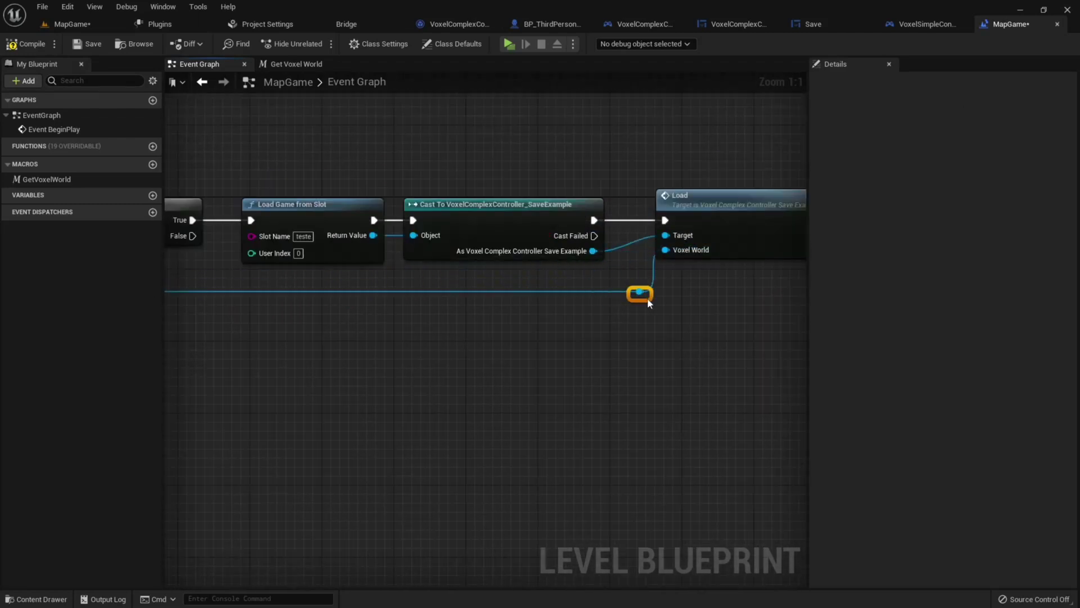
pyautogui.moveTo(529, 339); pyautogui.dragTo(518, 315, button='right')
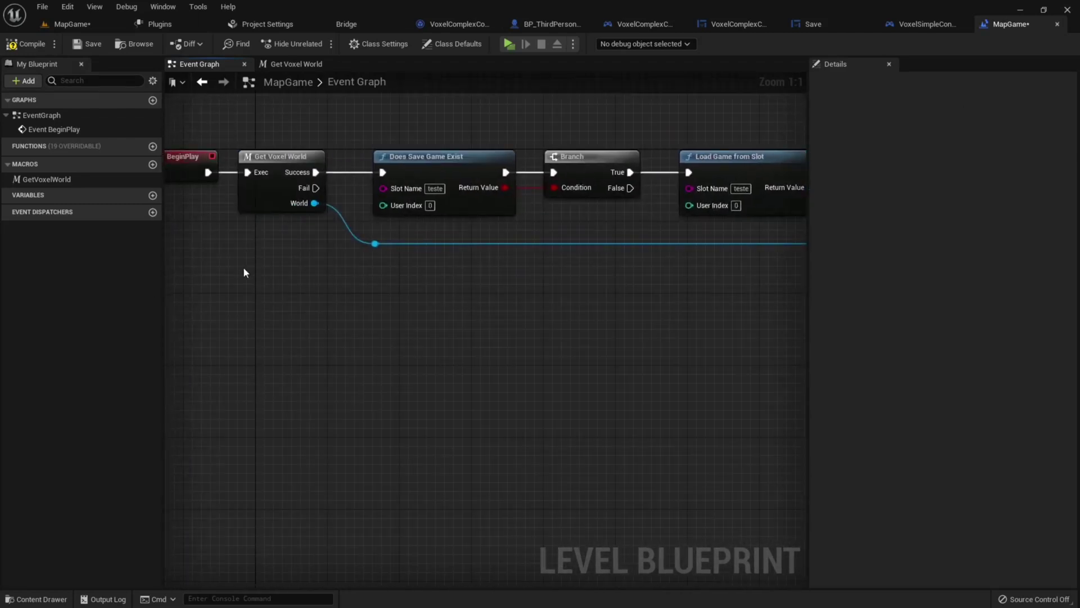
pyautogui.moveTo(244, 273); pyautogui.dragTo(325, 285, button='right')
pyautogui.click(24, 44)
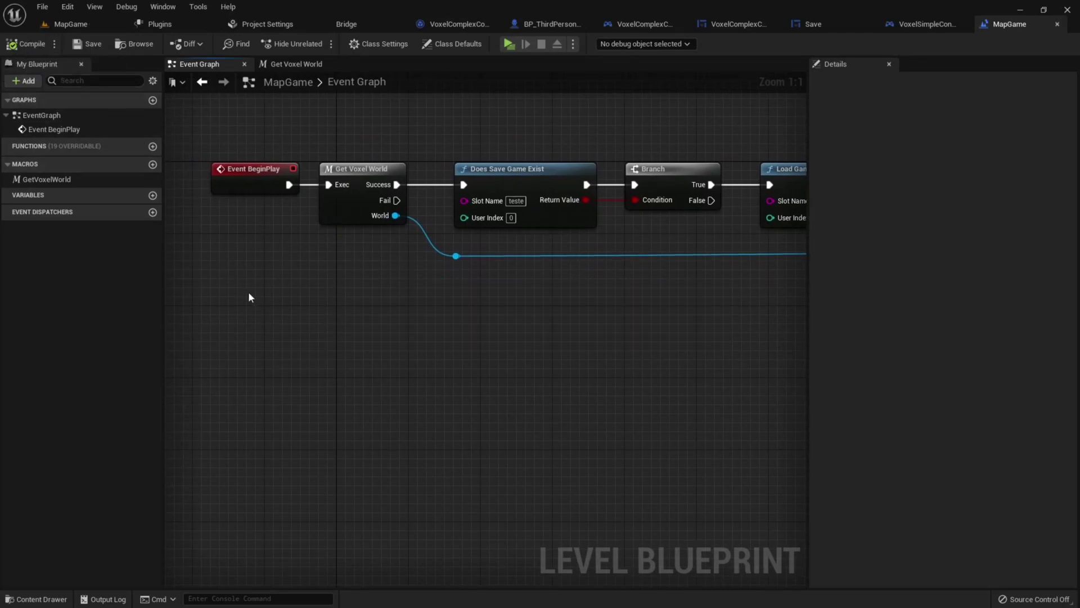
pyautogui.click(1022, 10)
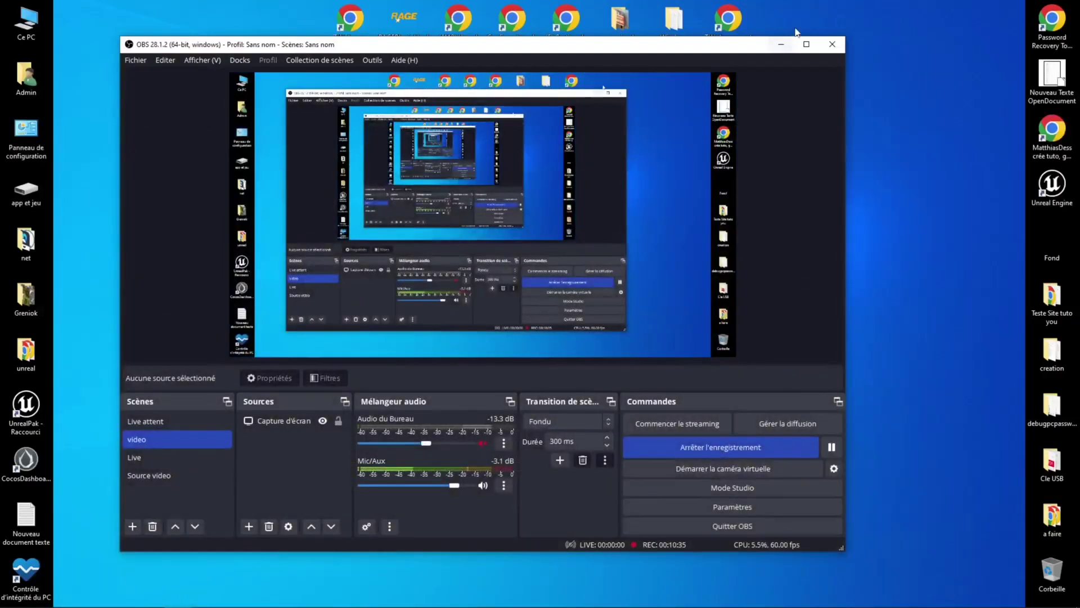
pyautogui.click(781, 45)
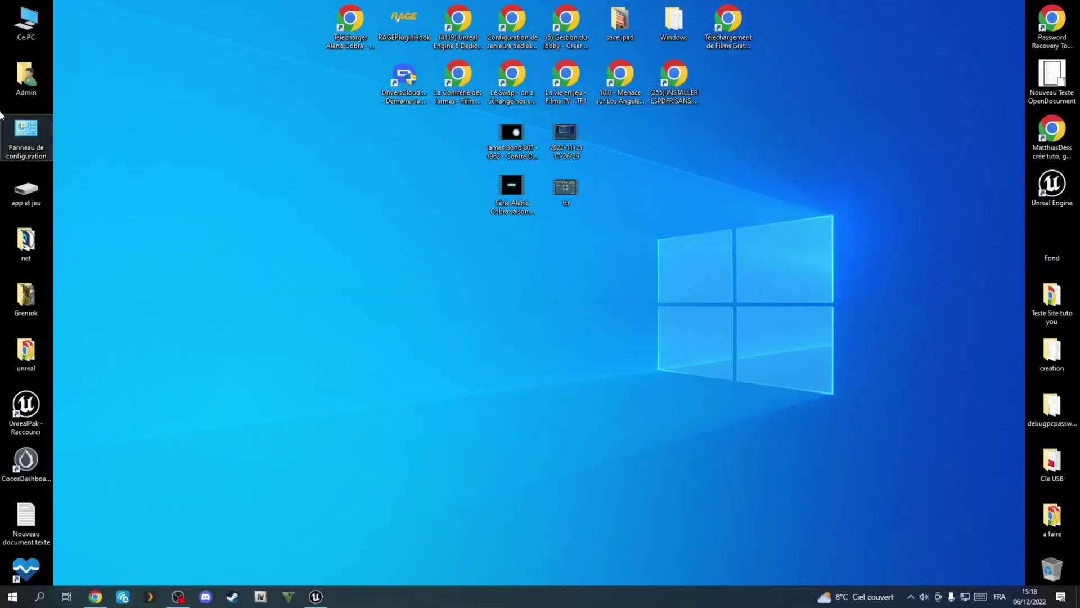
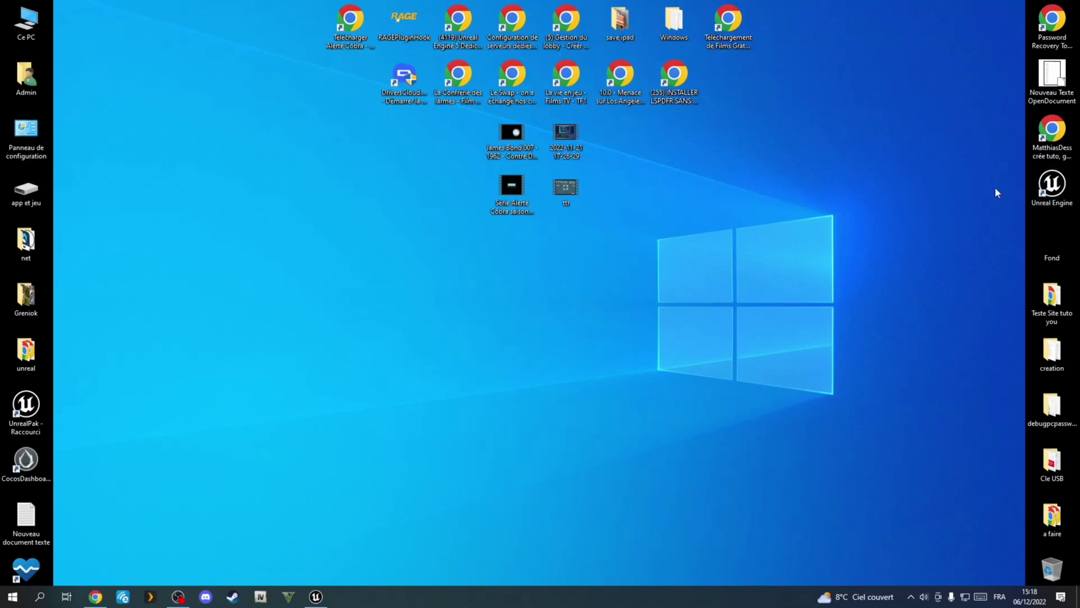
# From the Unreal Engine shortcut's file location, browse to UE_5.0 > Engine > Plugins > Marketplace and select VoxelFree
pyautogui.rightClick(1055, 183)
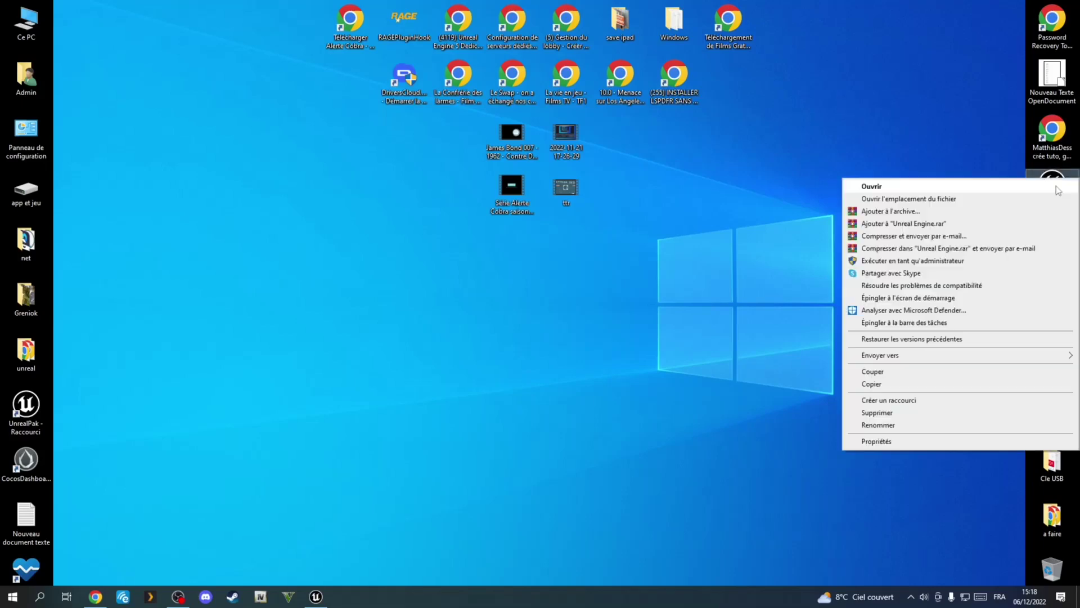
pyautogui.click(931, 198)
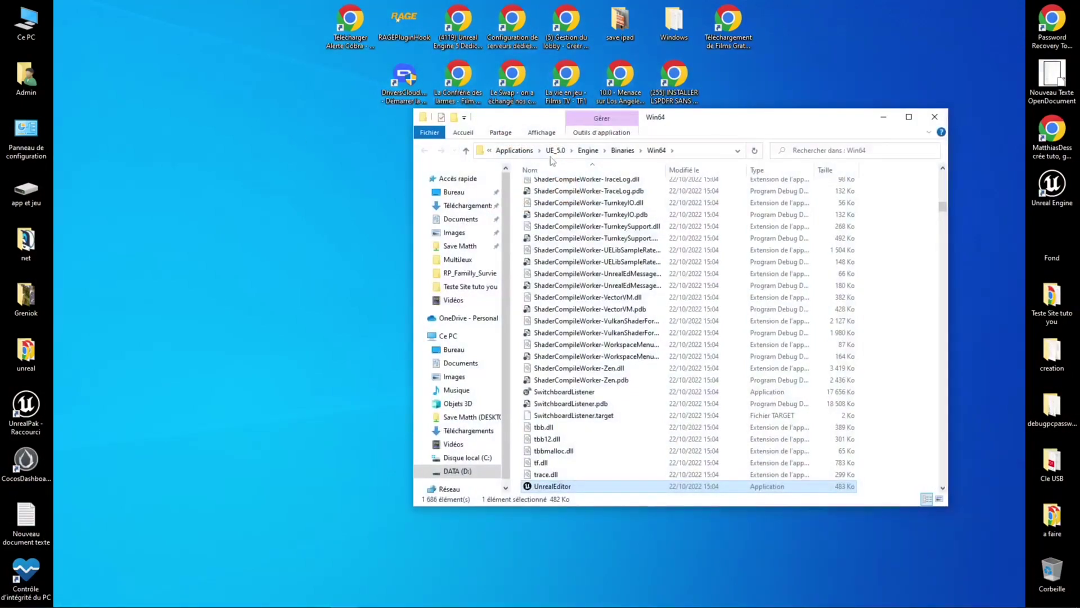
pyautogui.click(513, 151)
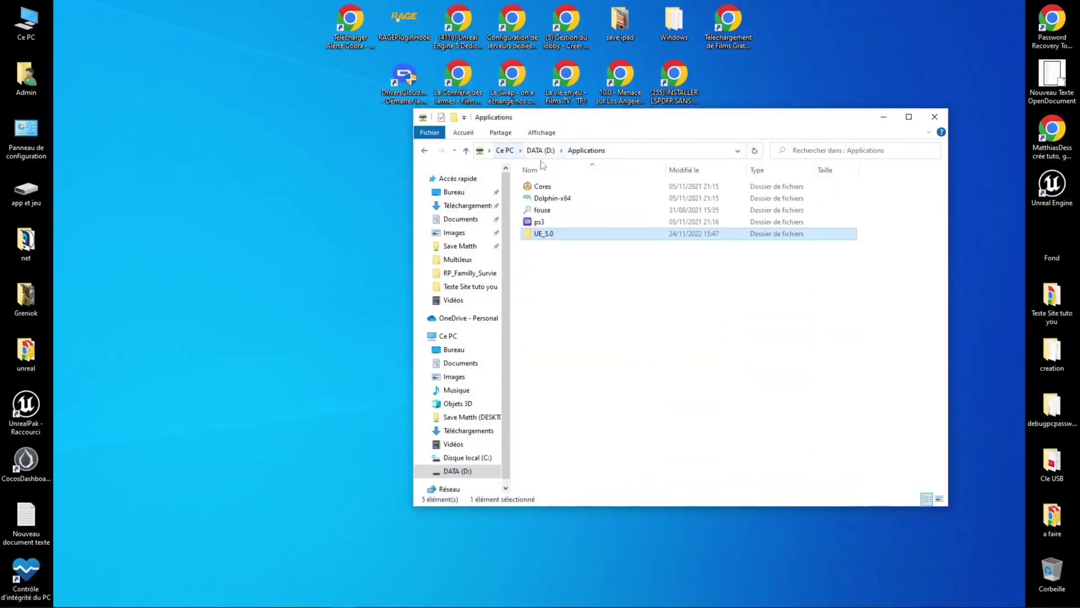
pyautogui.doubleClick(542, 235)
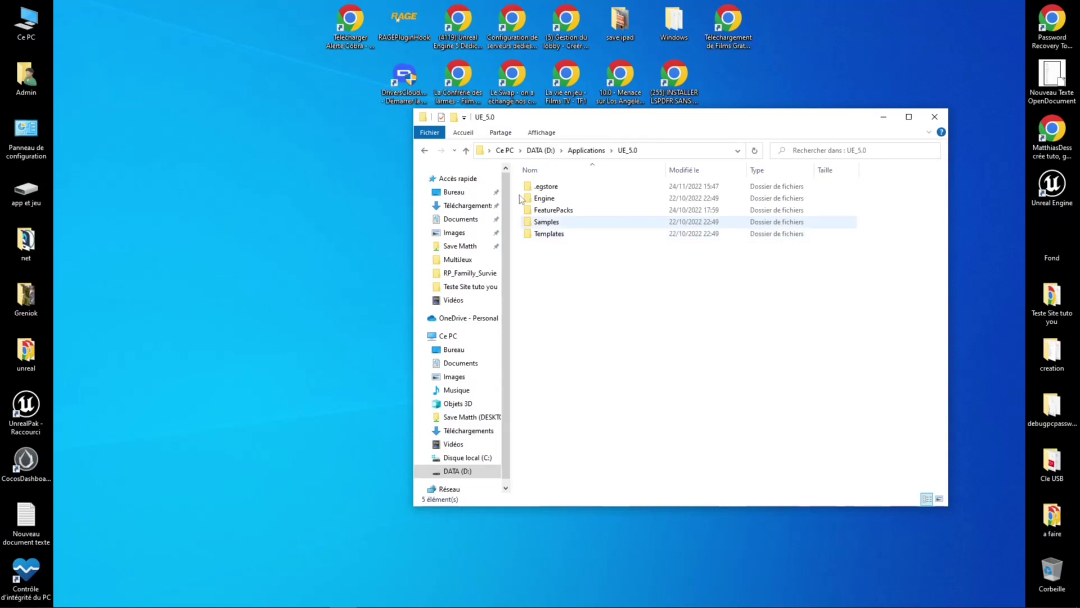
pyautogui.click(549, 201)
pyautogui.doubleClick(548, 200)
pyautogui.doubleClick(544, 281)
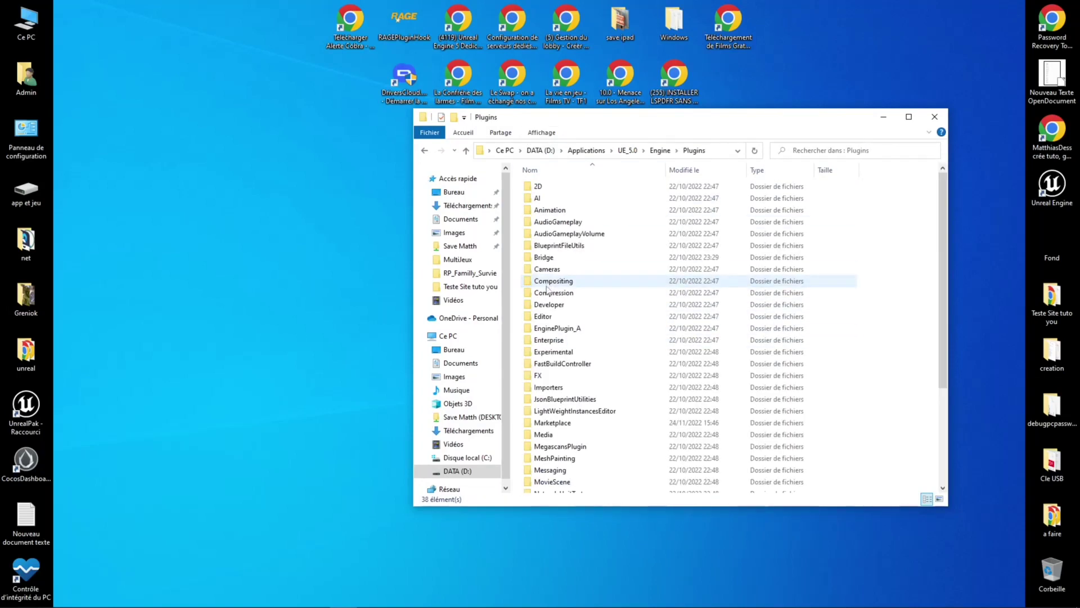
pyautogui.doubleClick(563, 422)
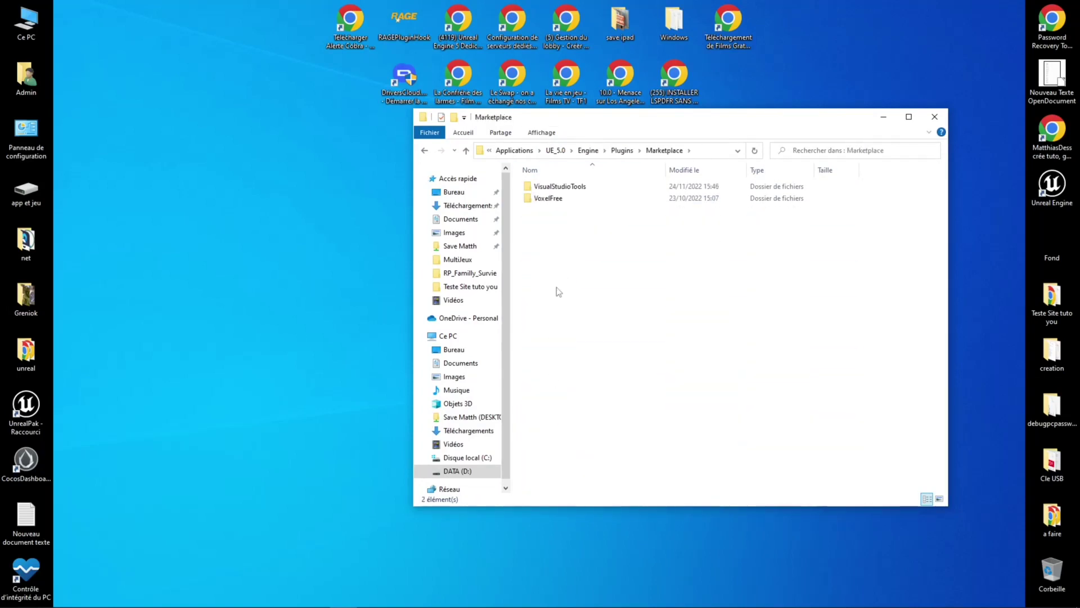
pyautogui.click(548, 199)
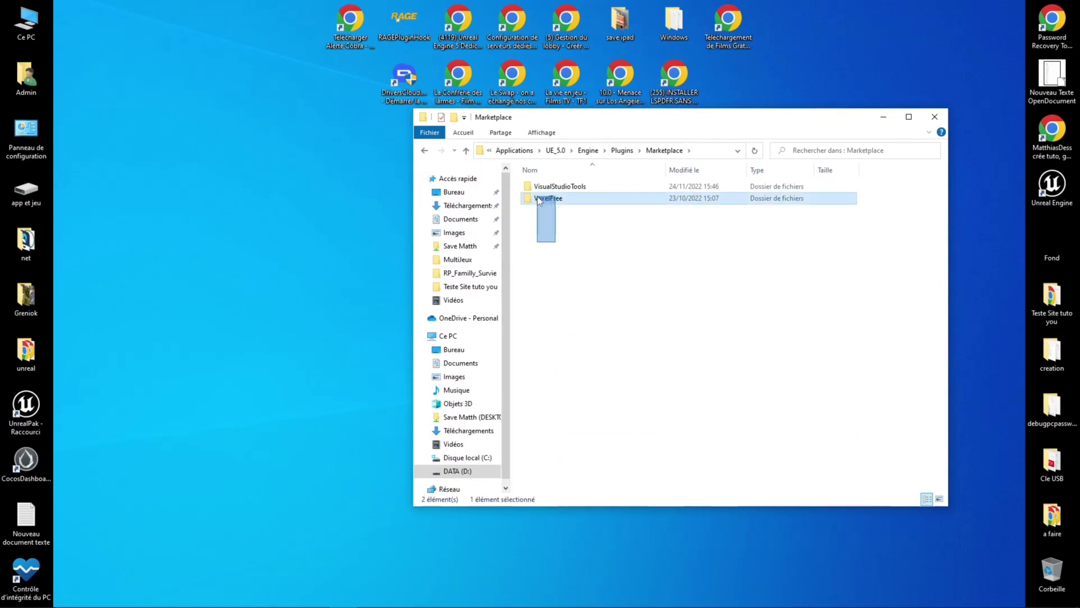
pyautogui.moveTo(546, 203)
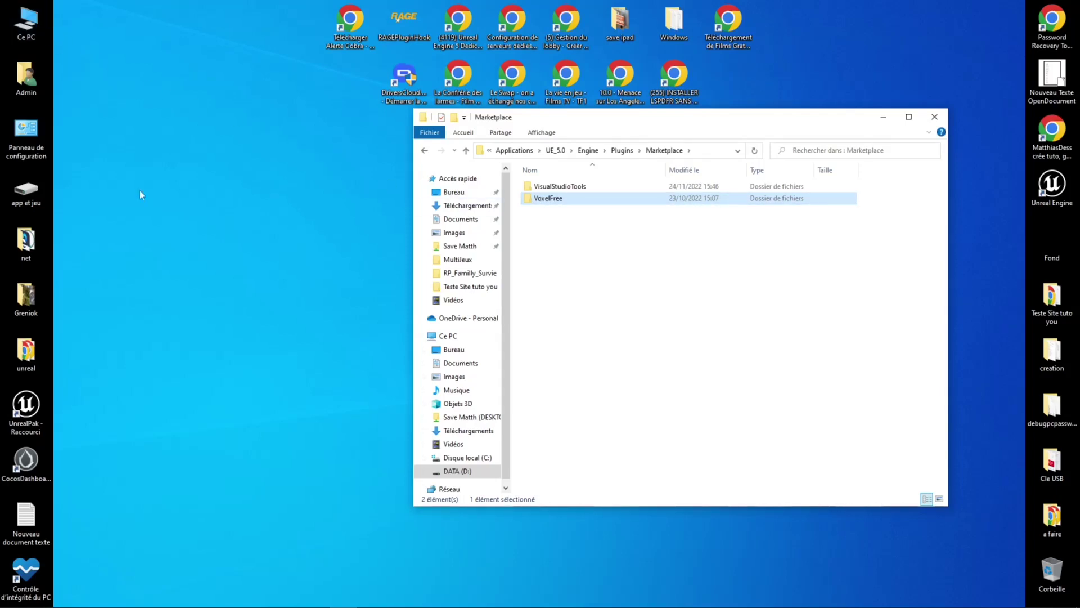
# In a new window, browse DATA (D:) > Creations > jeux > 1. Creation de mes jeux > Edit > MultiJeux
pyautogui.moveTo(333, 600)
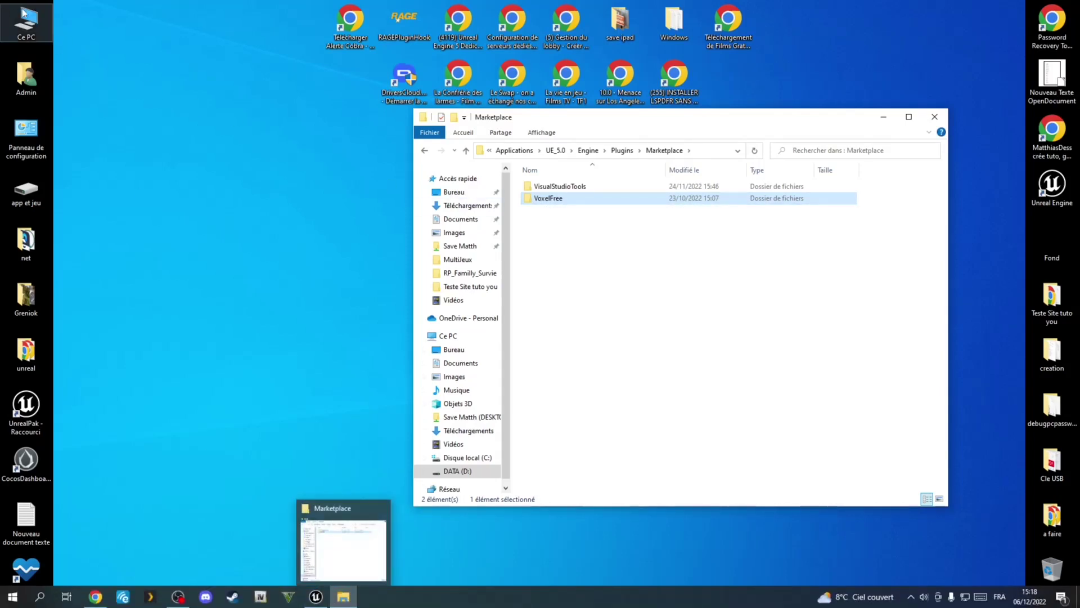
pyautogui.click(35, 21)
pyautogui.doubleClick(35, 21)
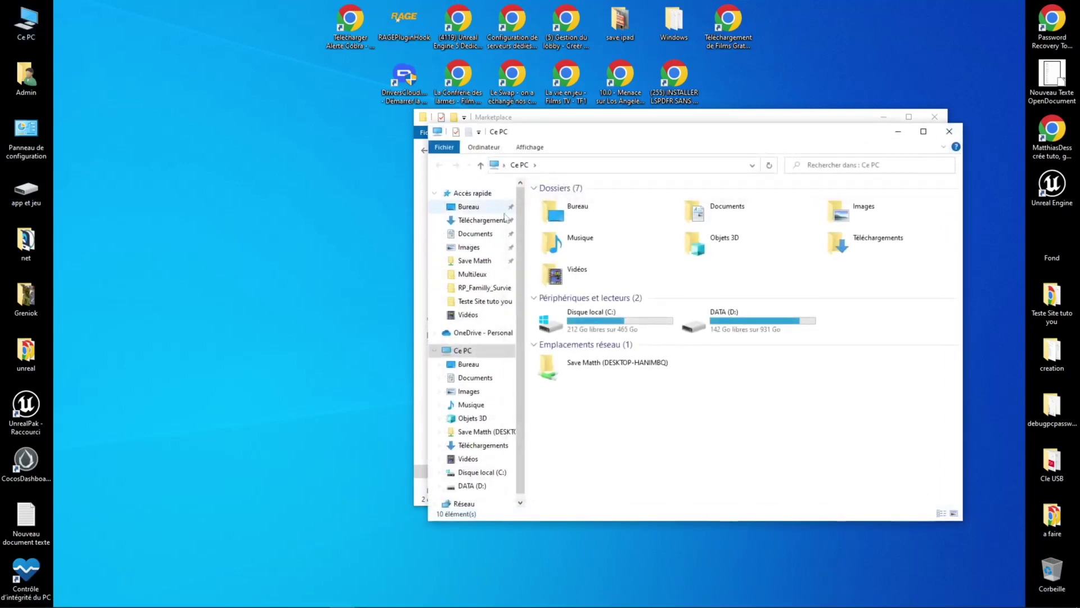
pyautogui.doubleClick(722, 324)
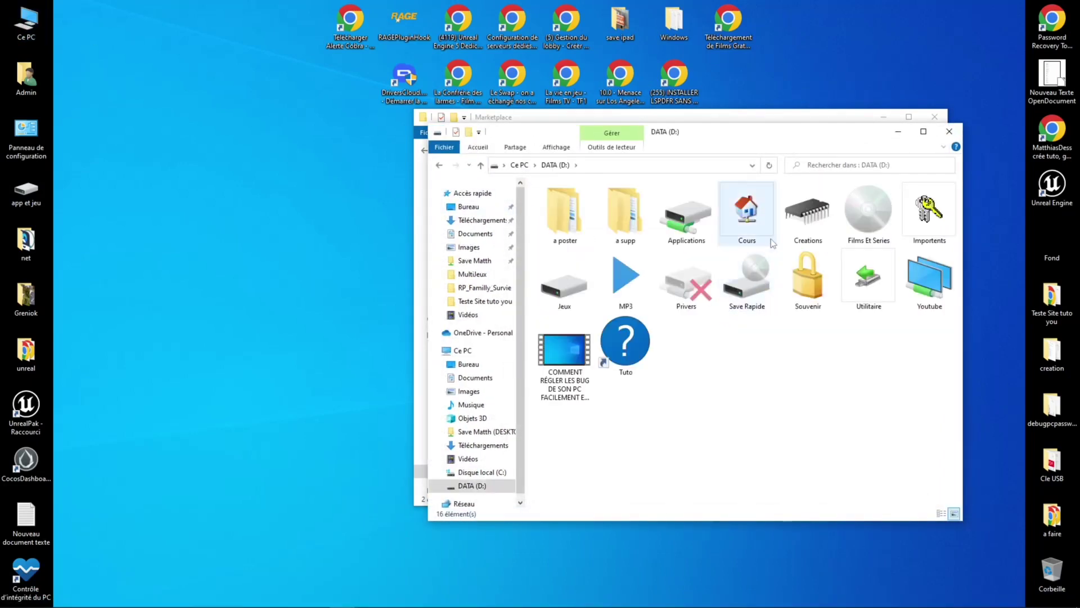
pyautogui.doubleClick(805, 222)
pyautogui.doubleClick(579, 212)
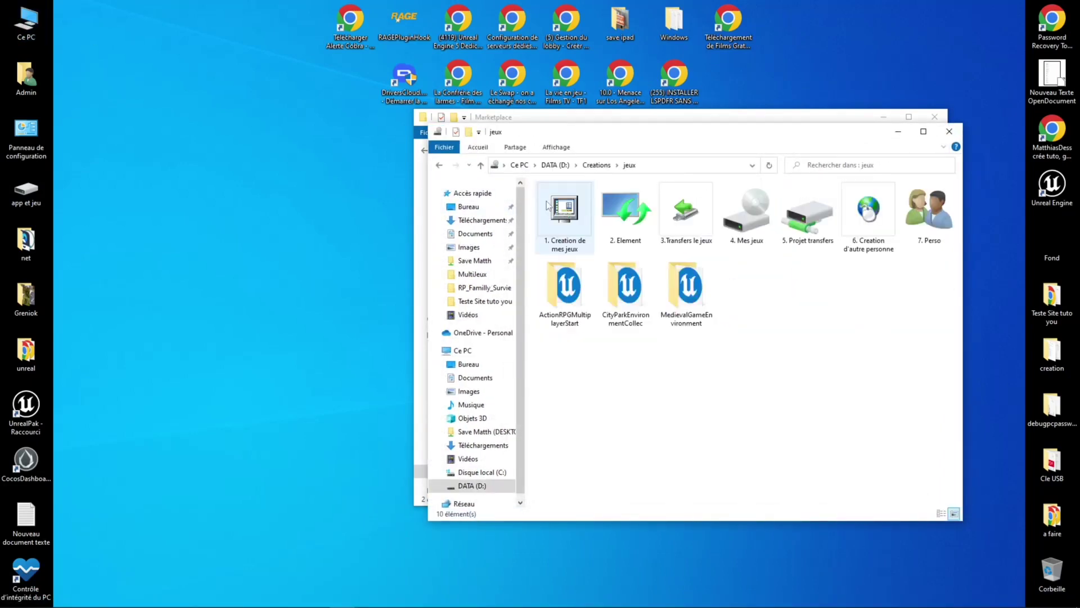
pyautogui.doubleClick(560, 231)
pyautogui.doubleClick(552, 213)
pyautogui.doubleClick(563, 202)
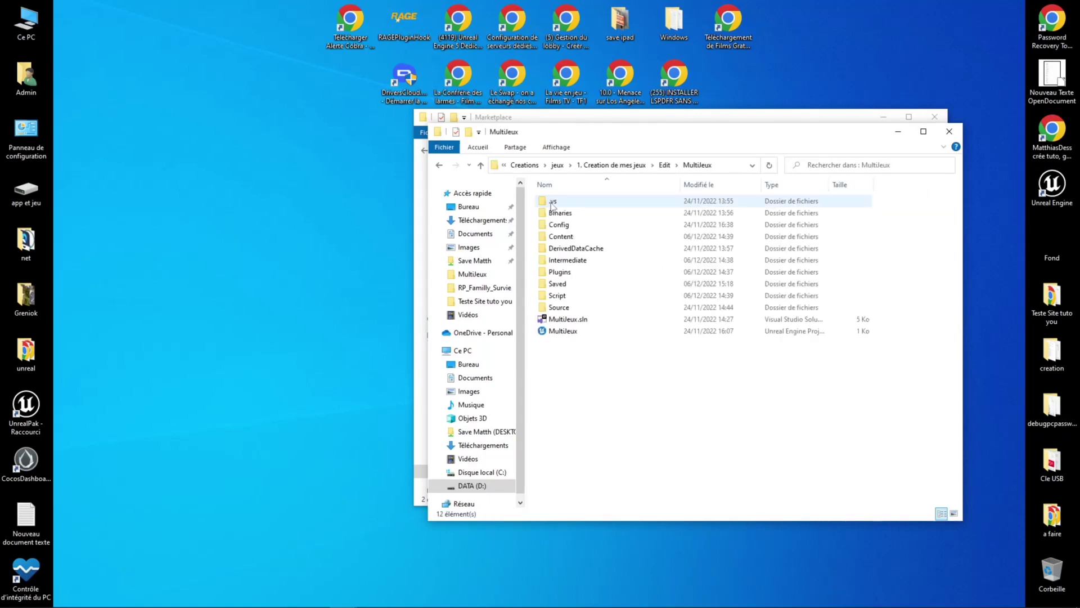
# Place the MultiJeux window beside the Marketplace window, then return to the Unreal editor
pyautogui.moveTo(589, 137)
pyautogui.mouseDown()
pyautogui.moveTo(154, 287)
pyautogui.moveTo(213, 227)
pyautogui.mouseUp()
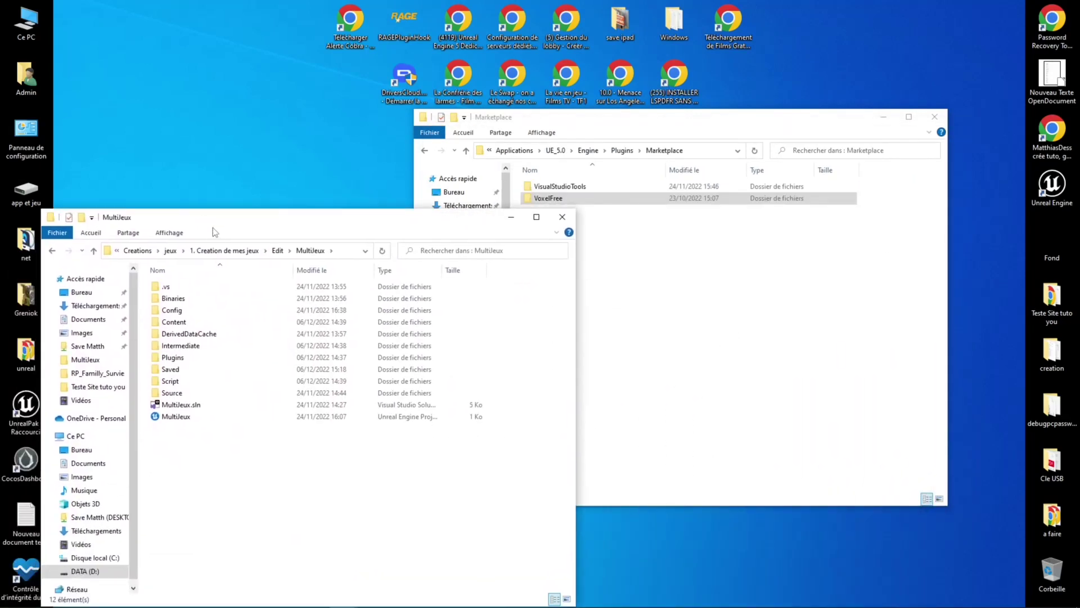
pyautogui.click(656, 256)
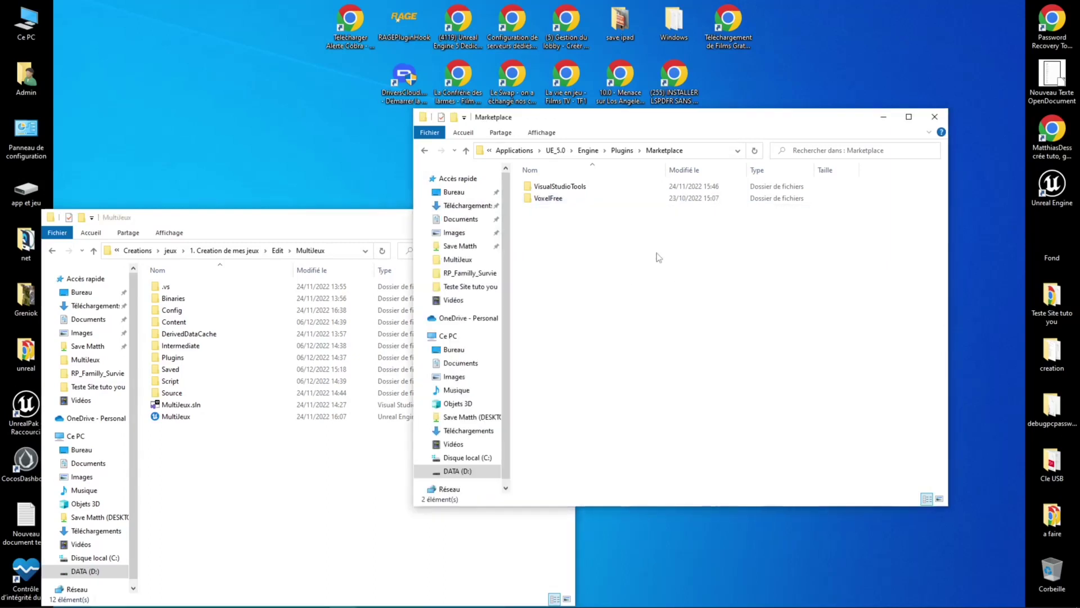
pyautogui.moveTo(556, 206)
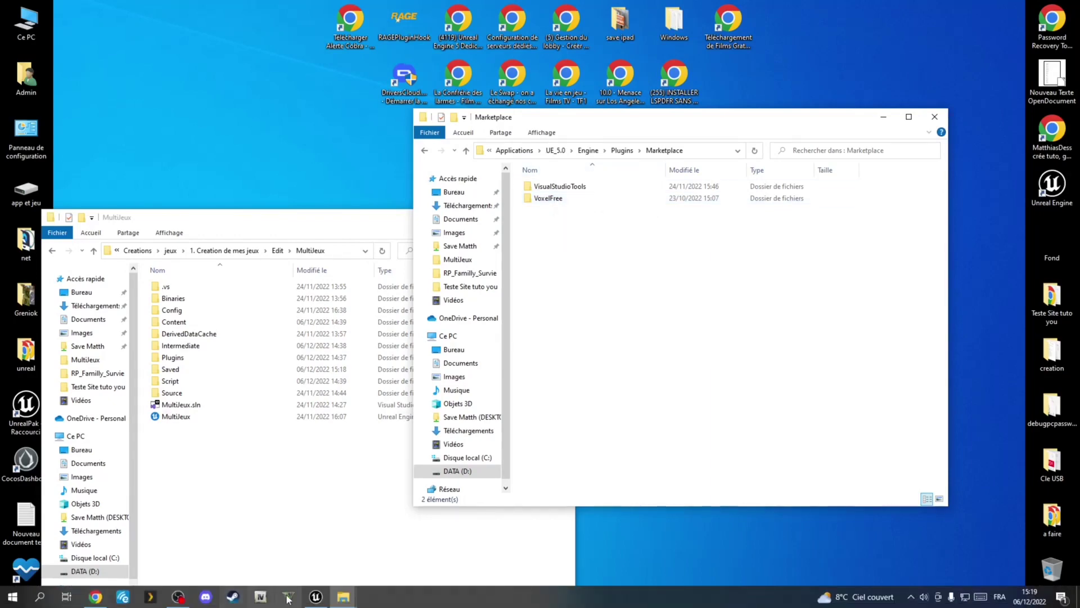
pyautogui.click(275, 598)
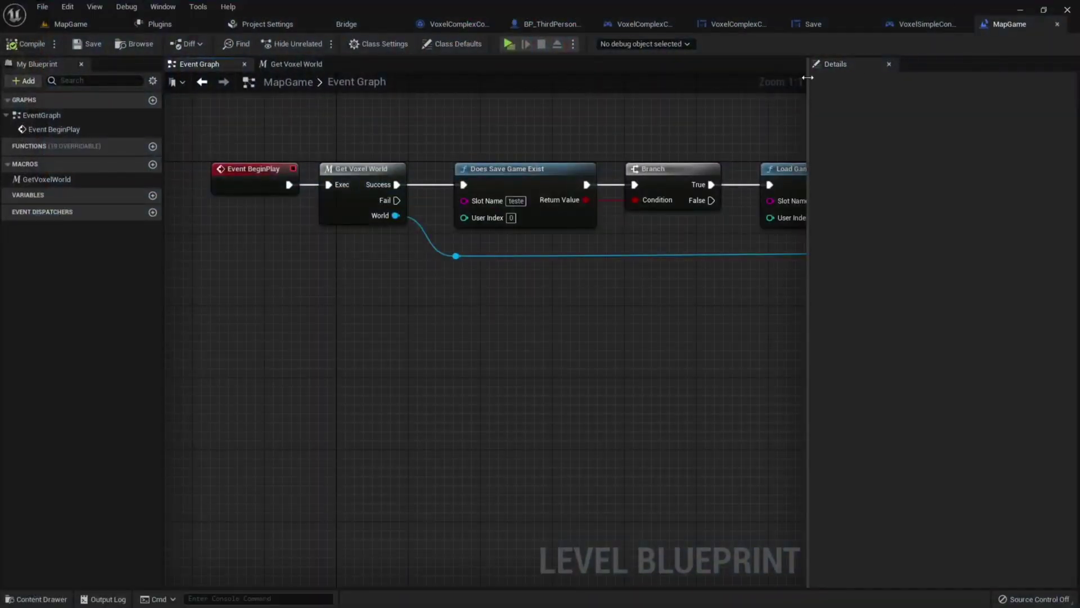
# Select the Save World and Load World groups in VoxelComplexController_UI's Event Graph, then minimise the editor
pyautogui.click(743, 24)
pyautogui.scroll(-2, 659, 203)
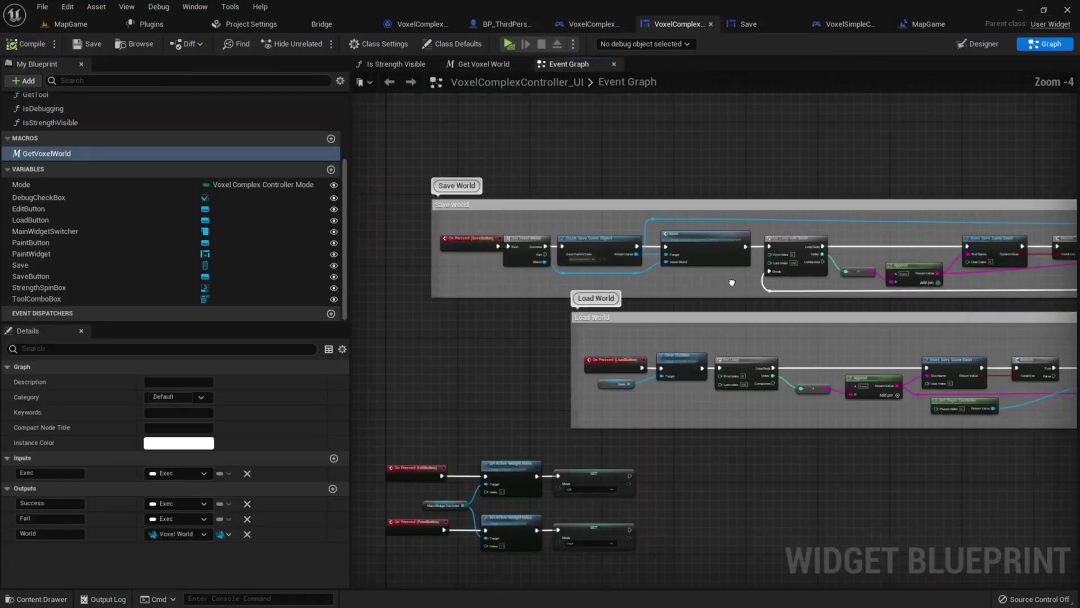
pyautogui.scroll(-1, 659, 203)
pyautogui.moveTo(665, 153)
pyautogui.mouseDown()
pyautogui.moveTo(956, 403)
pyautogui.moveTo(985, 401)
pyautogui.mouseUp()
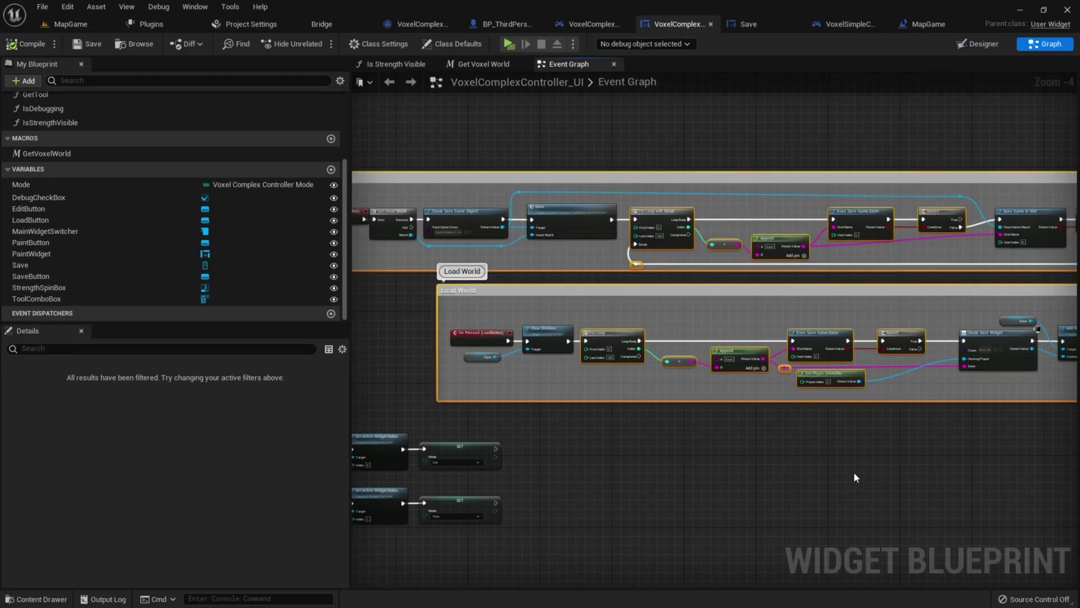
pyautogui.press('Home')
pyautogui.click(1013, 11)
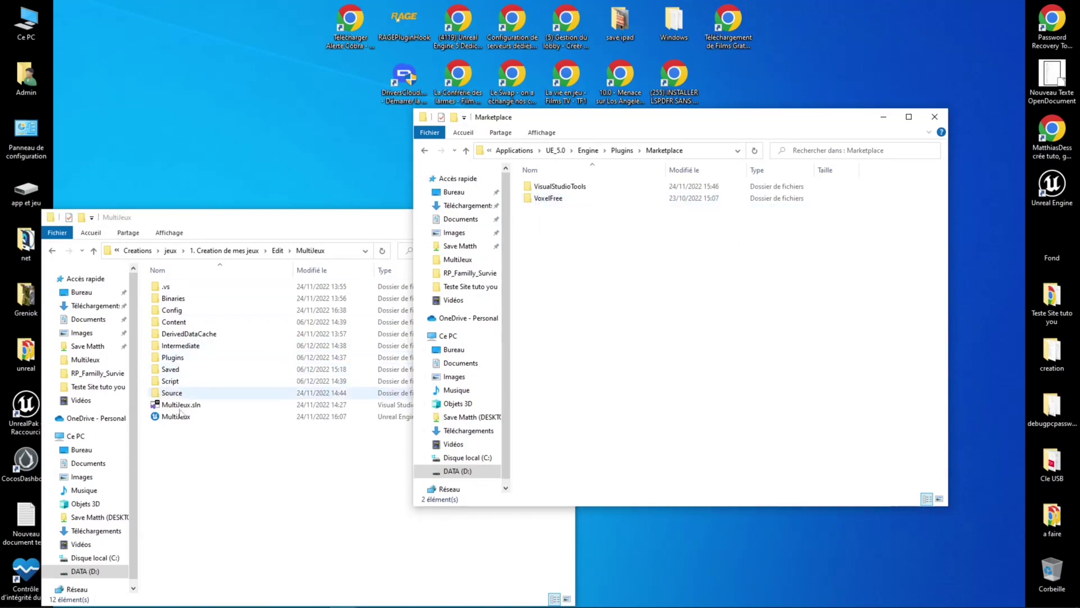
# Open MultiJeux's Plugins folder to confirm VoxelFree is there, then restore the Unreal editor
pyautogui.rightClick(175, 451)
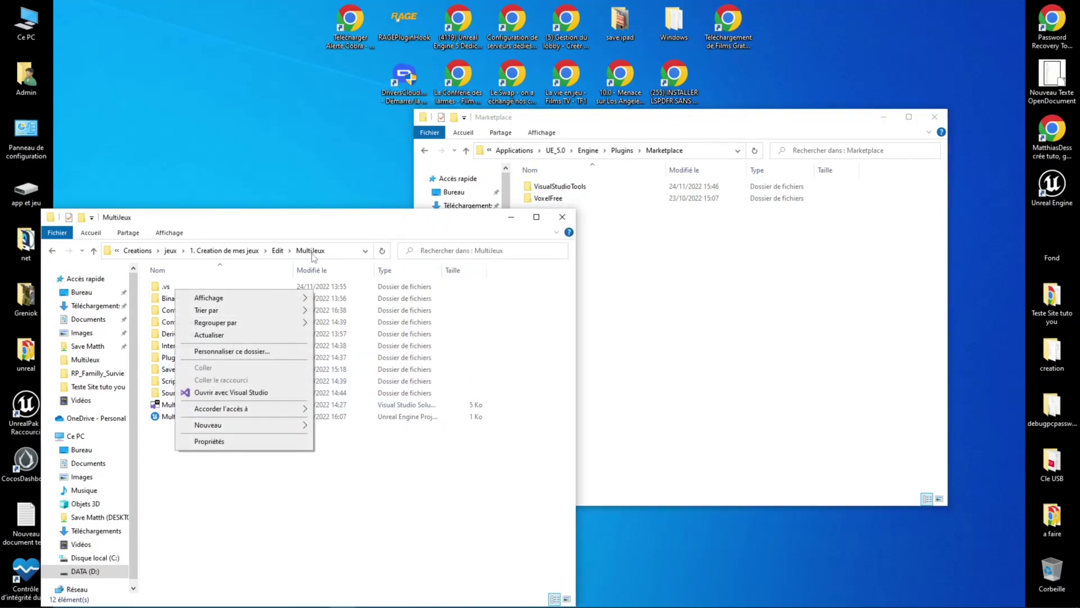
pyautogui.click(161, 498)
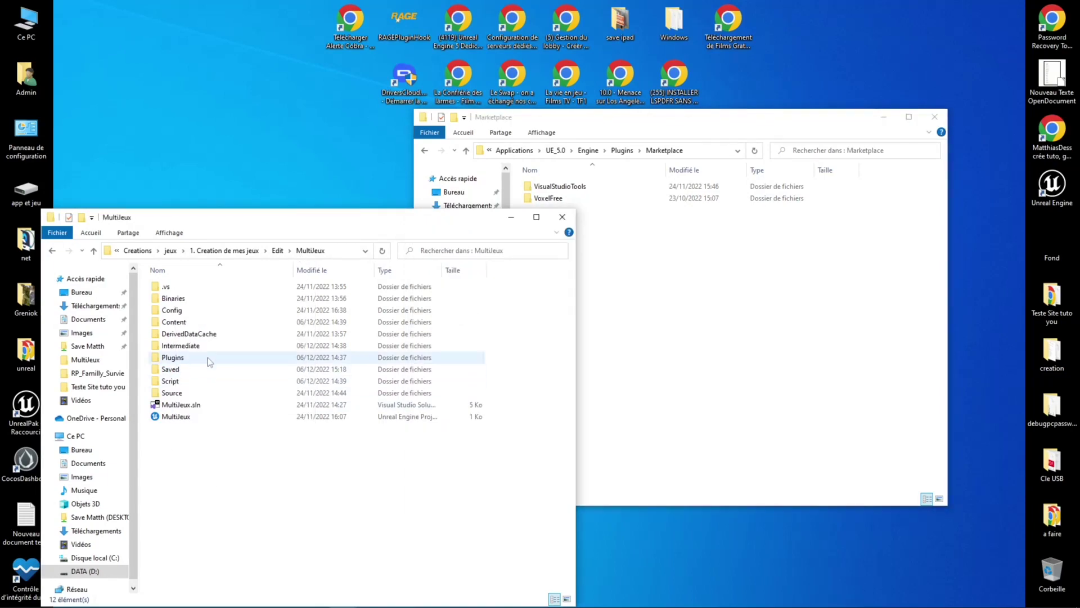
pyautogui.doubleClick(173, 357)
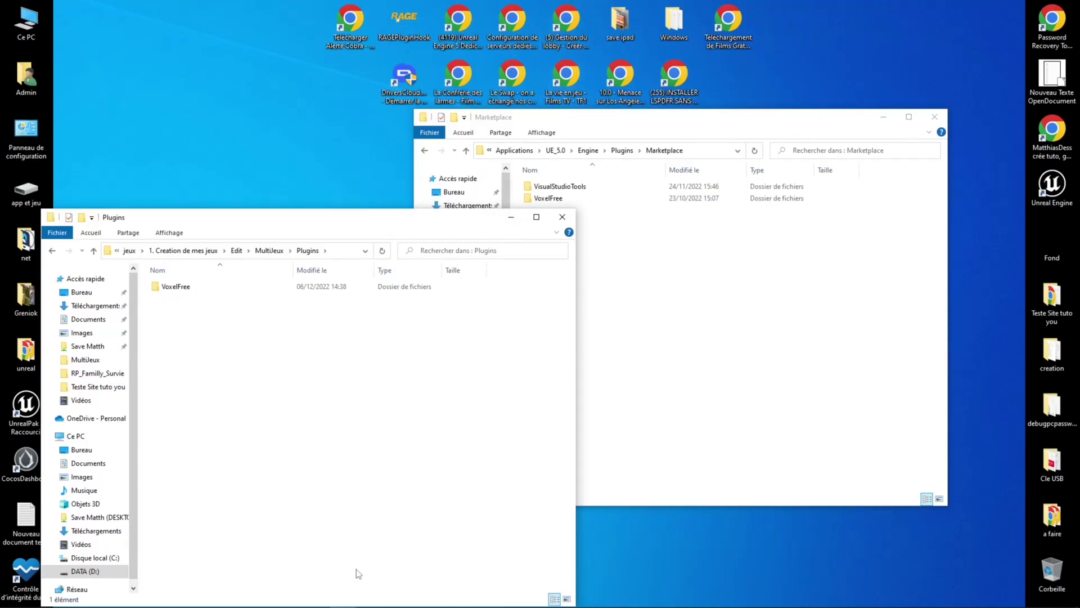
pyautogui.moveTo(359, 605)
pyautogui.click(511, 217)
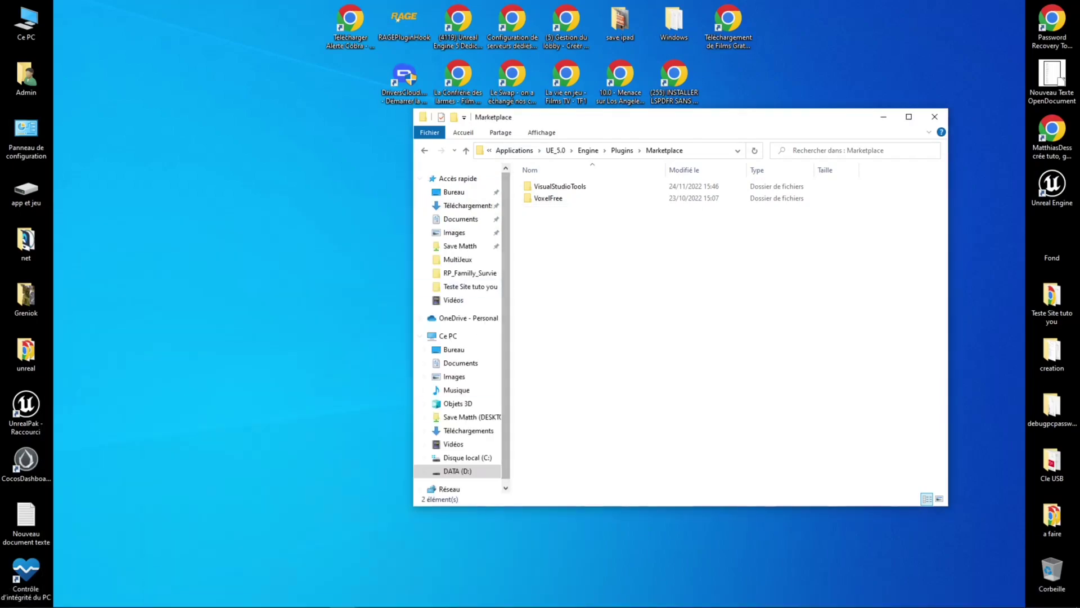
pyautogui.click(323, 600)
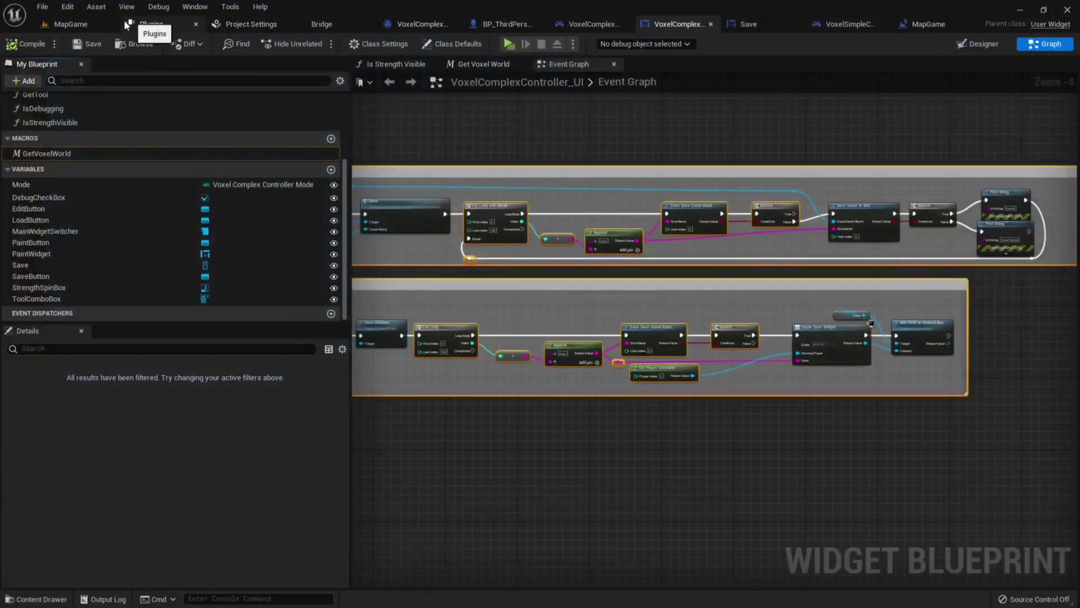
# Run MapGame in standalone preview, sculpt a mound and ridge, save-and-reload with L, then stop
pyautogui.click(93, 22)
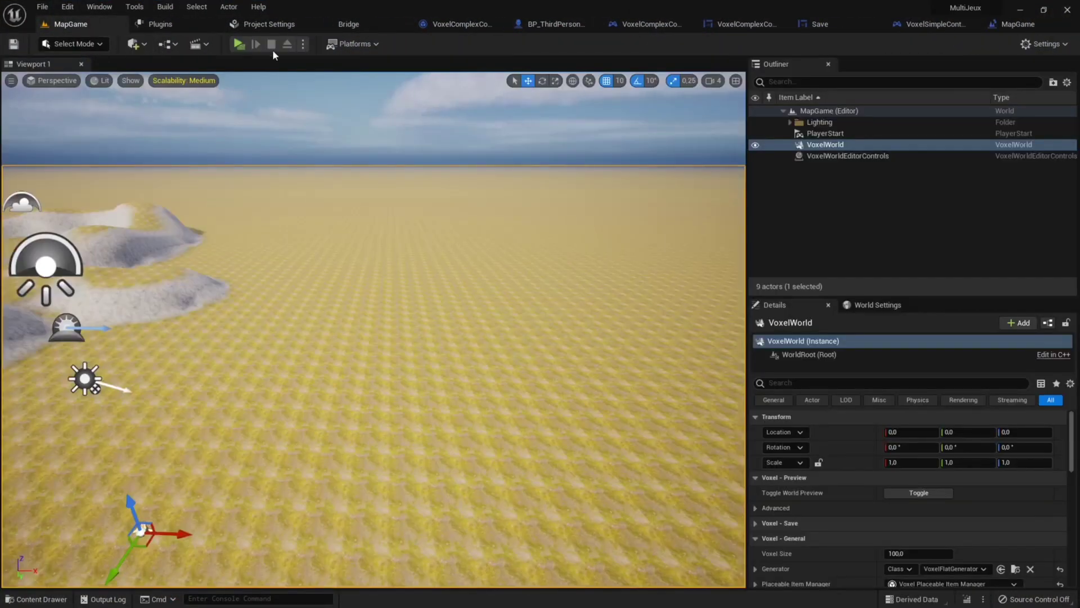
pyautogui.click(241, 43)
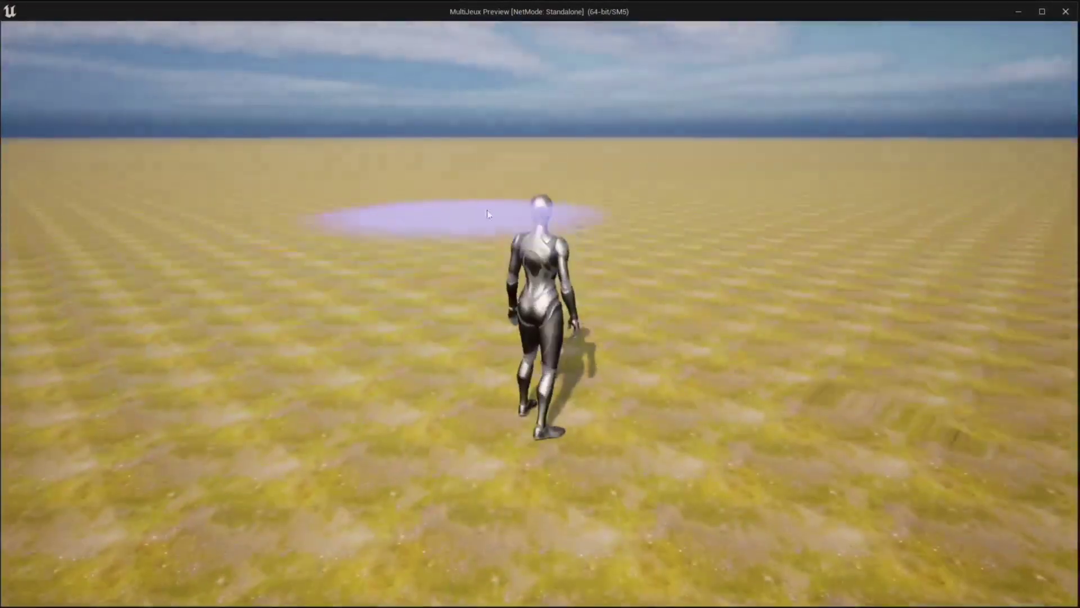
pyautogui.moveTo(568, 198); pyautogui.dragTo(476, 206)
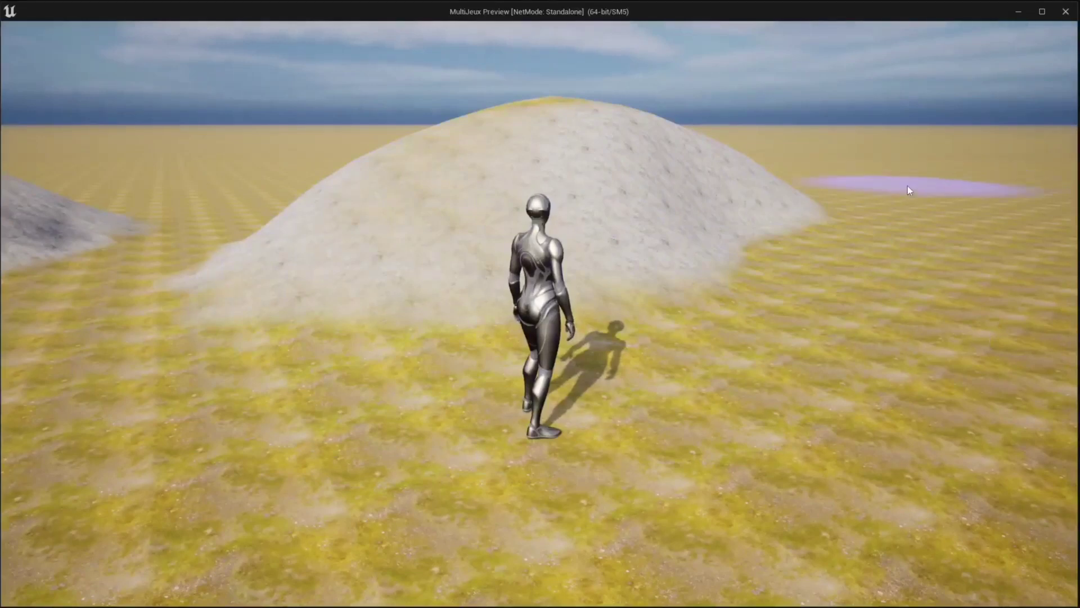
pyautogui.moveTo(907, 186)
pyautogui.mouseDown()
pyautogui.moveTo(810, 145)
pyautogui.moveTo(757, 152)
pyautogui.mouseUp()
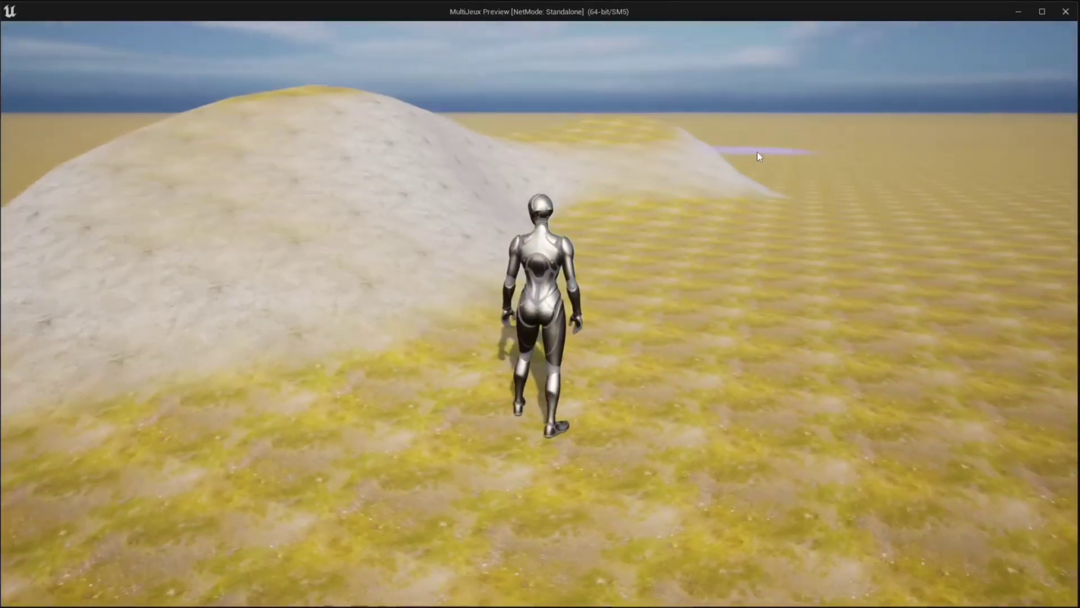
pyautogui.press('l')
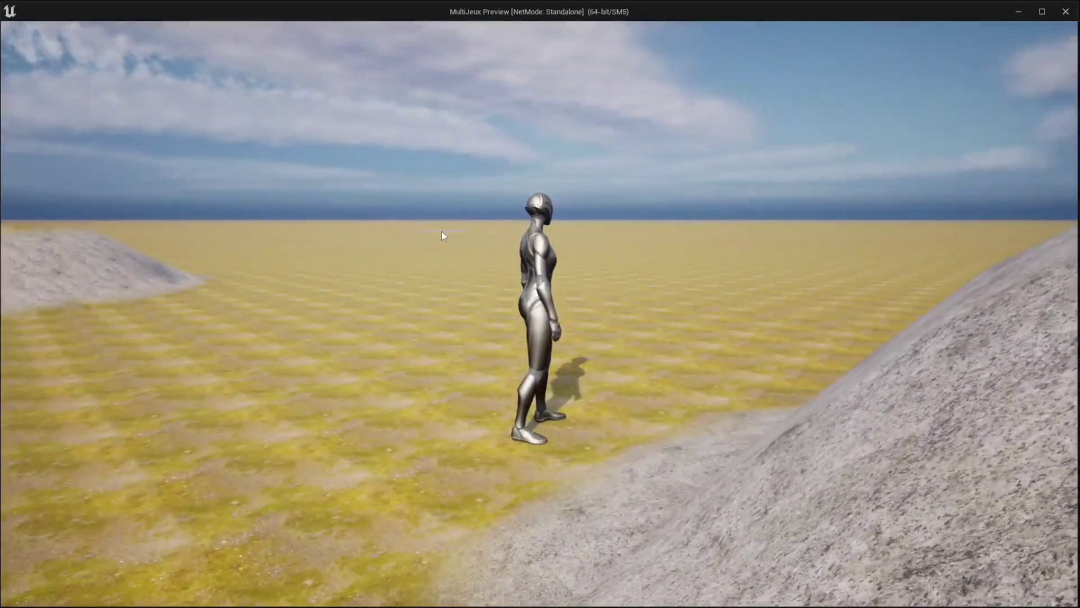
pyautogui.press('Escape')
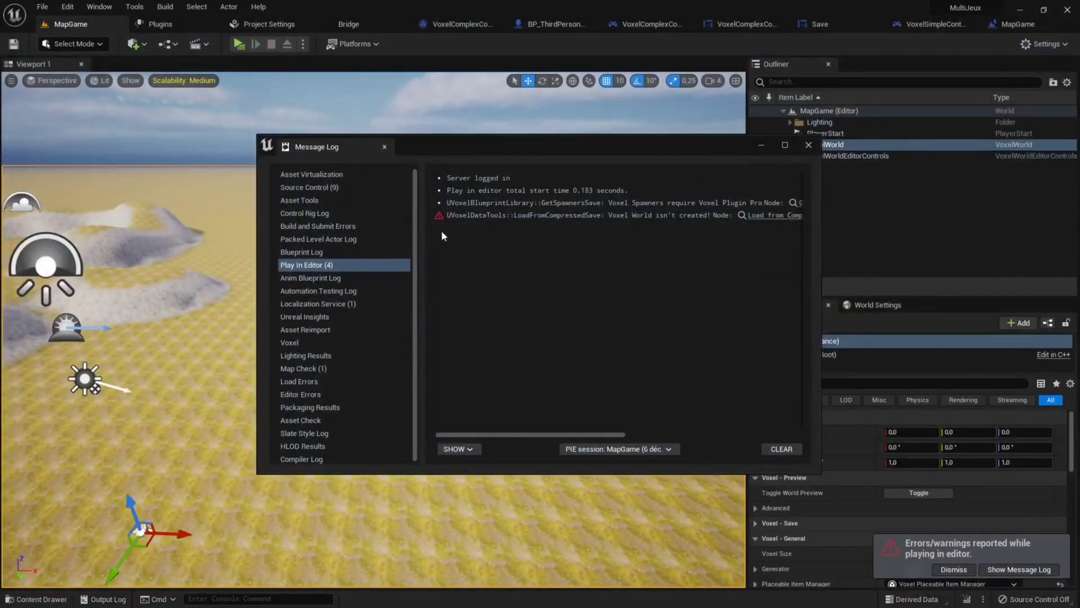
# In BP_ThirdPersonCharacter's Event Graph, wire Flip Flop A to the upper SET node
pyautogui.click(549, 24)
pyautogui.moveTo(376, 399); pyautogui.dragTo(537, 347, button='right')
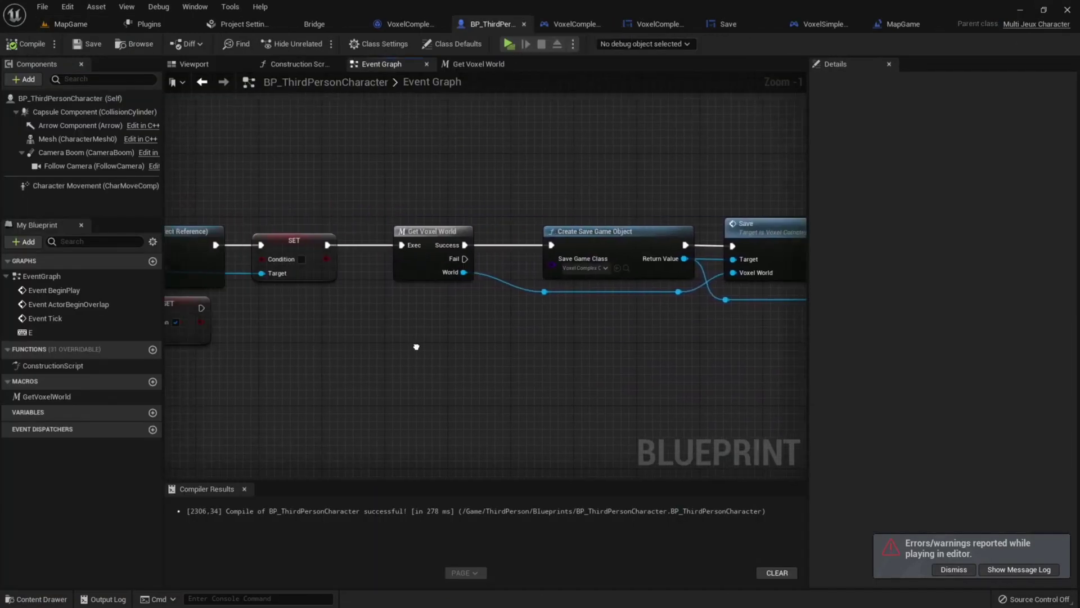
pyautogui.moveTo(416, 188)
pyautogui.mouseDown()
pyautogui.moveTo(543, 309)
pyautogui.moveTo(646, 322)
pyautogui.mouseUp()
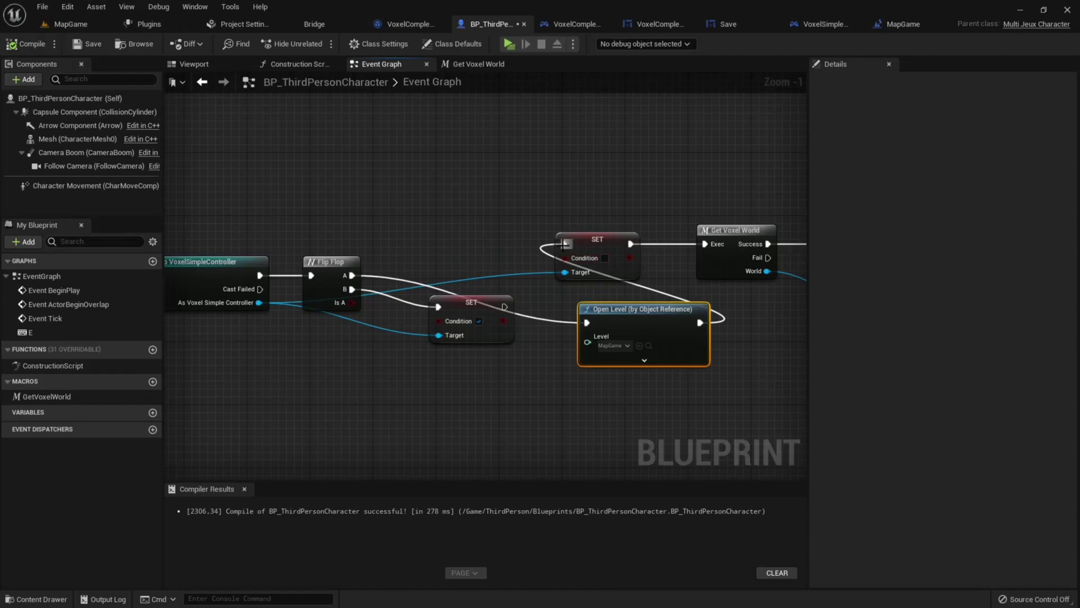
pyautogui.moveTo(564, 244); pyautogui.dragTo(351, 278)
pyautogui.moveTo(598, 247); pyautogui.dragTo(471, 248)
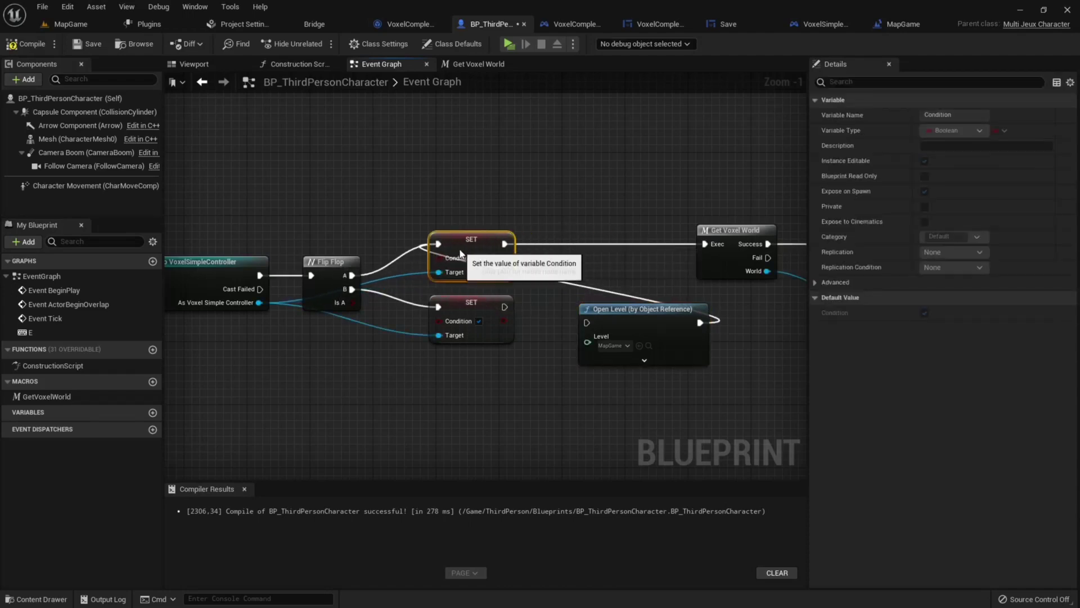
# Move the Open Level node beside Save Game to Slot and run it after the save
pyautogui.keyDown('alt'); pyautogui.click(580, 286); pyautogui.keyUp('alt')
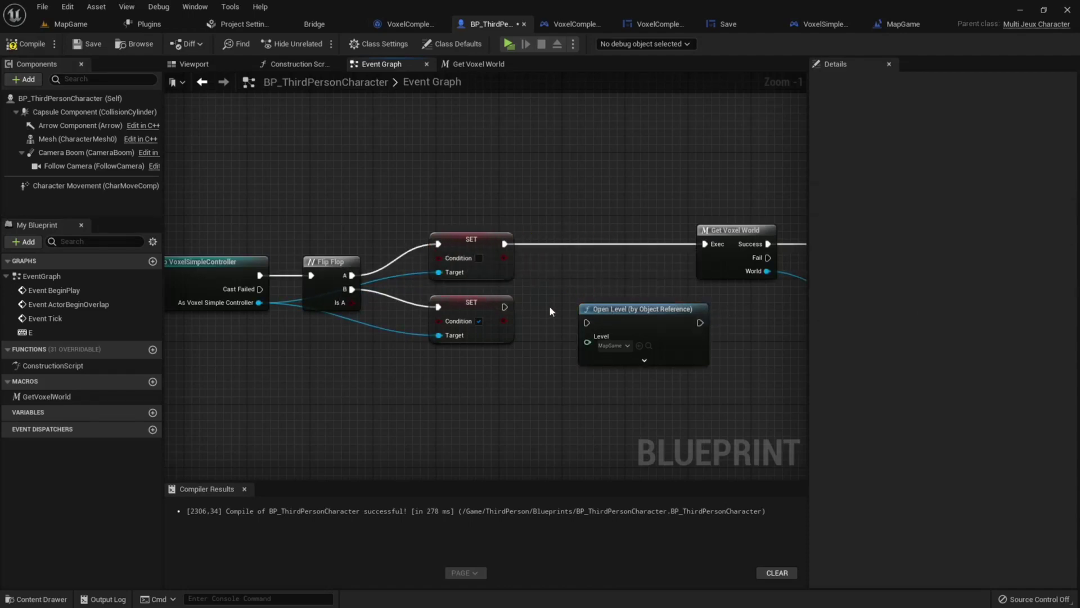
pyautogui.moveTo(550, 306); pyautogui.dragTo(390, 277, button='right')
pyautogui.moveTo(441, 284); pyautogui.dragTo(651, 286)
pyautogui.moveTo(554, 272); pyautogui.dragTo(395, 292, button='right')
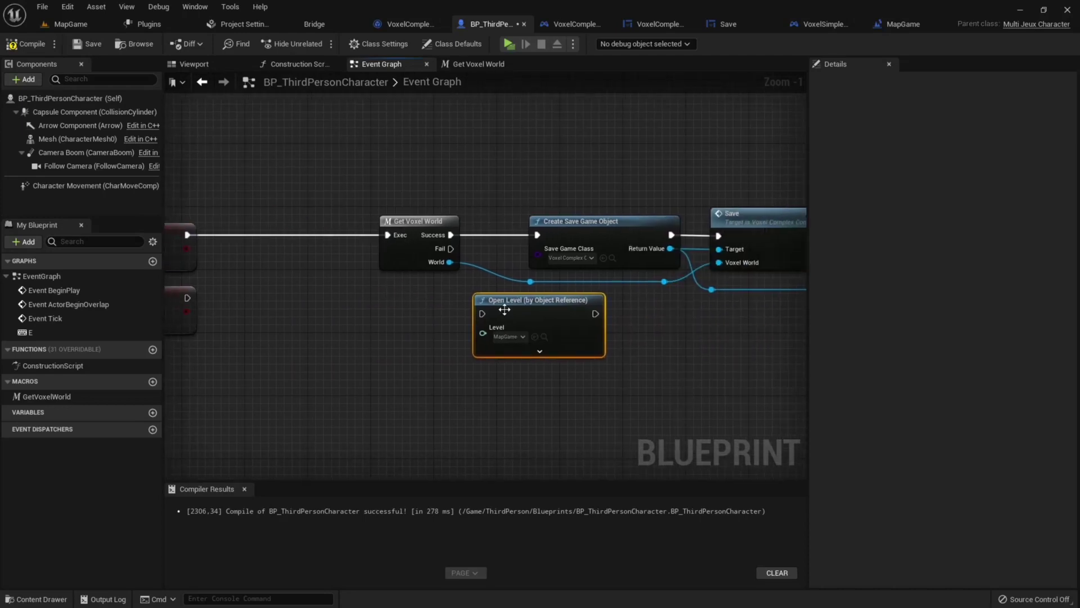
pyautogui.moveTo(504, 309); pyautogui.dragTo(506, 325)
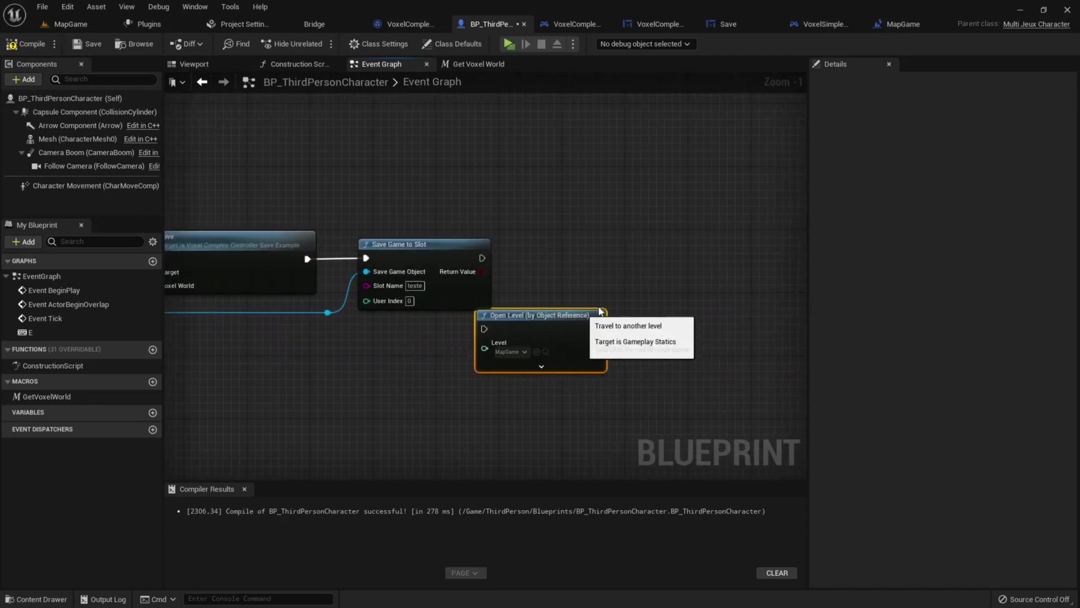
pyautogui.moveTo(599, 311); pyautogui.dragTo(639, 240)
pyautogui.moveTo(524, 258); pyautogui.dragTo(471, 260)
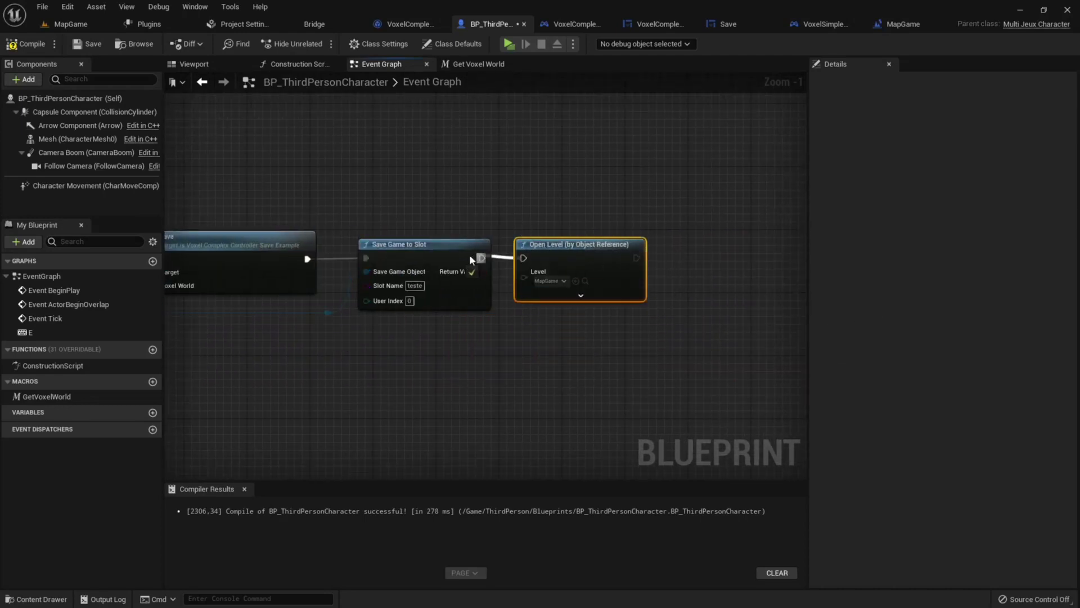
# Shift the whole save node chain left and compile the character blueprint
pyautogui.scroll(-3, 389, 338)
pyautogui.moveTo(389, 338); pyautogui.dragTo(500, 352, button='right')
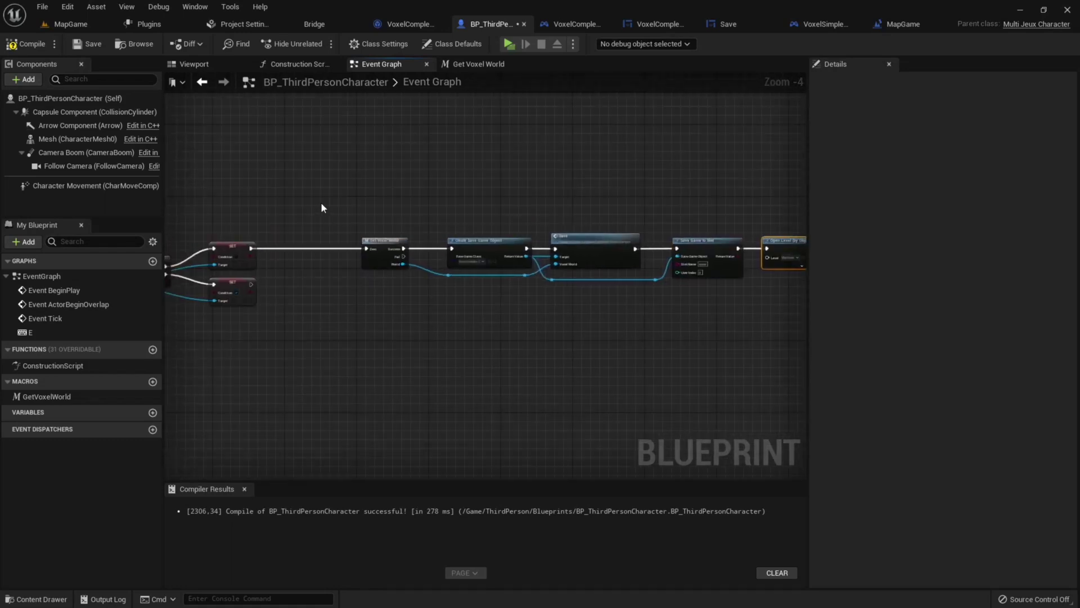
pyautogui.moveTo(338, 181); pyautogui.dragTo(724, 328)
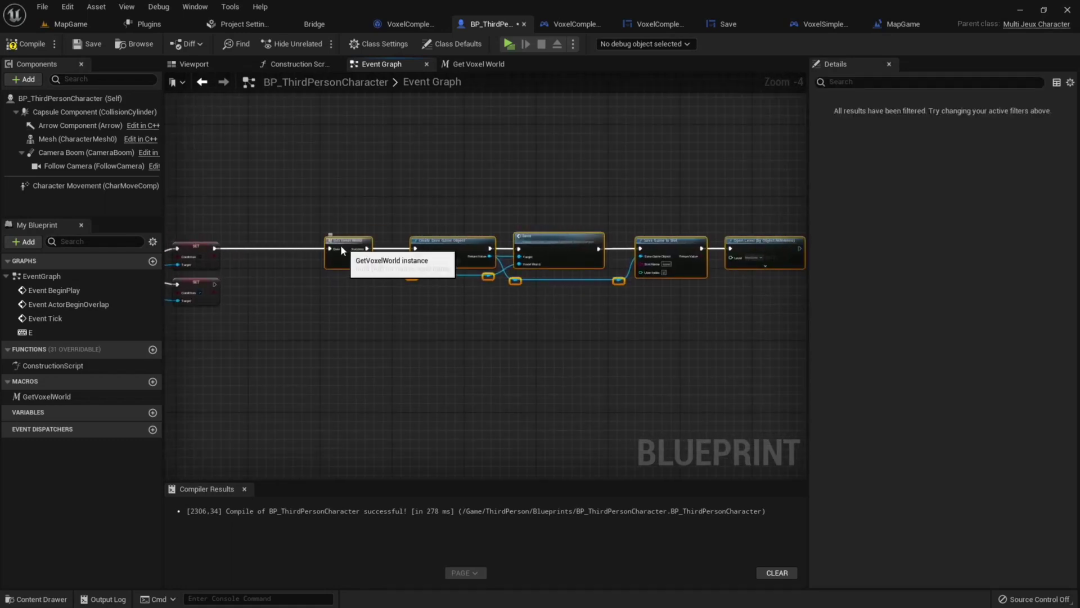
pyautogui.moveTo(348, 251); pyautogui.dragTo(253, 246)
pyautogui.scroll(1, 393, 287)
pyautogui.click(24, 44)
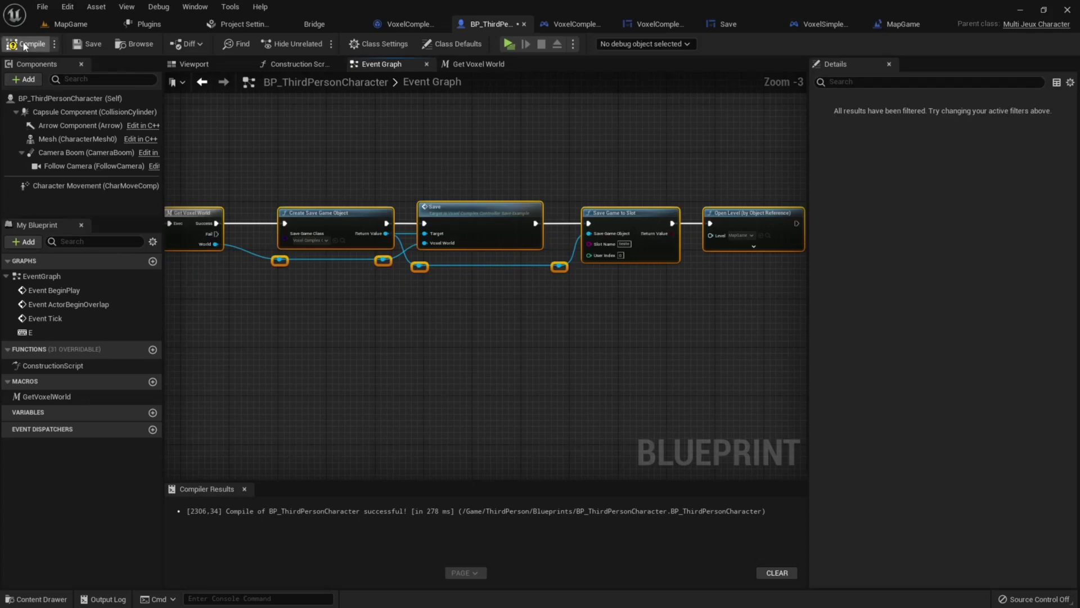
pyautogui.moveTo(678, 372)
pyautogui.mouseDown(button='right')
pyautogui.moveTo(403, 351)
pyautogui.moveTo(480, 319)
pyautogui.mouseUp(button='right')
pyautogui.scroll(3, 403, 351)
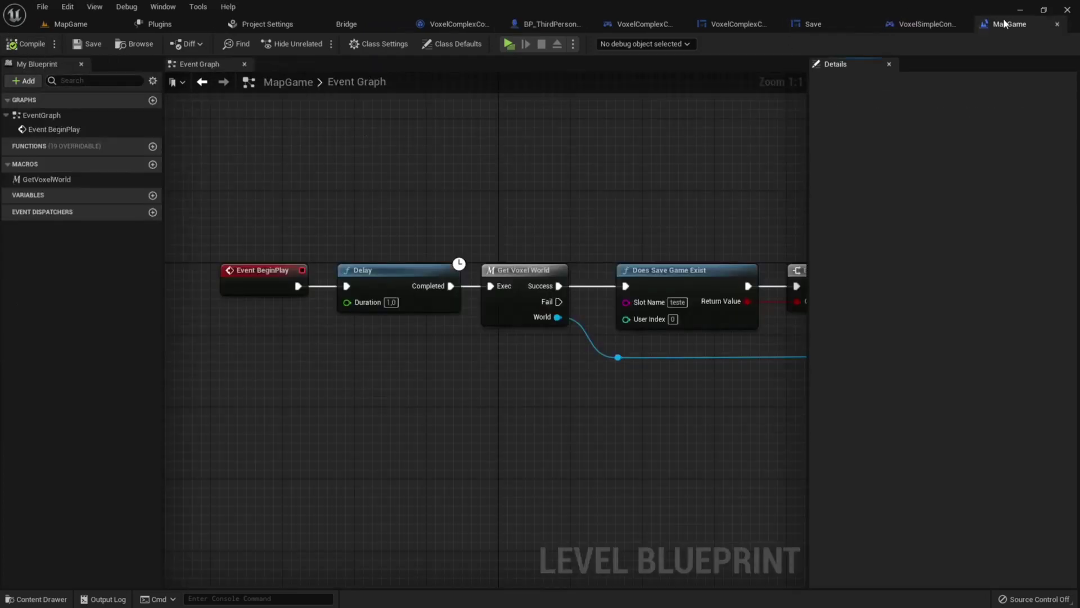
# Inspect MapGame's BeginPlay > Delay > Get Voxel World > Branch chain without adding nodes, then return to the level
pyautogui.moveTo(342, 245); pyautogui.dragTo(433, 251, button='right')
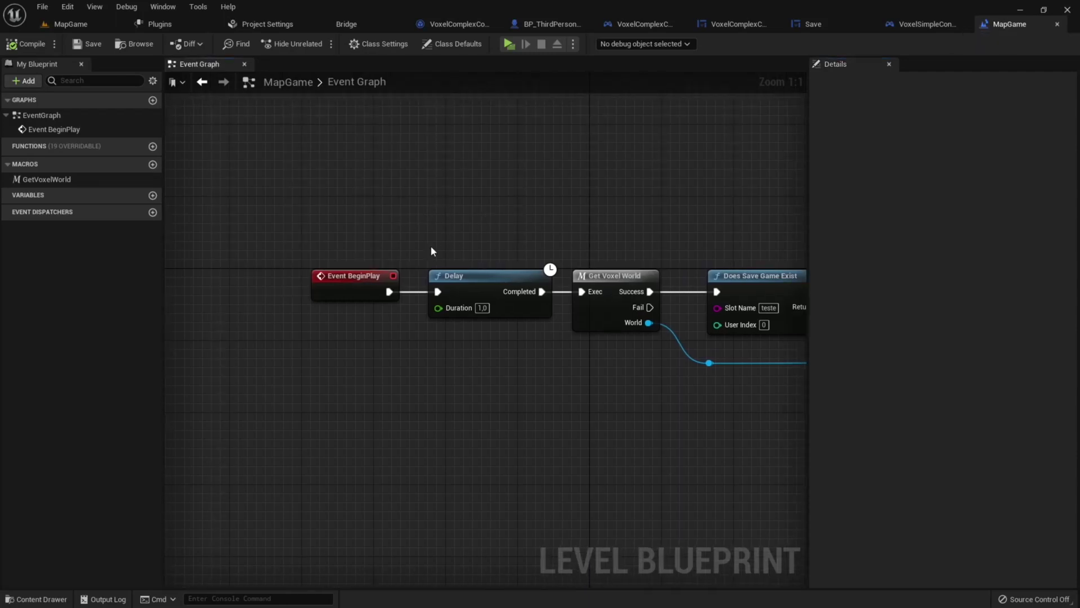
pyautogui.moveTo(425, 225); pyautogui.dragTo(501, 350)
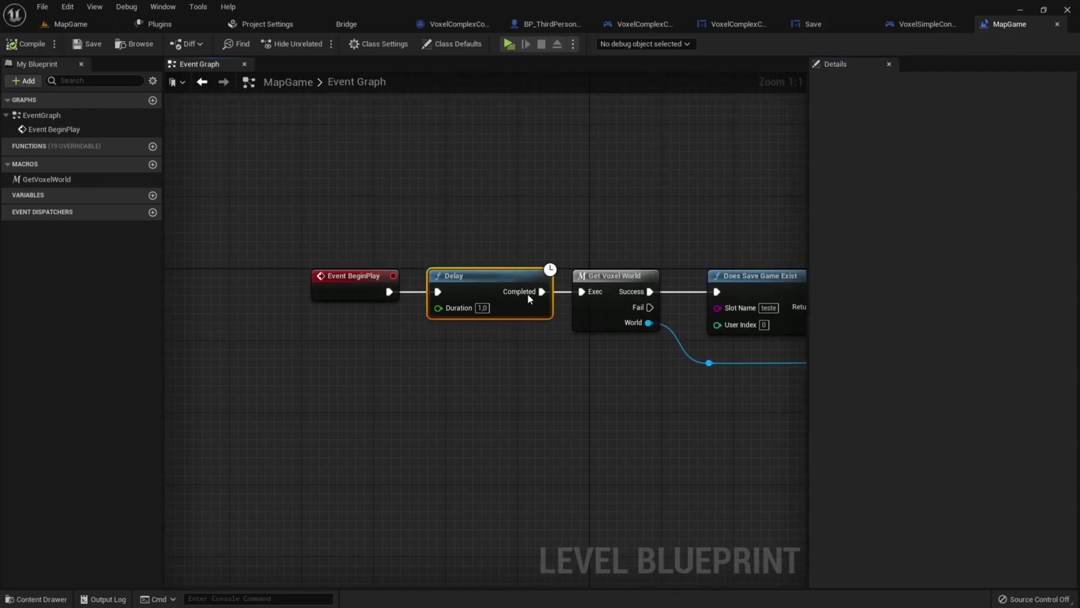
pyautogui.moveTo(529, 299); pyautogui.dragTo(394, 312, button='right')
pyautogui.click(462, 321)
pyautogui.moveTo(276, 383); pyautogui.dragTo(410, 398, button='right')
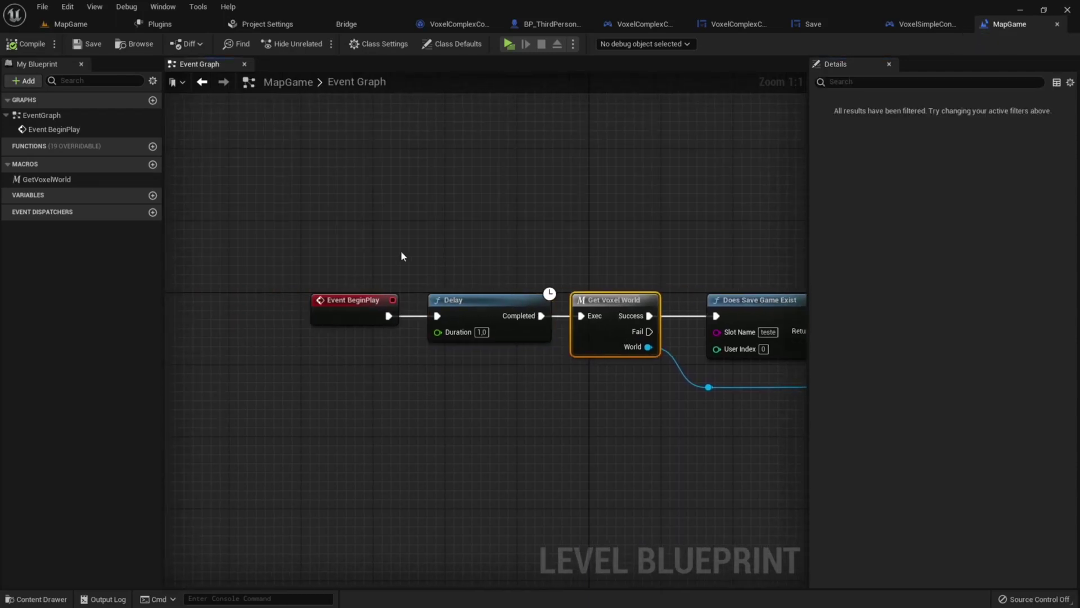
pyautogui.moveTo(417, 248); pyautogui.dragTo(464, 319)
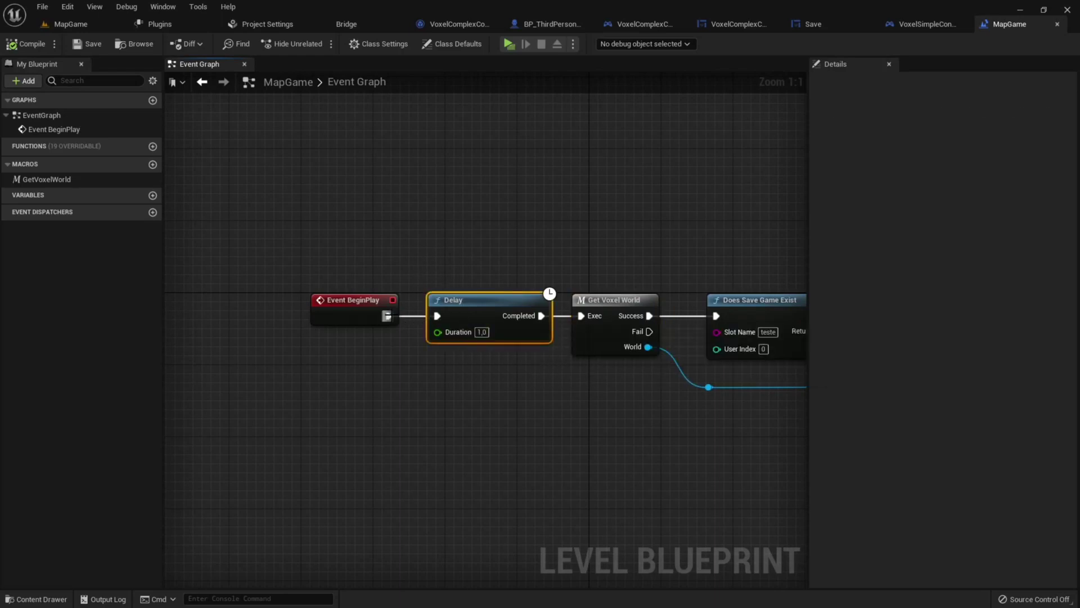
pyautogui.moveTo(387, 316); pyautogui.dragTo(411, 358)
pyautogui.write('dela')
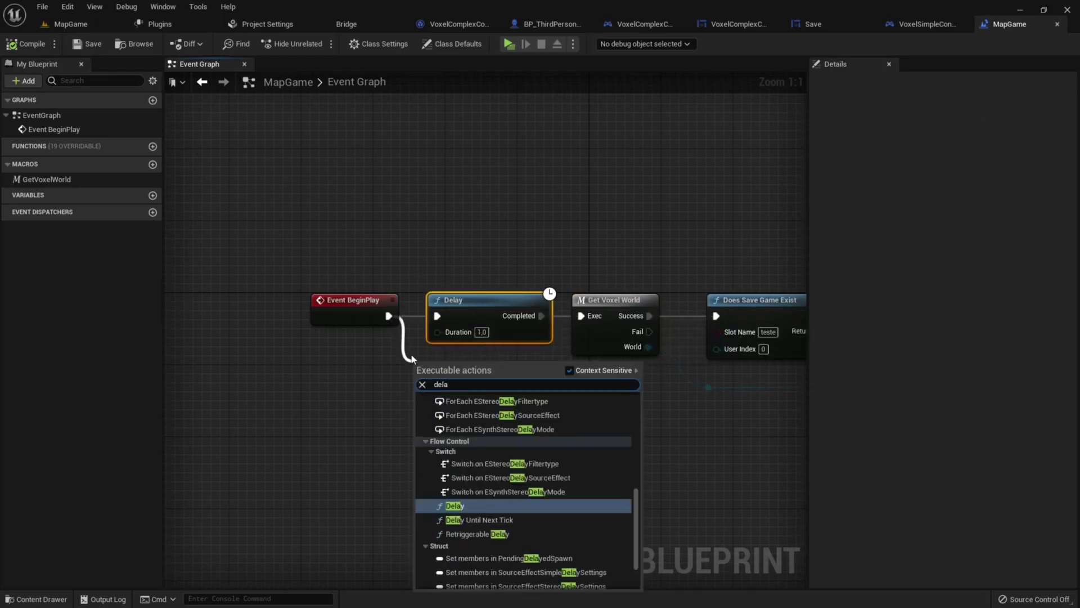
pyautogui.click(344, 386)
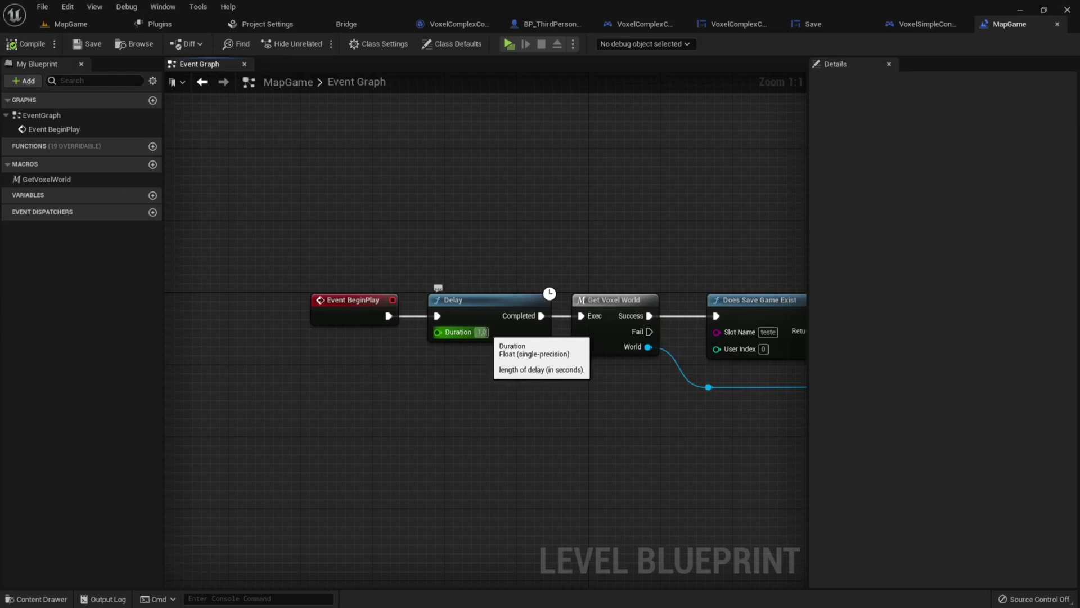
pyautogui.moveTo(519, 393); pyautogui.dragTo(433, 409, button='right')
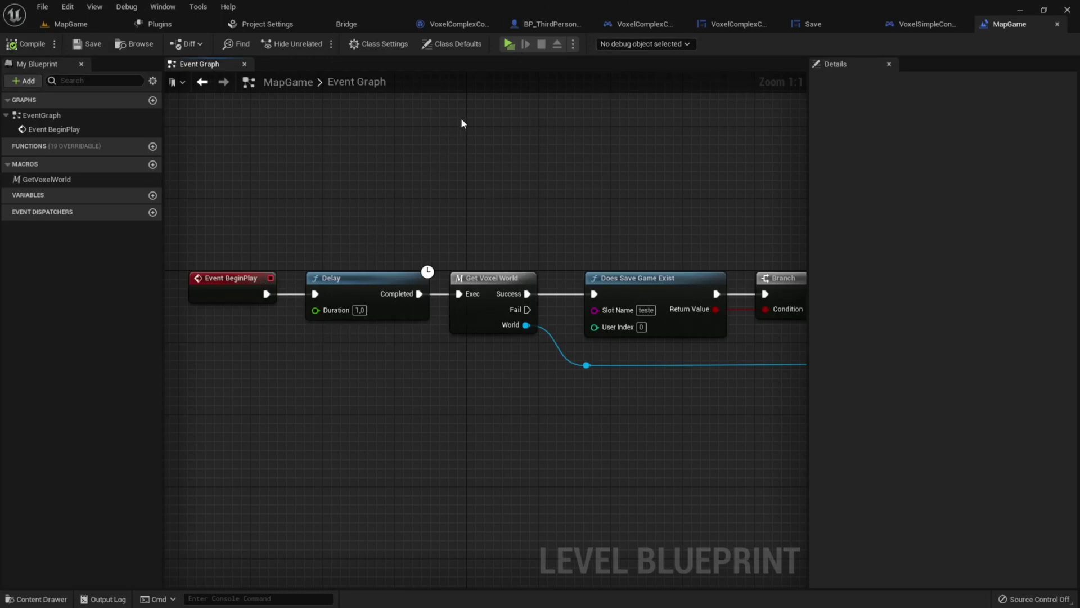
pyautogui.click(65, 24)
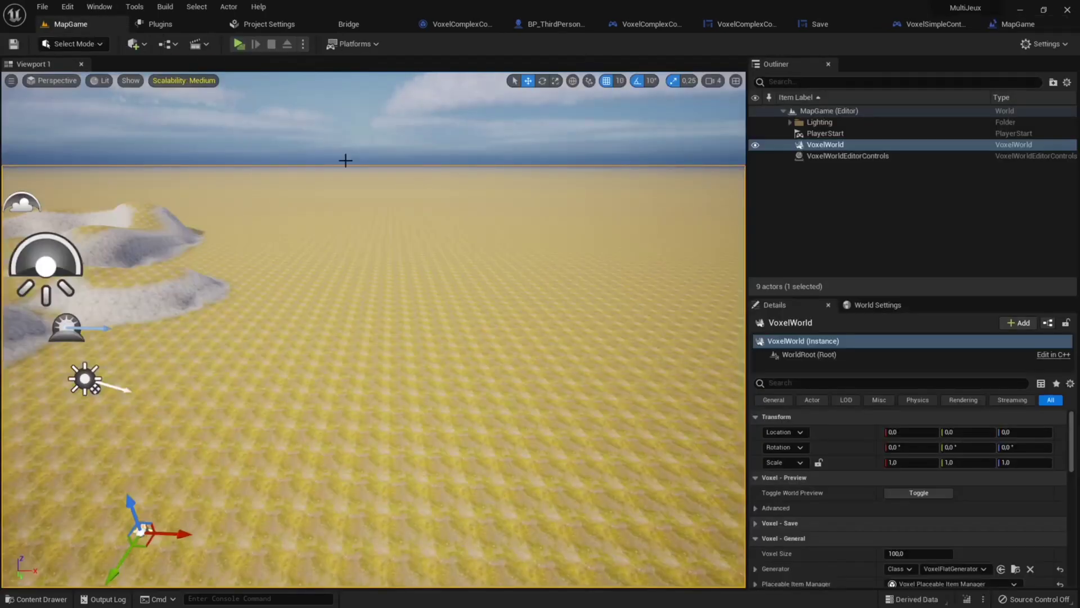
# Delete Save0.sav, Save1.sav and teste.sav in MultiJeux > Saved > SaveGames, then minimise the window
pyautogui.press('super')
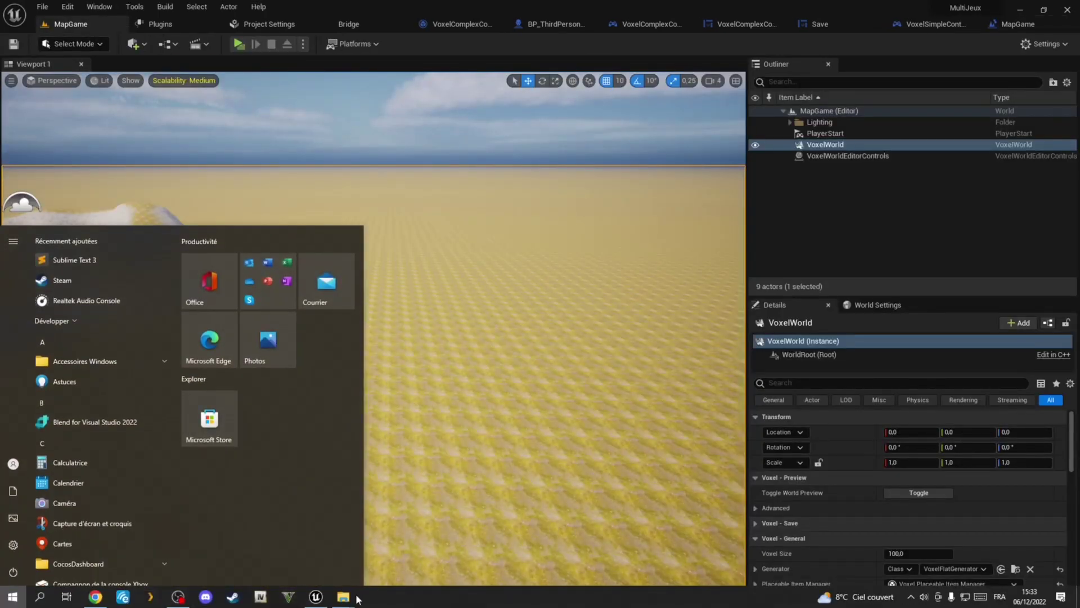
pyautogui.moveTo(343, 597)
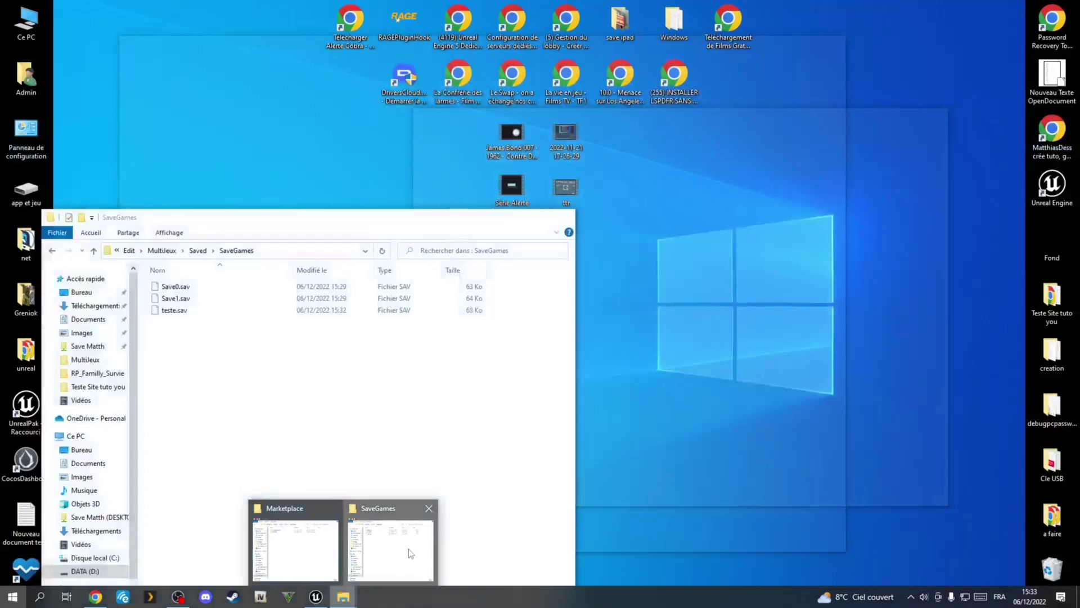
pyautogui.click(409, 549)
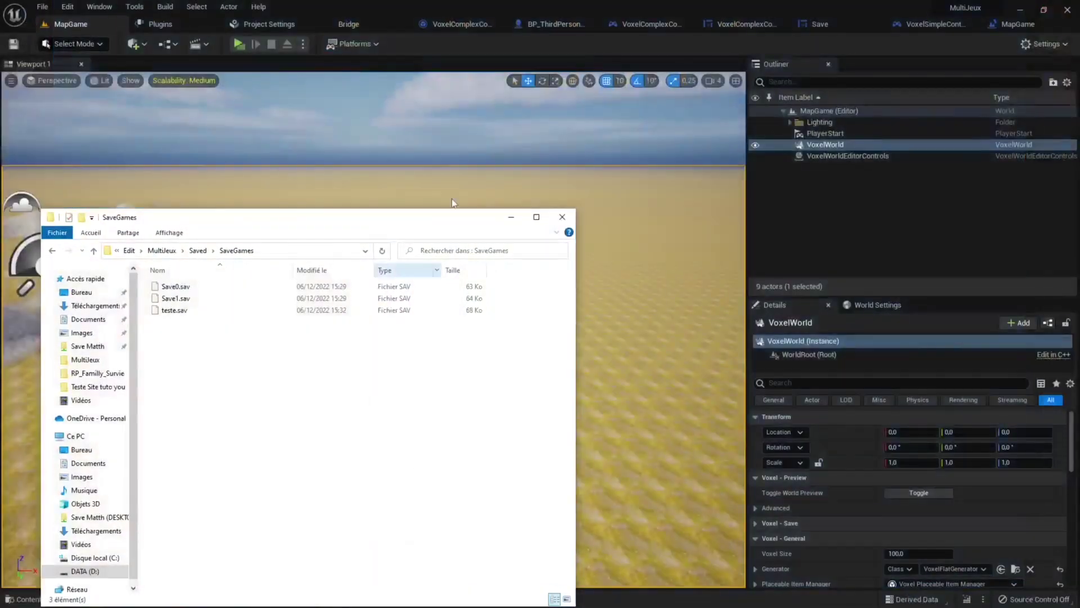
pyautogui.click(162, 250)
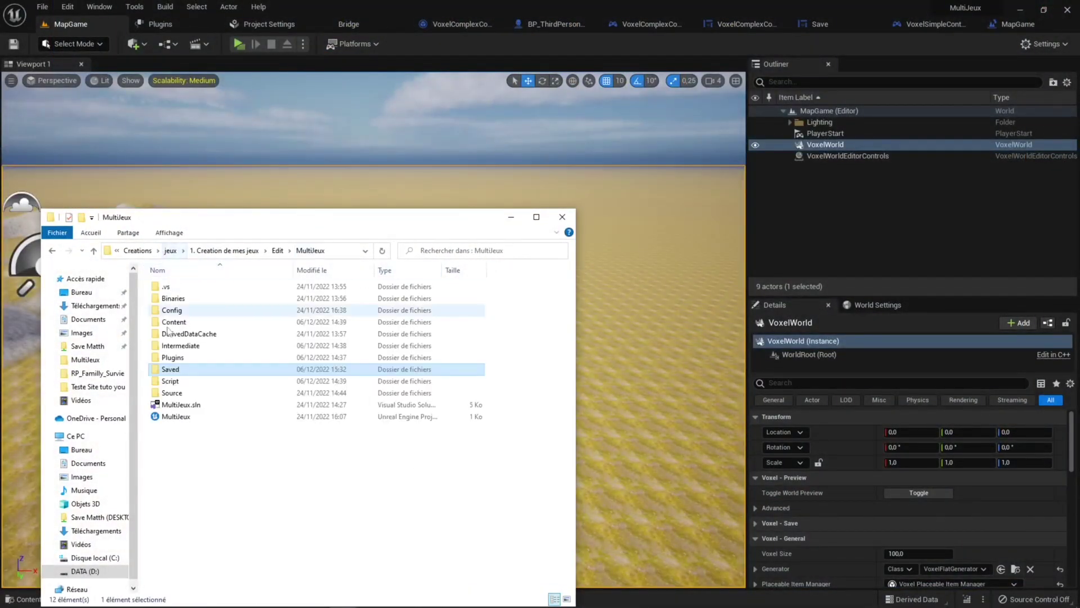
pyautogui.doubleClick(171, 370)
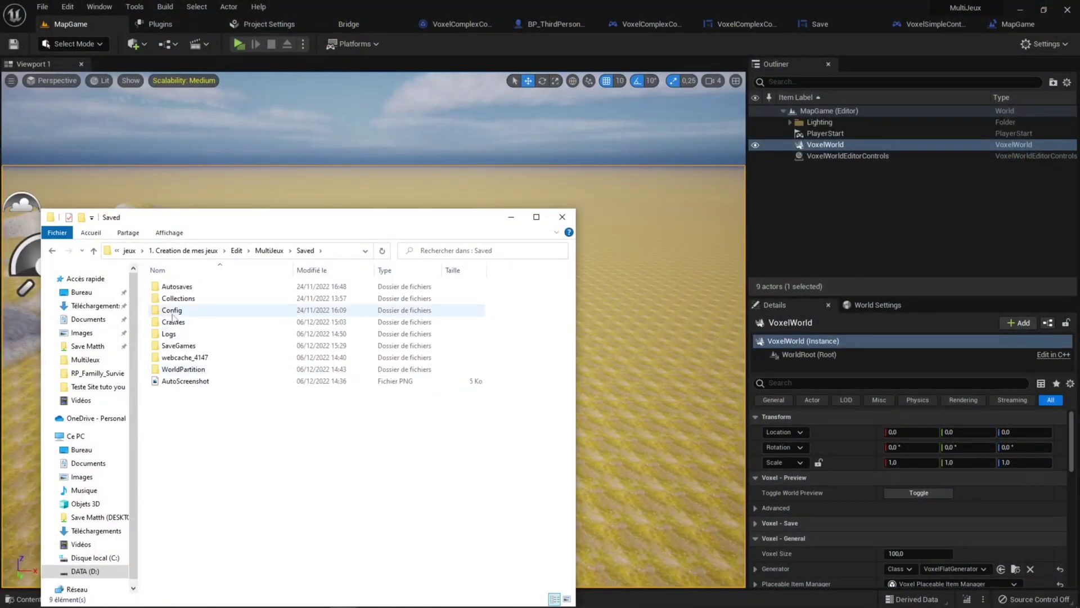
pyautogui.doubleClick(177, 345)
pyautogui.moveTo(169, 331); pyautogui.dragTo(174, 282)
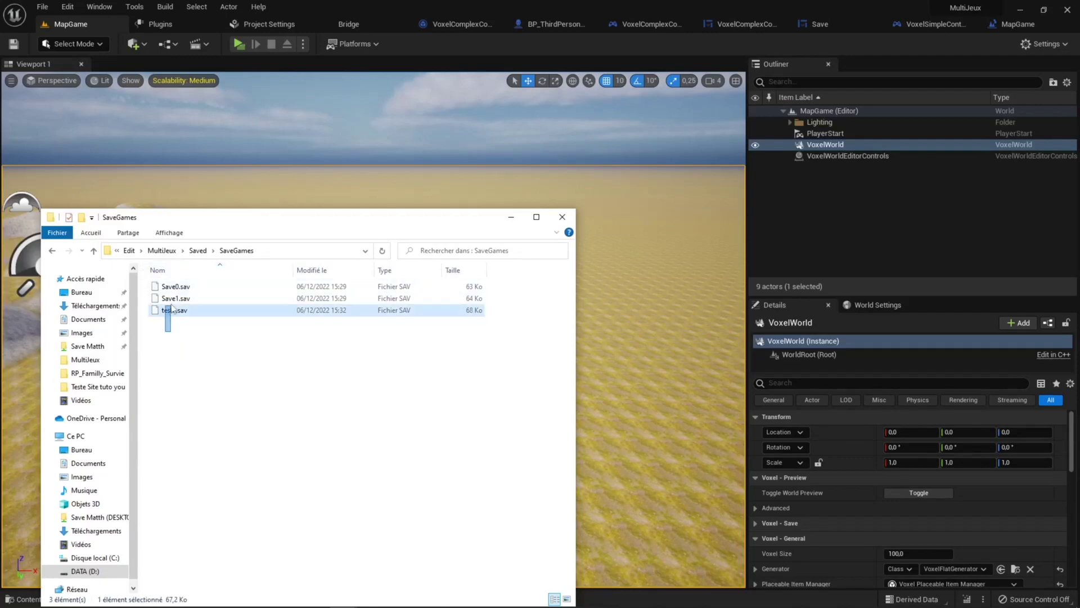
pyautogui.press('Delete')
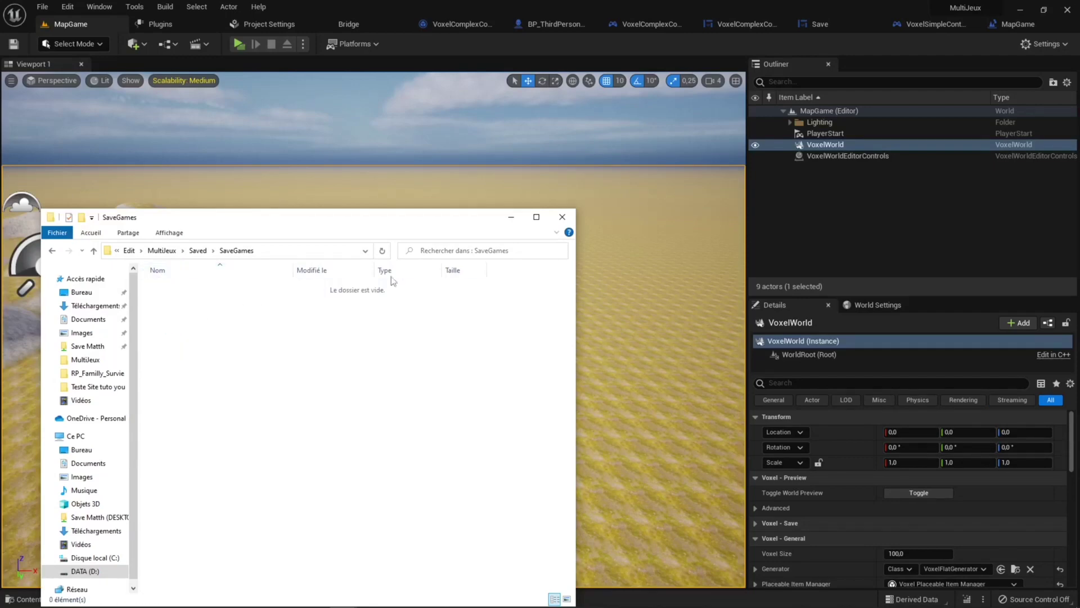
pyautogui.click(511, 217)
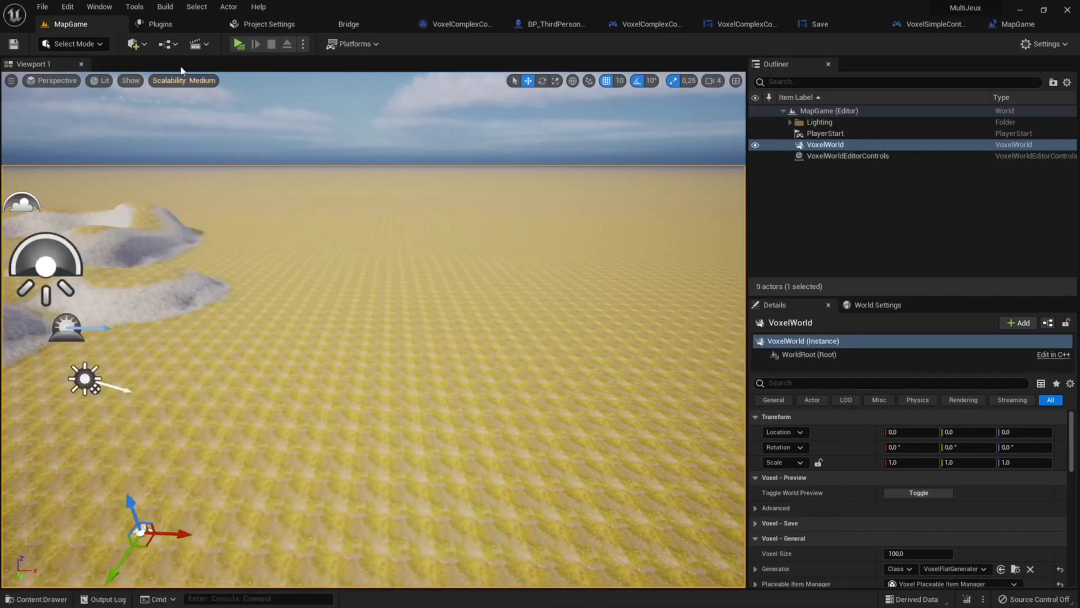
# Play the level, raise a terrain mound, walk over and flatten the left mound, then stop with Esc
pyautogui.click(238, 45)
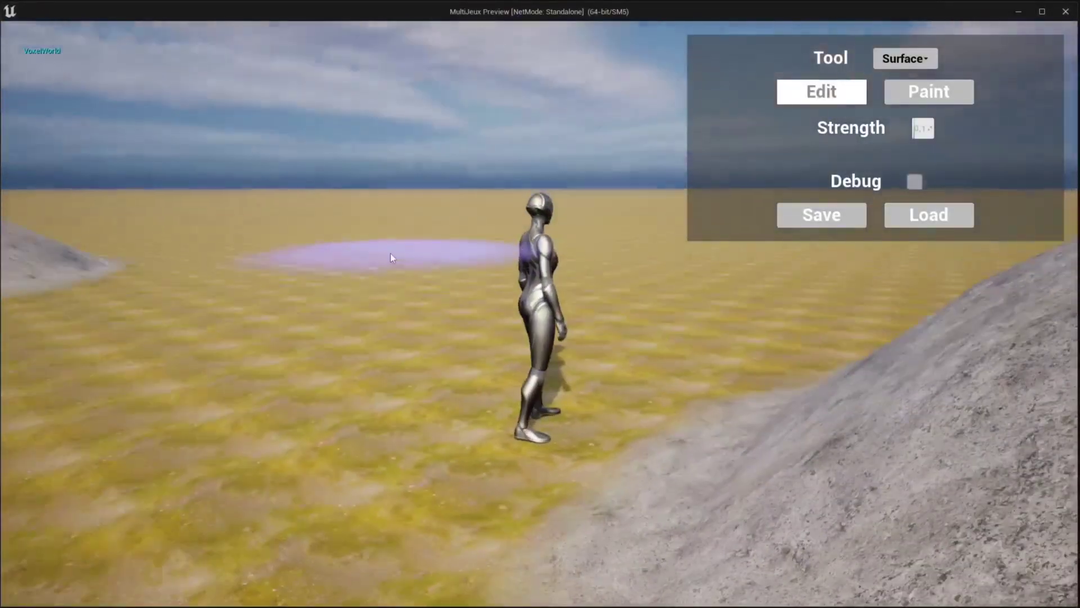
pyautogui.press('w')
pyautogui.moveTo(390, 237)
pyautogui.mouseDown()
pyautogui.moveTo(633, 198)
pyautogui.moveTo(526, 208)
pyautogui.mouseUp()
pyautogui.press('w')
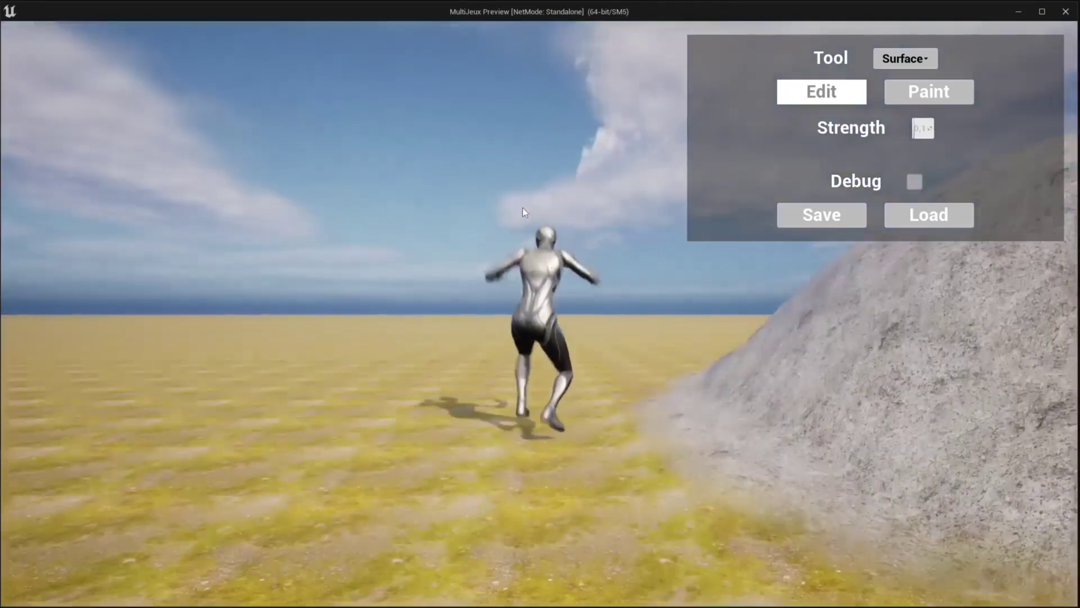
pyautogui.moveTo(419, 242); pyautogui.dragTo(253, 274, button='right')
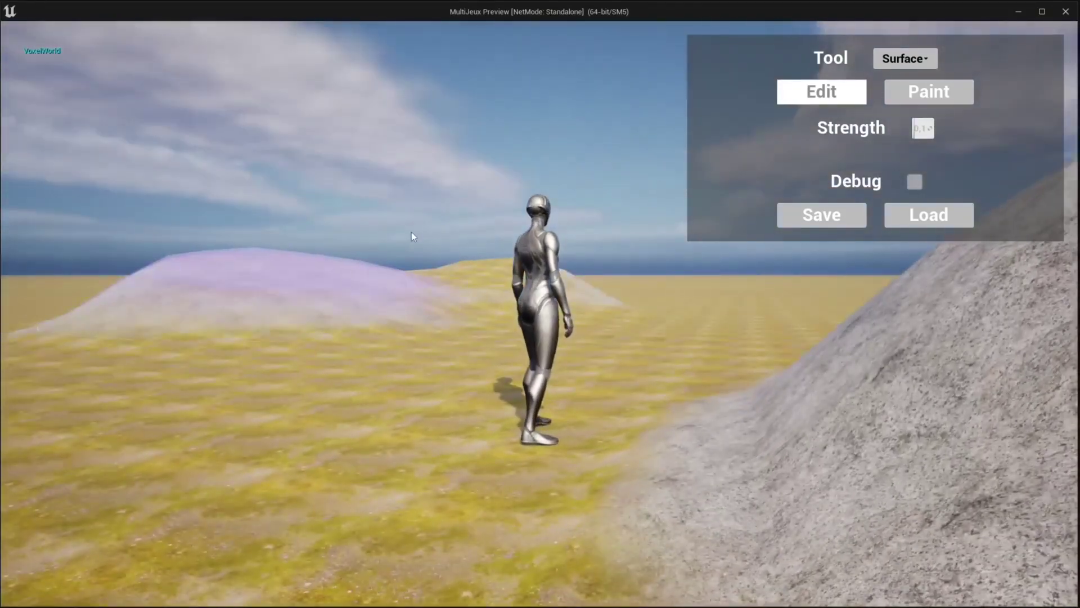
pyautogui.moveTo(411, 232); pyautogui.dragTo(327, 284, button='right')
pyautogui.moveTo(326, 284); pyautogui.dragTo(452, 278)
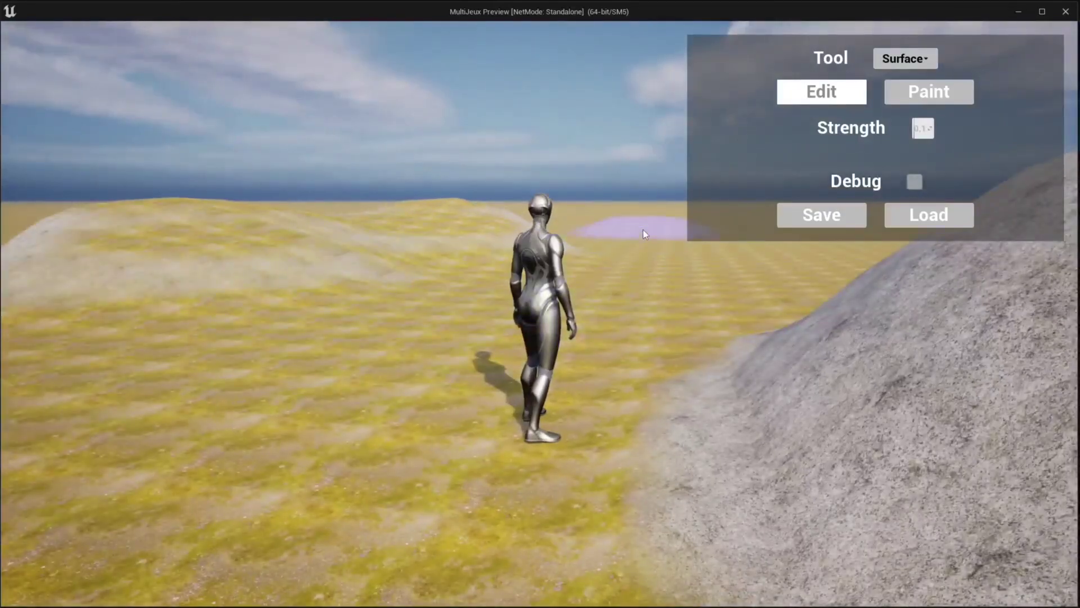
pyautogui.press('Escape')
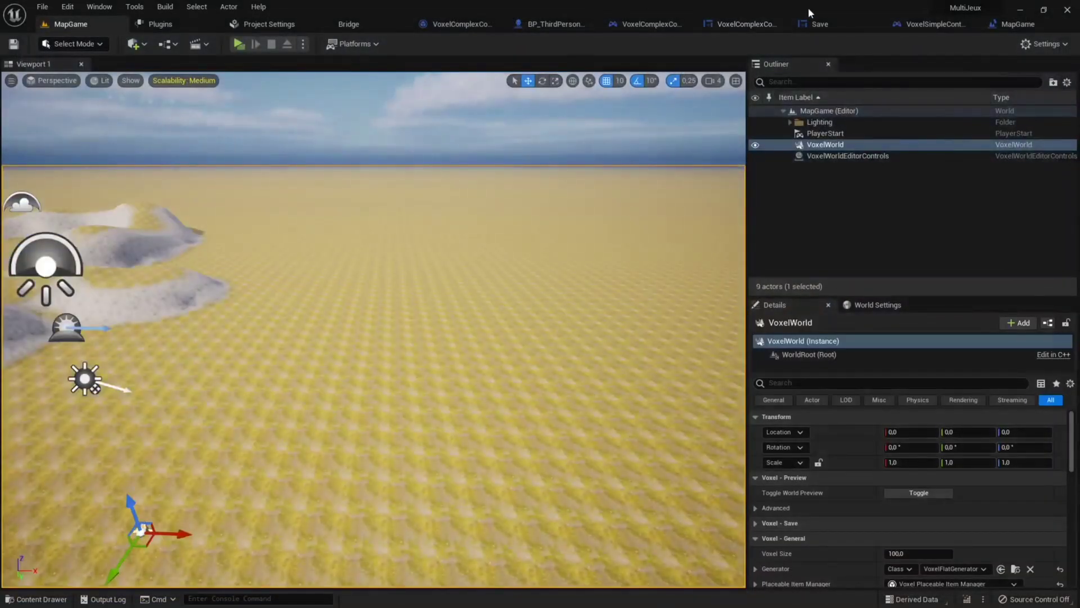
# Look through the VoxelComplexController, VoxelSimpleController and MapGame tabs, ending on BP_ThirdPersonCharacter
pyautogui.click(458, 25)
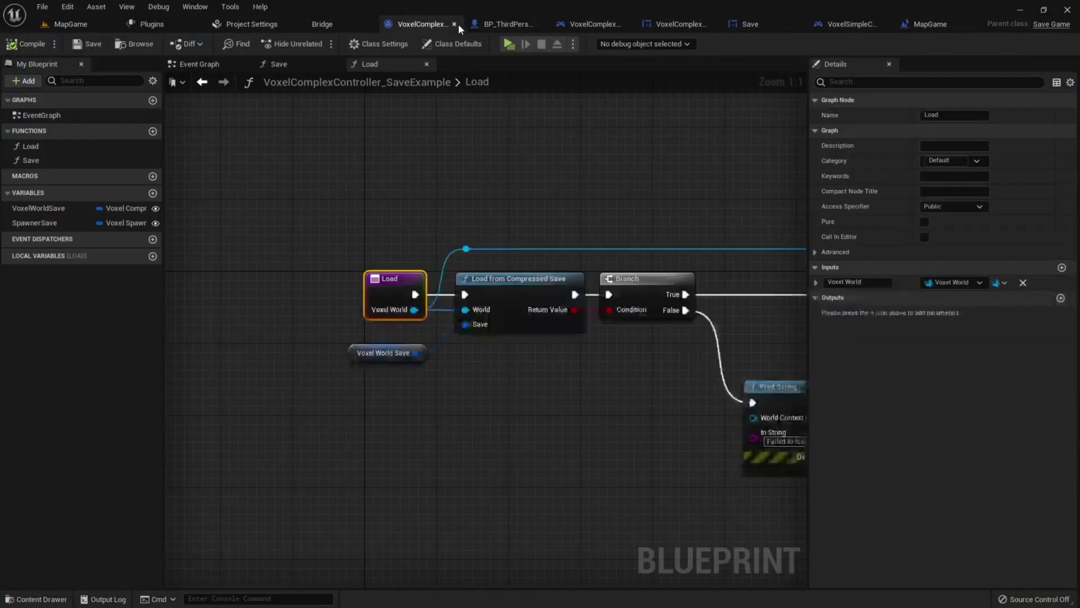
pyautogui.click(495, 24)
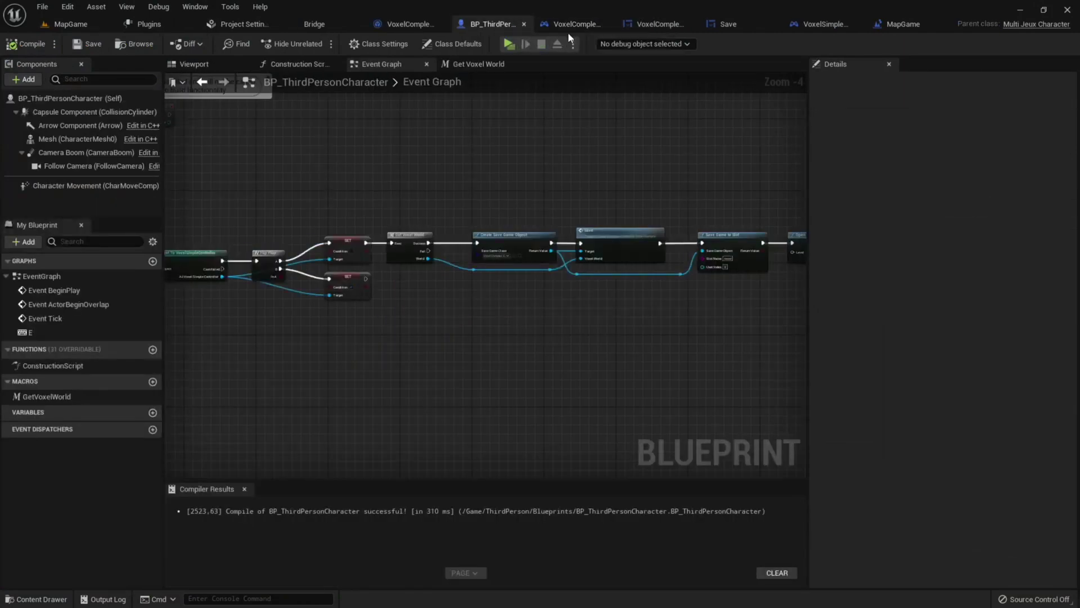
pyautogui.click(822, 23)
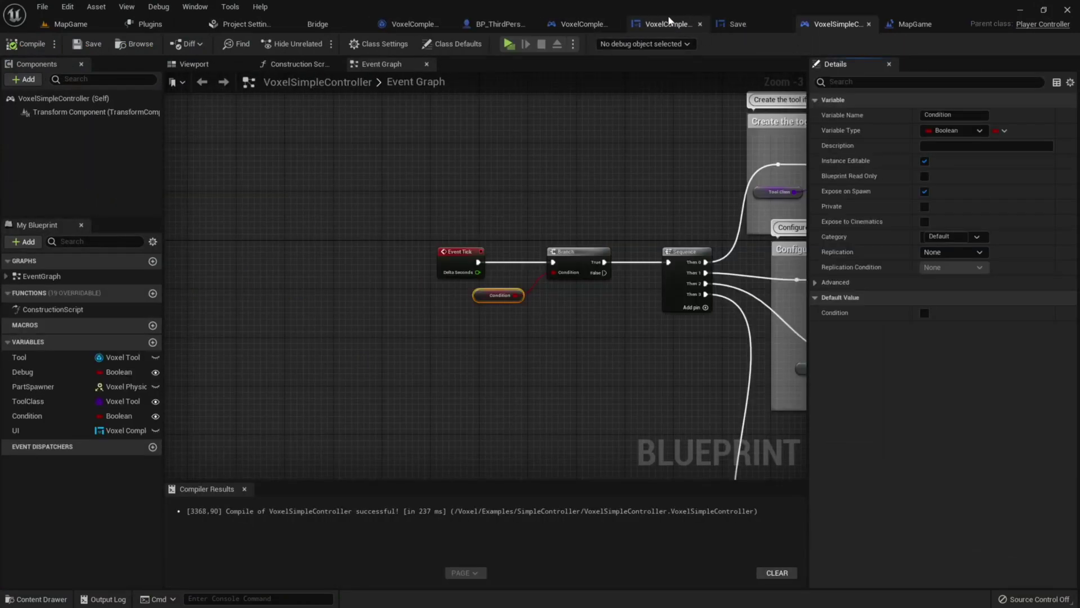
pyautogui.click(913, 24)
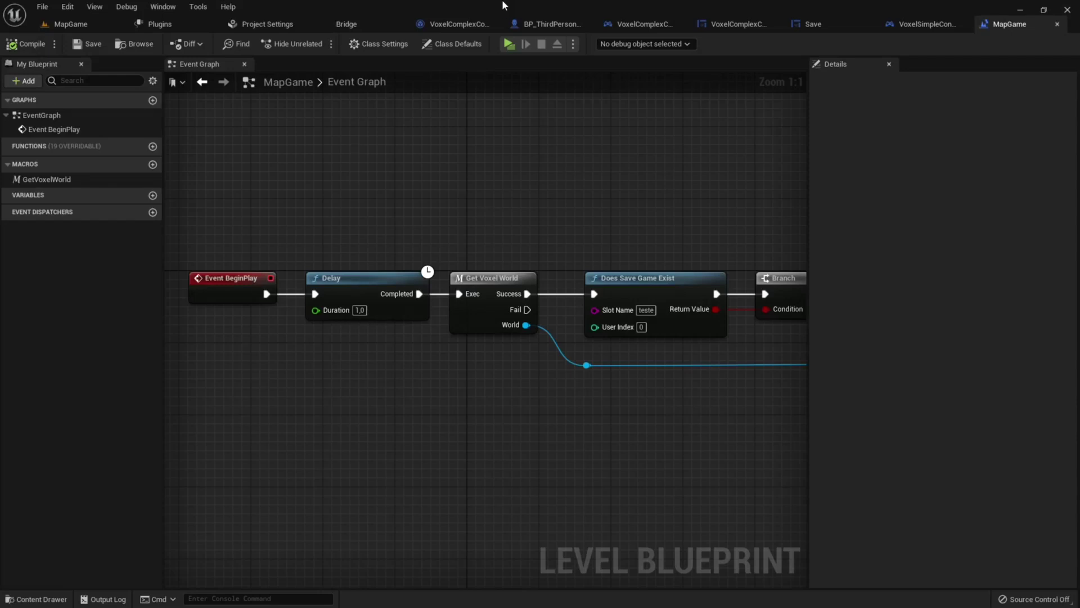
pyautogui.click(544, 25)
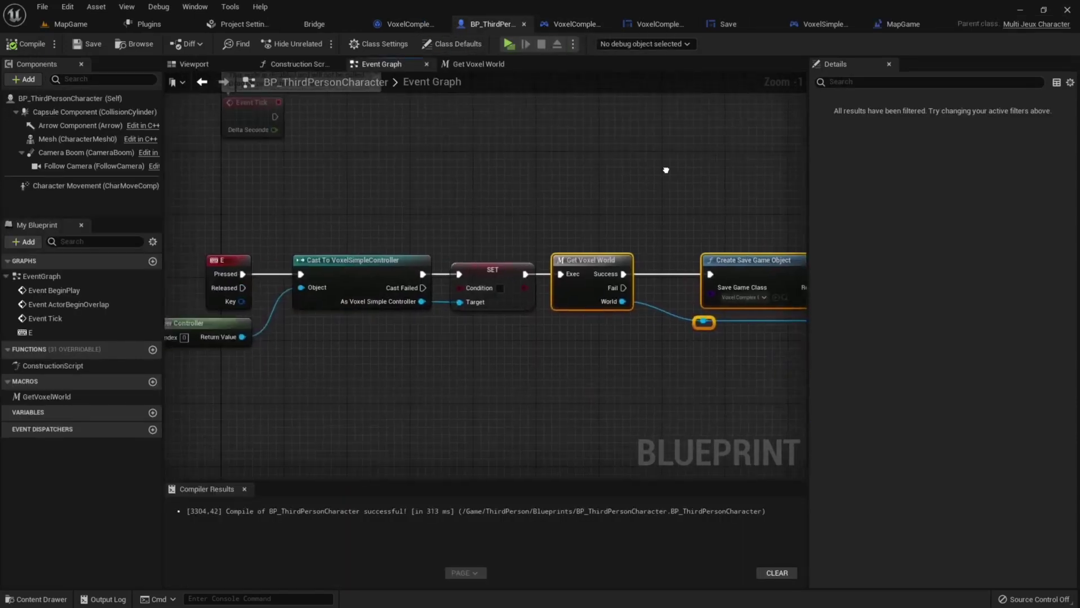
# Copy the E key's Get Player Controller, Cast and SET nodes
pyautogui.moveTo(537, 263); pyautogui.dragTo(616, 231, button='right')
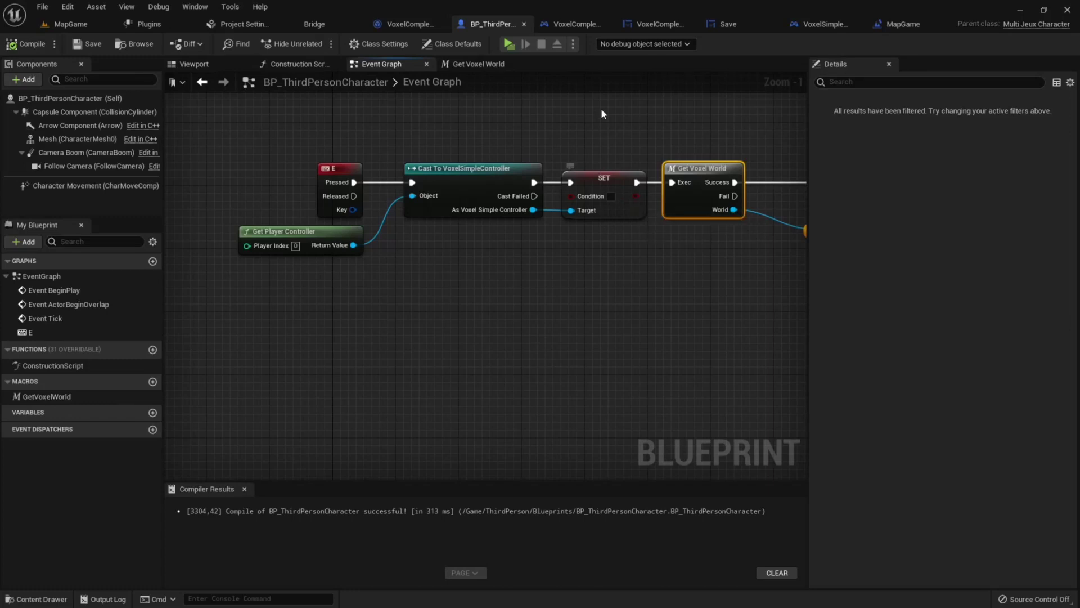
pyautogui.moveTo(361, 232); pyautogui.dragTo(377, 232)
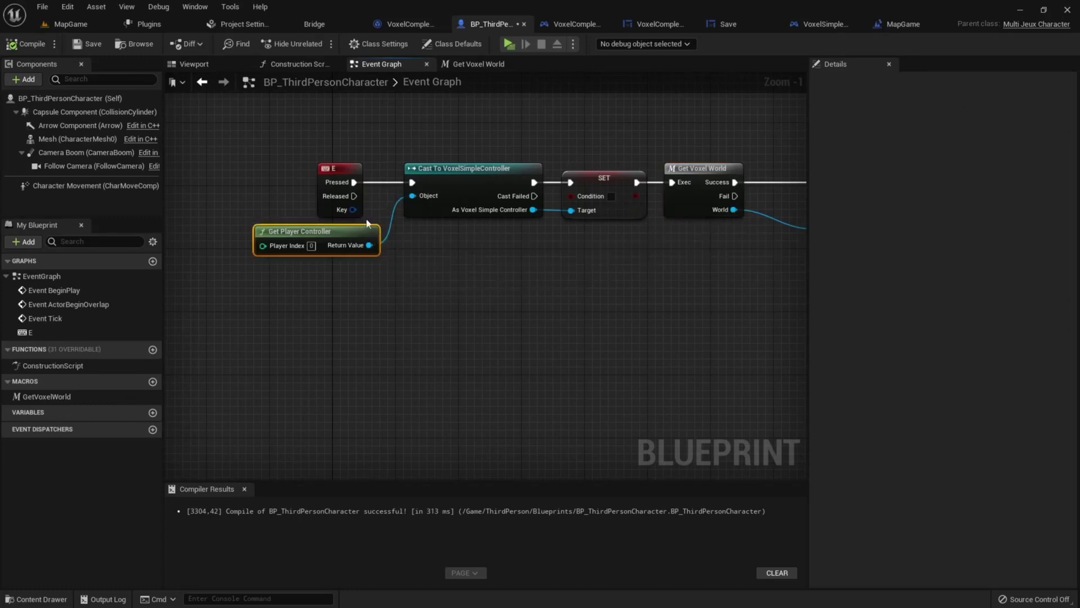
pyautogui.moveTo(369, 155); pyautogui.dragTo(607, 305)
pyautogui.rightClick(506, 184)
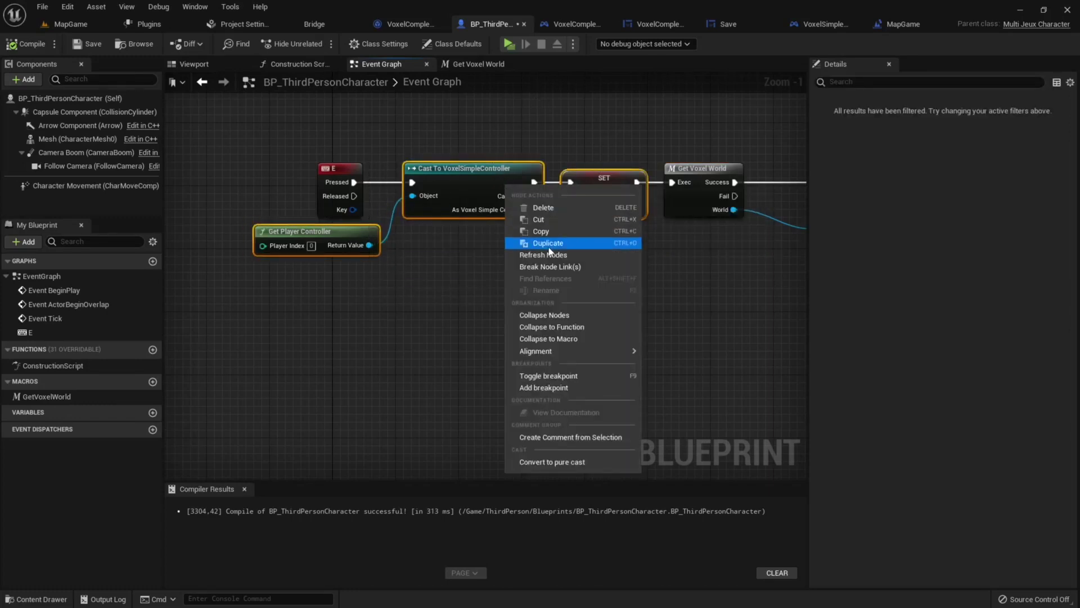
pyautogui.click(559, 231)
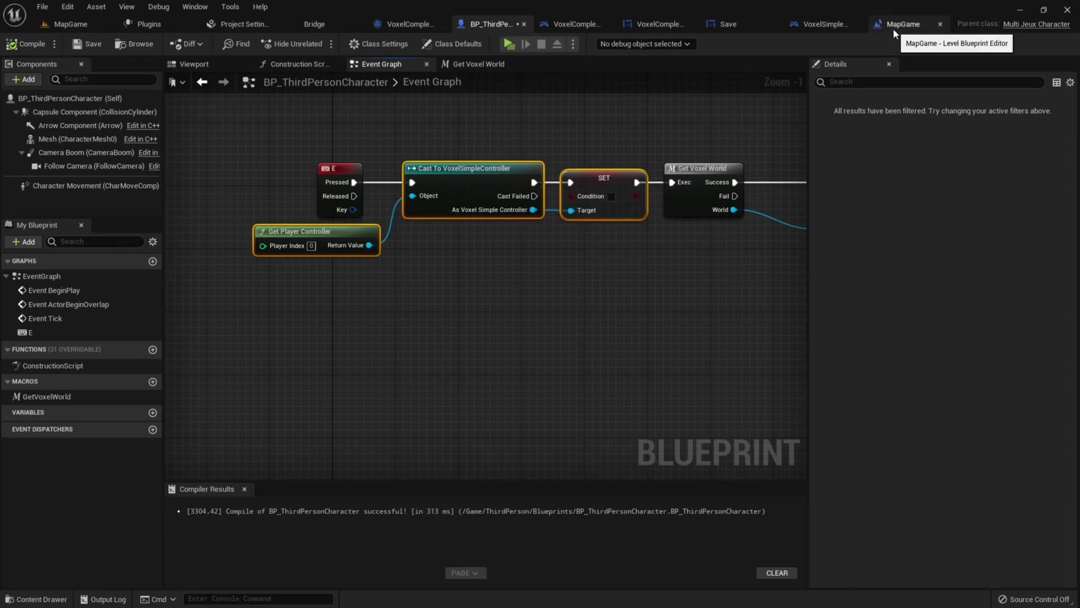
# In the MapGame level blueprint, pan along the BeginPlay chain to the Load node
pyautogui.click(895, 24)
pyautogui.moveTo(342, 246); pyautogui.dragTo(431, 365, button='right')
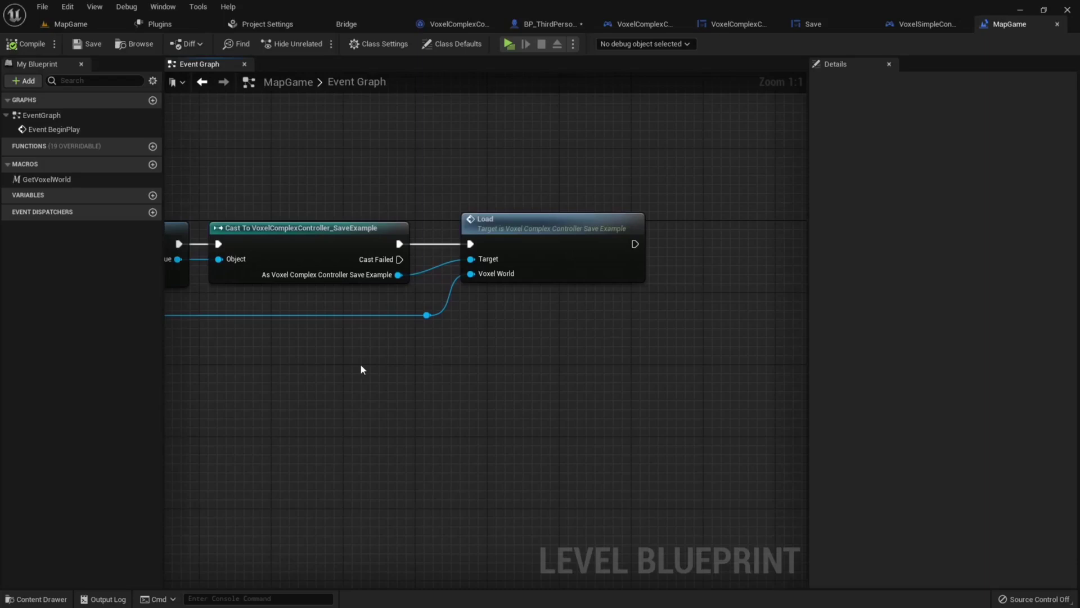
pyautogui.moveTo(362, 369); pyautogui.dragTo(813, 350, button='right')
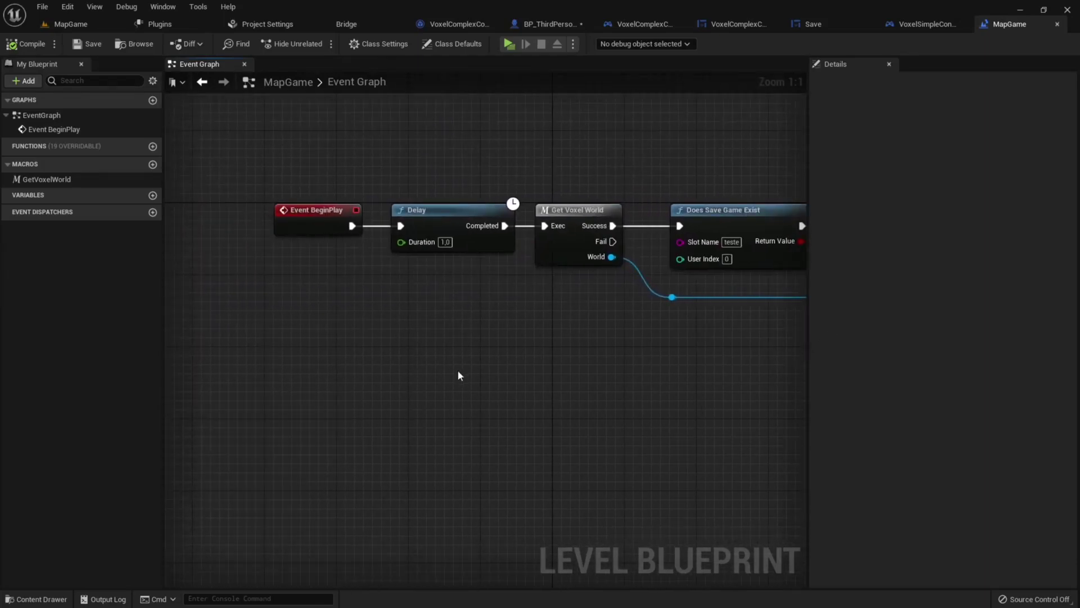
pyautogui.moveTo(518, 374); pyautogui.dragTo(514, 354, button='right')
pyautogui.moveTo(592, 352); pyautogui.dragTo(359, 355, button='right')
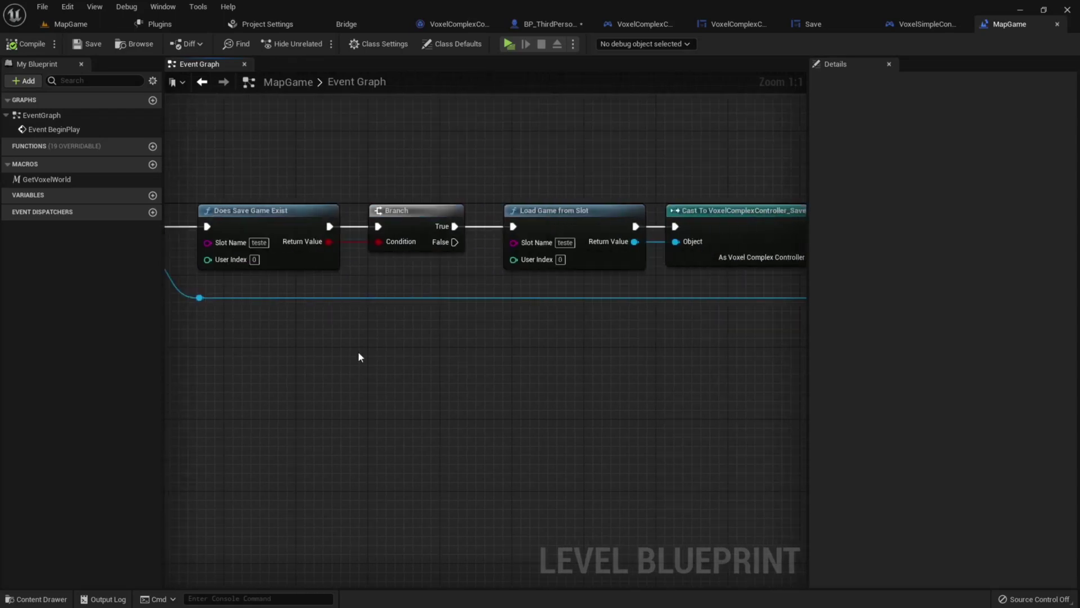
pyautogui.moveTo(799, 354); pyautogui.dragTo(521, 323, button='right')
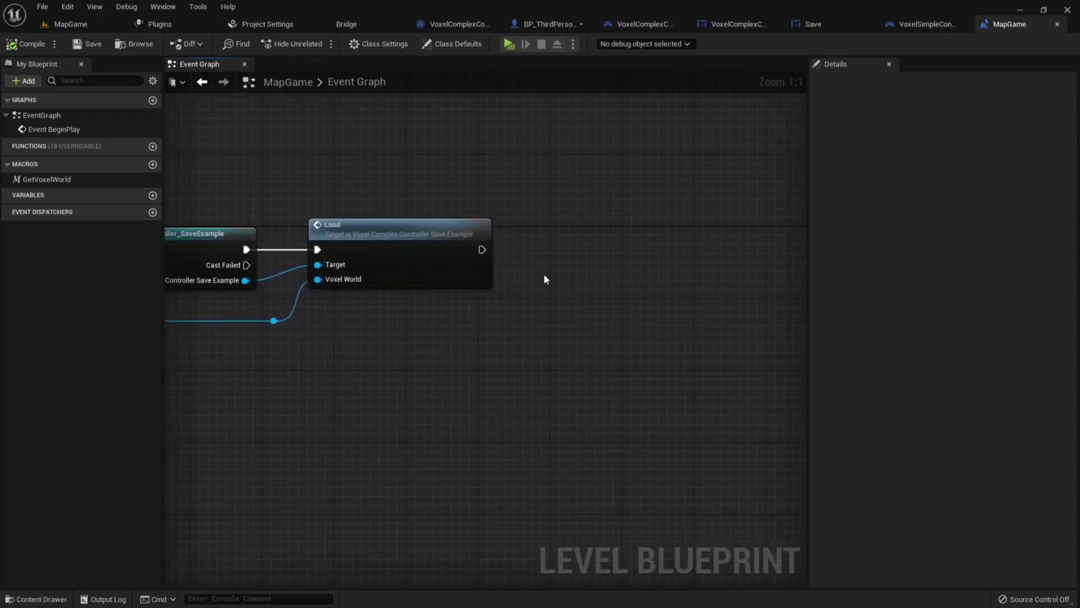
# Paste the copied nodes, wire Load's exec output to the Cast node, and return to BP_ThirdPersonCharacter
pyautogui.hotkey('ctrl', 'v')
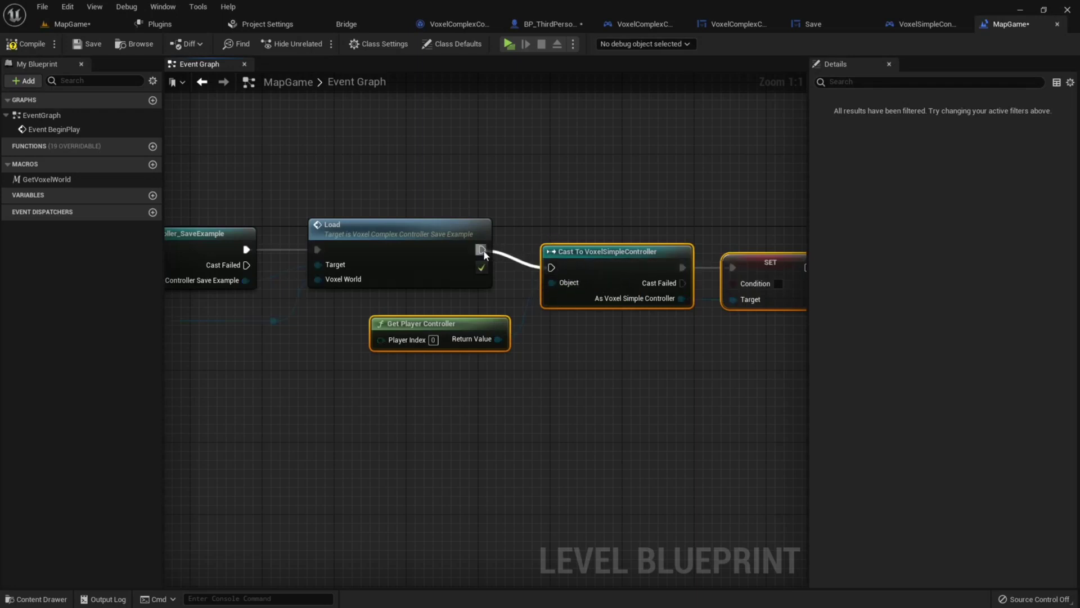
pyautogui.moveTo(553, 267); pyautogui.dragTo(483, 250)
pyautogui.moveTo(583, 251); pyautogui.dragTo(583, 241)
pyautogui.click(576, 313)
pyautogui.moveTo(576, 313); pyautogui.dragTo(683, 315, button='right')
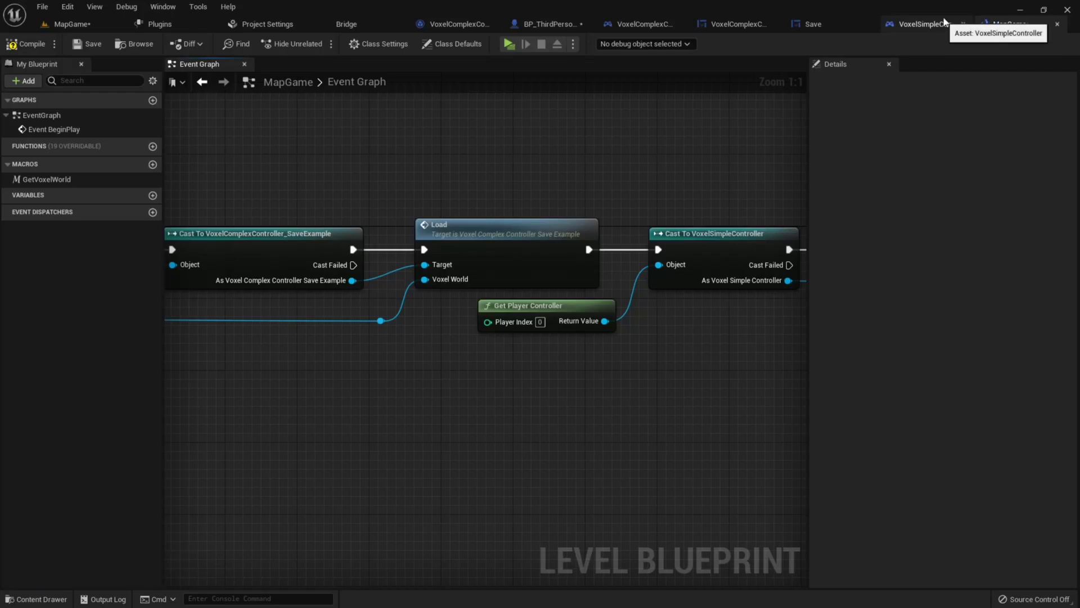
pyautogui.click(546, 24)
pyautogui.moveTo(380, 402); pyautogui.dragTo(511, 388, button='right')
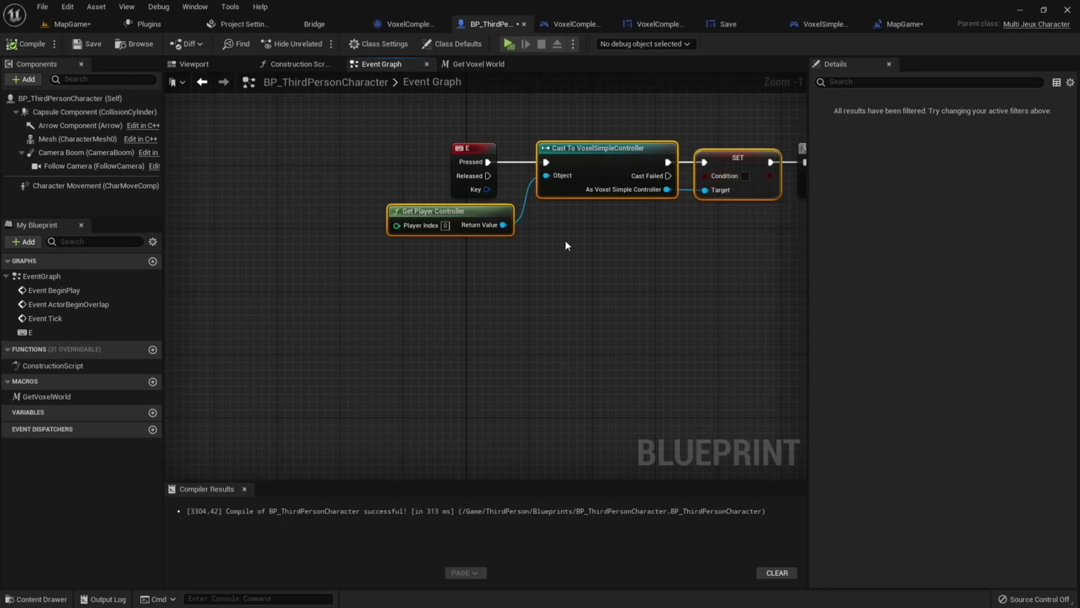
# Add a B key input event to the character's event graph
pyautogui.rightClick(455, 341)
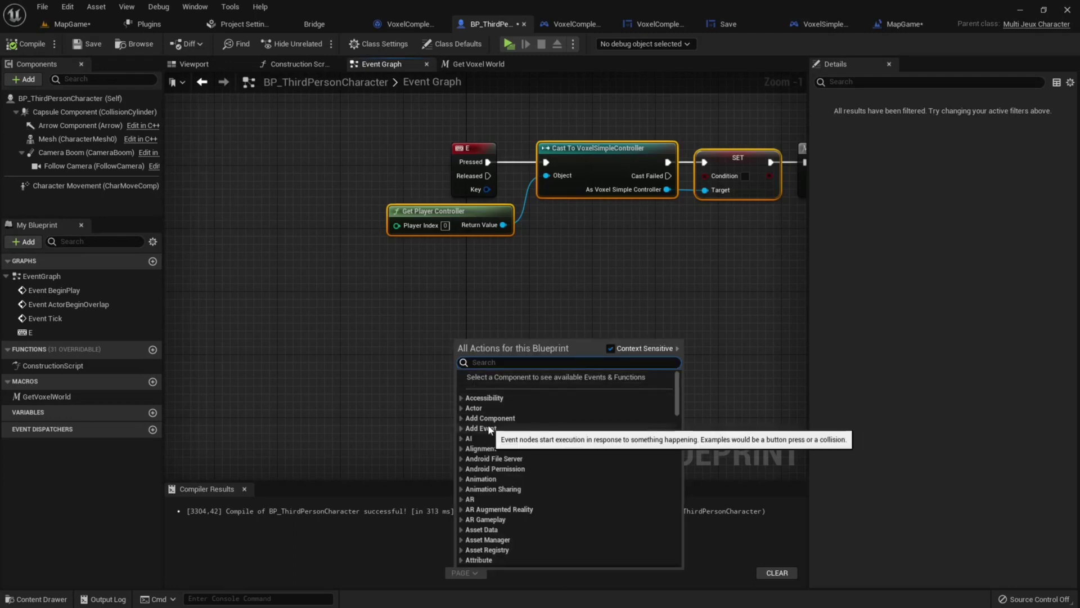
pyautogui.write('input')
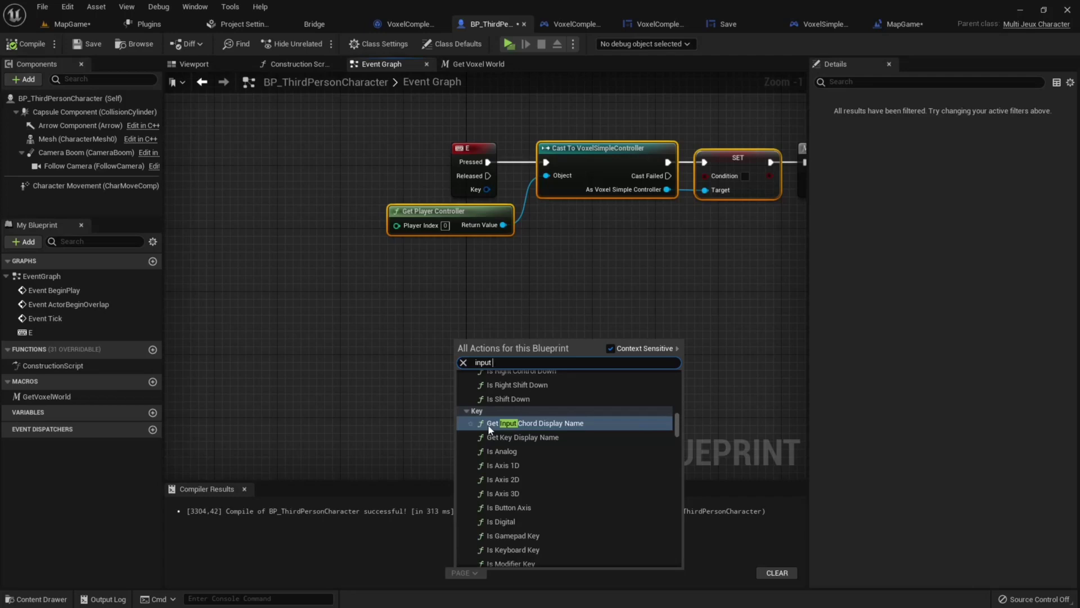
pyautogui.write(' o')
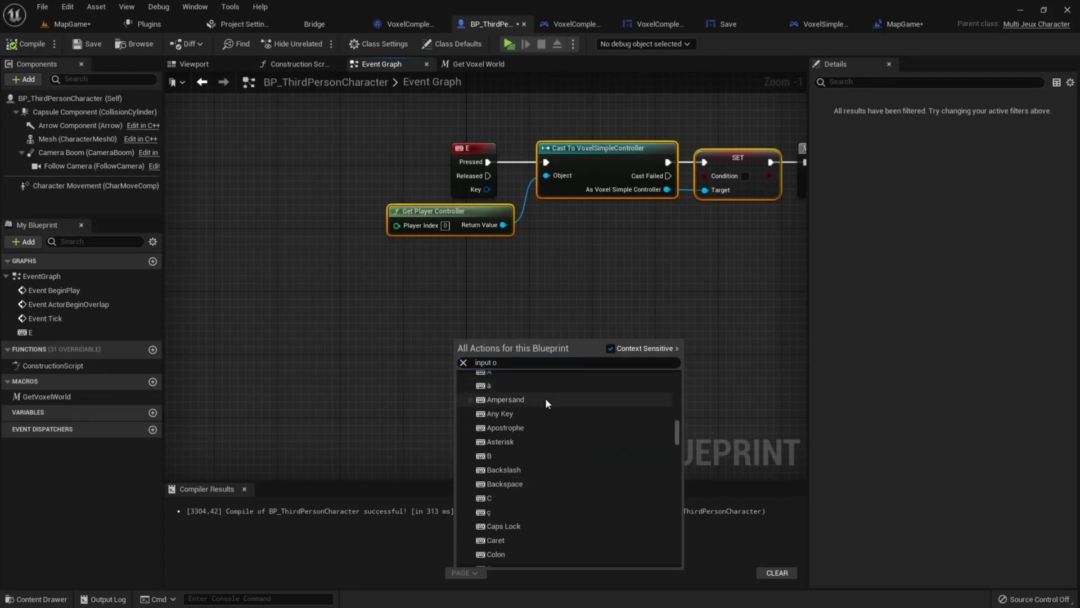
pyautogui.click(519, 455)
# Copy the Cast, Get Player Controller and SET nodes onto the B event with Condition true, then compile
pyautogui.moveTo(518, 453); pyautogui.dragTo(434, 424, button='right')
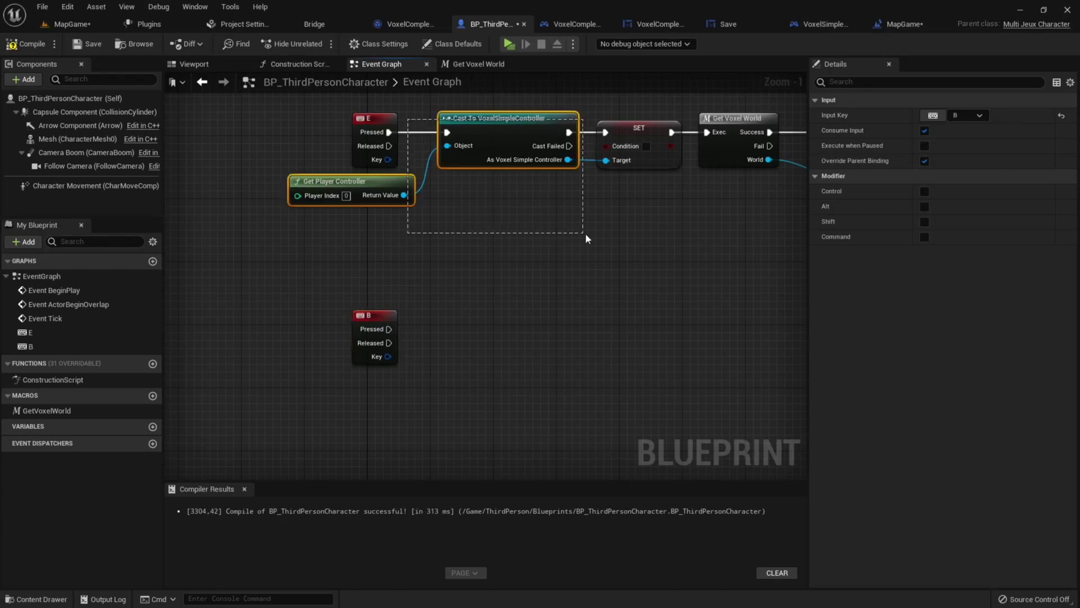
pyautogui.moveTo(585, 238); pyautogui.dragTo(600, 163)
pyautogui.rightClick(496, 168)
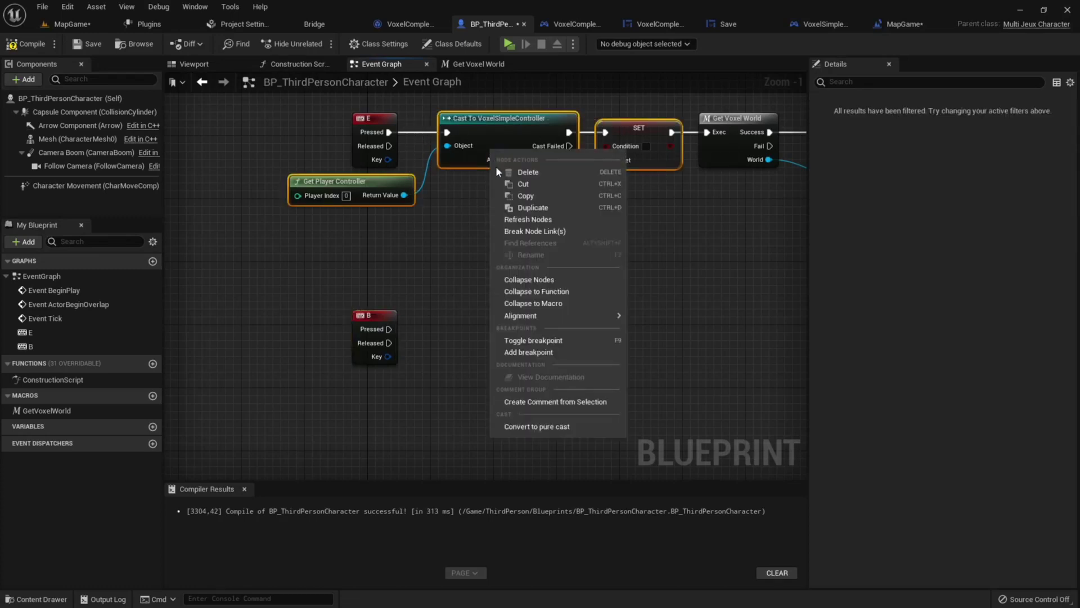
pyautogui.click(520, 196)
pyautogui.hotkey('ctrl', 'v')
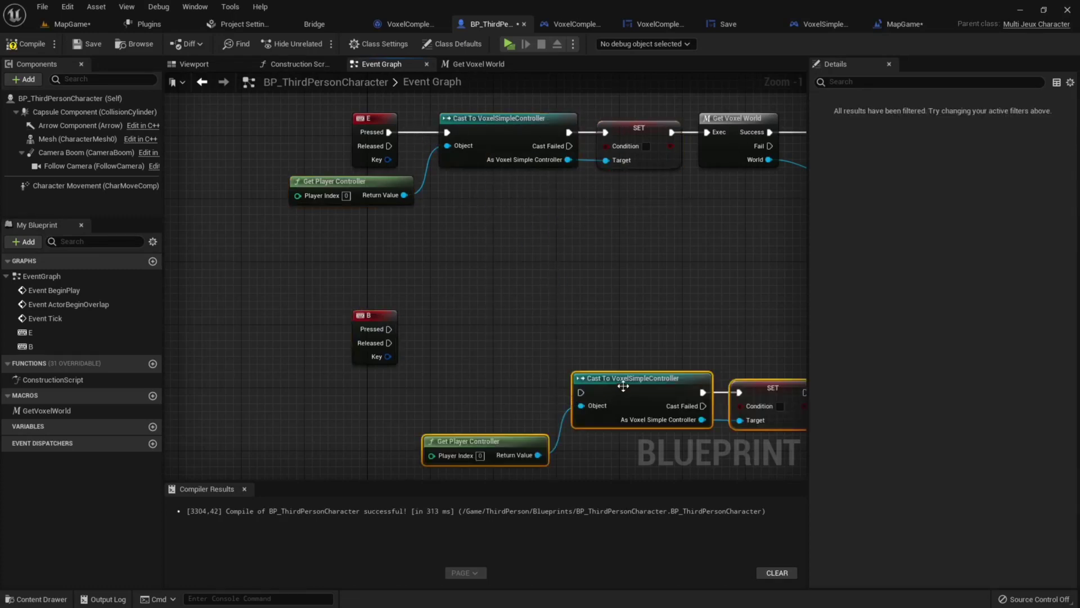
pyautogui.moveTo(580, 378)
pyautogui.mouseDown()
pyautogui.moveTo(433, 325)
pyautogui.moveTo(432, 338)
pyautogui.mouseUp()
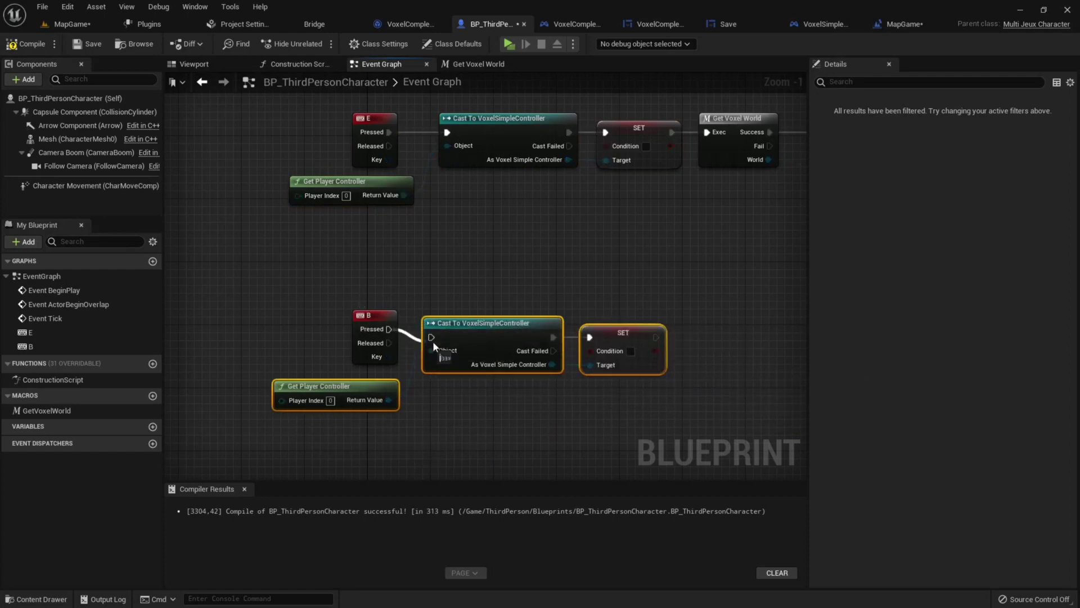
pyautogui.click(631, 350)
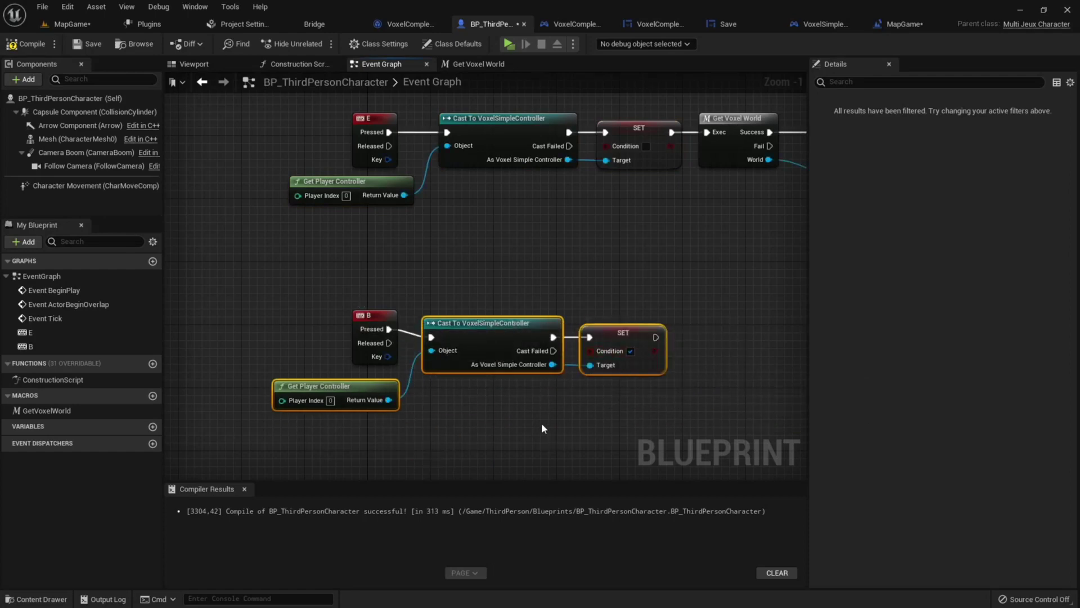
pyautogui.click(542, 423)
pyautogui.click(22, 46)
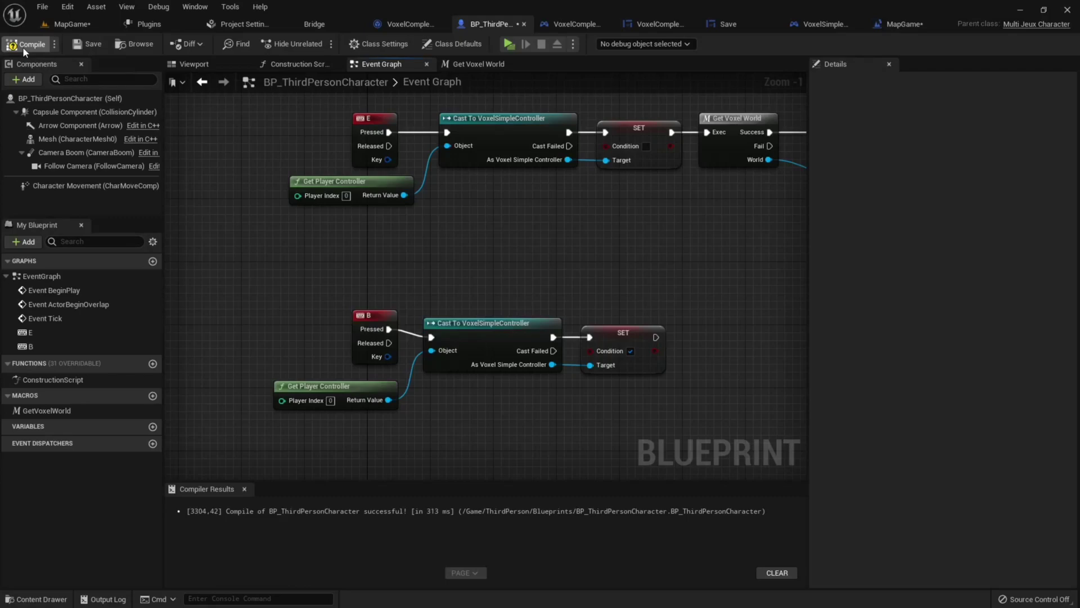
pyautogui.click(70, 24)
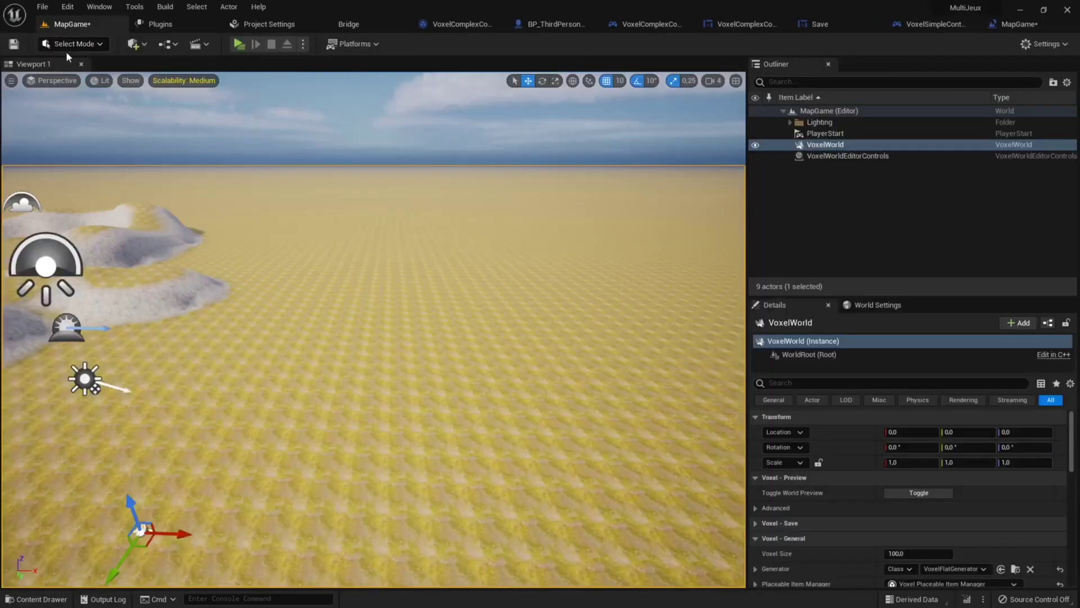
# Start the level in a preview window and raise the first mounds on the terrain
pyautogui.click(239, 44)
pyautogui.click(415, 156)
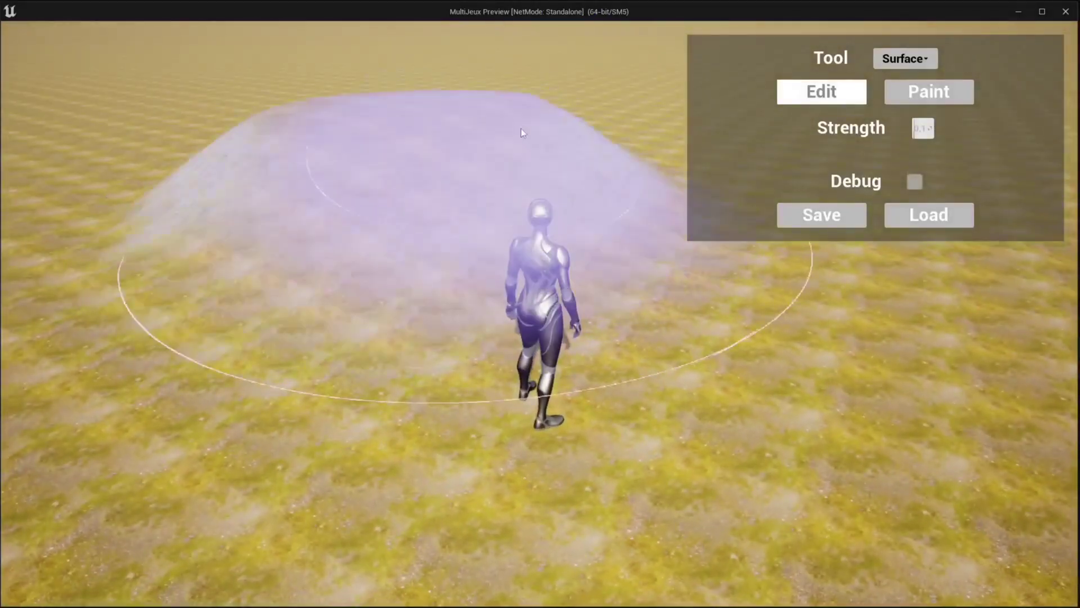
pyautogui.moveTo(521, 128); pyautogui.dragTo(765, 49, button='right')
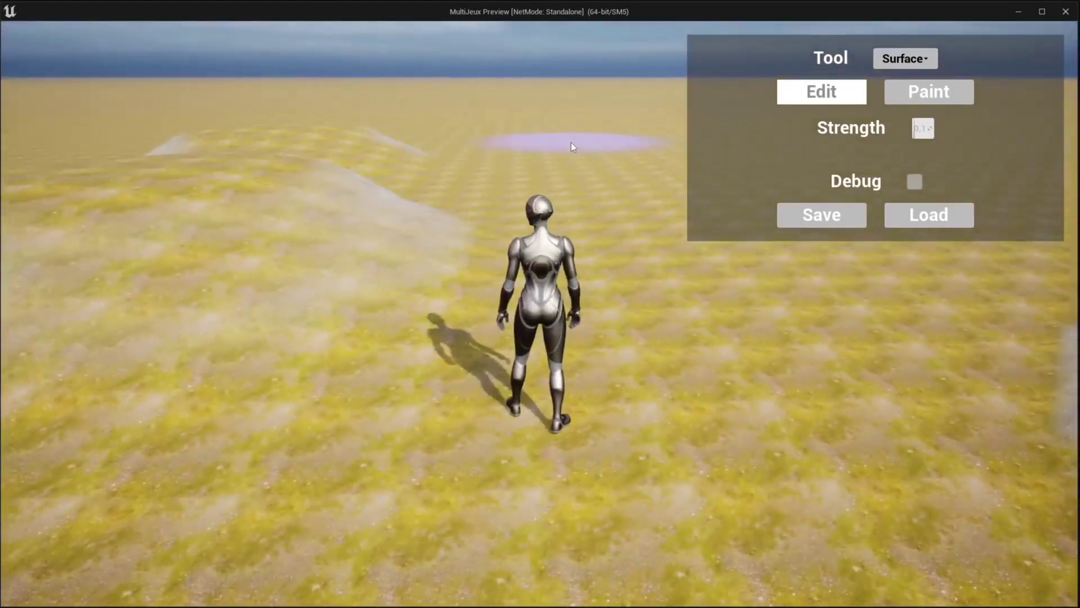
pyautogui.click(571, 143)
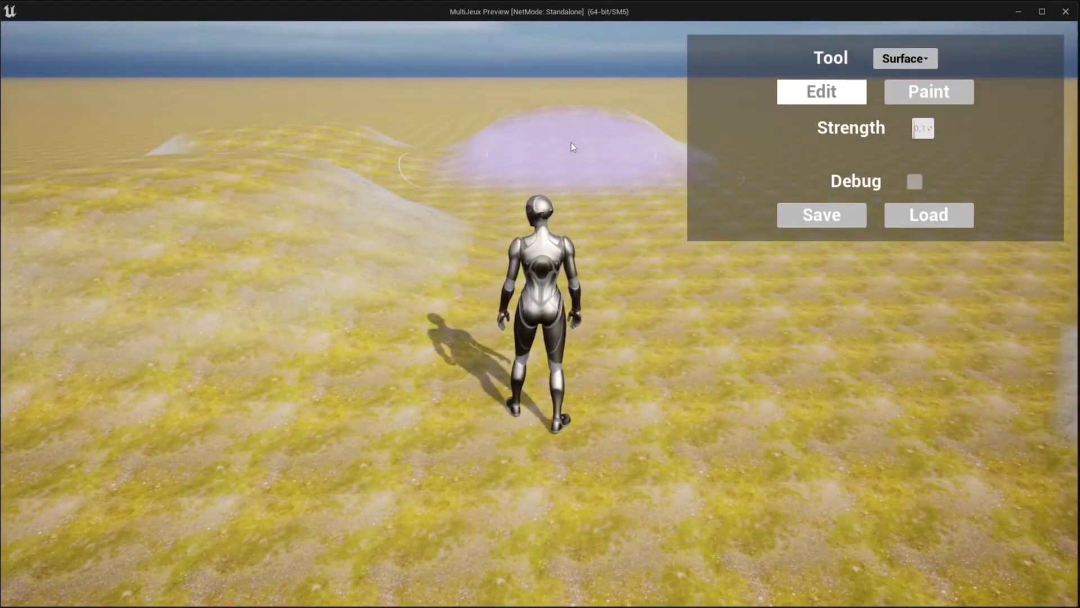
pyautogui.moveTo(571, 143); pyautogui.dragTo(462, 255, button='right')
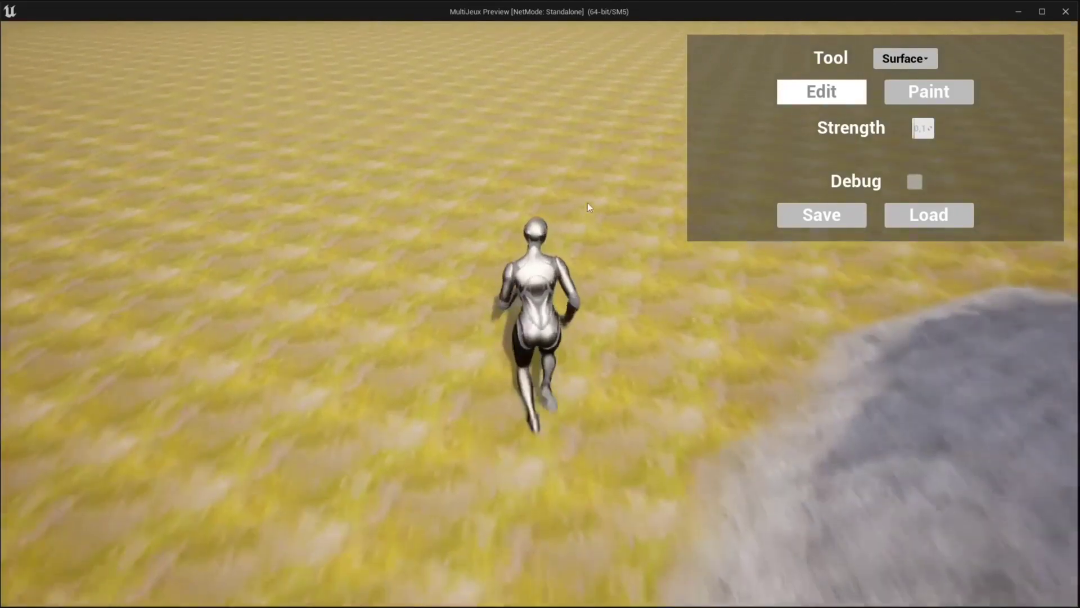
pyautogui.moveTo(545, 225)
pyautogui.mouseDown(button='right')
pyautogui.moveTo(501, 183)
pyautogui.moveTo(552, 183)
pyautogui.moveTo(333, 164)
pyautogui.moveTo(404, 183)
pyautogui.moveTo(569, 173)
pyautogui.mouseUp(button='right')
pyautogui.press('w')
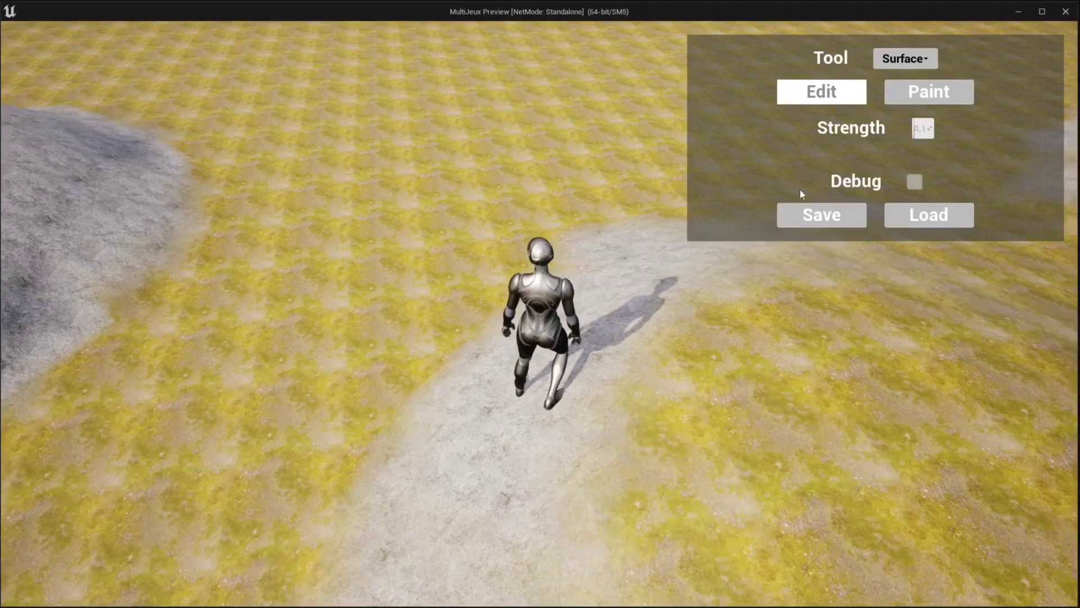
# Run across the field and raise a large, tall hill on the terrain
pyautogui.moveTo(800, 190); pyautogui.dragTo(690, 195, button='right')
pyautogui.moveTo(525, 184); pyautogui.dragTo(680, 157, button='right')
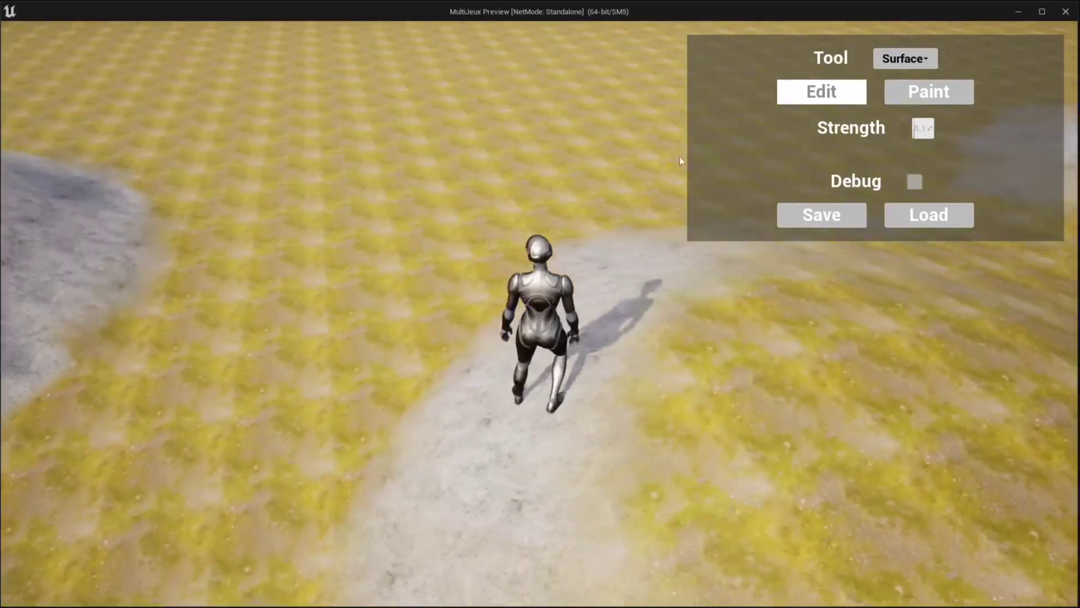
pyautogui.press('w')
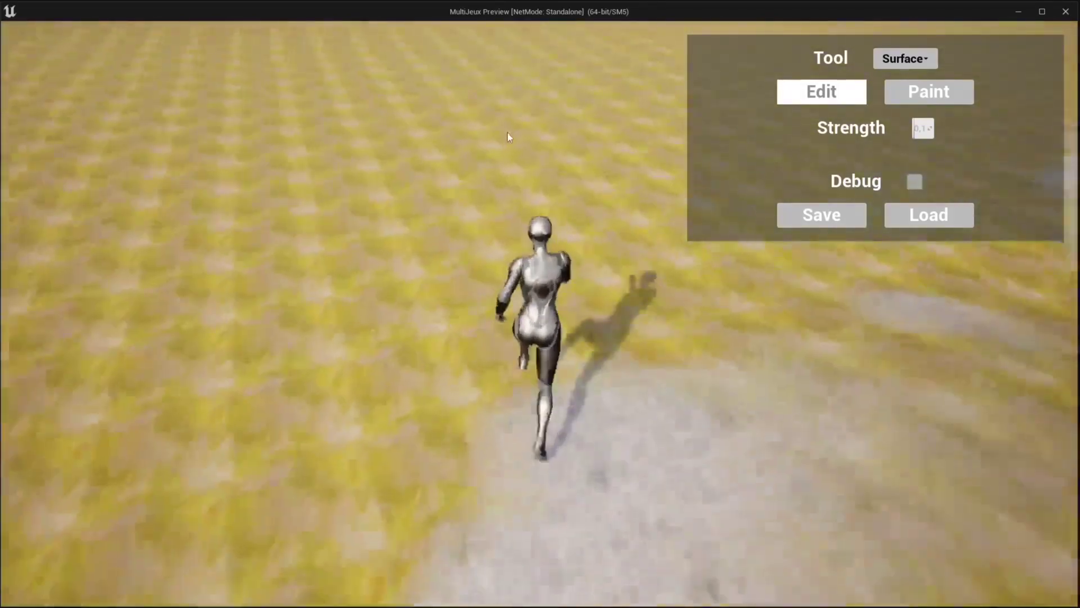
pyautogui.moveTo(508, 133)
pyautogui.mouseDown(button='right')
pyautogui.moveTo(550, 98)
pyautogui.moveTo(559, 137)
pyautogui.moveTo(777, 152)
pyautogui.mouseUp(button='right')
pyautogui.moveTo(434, 161); pyautogui.dragTo(402, 161)
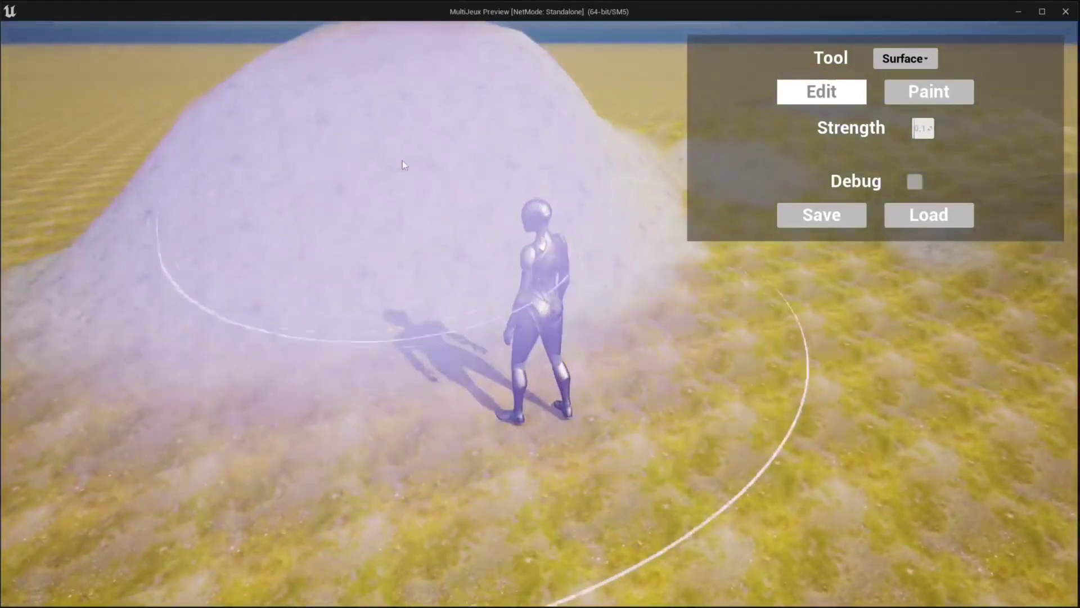
pyautogui.moveTo(543, 143); pyautogui.dragTo(494, 140)
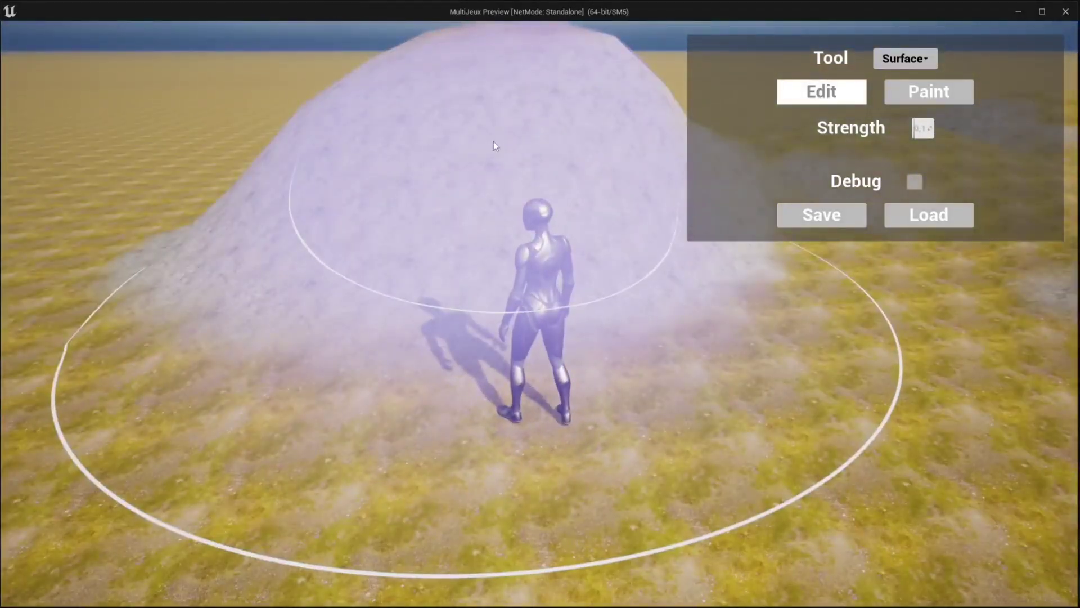
pyautogui.moveTo(494, 144)
pyautogui.mouseDown(button='right')
pyautogui.moveTo(607, 150)
pyautogui.moveTo(559, 186)
pyautogui.mouseUp(button='right')
pyautogui.press('w')
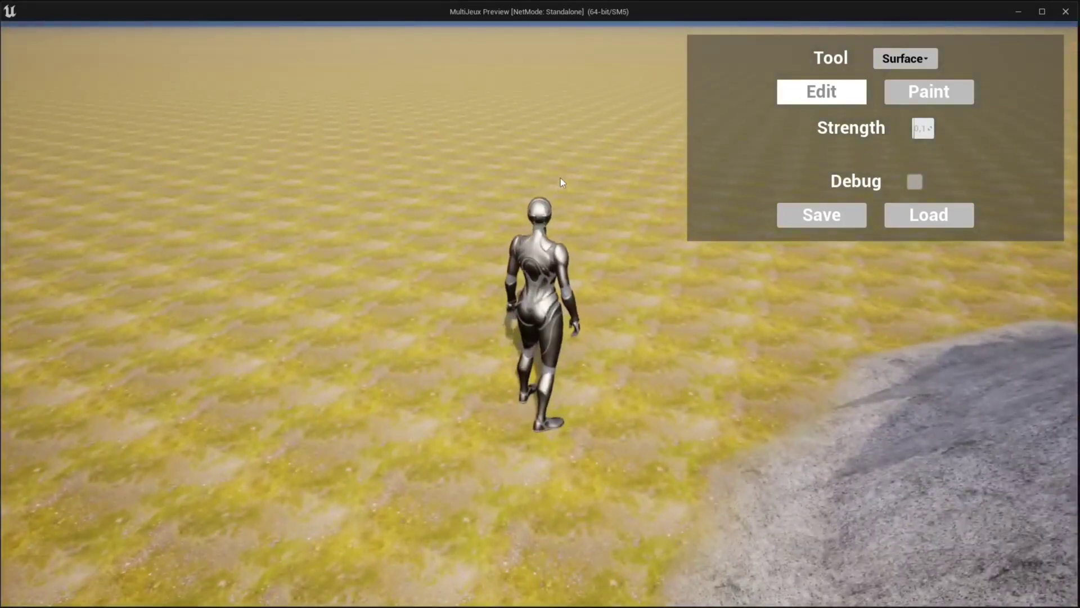
pyautogui.moveTo(561, 174)
pyautogui.mouseDown(button='right')
pyautogui.moveTo(485, 131)
pyautogui.moveTo(559, 154)
pyautogui.moveTo(602, 140)
pyautogui.mouseUp(button='right')
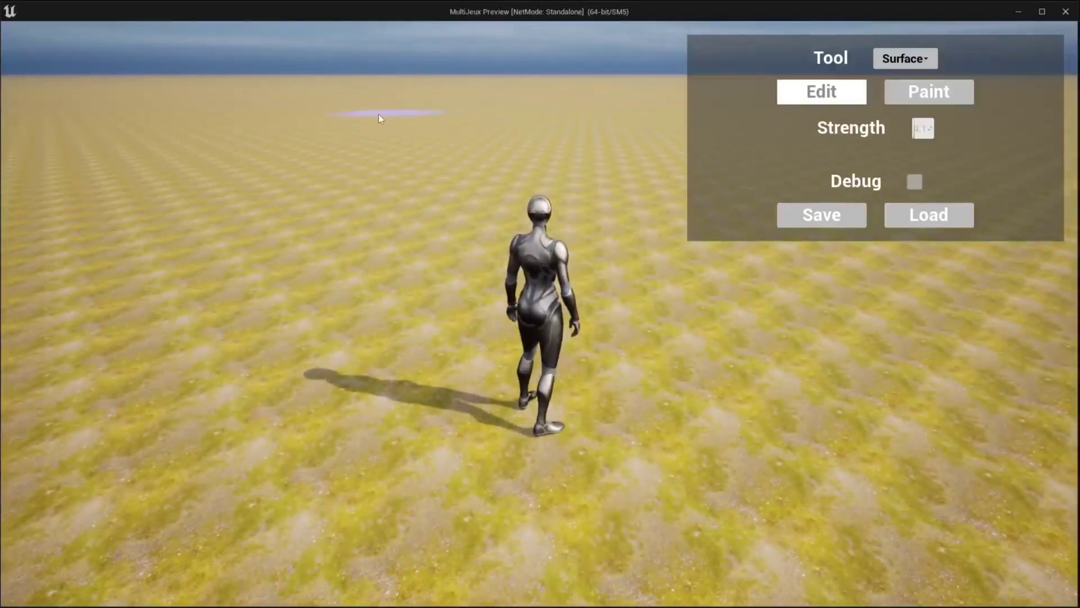
# Raise a distant hill, a large hill beside the character, and two dome-shaped hills
pyautogui.moveTo(379, 114); pyautogui.dragTo(386, 113)
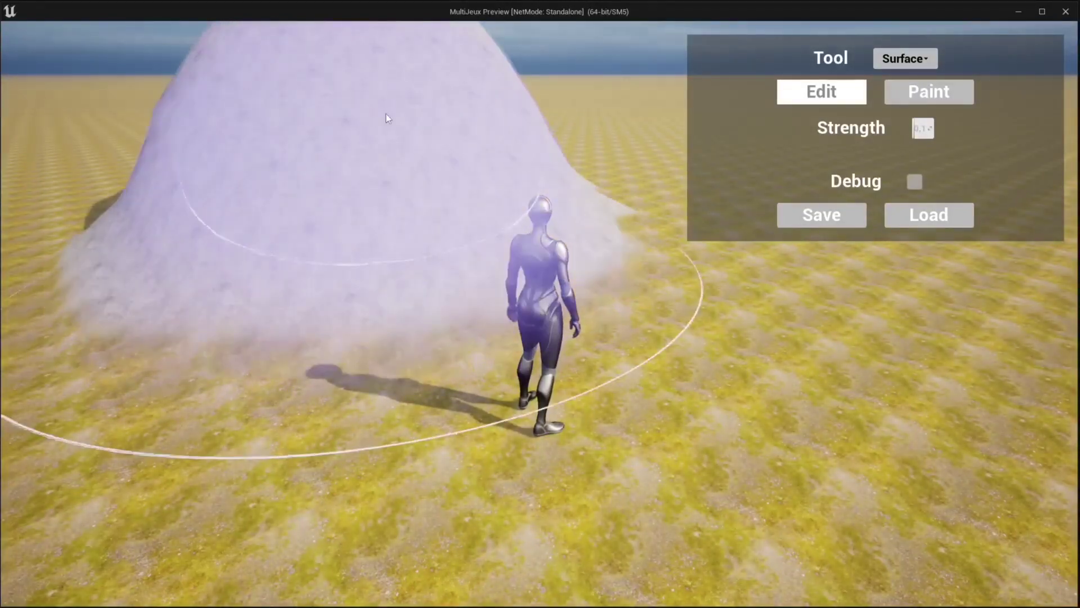
pyautogui.moveTo(386, 114); pyautogui.dragTo(617, 85, button='right')
pyautogui.moveTo(344, 248); pyautogui.dragTo(480, 174)
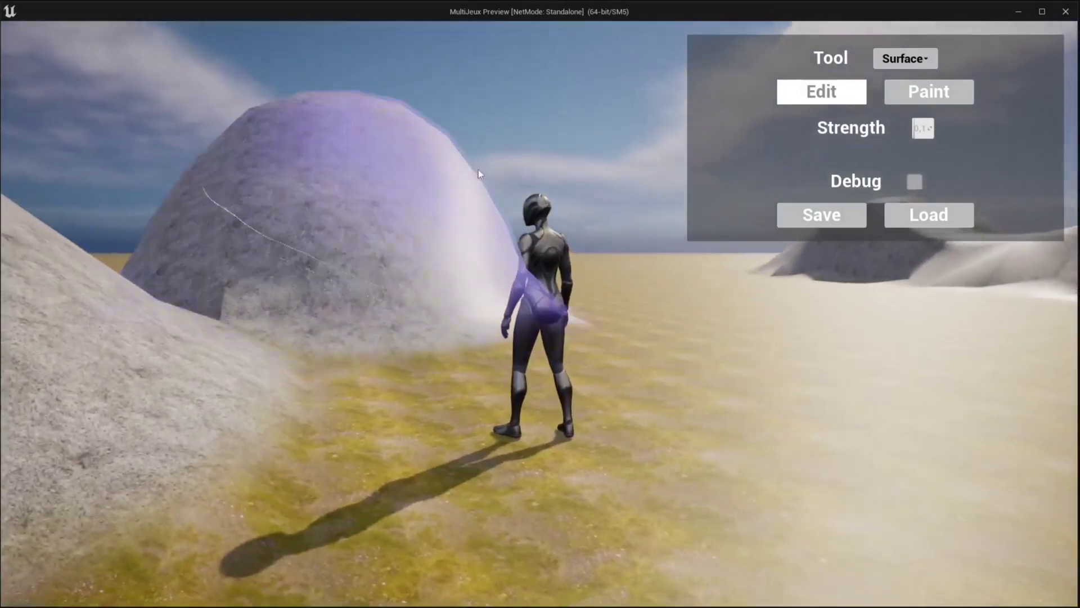
pyautogui.moveTo(479, 170); pyautogui.dragTo(513, 170, button='right')
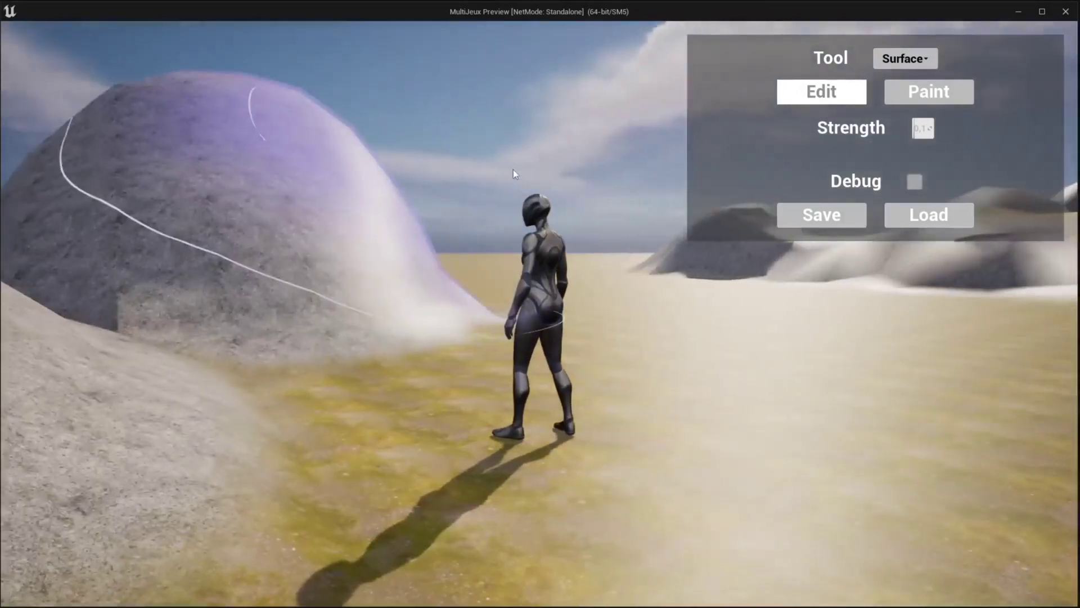
pyautogui.press('w')
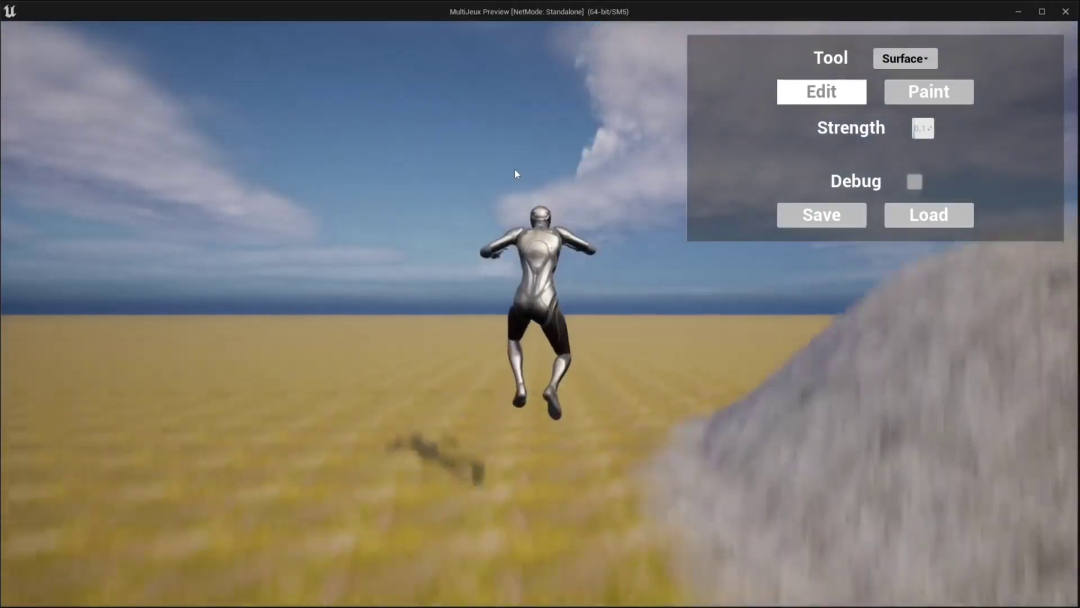
pyautogui.moveTo(479, 205); pyautogui.dragTo(616, 213, button='right')
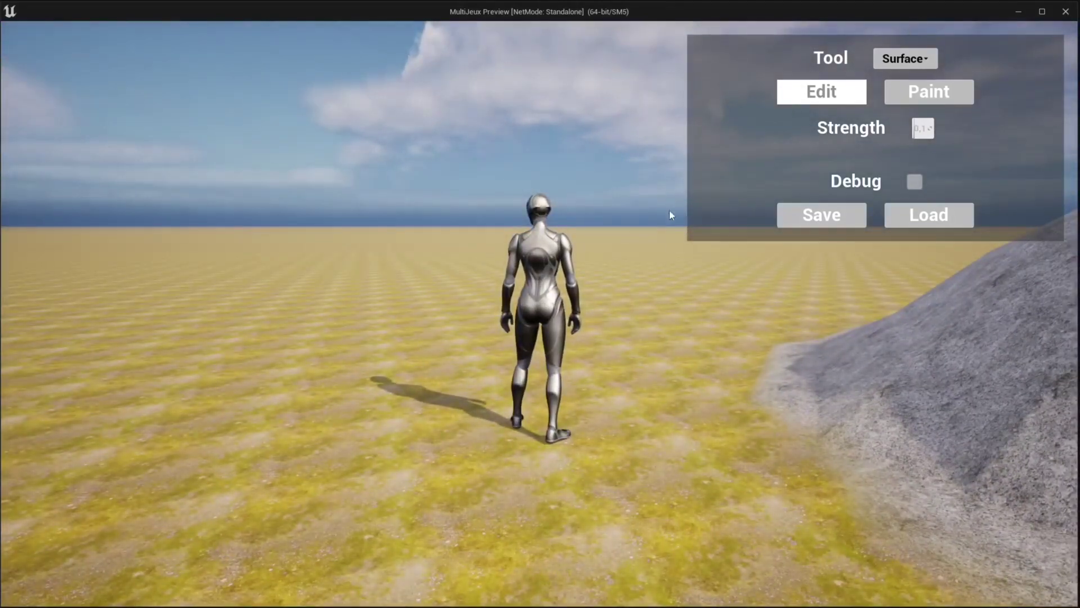
pyautogui.moveTo(666, 218); pyautogui.dragTo(657, 201)
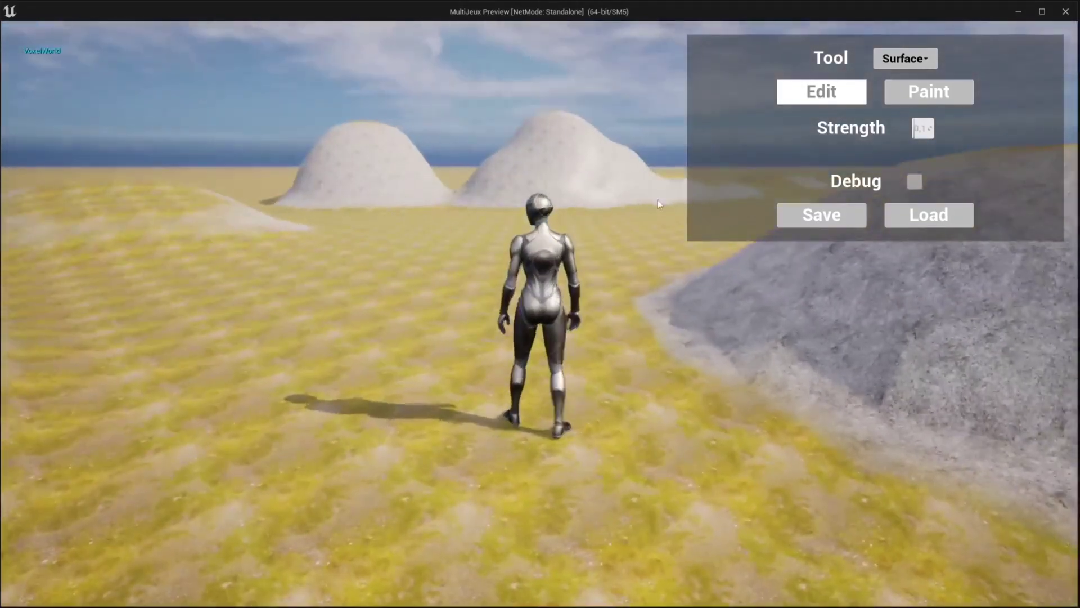
# Run up the grey hill, jump off its top and look around the character
pyautogui.press('w')
pyautogui.moveTo(657, 200)
pyautogui.mouseDown(button='right')
pyautogui.moveTo(671, 184)
pyautogui.moveTo(543, 203)
pyautogui.mouseUp(button='right')
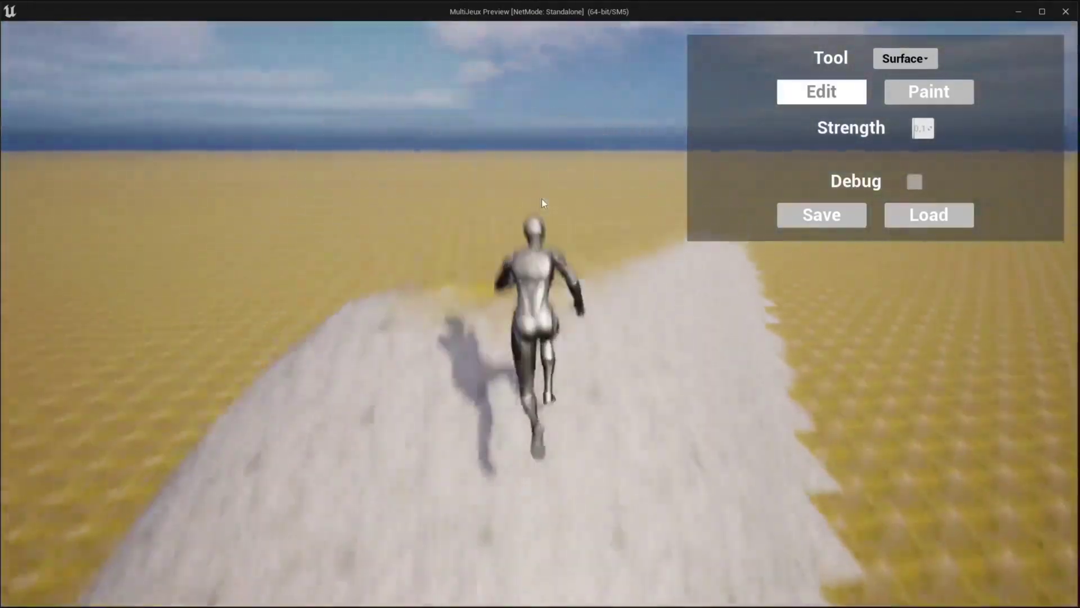
pyautogui.moveTo(565, 201); pyautogui.dragTo(938, 205, button='right')
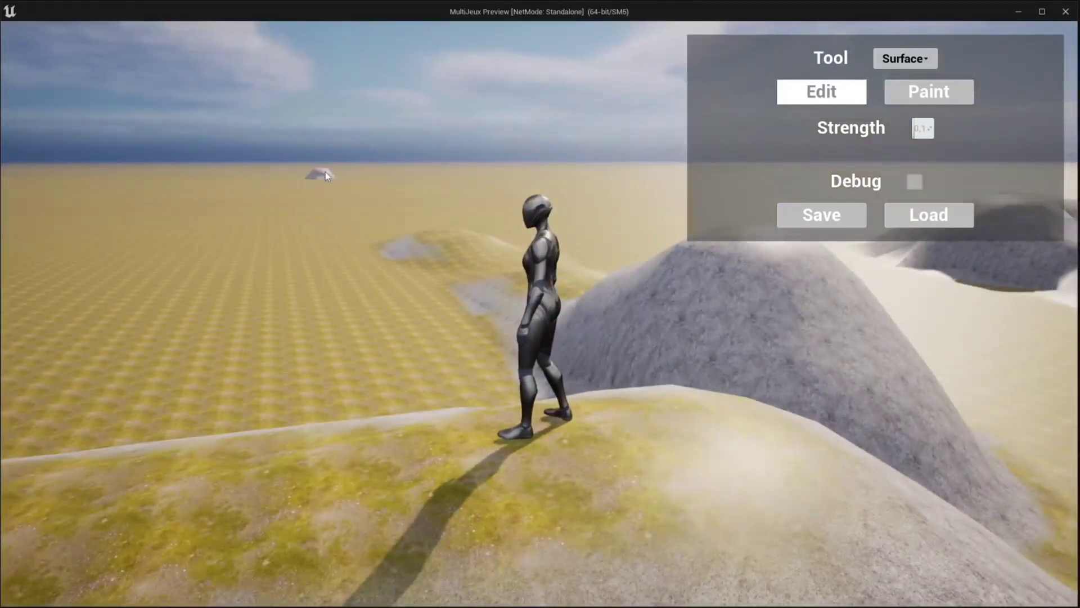
pyautogui.moveTo(325, 171)
pyautogui.mouseDown(button='right')
pyautogui.moveTo(619, 180)
pyautogui.moveTo(480, 190)
pyautogui.mouseUp(button='right')
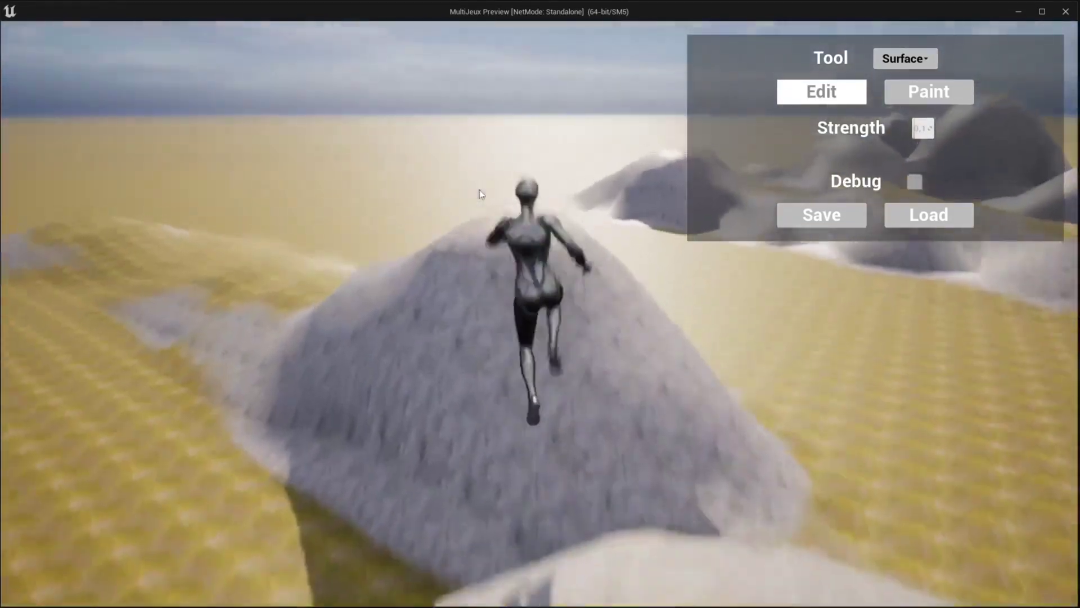
pyautogui.press('w')
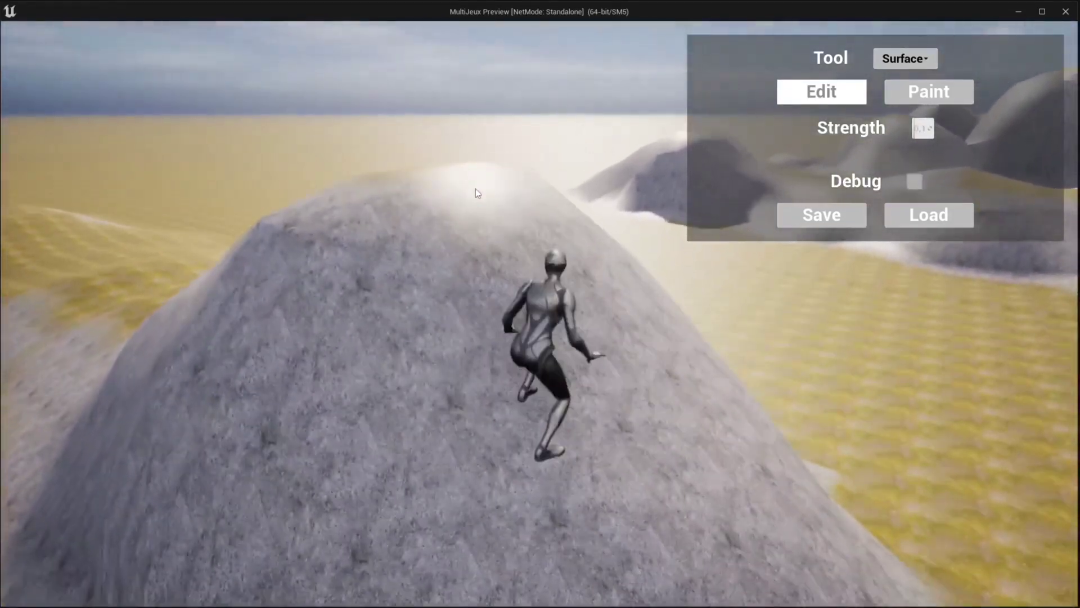
pyautogui.moveTo(475, 193)
pyautogui.mouseDown(button='right')
pyautogui.moveTo(244, 207)
pyautogui.moveTo(595, 178)
pyautogui.mouseUp(button='right')
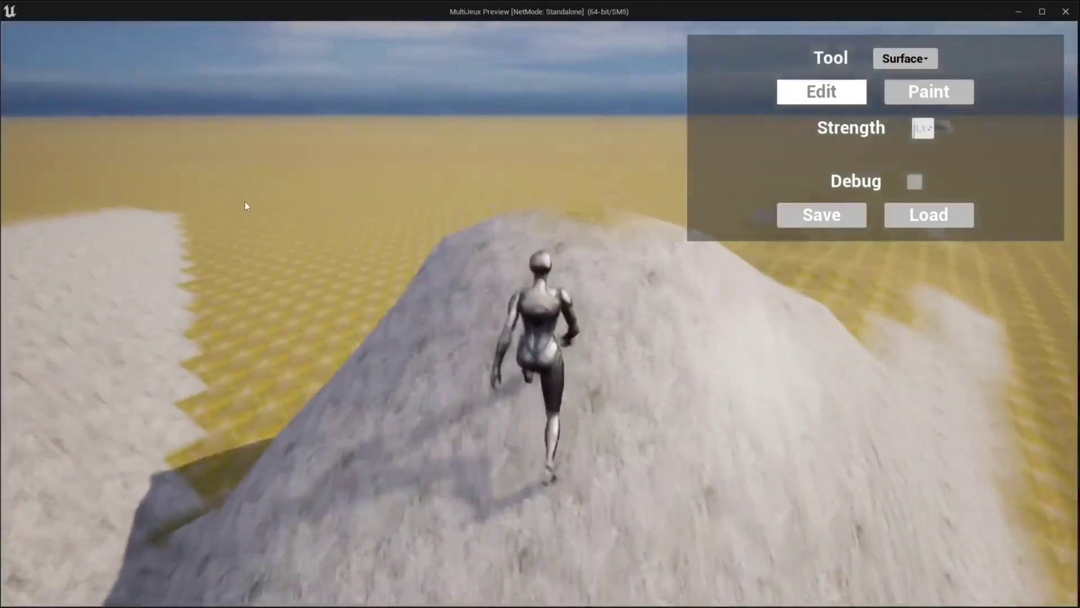
pyautogui.press('space')
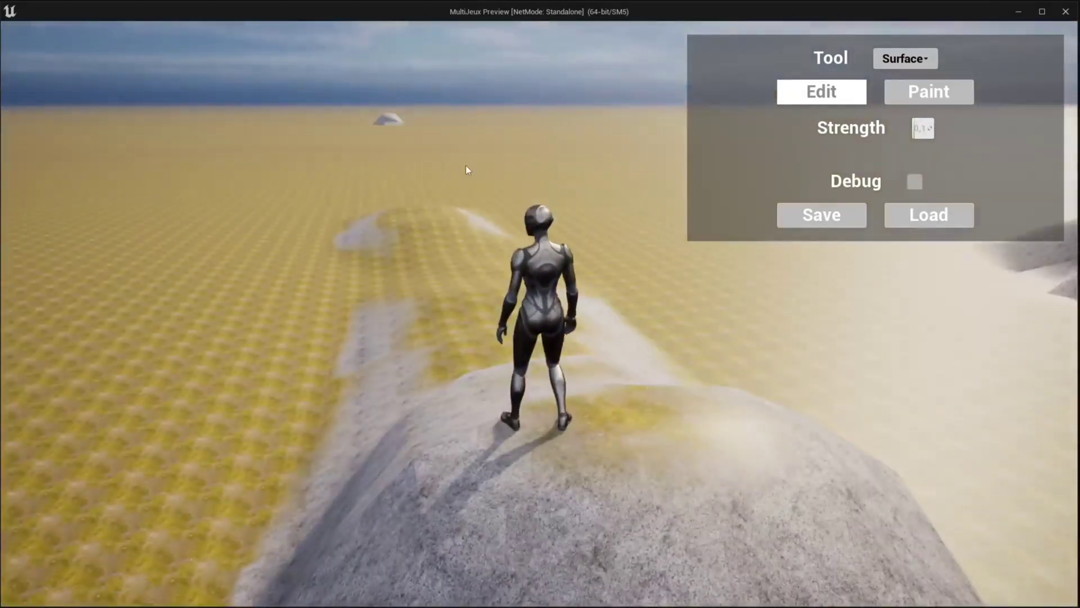
pyautogui.moveTo(467, 166); pyautogui.dragTo(535, 177, button='right')
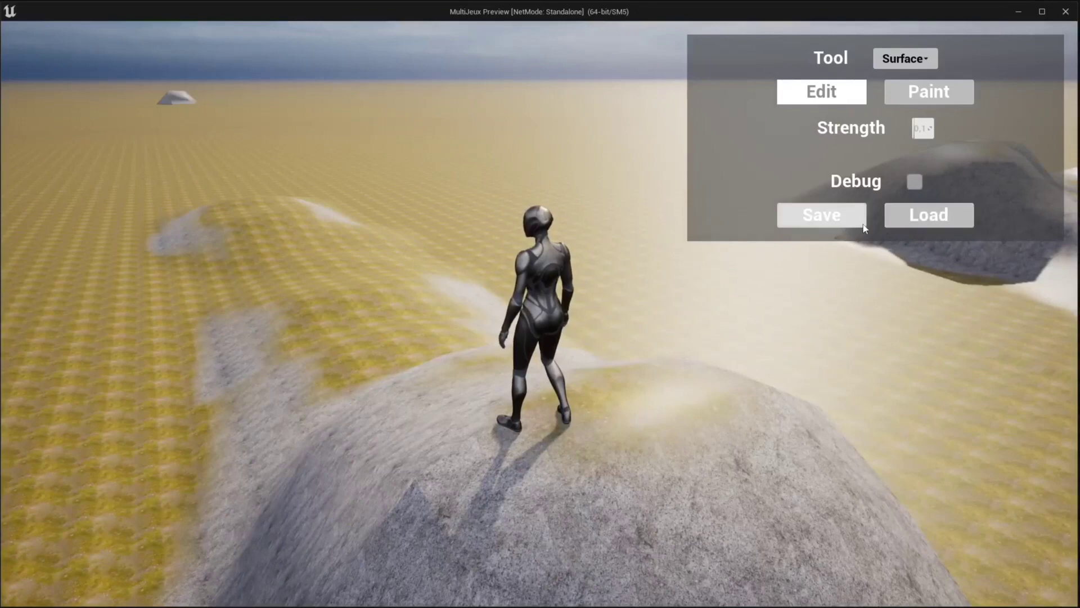
# Save the current voxel world, then raise a few more bumps on the terrain
pyautogui.click(792, 217)
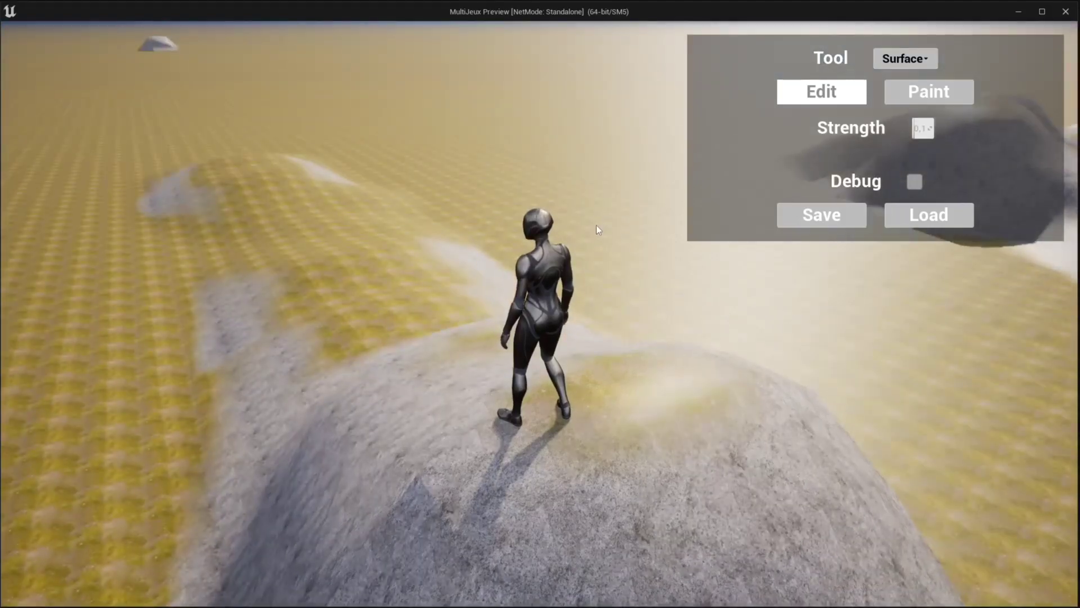
pyautogui.moveTo(597, 211)
pyautogui.mouseDown(button='right')
pyautogui.moveTo(512, 199)
pyautogui.moveTo(410, 146)
pyautogui.mouseUp(button='right')
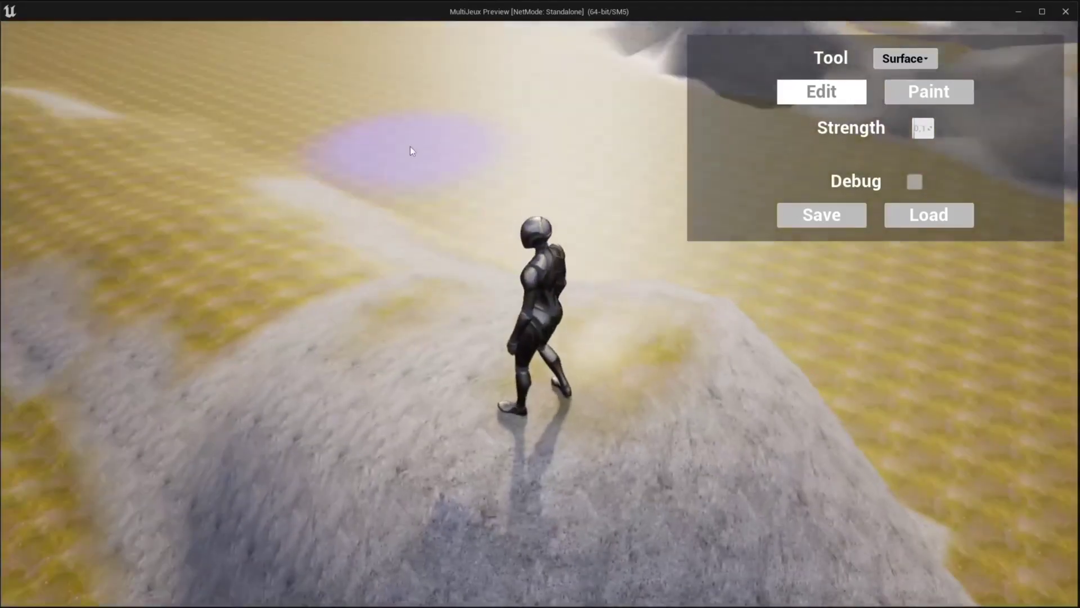
pyautogui.moveTo(410, 147); pyautogui.dragTo(460, 153)
pyautogui.click(793, 211)
pyautogui.moveTo(795, 213); pyautogui.dragTo(588, 125, button='right')
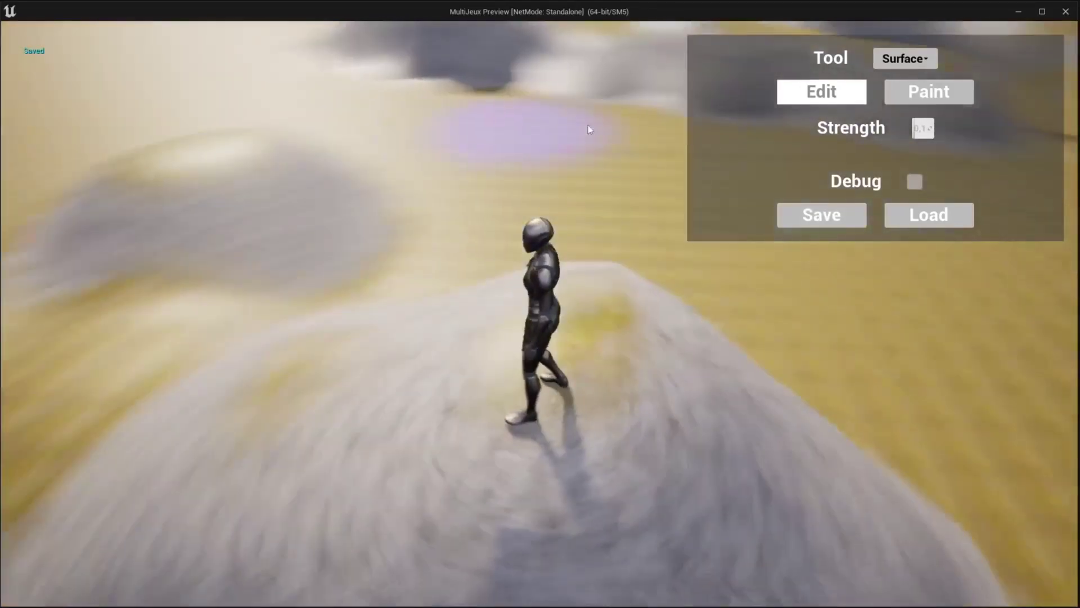
pyautogui.click(490, 168)
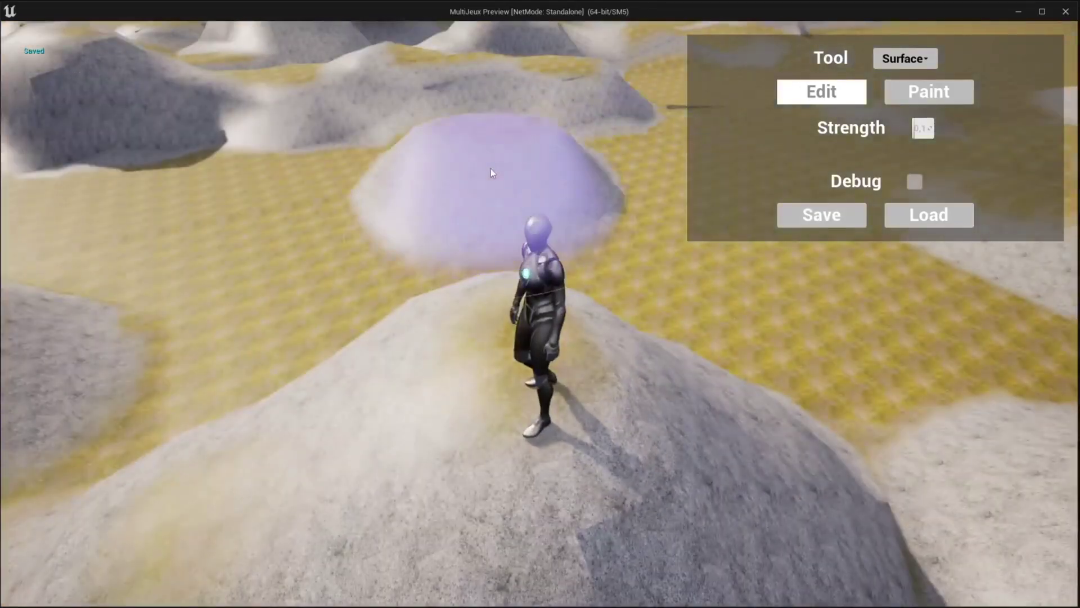
# Open the saved games list and load Save1, Save0, then Save1 again
pyautogui.click(930, 228)
pyautogui.moveTo(647, 155); pyautogui.dragTo(623, 166, button='right')
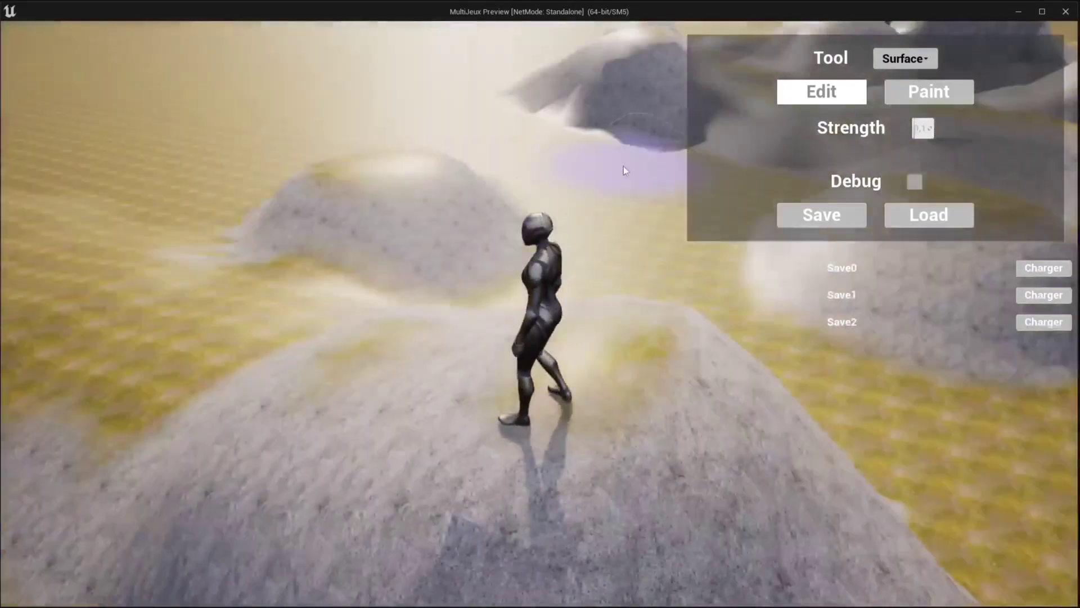
pyautogui.click(1045, 295)
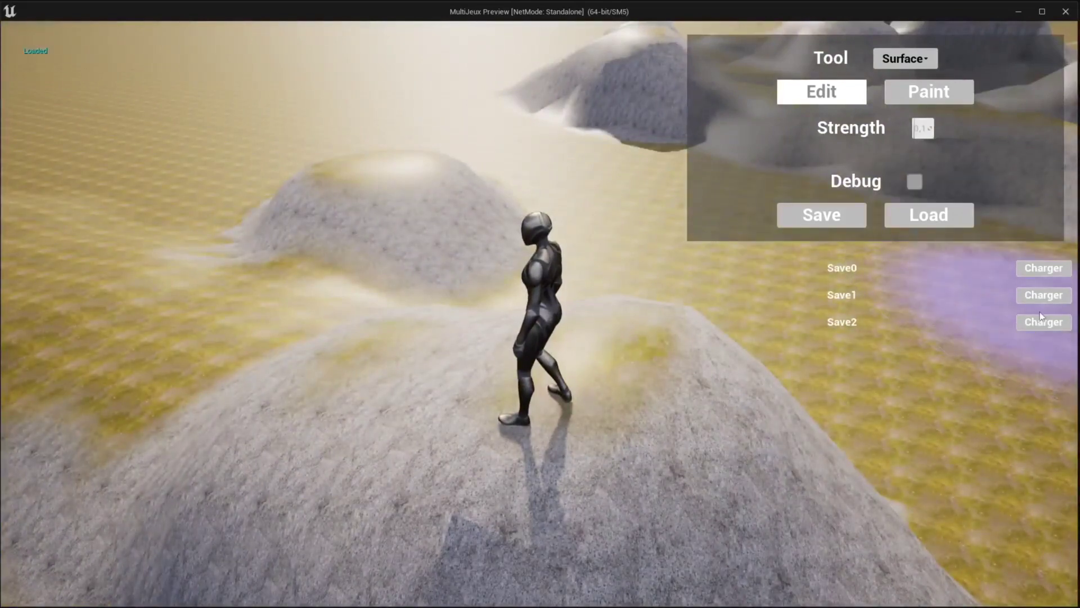
pyautogui.click(1032, 273)
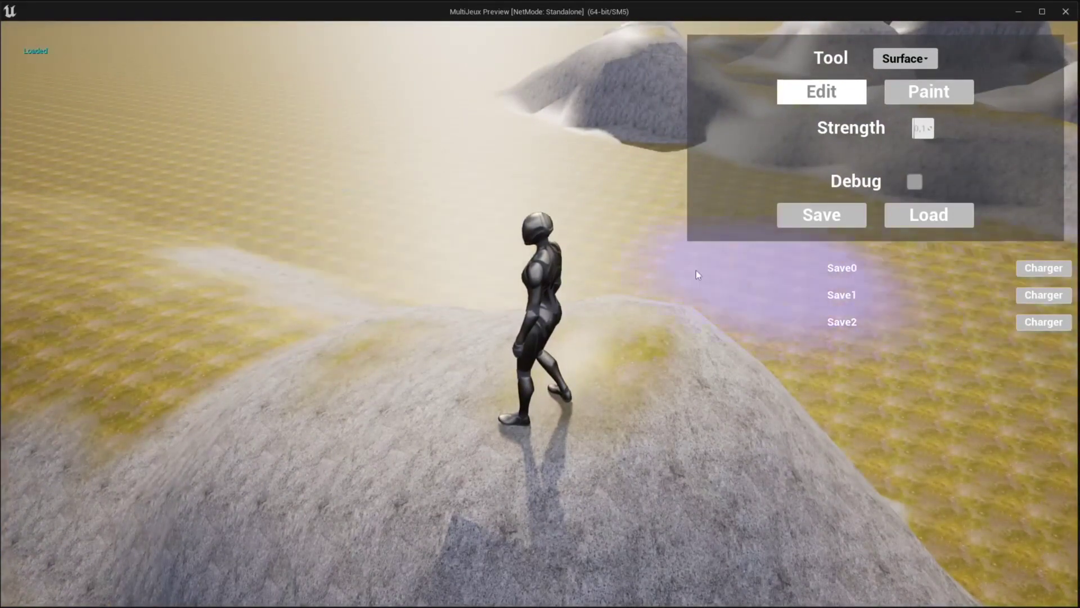
pyautogui.click(1024, 295)
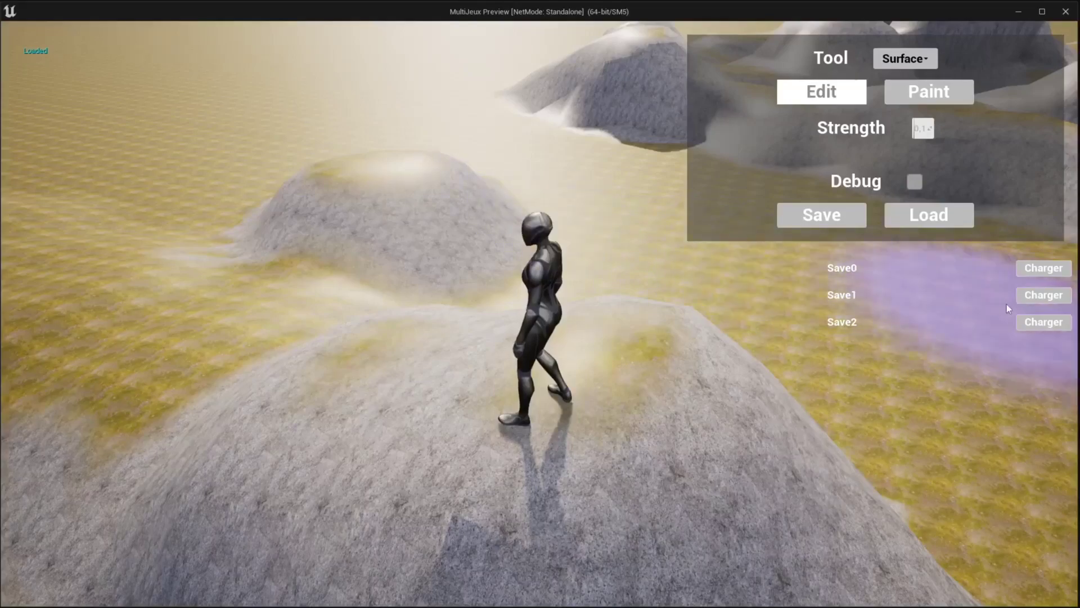
pyautogui.click(929, 214)
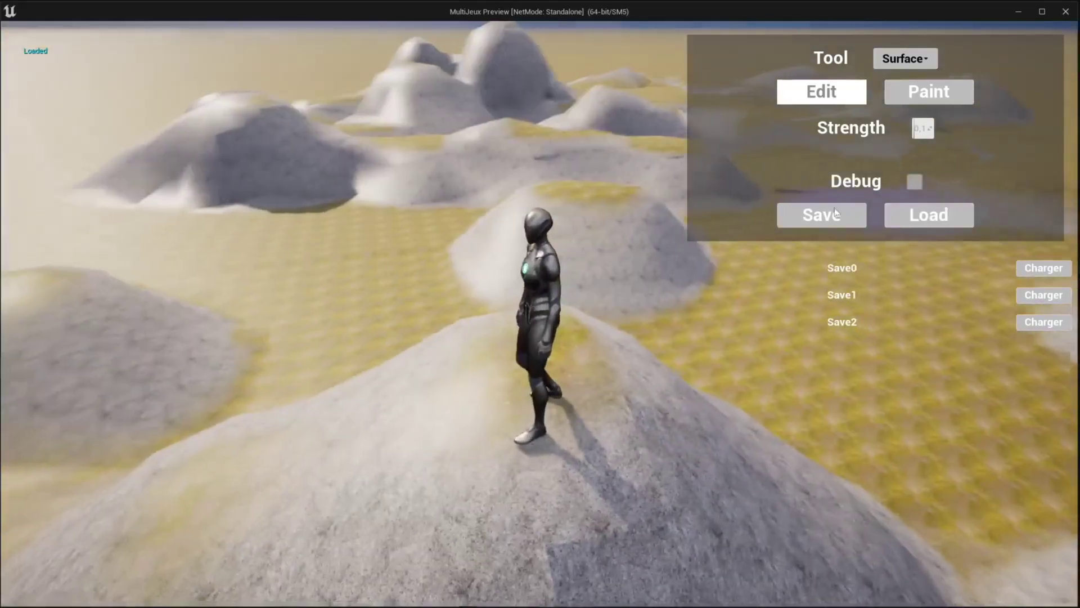
# Run across the terrain and raise a large mound with the Surface Edit brush
pyautogui.press('w')
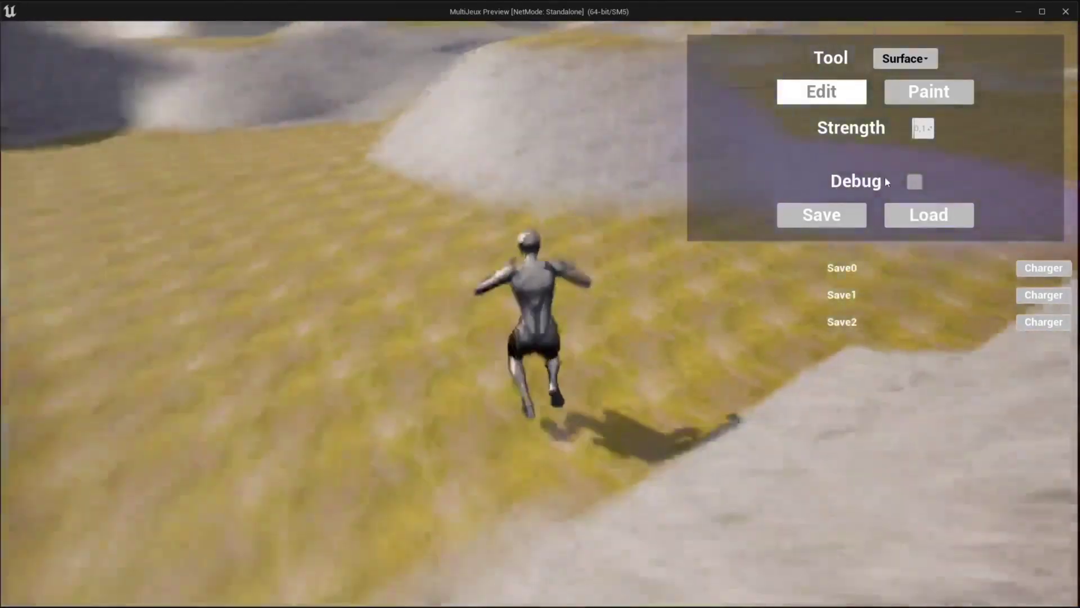
pyautogui.press('w')
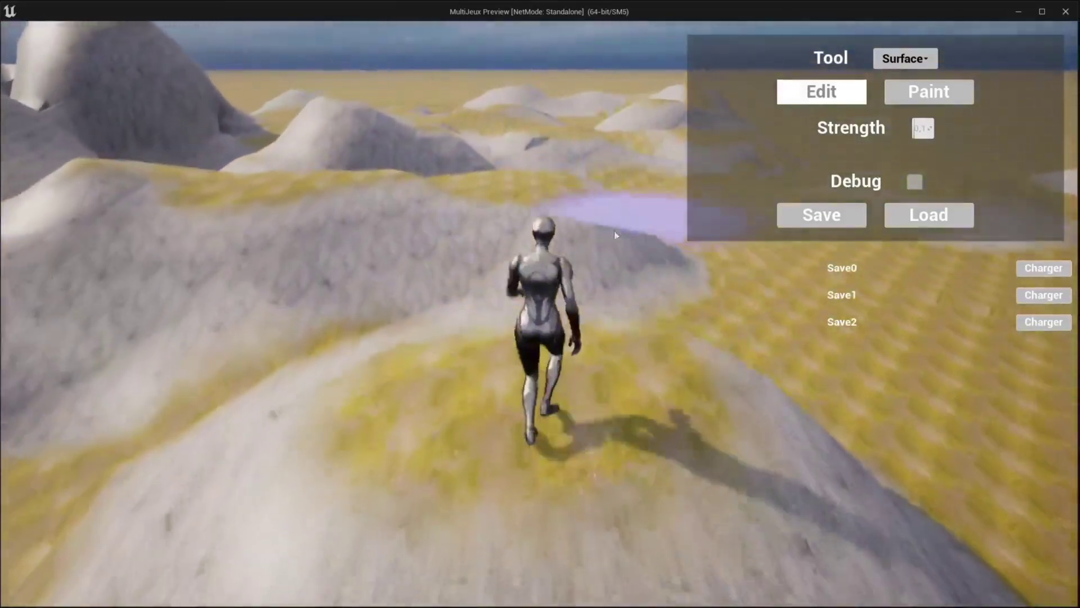
pyautogui.moveTo(517, 222); pyautogui.dragTo(517, 226)
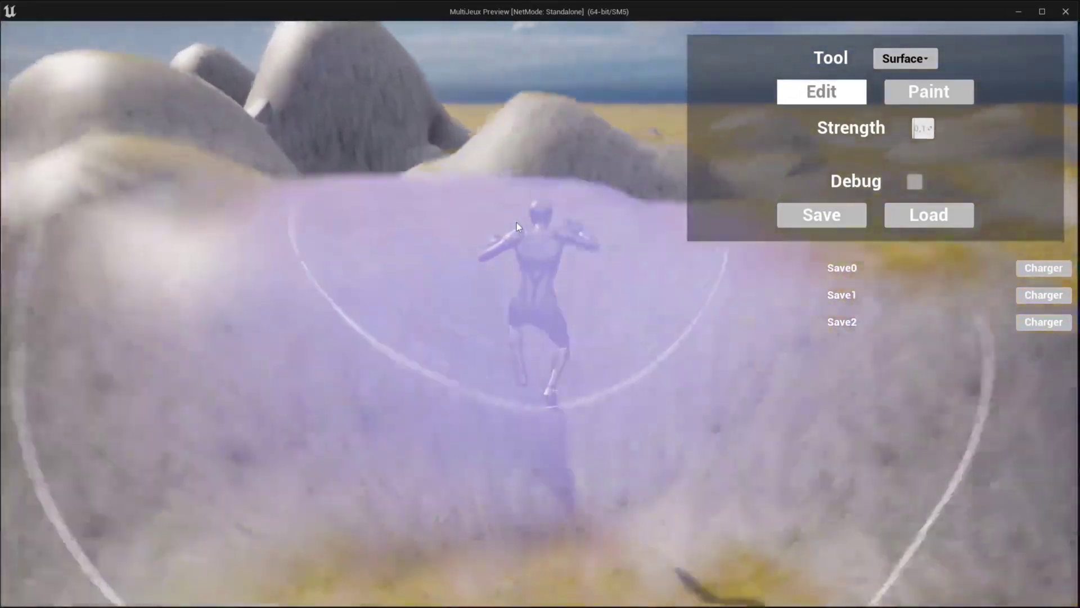
pyautogui.press('w')
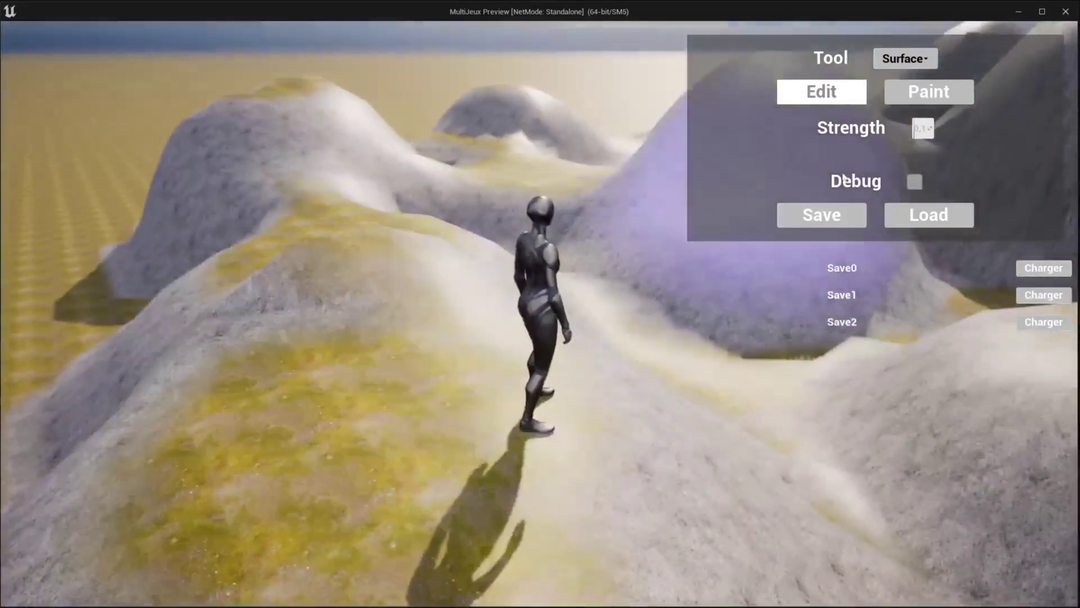
pyautogui.press('w')
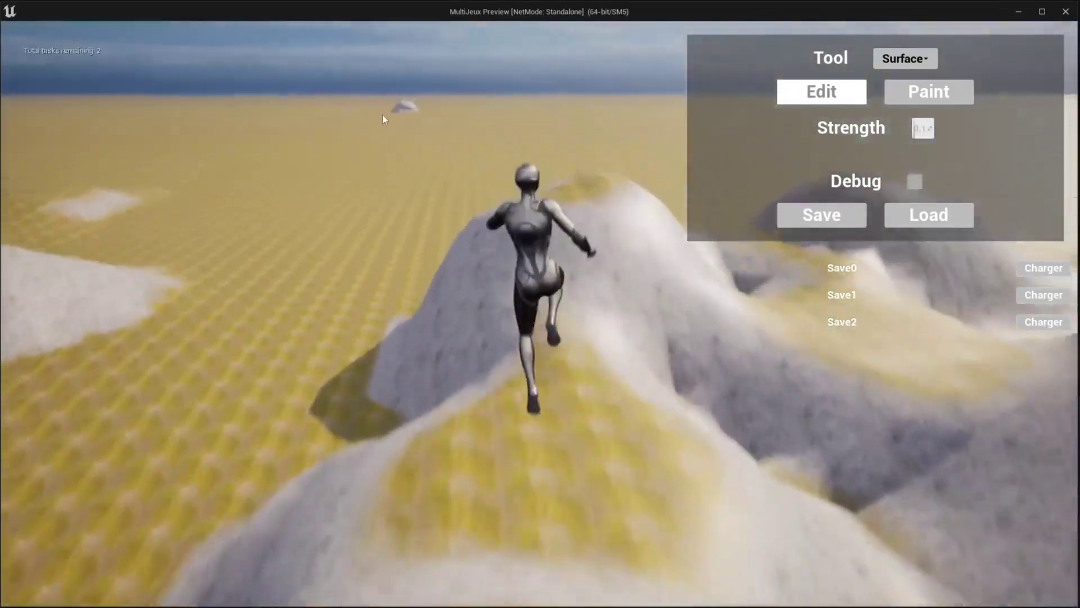
pyautogui.press('w')
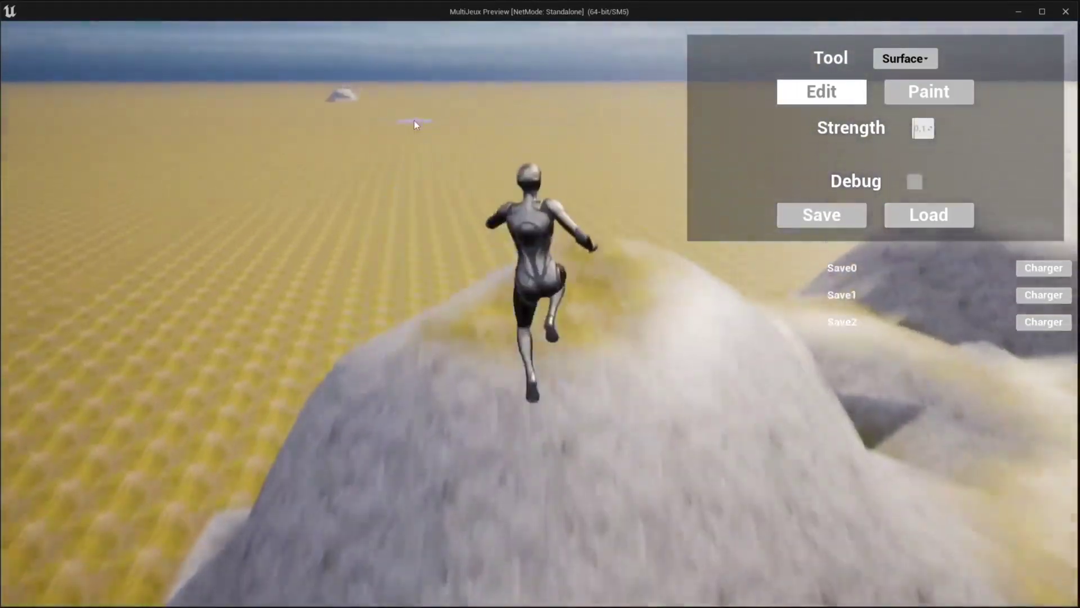
pyautogui.press('w')
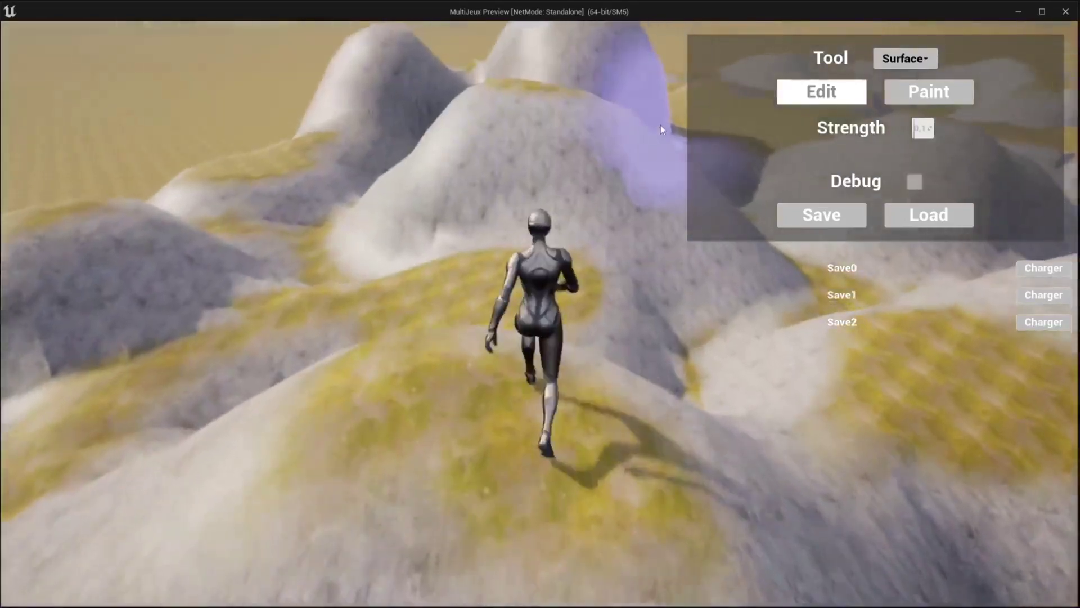
pyautogui.press('w')
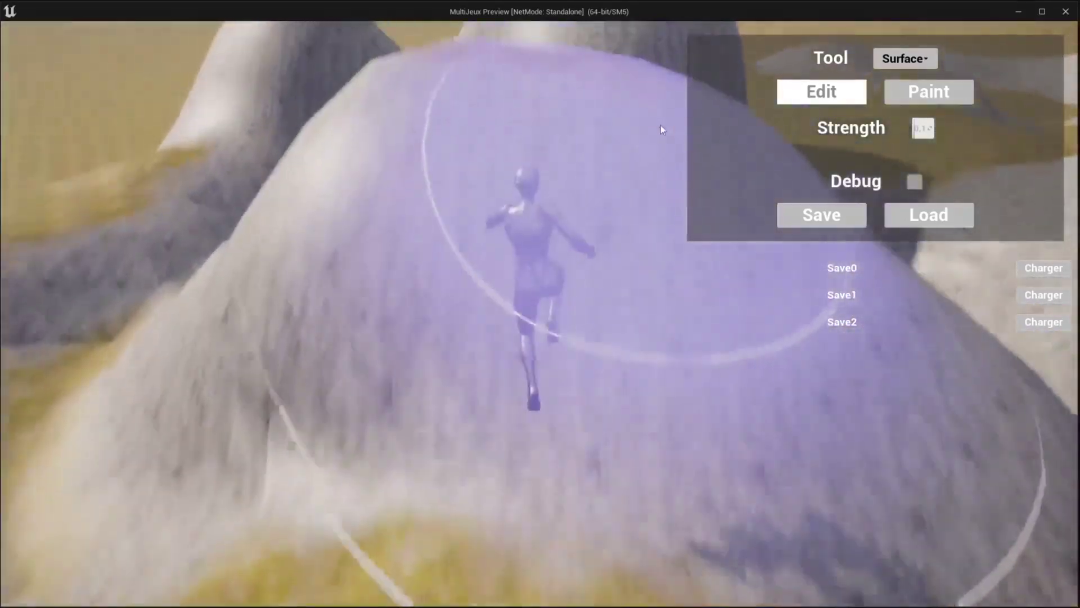
pyautogui.press('w')
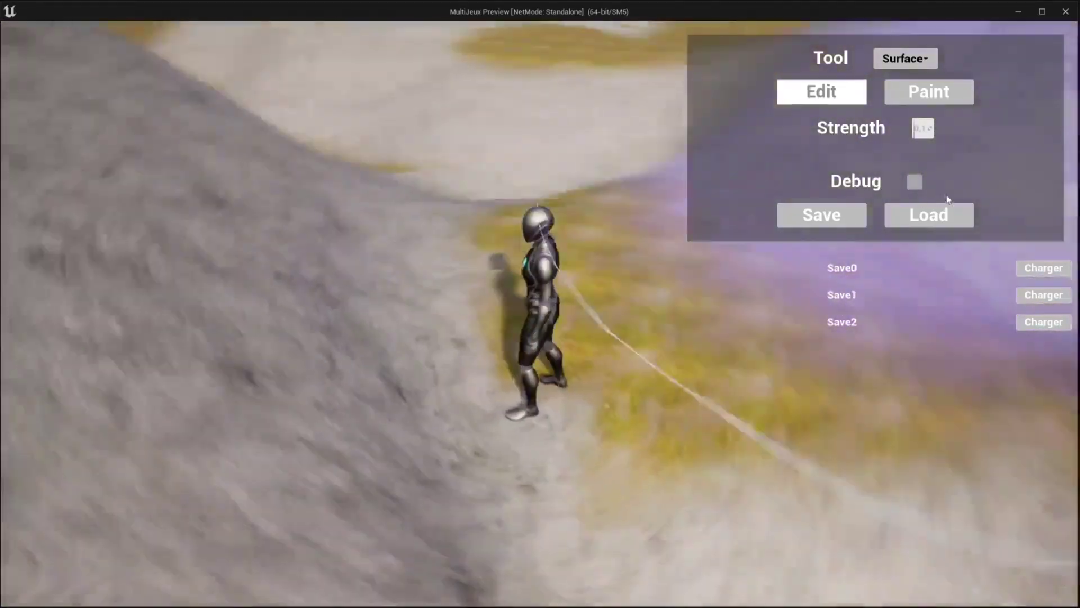
# Run to the white hill, sculpt its top, then stop the play test with Esc
pyautogui.press('w')
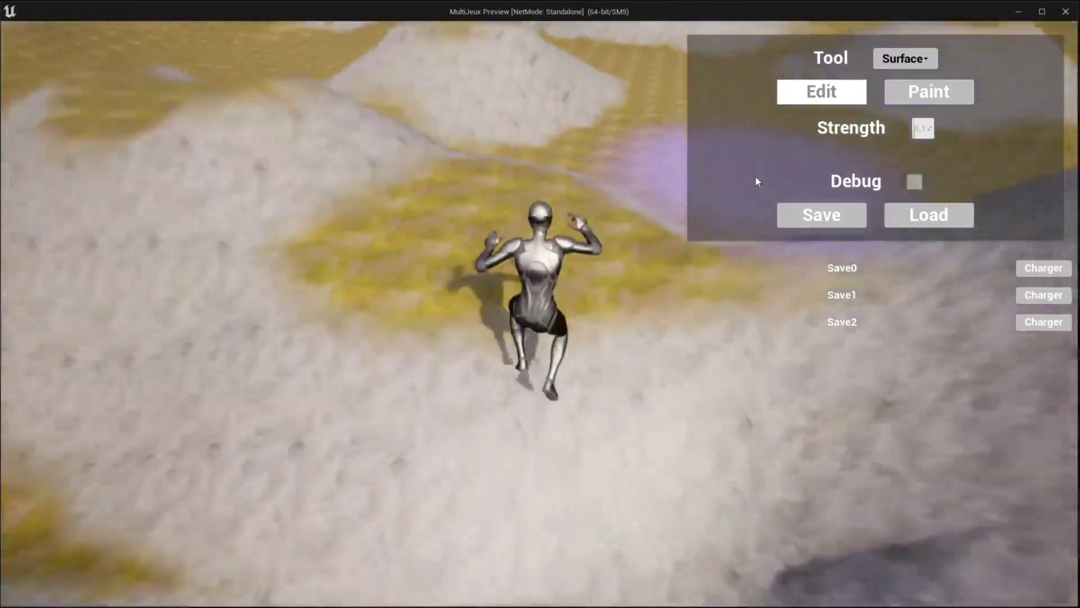
pyautogui.press('w')
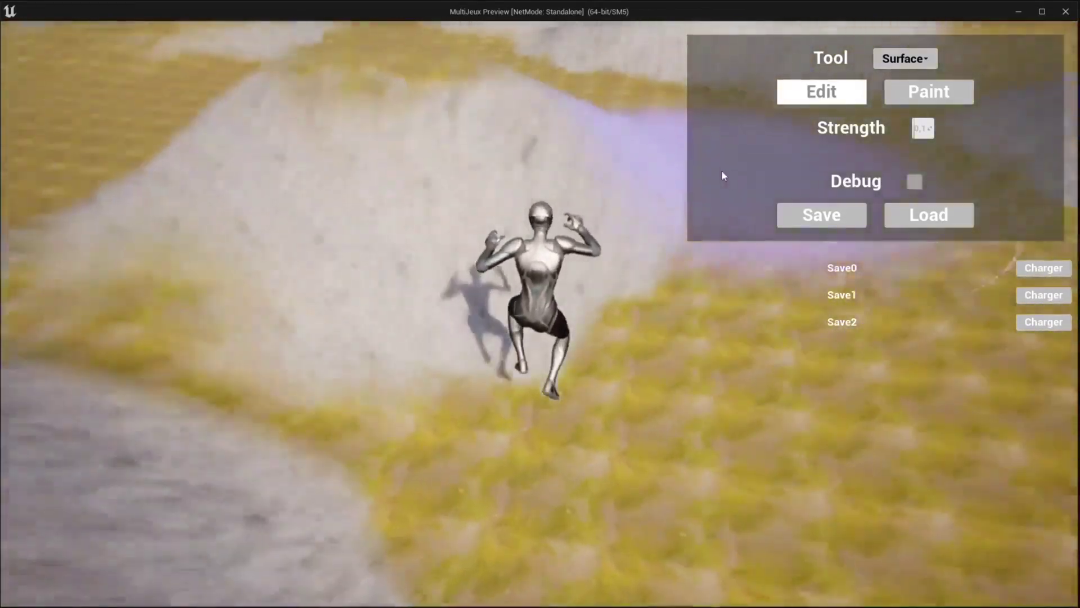
pyautogui.press('w')
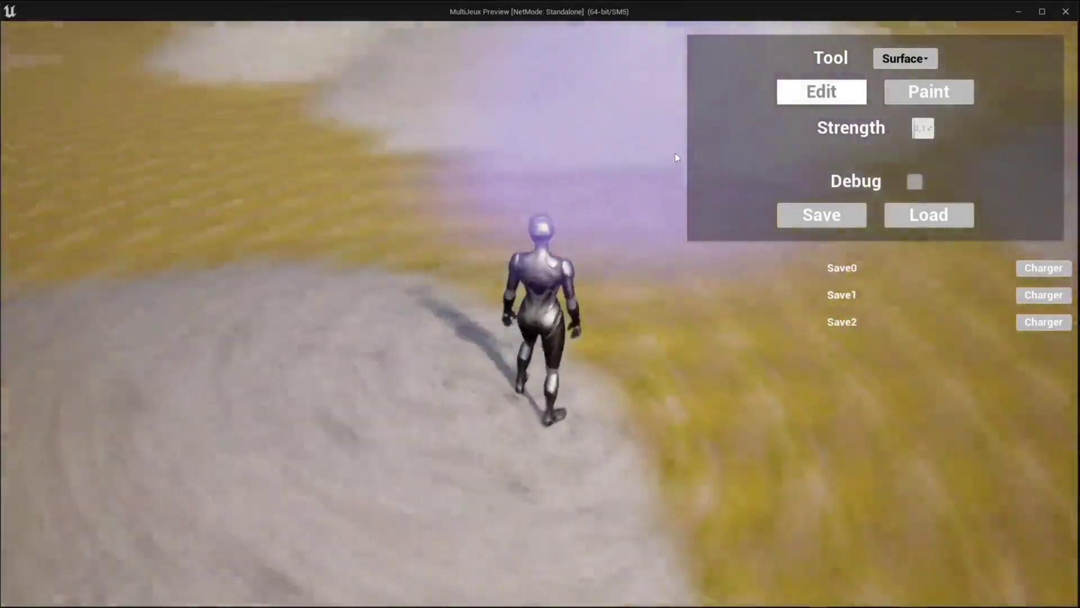
pyautogui.press('w')
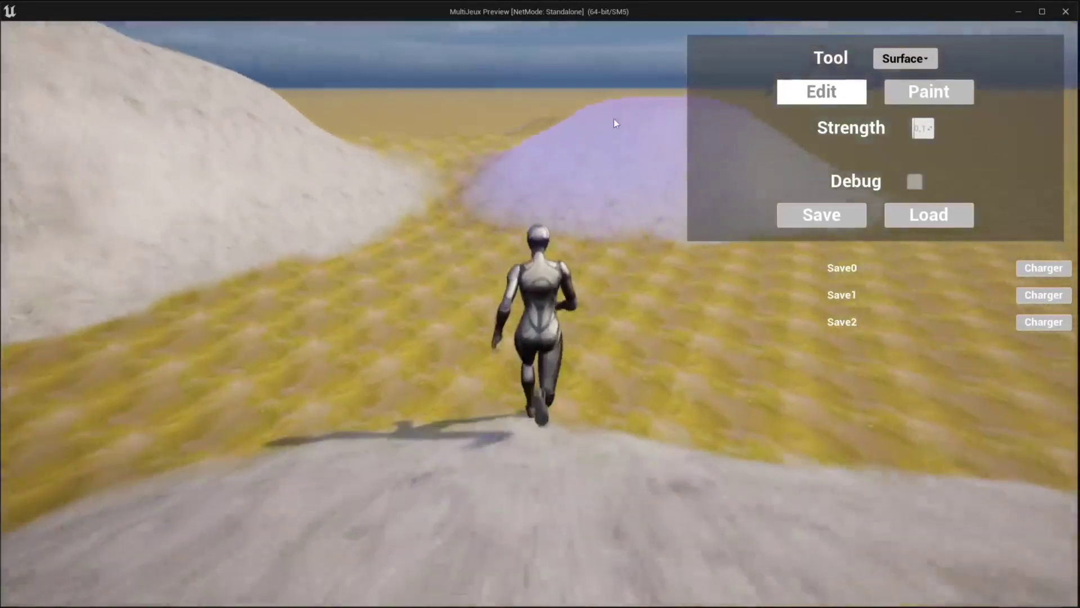
pyautogui.press('w')
pyautogui.press('space')
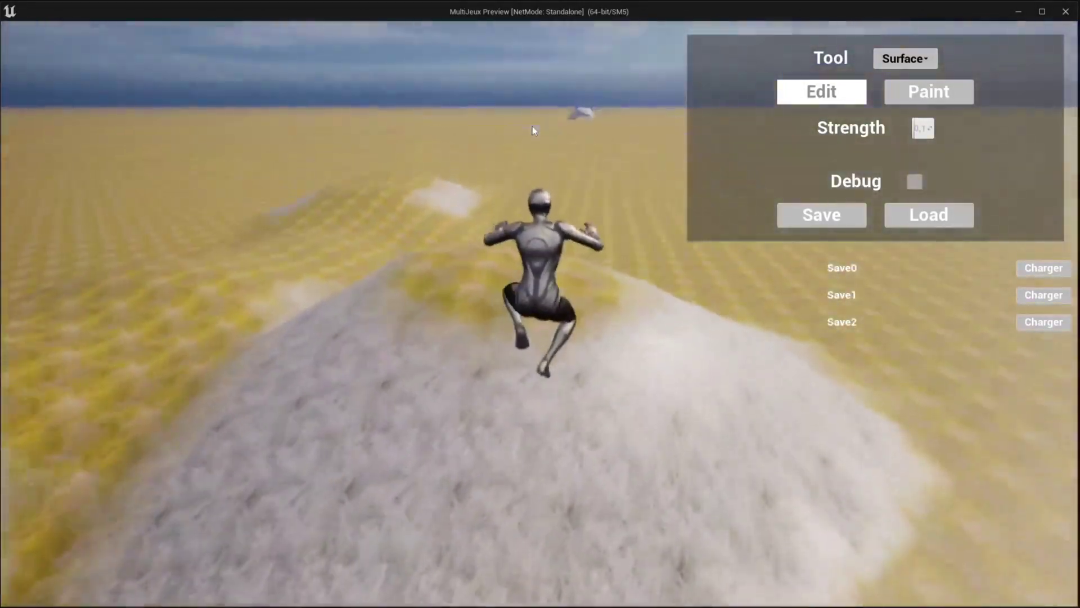
pyautogui.moveTo(370, 300); pyautogui.dragTo(422, 270)
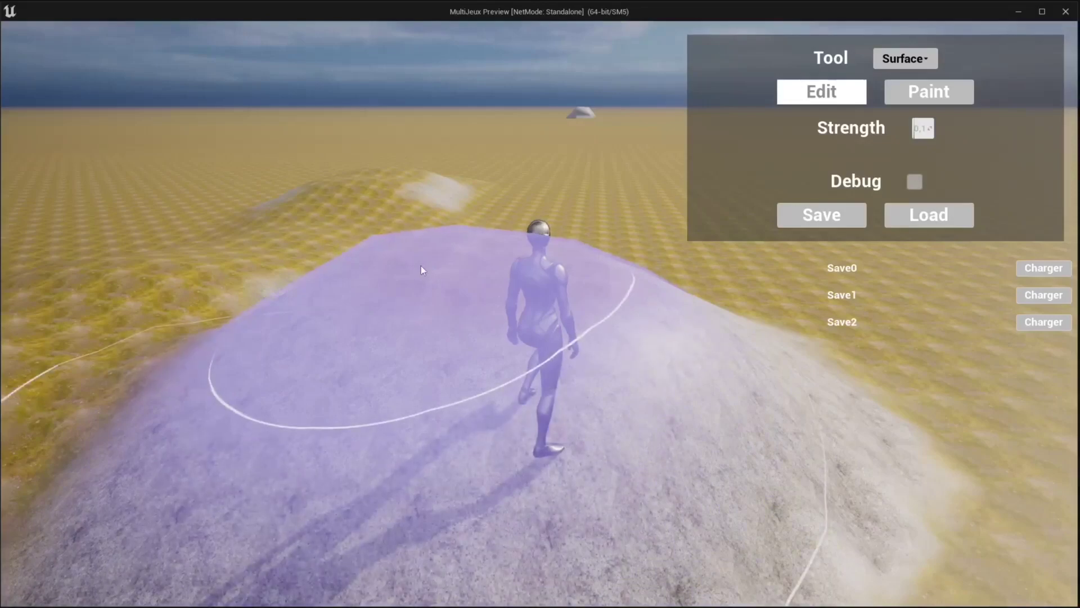
pyautogui.press('w')
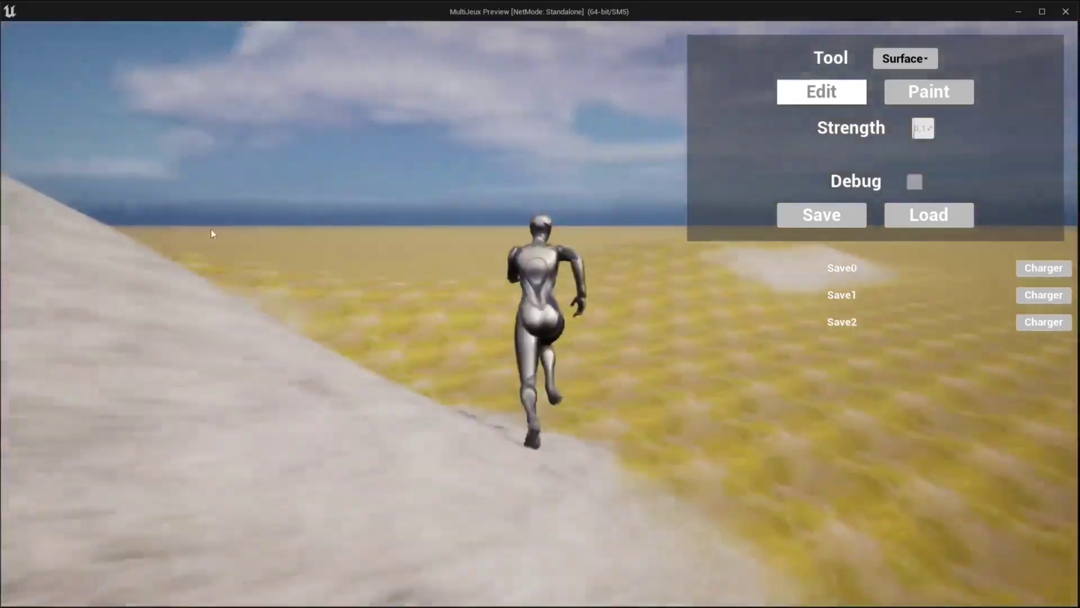
pyautogui.press('w')
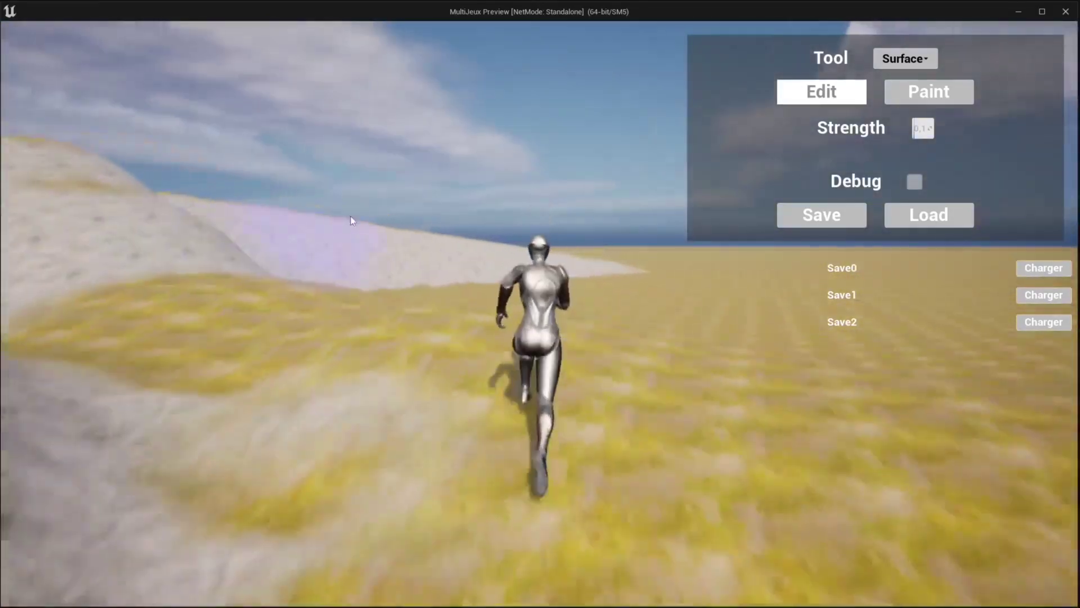
pyautogui.press('w')
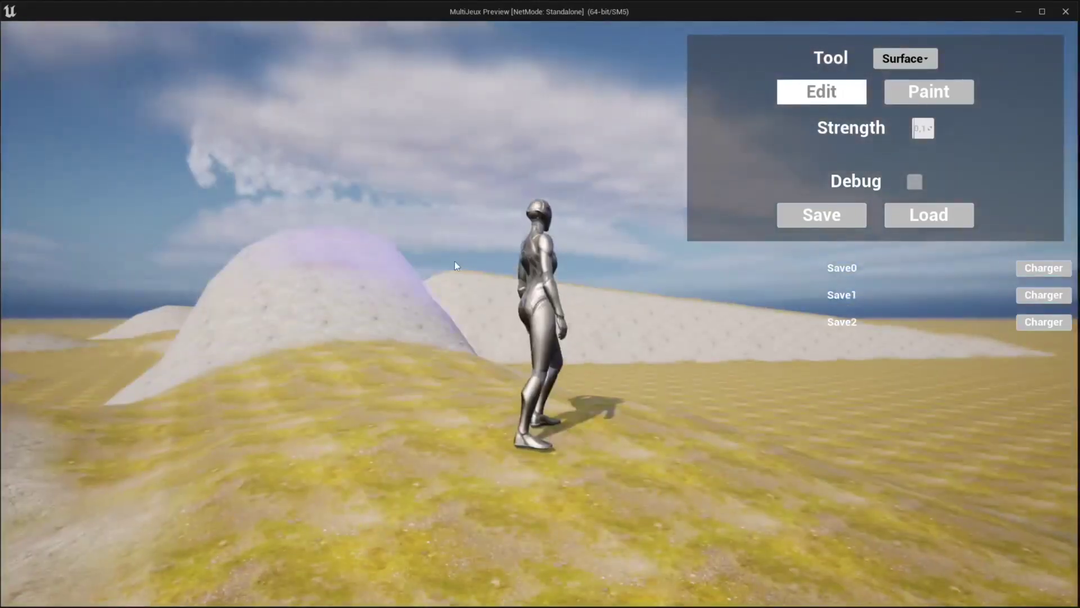
pyautogui.press('w')
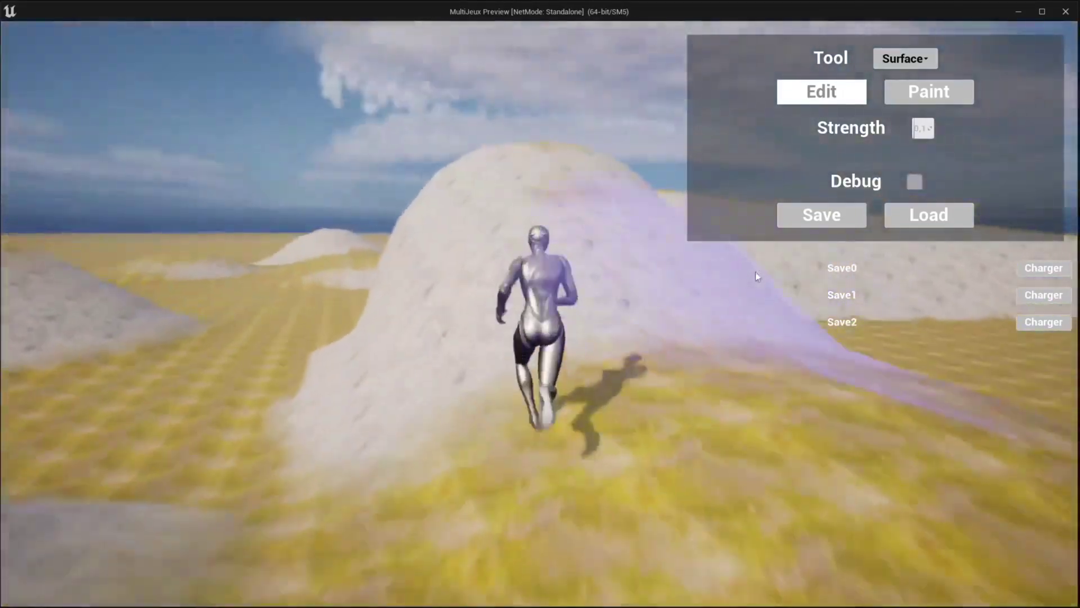
pyautogui.press('Escape')
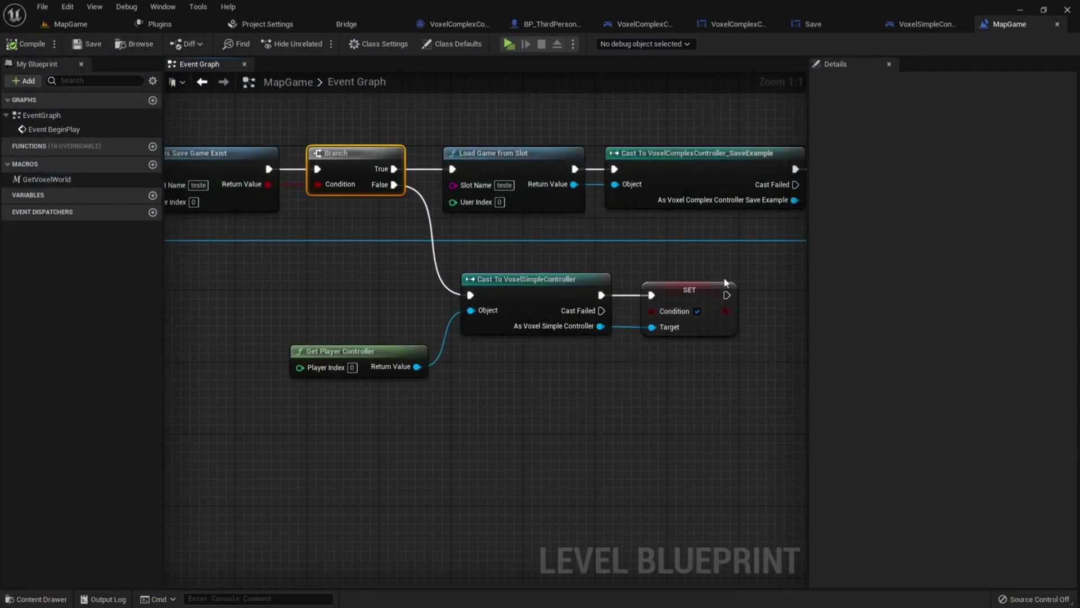
# Bring the OBS Studio recording window to the front from the taskbar
pyautogui.press('super')
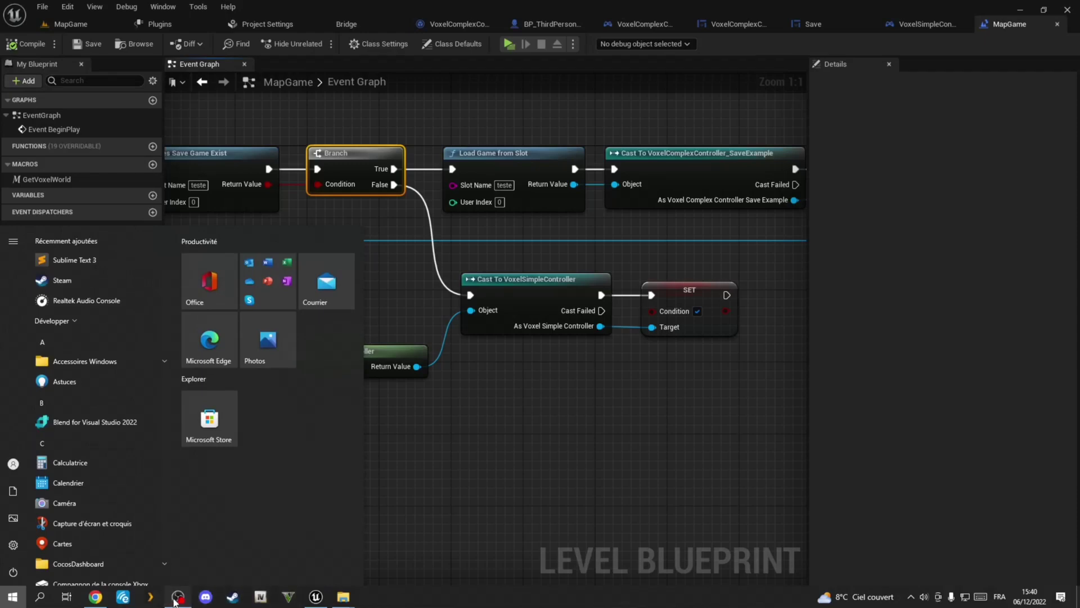
pyautogui.click(177, 598)
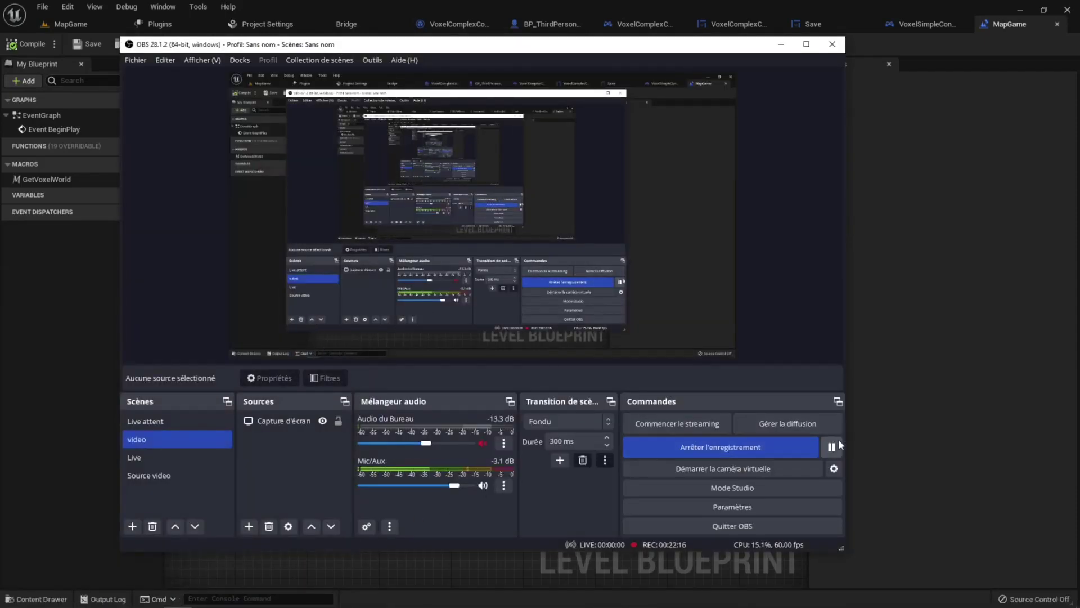